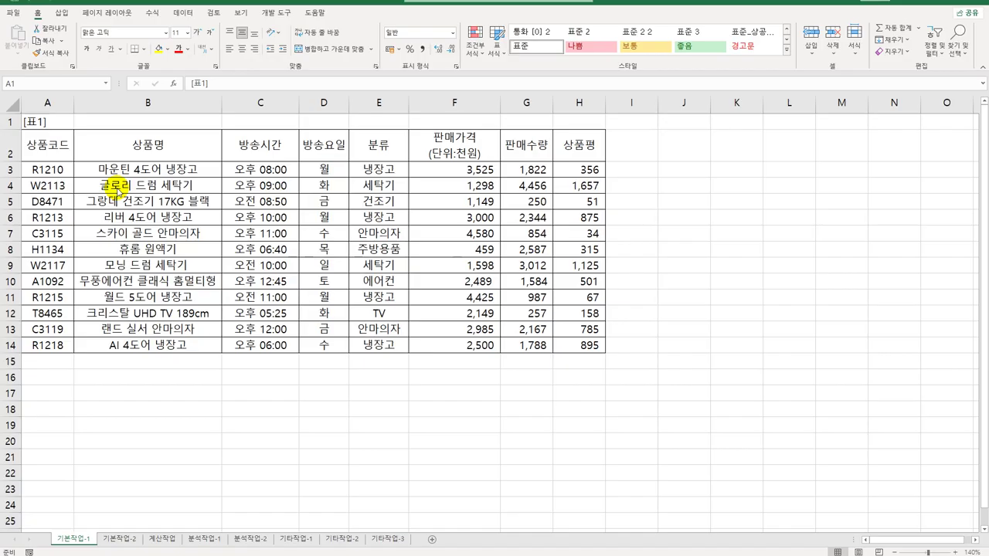
Step: Enter the criteria label 조건 in cell A18 below the product table
{"action": "left_click", "coordinate": [61, 394]}
{"action": "left_click_drag", "start_coordinate": [57, 407], "coordinate": [48, 410]}
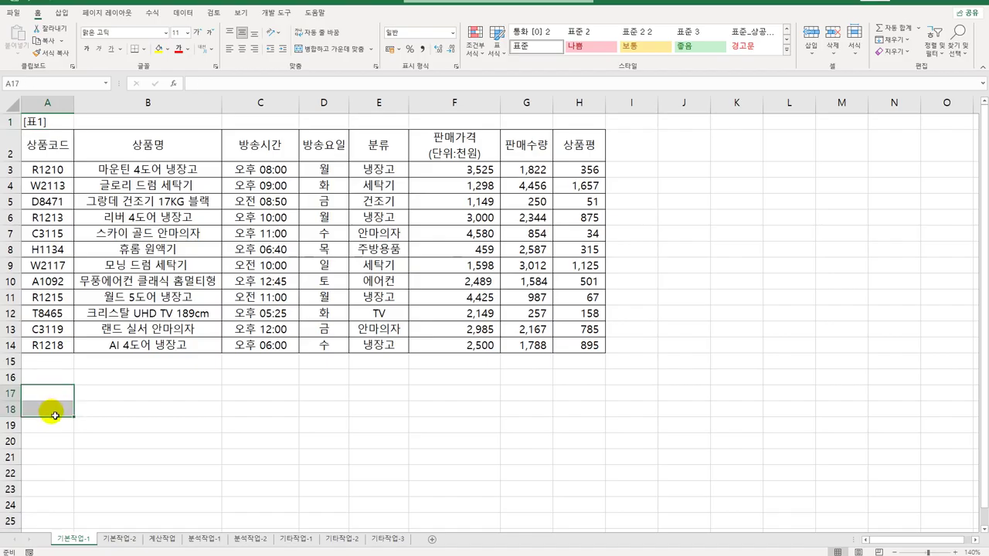
{"action": "left_click", "coordinate": [44, 447]}
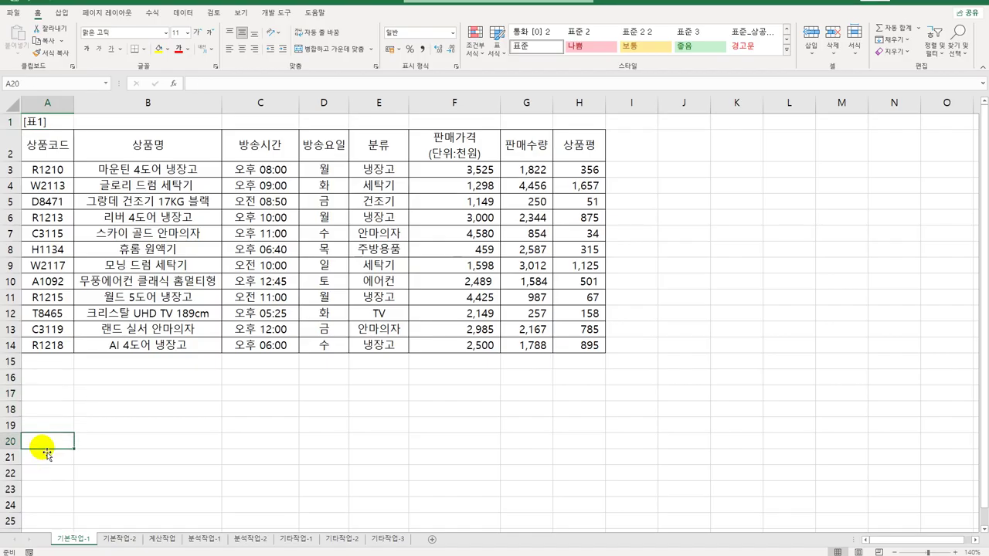
{"action": "left_click", "coordinate": [52, 415]}
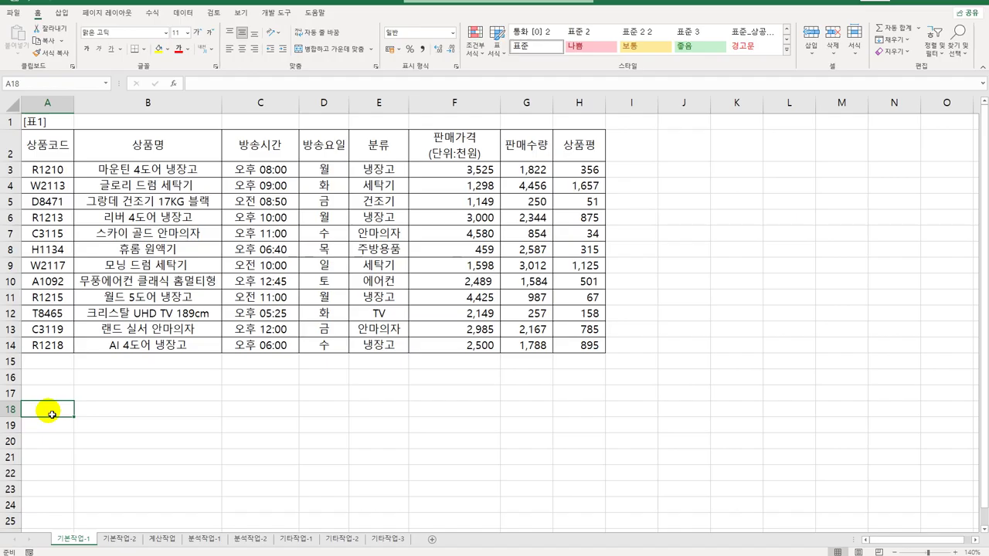
{"action": "type", "text": "조건"}
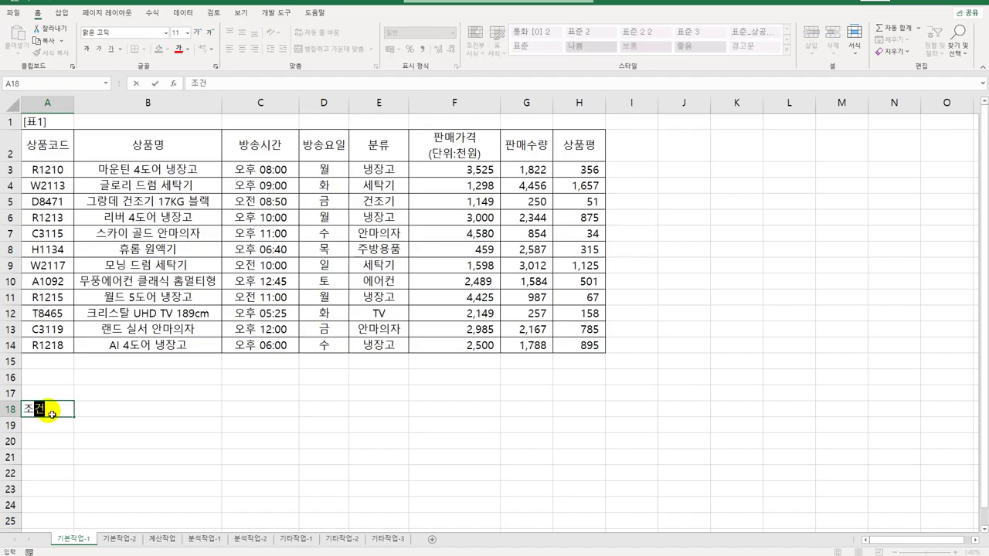
{"action": "key", "text": "Return"}
Step: Begin an AND formula in cell A19, directly under the 조건 label
{"action": "type", "text": "="}
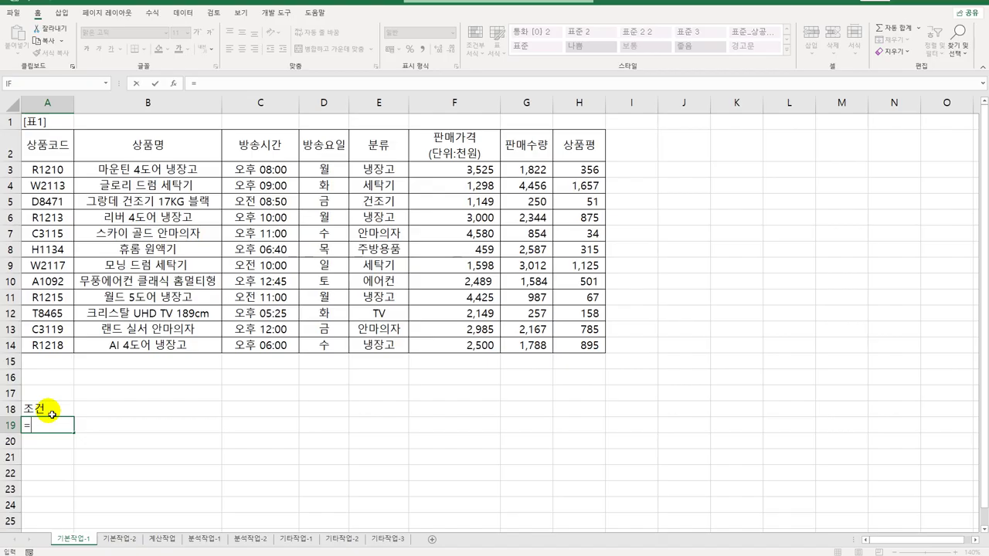
{"action": "type", "text": "a"}
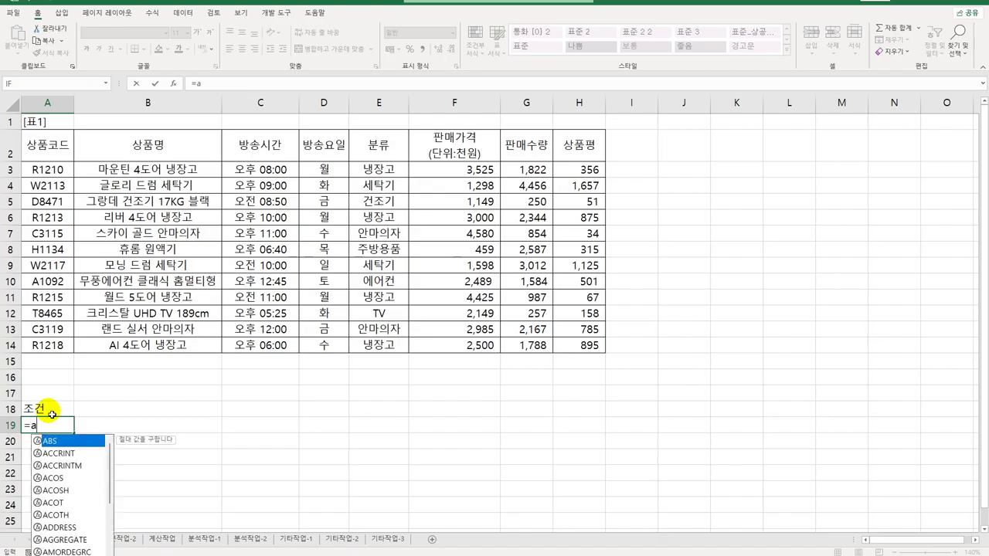
{"action": "type", "text": "nd("}
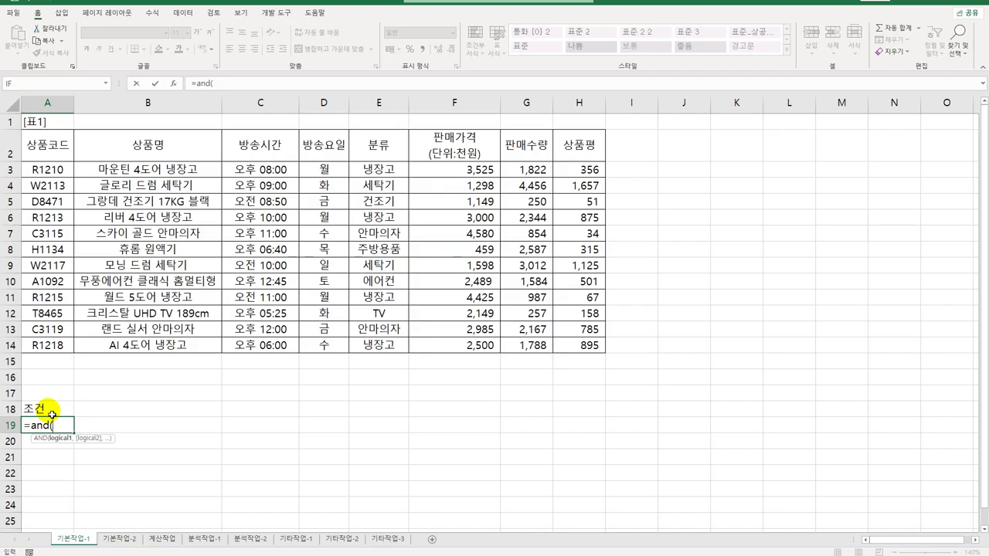
{"action": "left_click", "coordinate": [261, 171]}
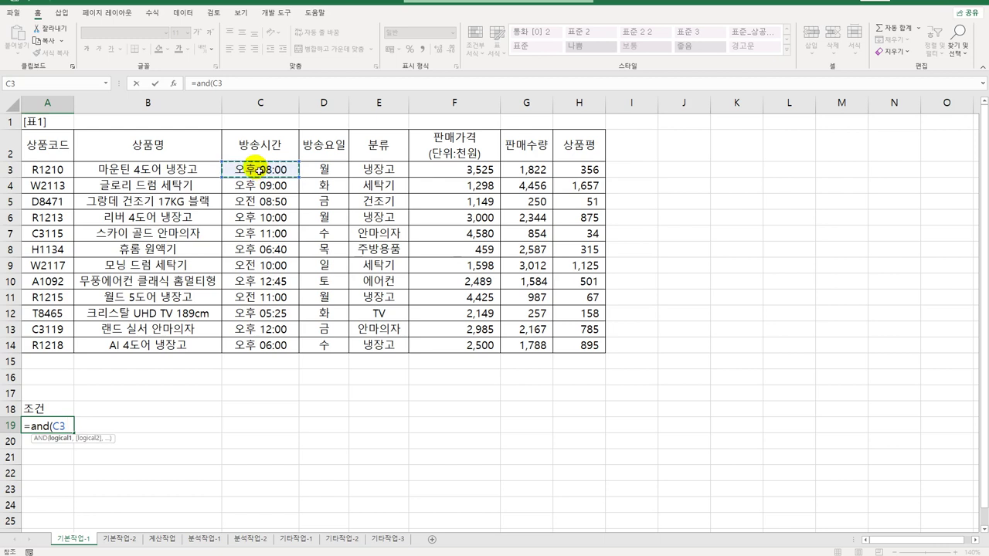
{"action": "key", "text": "BackSpace"}
{"action": "key", "text": "BackSpace"}
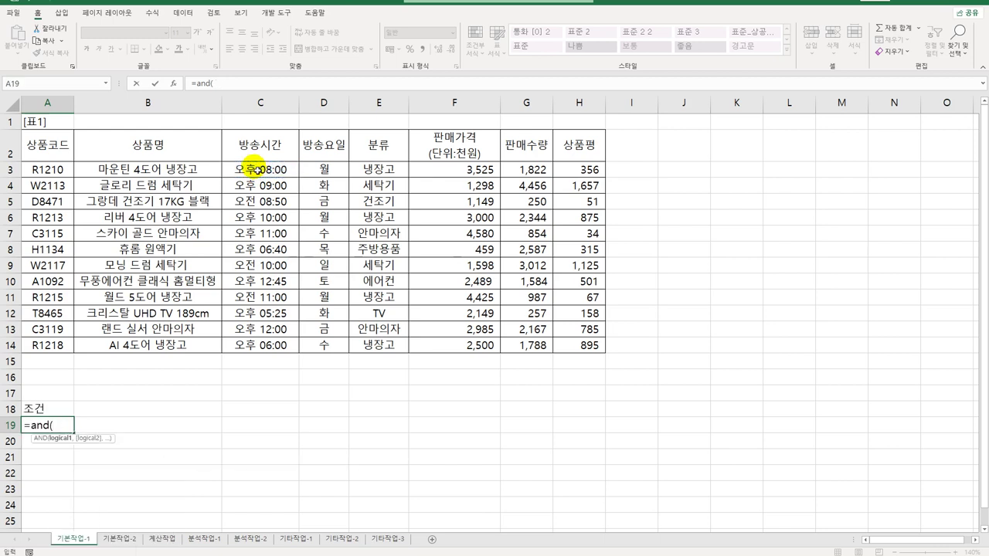
Step: Add HOUR(C3)>=15 as the first condition of the AND formula, testing the 방송시간 column
{"action": "type", "text": "hour"}
{"action": "key", "text": "Tab"}
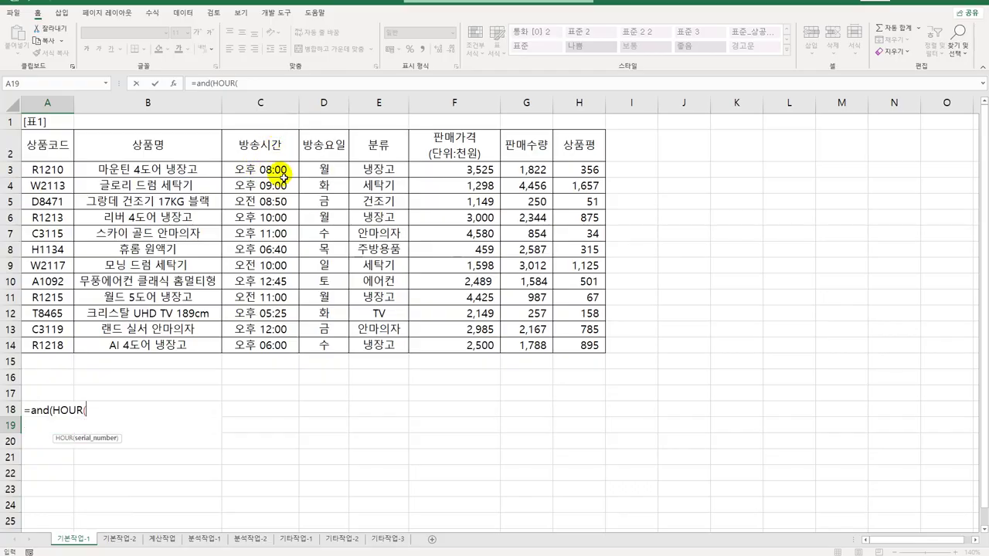
{"action": "left_click", "coordinate": [283, 176]}
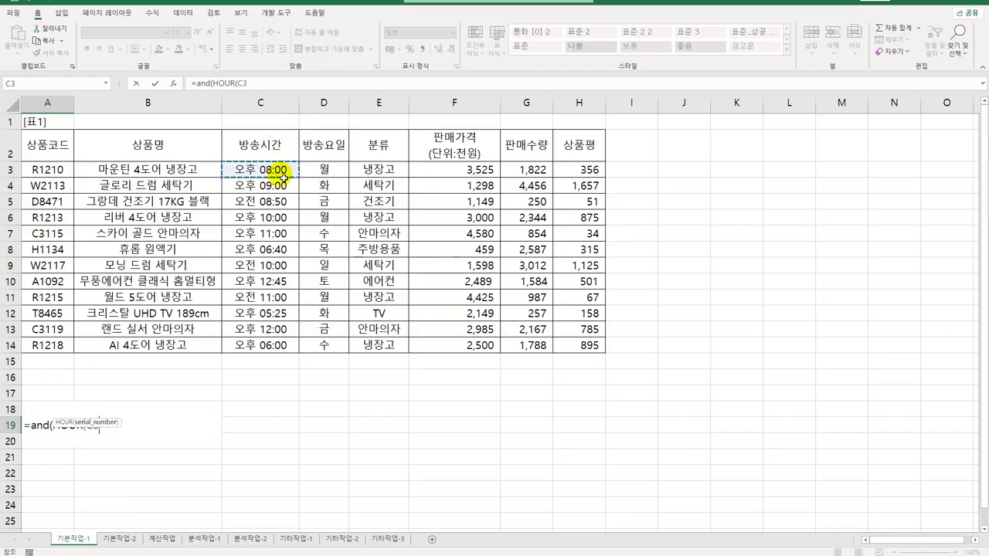
{"action": "type", "text": ")>="}
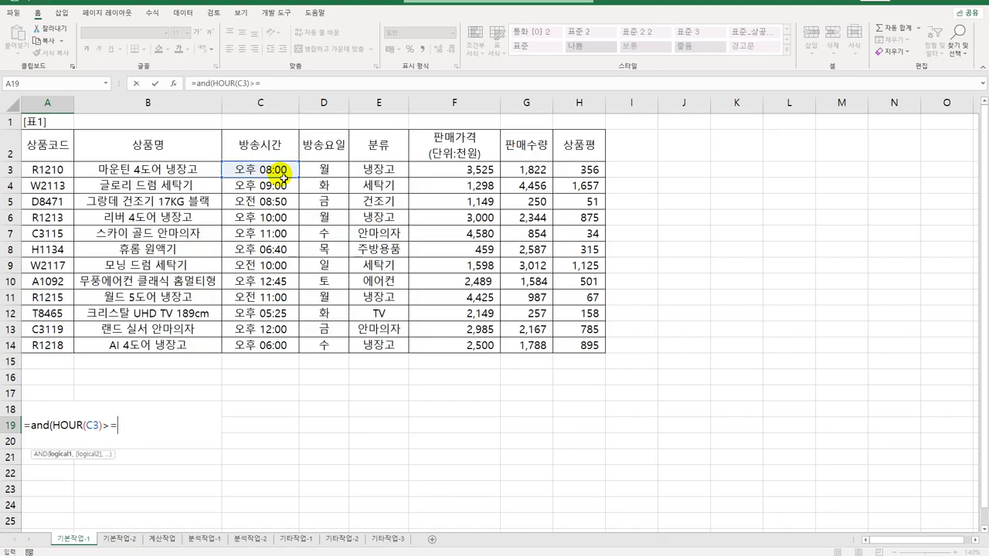
{"action": "type", "text": "15,"}
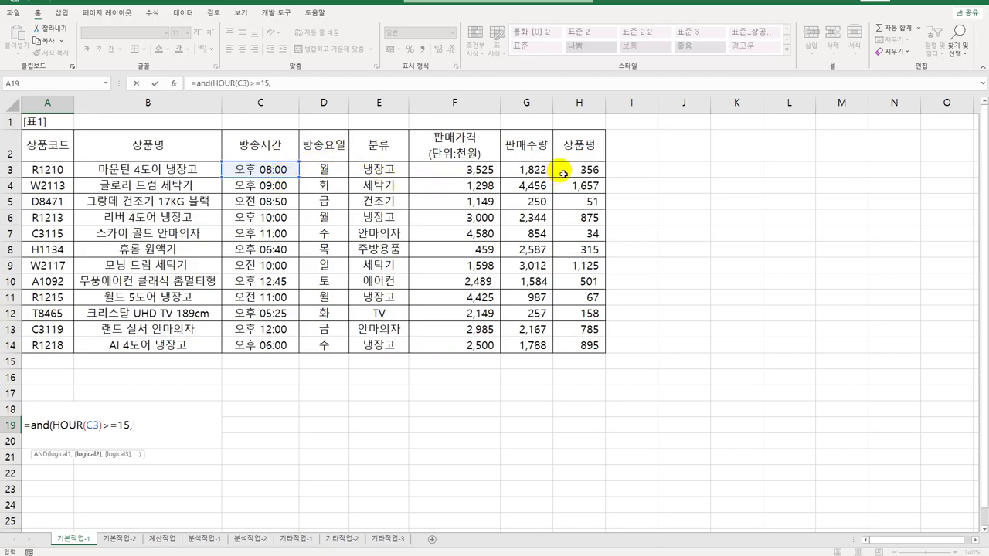
Step: Complete the AND formula with the second condition H3>=AVERAGE($H$3:$H$14) for the 상품평 column
{"action": "left_click", "coordinate": [568, 172]}
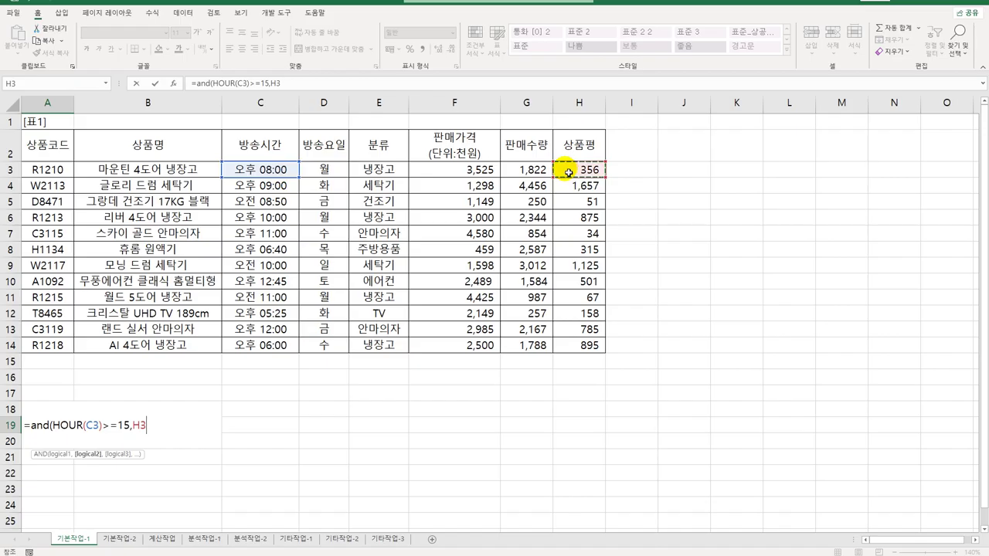
{"action": "type", "text": ">="}
{"action": "type", "text": "ave"}
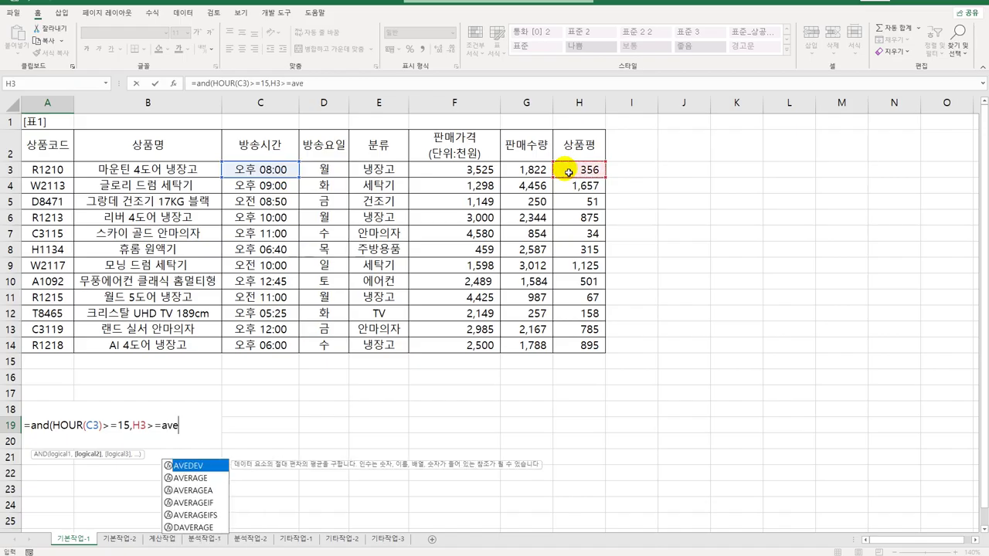
{"action": "key", "text": "Down"}
{"action": "key", "text": "Tab"}
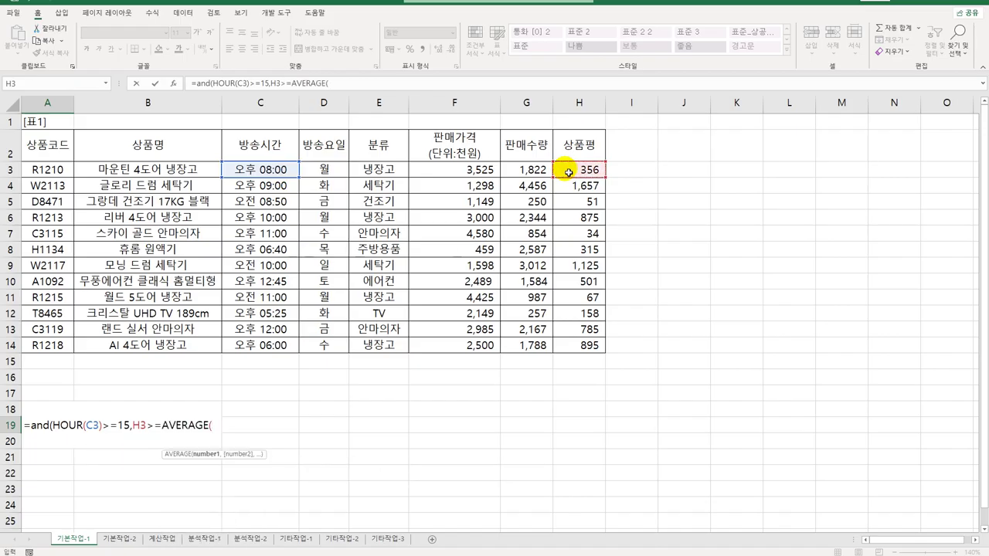
{"action": "left_click_drag", "start_coordinate": [569, 171], "coordinate": [580, 340]}
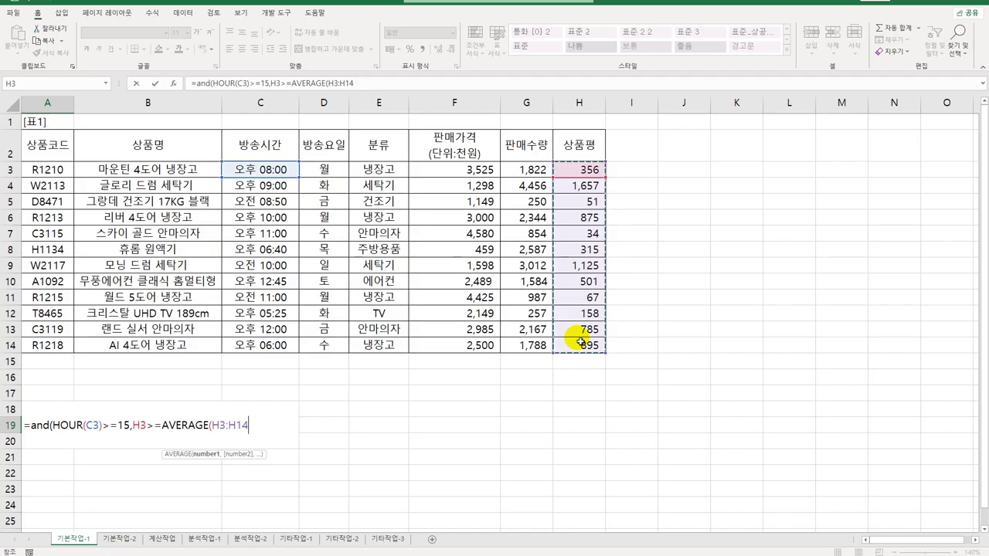
{"action": "key", "text": "F4"}
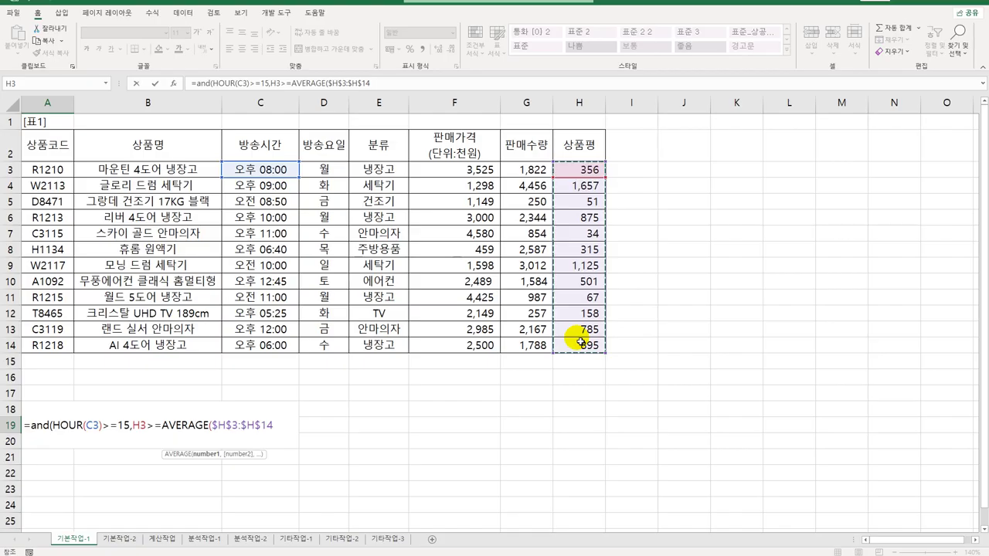
{"action": "type", "text": ")"}
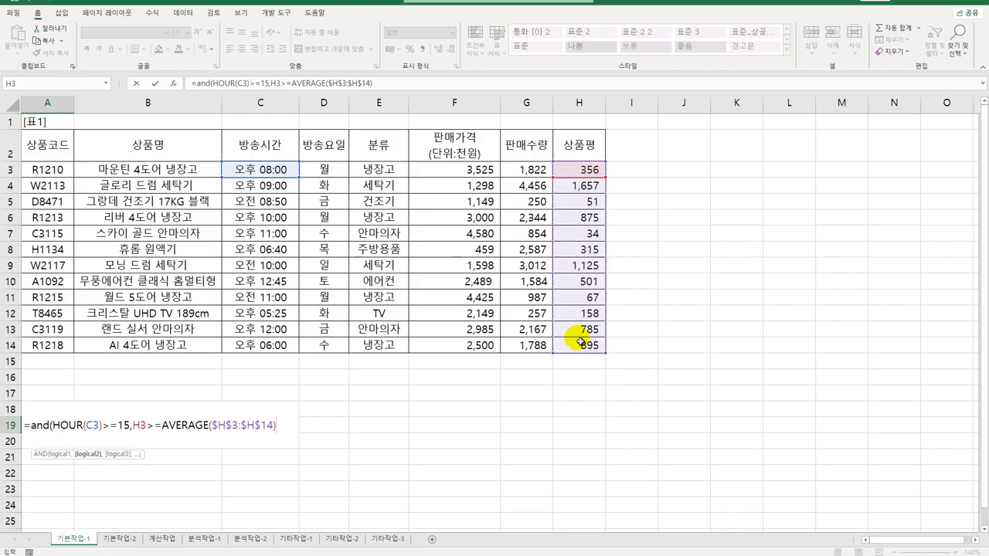
{"action": "type", "text": ")"}
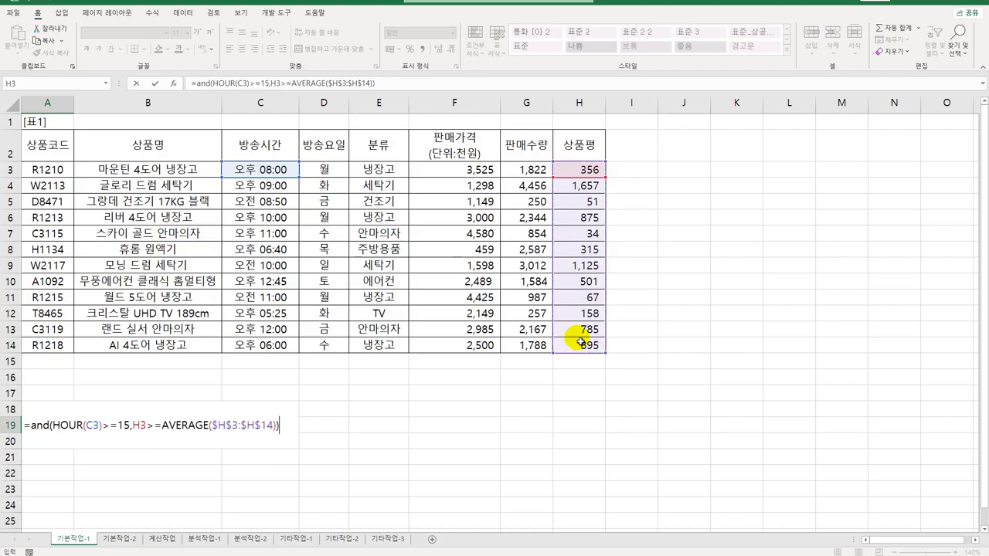
{"action": "key", "text": "Return"}
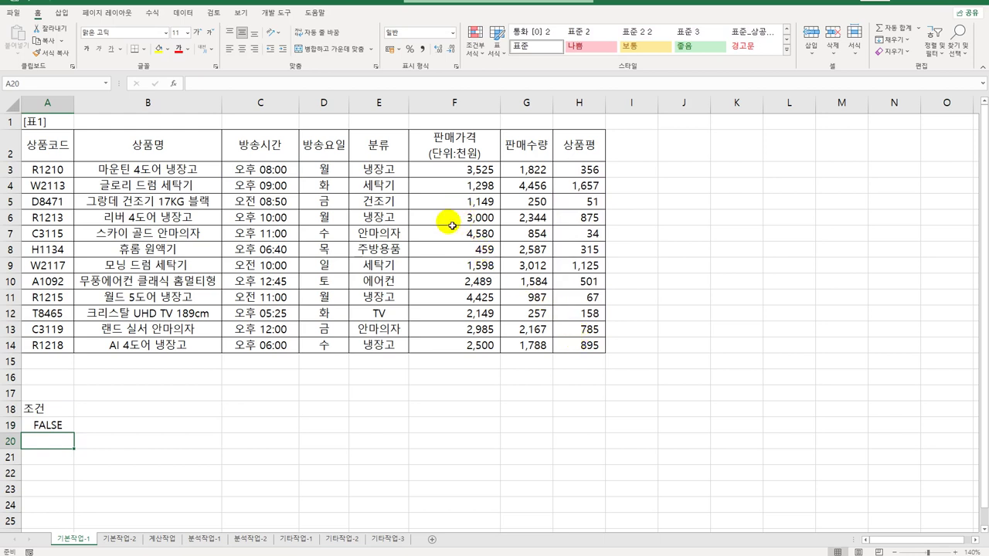
Step: Copy the 상품명, 방송시간, 판매가격 and 상품평 headers to the row starting at A20
{"action": "left_click", "coordinate": [186, 151]}
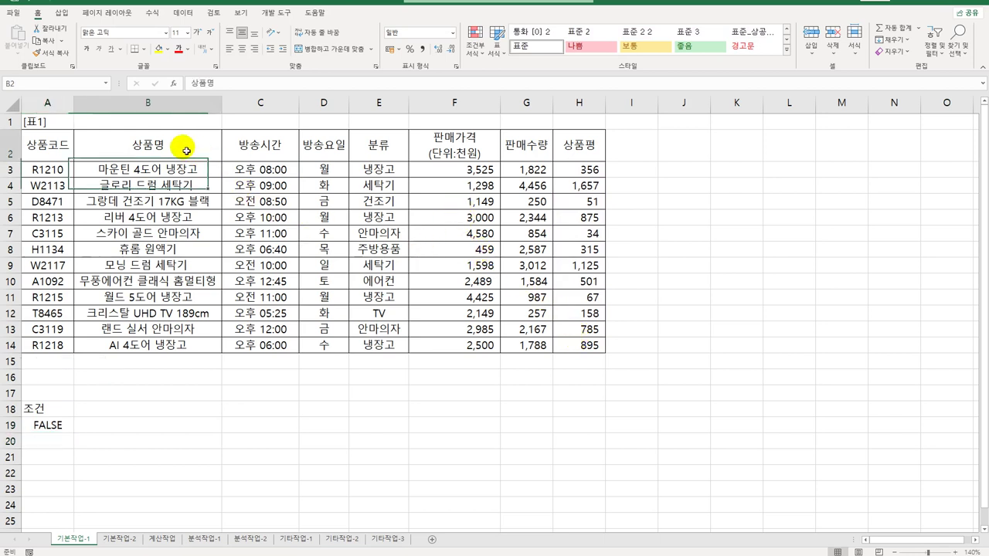
{"action": "left_click", "coordinate": [285, 152], "text": "ctrl"}
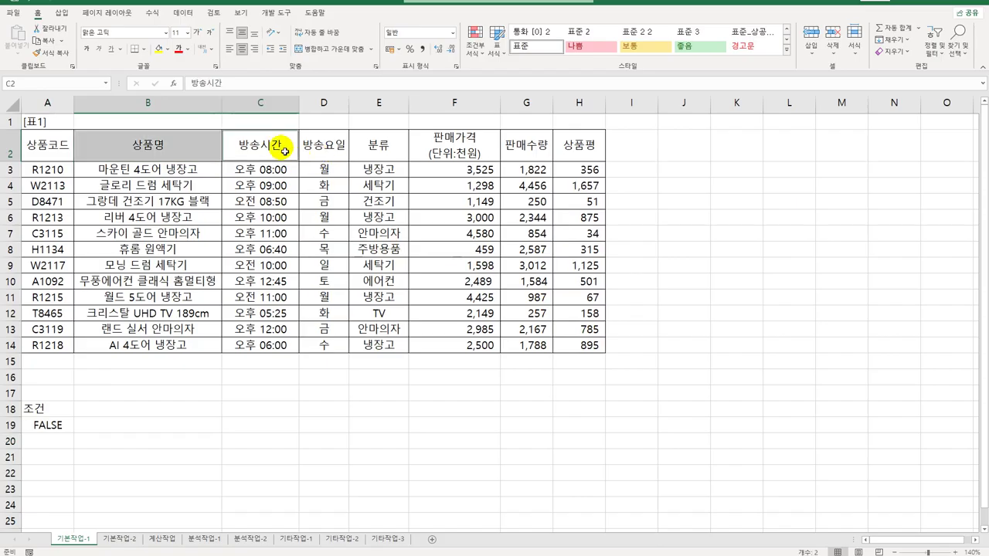
{"action": "left_click", "coordinate": [468, 150], "text": "ctrl"}
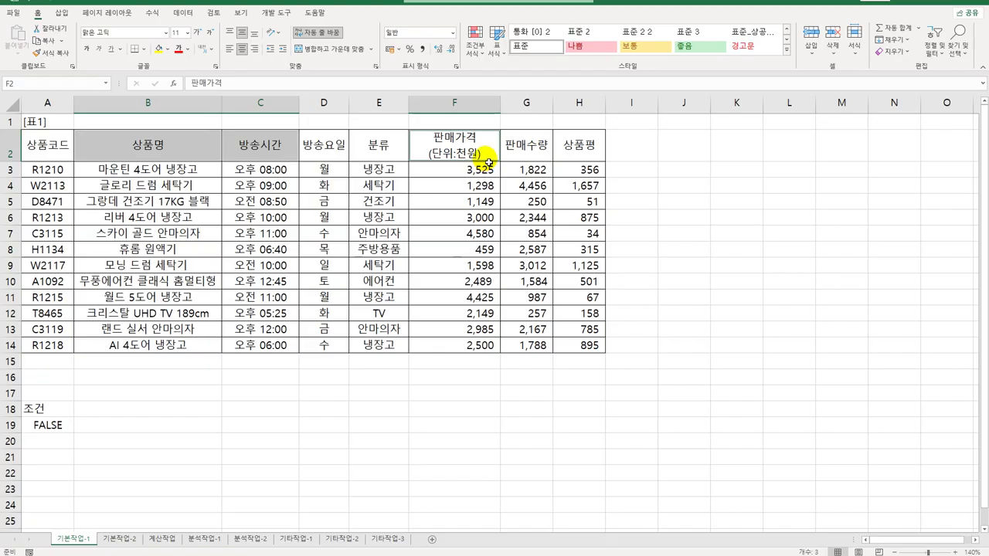
{"action": "left_click", "coordinate": [574, 156], "text": "ctrl"}
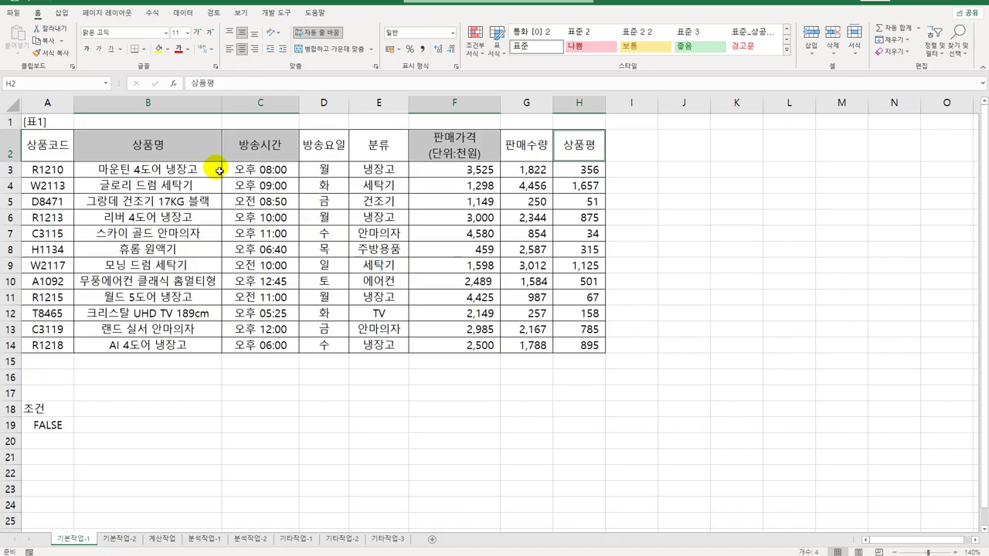
{"action": "key", "text": "ctrl+c"}
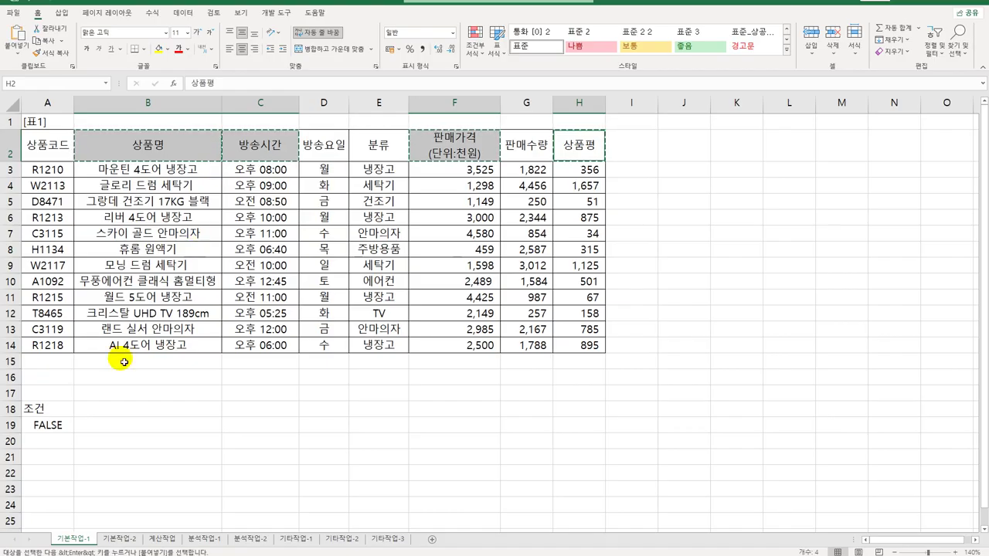
{"action": "left_click", "coordinate": [49, 450]}
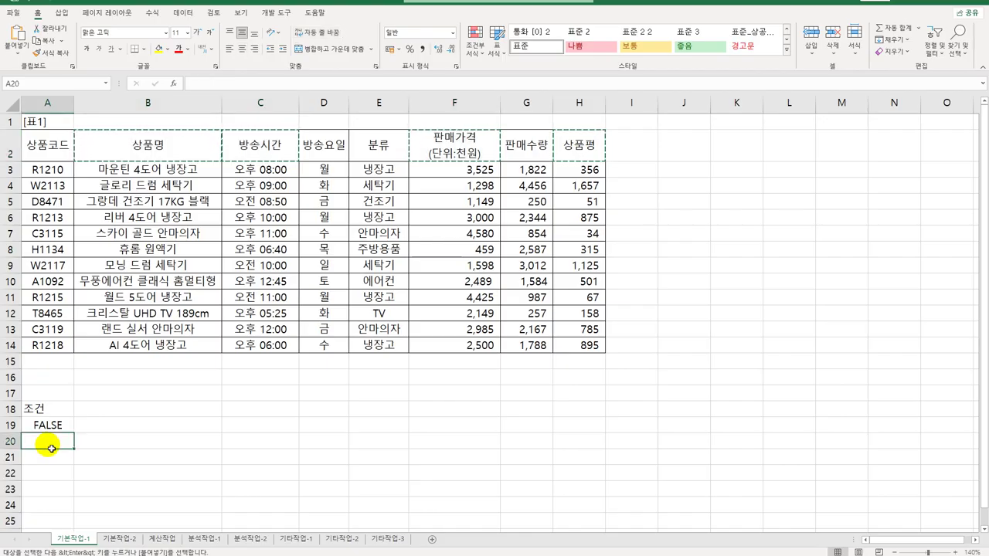
{"action": "key", "text": "ctrl+v"}
Step: Move the criteria cells A18:A19 up one row to A17:A18
{"action": "left_click_drag", "start_coordinate": [35, 408], "coordinate": [46, 425]}
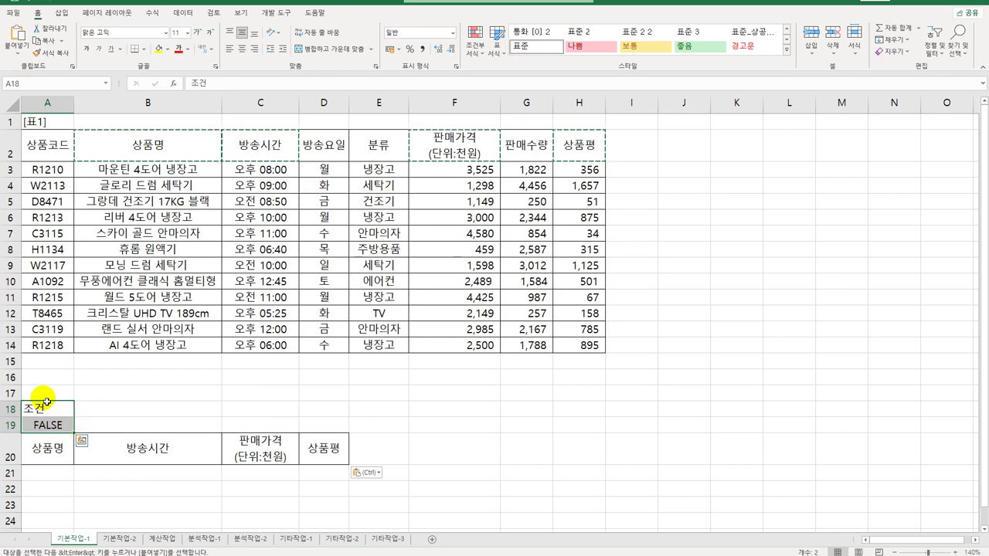
{"action": "left_click_drag", "start_coordinate": [44, 407], "coordinate": [46, 394]}
Step: Review the criteria formula in A18, its 조건 label and the copied output headers in A20:D20
{"action": "left_click", "coordinate": [37, 408]}
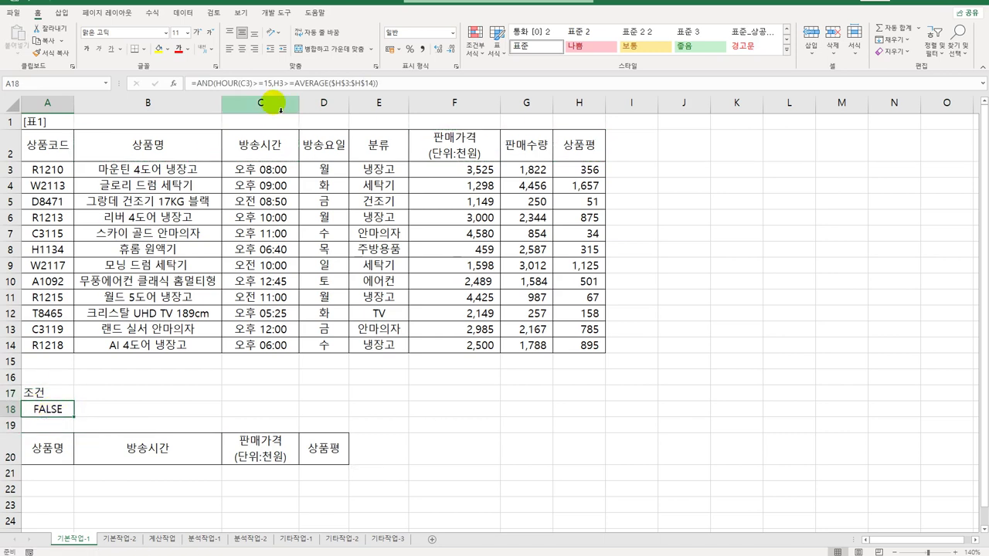
{"action": "left_click", "coordinate": [270, 83]}
{"action": "key", "text": "Escape"}
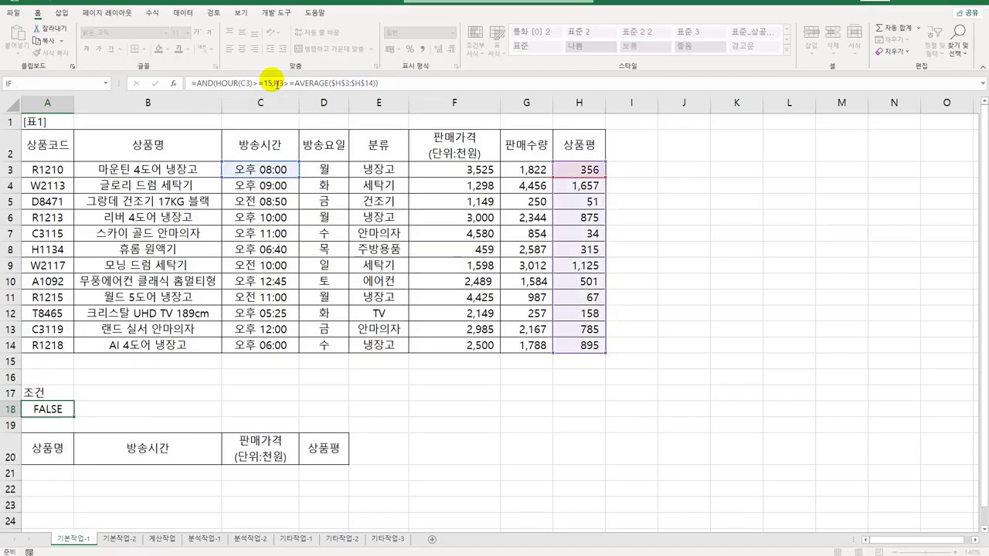
{"action": "left_click", "coordinate": [133, 392]}
{"action": "left_click", "coordinate": [68, 399]}
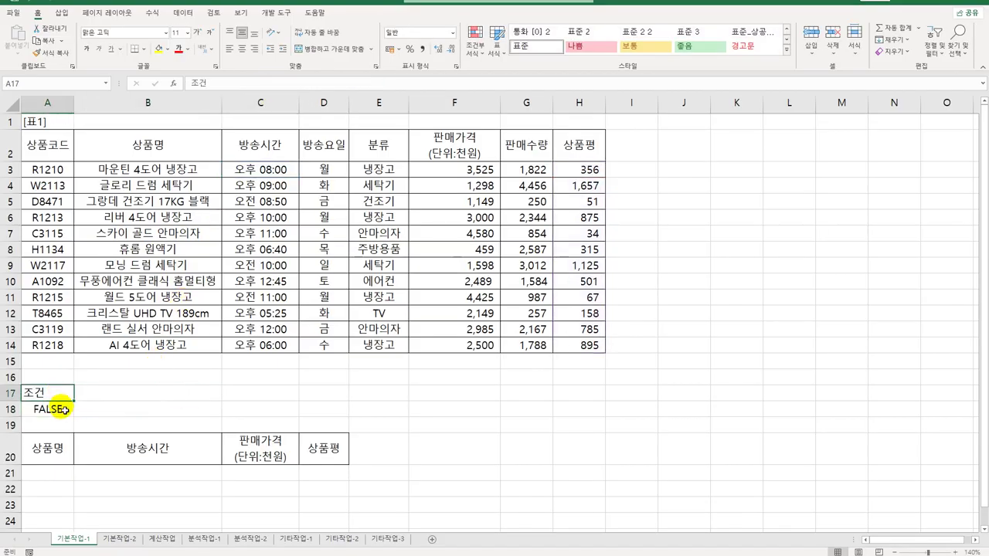
{"action": "left_click", "coordinate": [71, 410]}
{"action": "left_click_drag", "start_coordinate": [54, 449], "coordinate": [317, 449]}
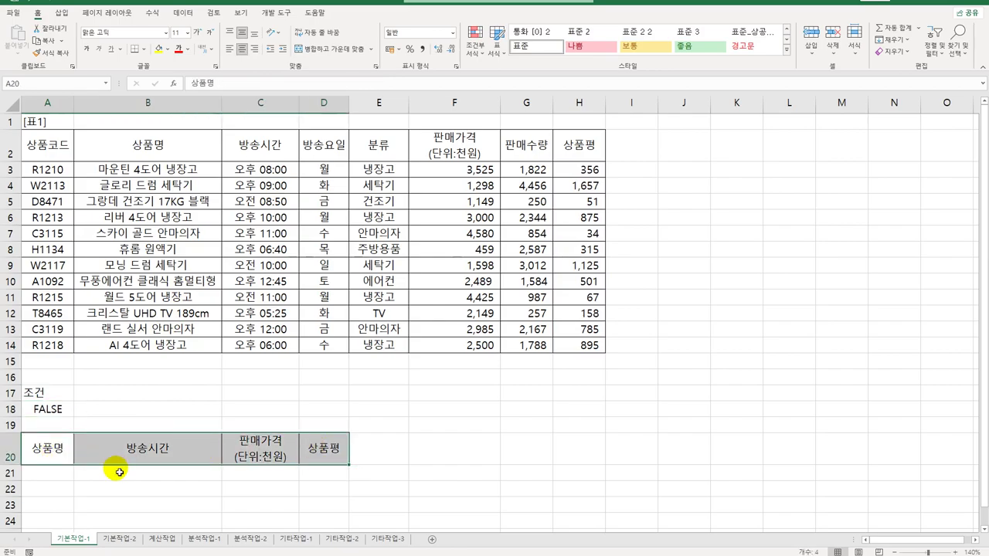
Step: Start an advanced filter on the product table A2:H14 with A17:A18 as the criteria range
{"action": "left_click", "coordinate": [200, 203]}
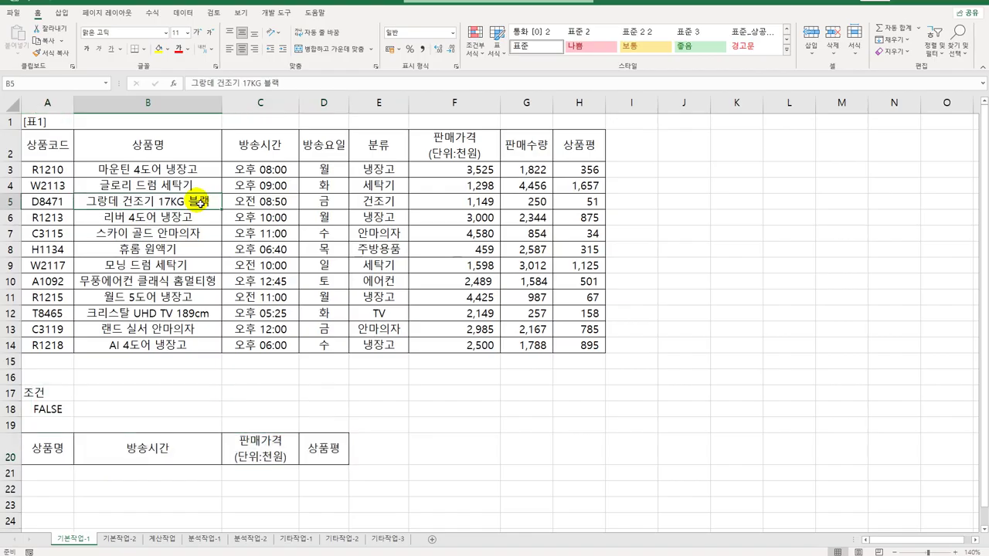
{"action": "left_click", "coordinate": [182, 14]}
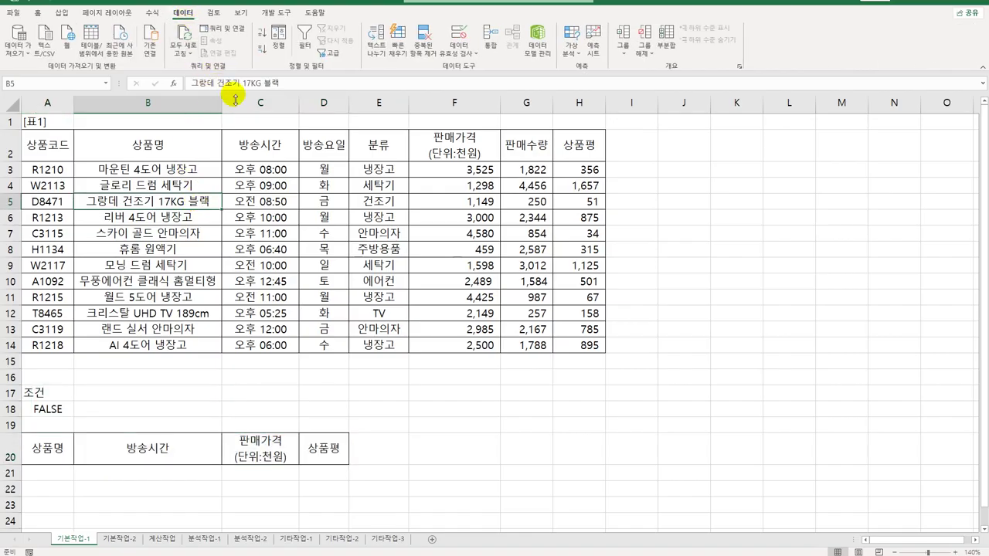
{"action": "left_click", "coordinate": [329, 57]}
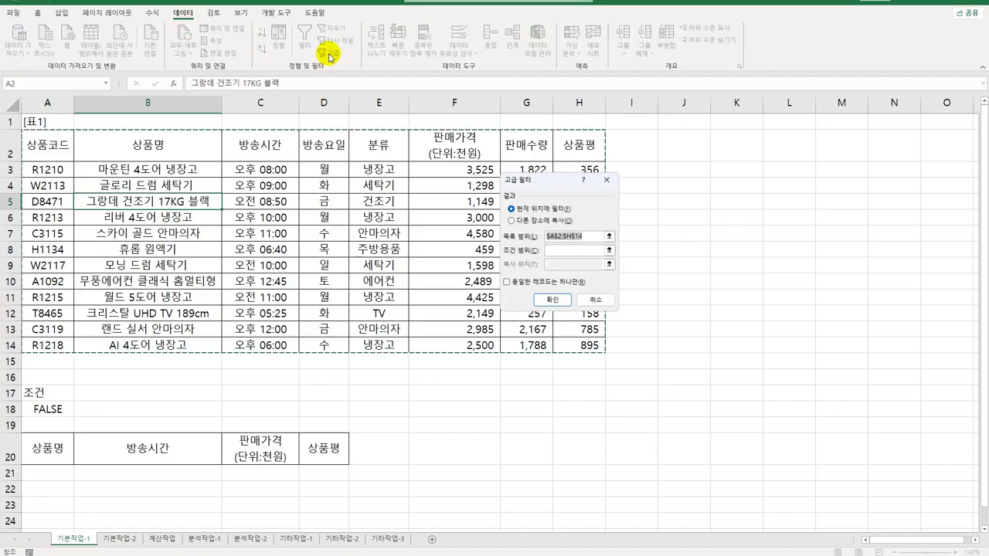
{"action": "left_click_drag", "start_coordinate": [557, 182], "coordinate": [686, 167]}
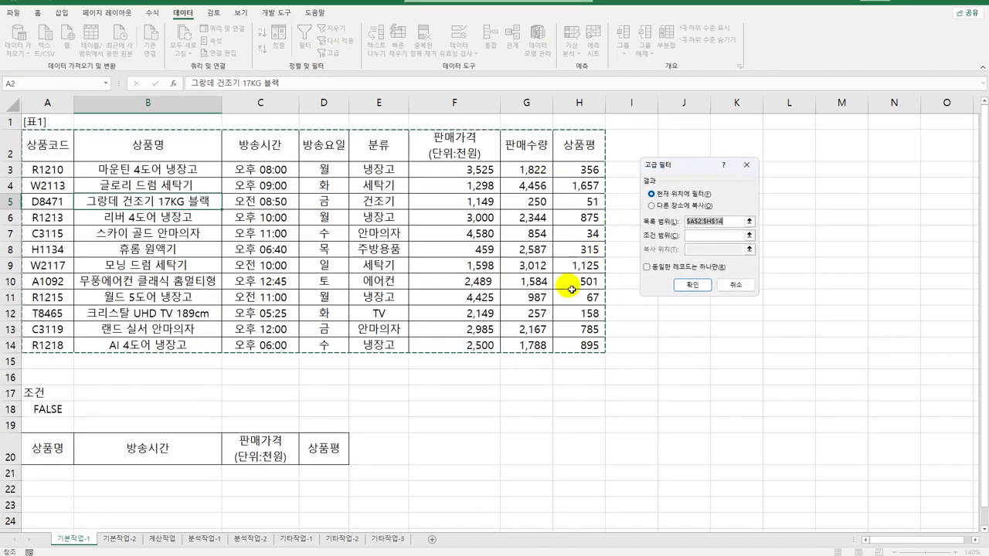
{"action": "left_click", "coordinate": [690, 238]}
{"action": "left_click_drag", "start_coordinate": [35, 393], "coordinate": [46, 418]}
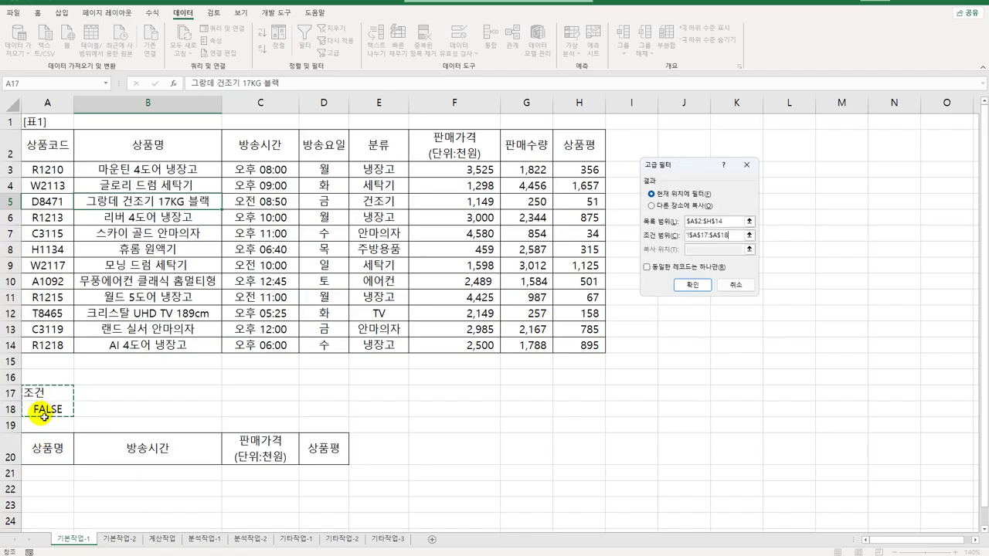
Step: Run the filter with its output copied to the headers in A20:D20 and autofit the width of column A
{"action": "left_click", "coordinate": [651, 205]}
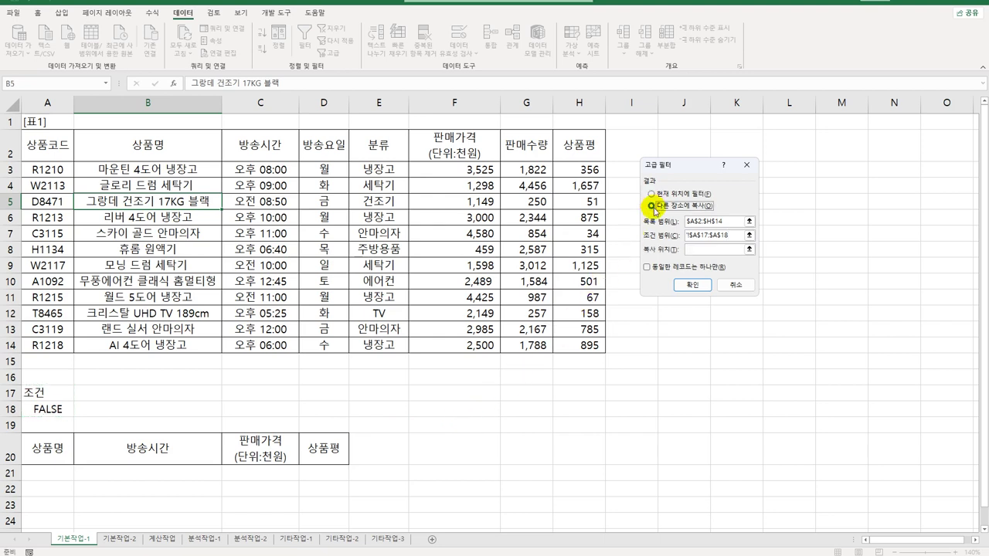
{"action": "left_click", "coordinate": [690, 249]}
{"action": "left_click_drag", "start_coordinate": [48, 456], "coordinate": [325, 462]}
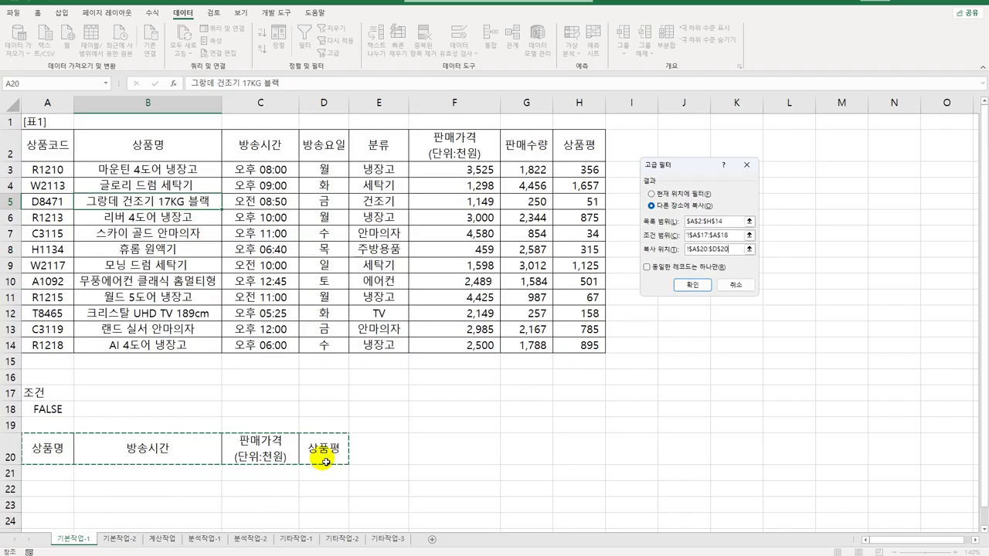
{"action": "left_click", "coordinate": [692, 284]}
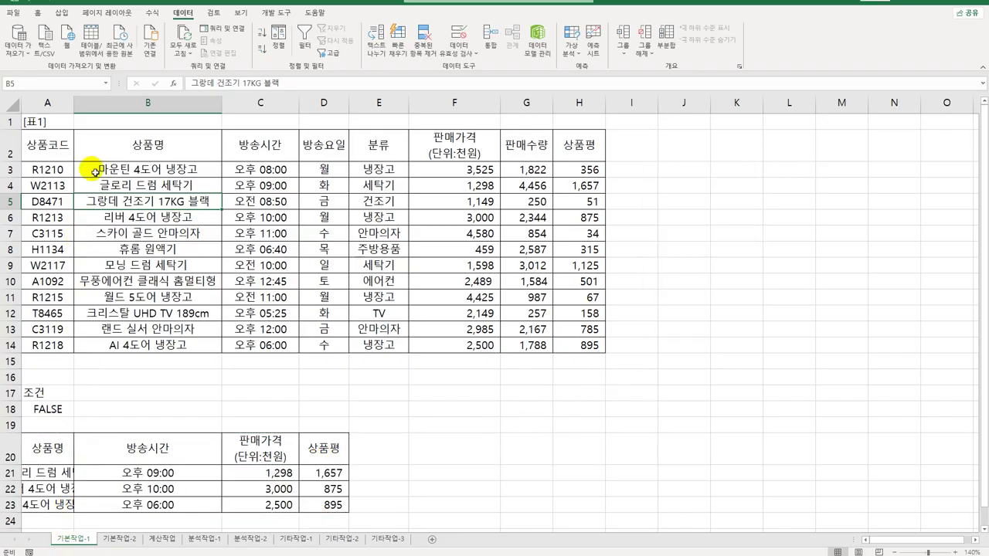
{"action": "double_click", "coordinate": [78, 112]}
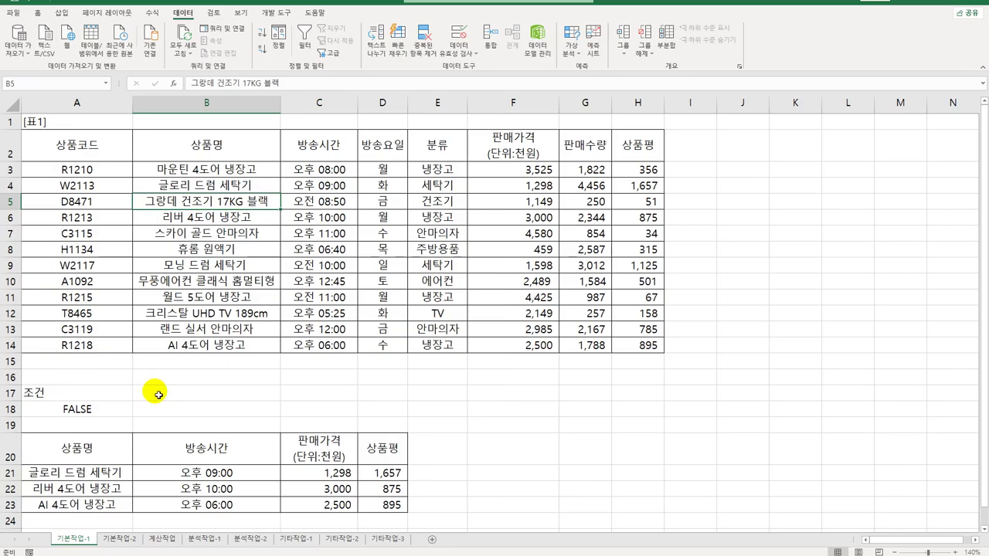
{"action": "left_click", "coordinate": [89, 473]}
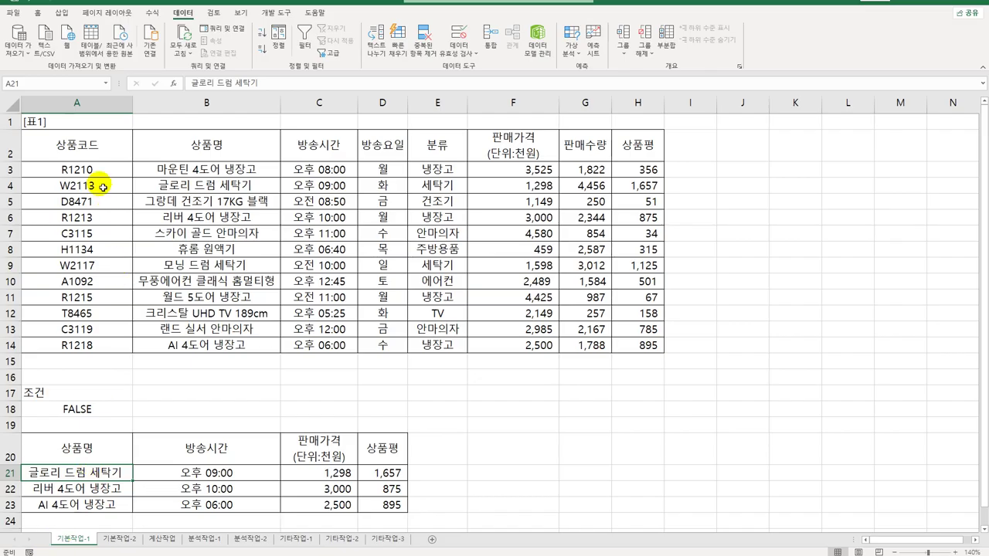
Step: Create a new conditional formatting rule for A3:H14 that uses a formula to determine the formatted cells
{"action": "left_click_drag", "start_coordinate": [109, 149], "coordinate": [616, 144]}
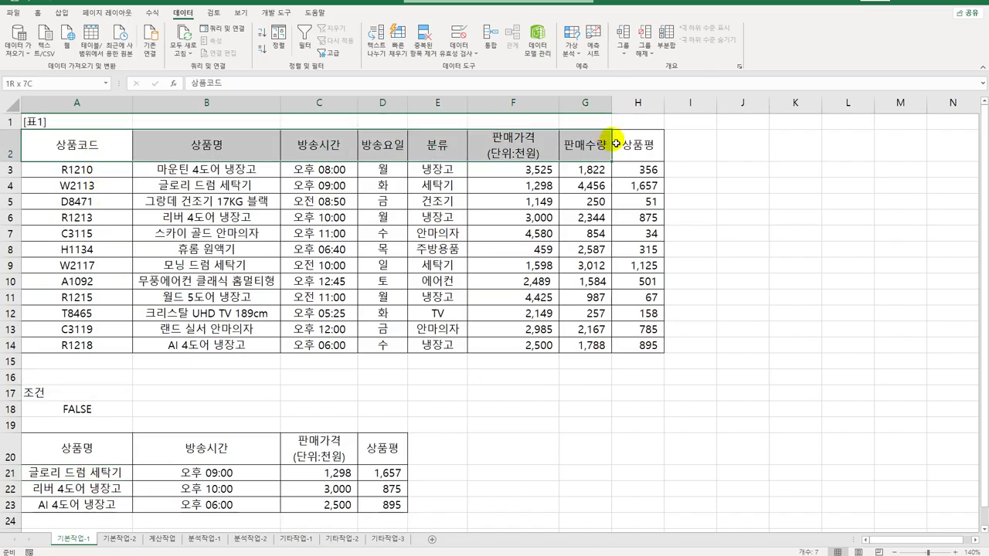
{"action": "left_click_drag", "start_coordinate": [107, 168], "coordinate": [620, 346]}
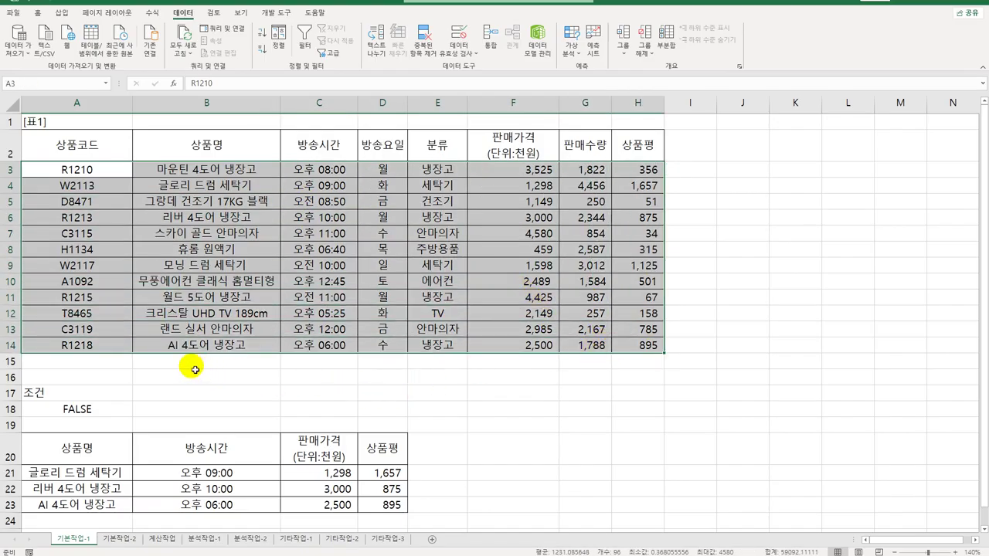
{"action": "left_click", "coordinate": [37, 13]}
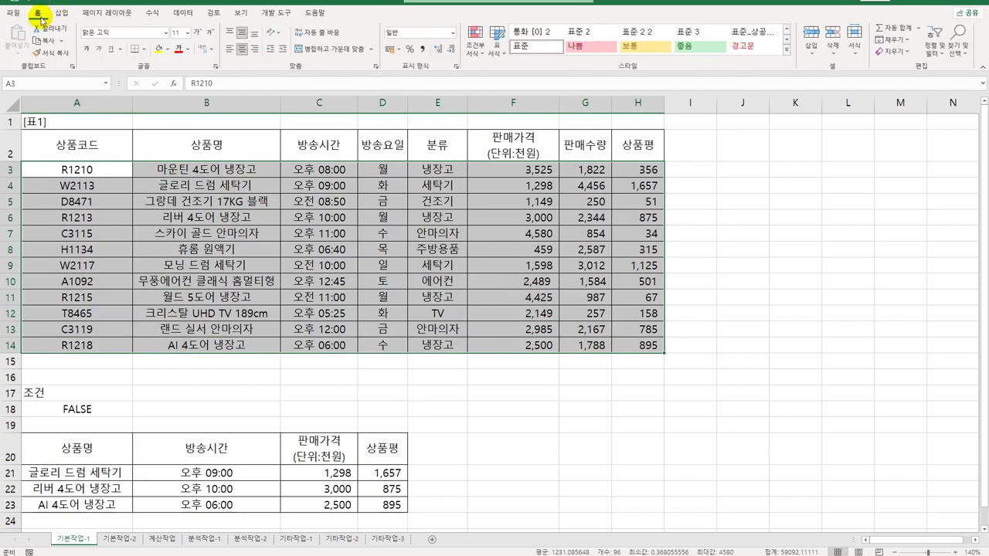
{"action": "left_click", "coordinate": [475, 46]}
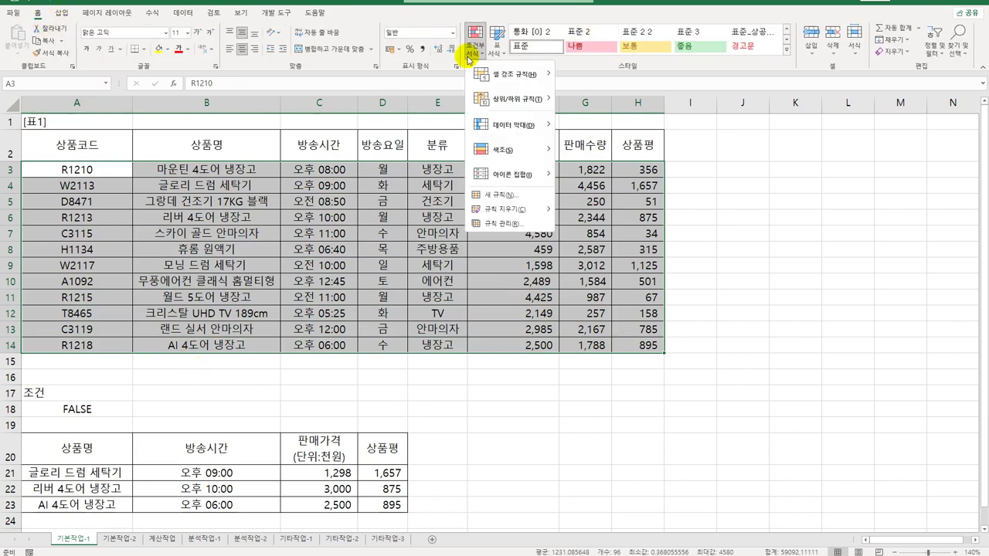
{"action": "left_click", "coordinate": [487, 195]}
{"action": "left_click", "coordinate": [590, 223]}
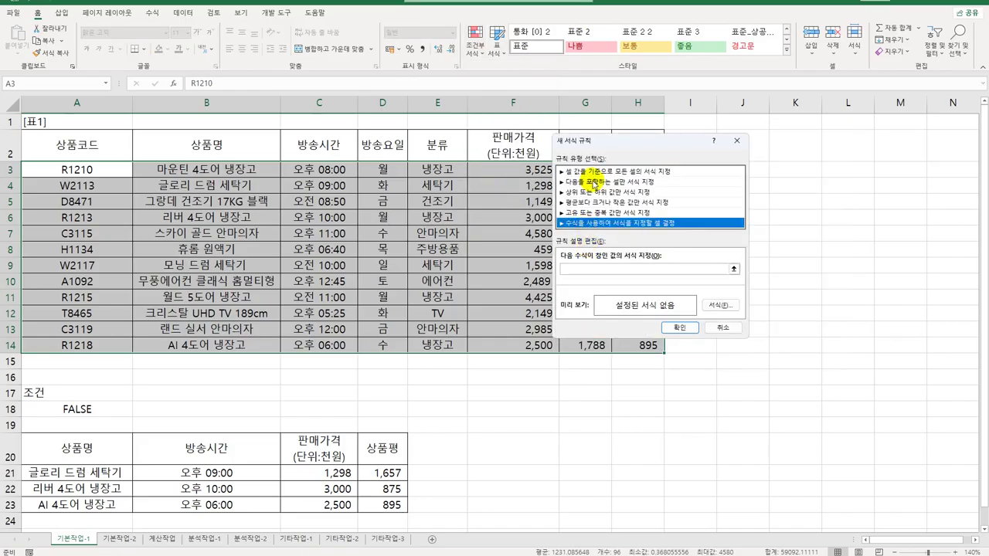
{"action": "left_click_drag", "start_coordinate": [605, 145], "coordinate": [736, 154]}
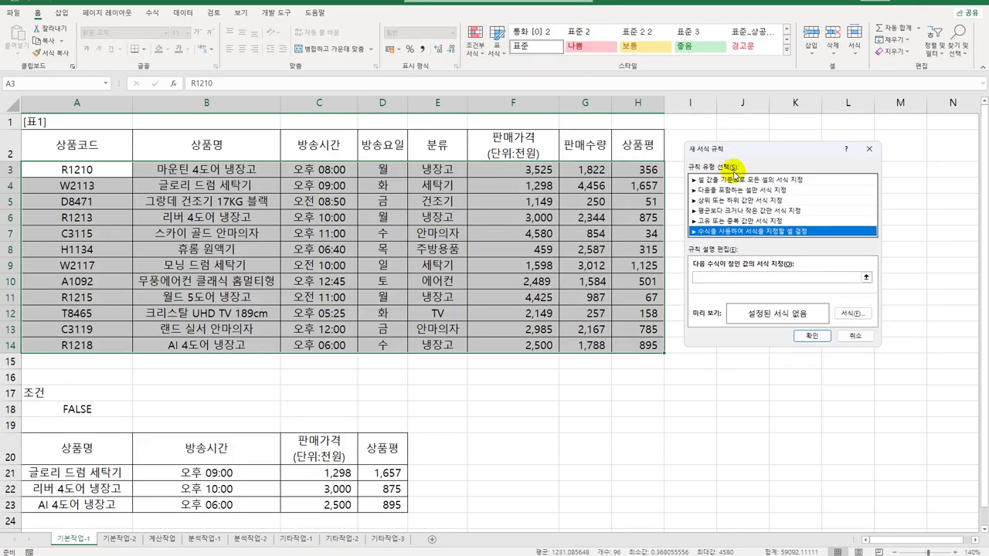
Step: Enter =isodd(mod(column(),2)) as the formula of the new formatting rule
{"action": "left_click", "coordinate": [720, 272]}
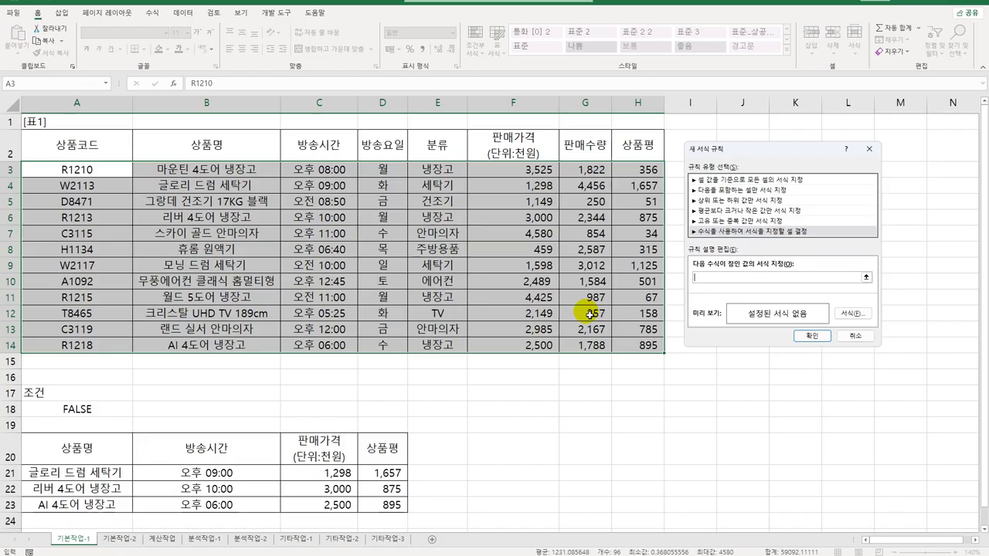
{"action": "type", "text": "="}
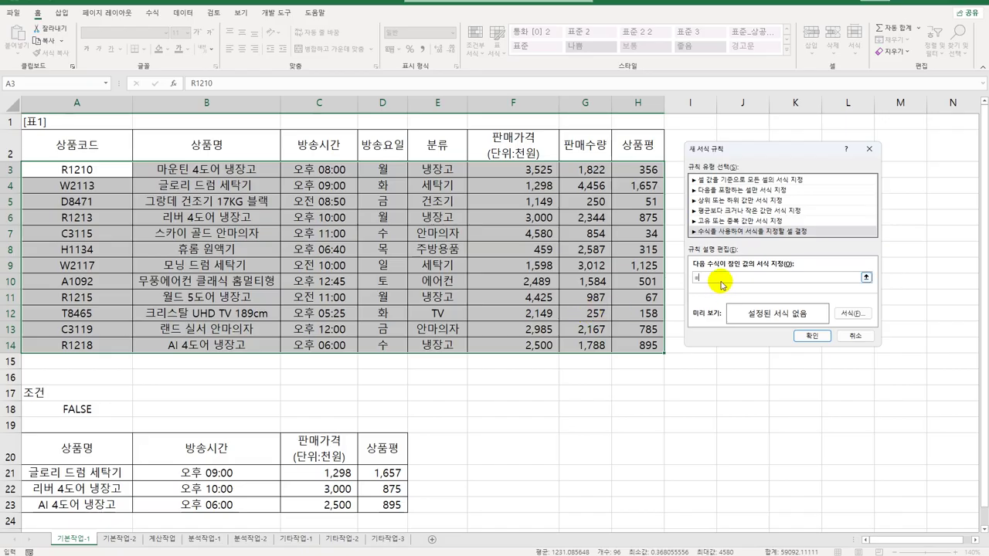
{"action": "type", "text": "mod(co"}
{"action": "key", "text": "BackSpace"}
{"action": "key", "text": "BackSpace"}
{"action": "key", "text": "BackSpace"}
{"action": "key", "text": "BackSpace"}
{"action": "key", "text": "BackSpace"}
{"action": "key", "text": "BackSpace"}
{"action": "type", "text": "sodd(mod(coulumn("}
{"action": "type", "text": "),2"}
{"action": "type", "text": ")"}
Step: Set the rule's format to a yellow background fill and apply the rule to the product data
{"action": "left_click", "coordinate": [851, 313]}
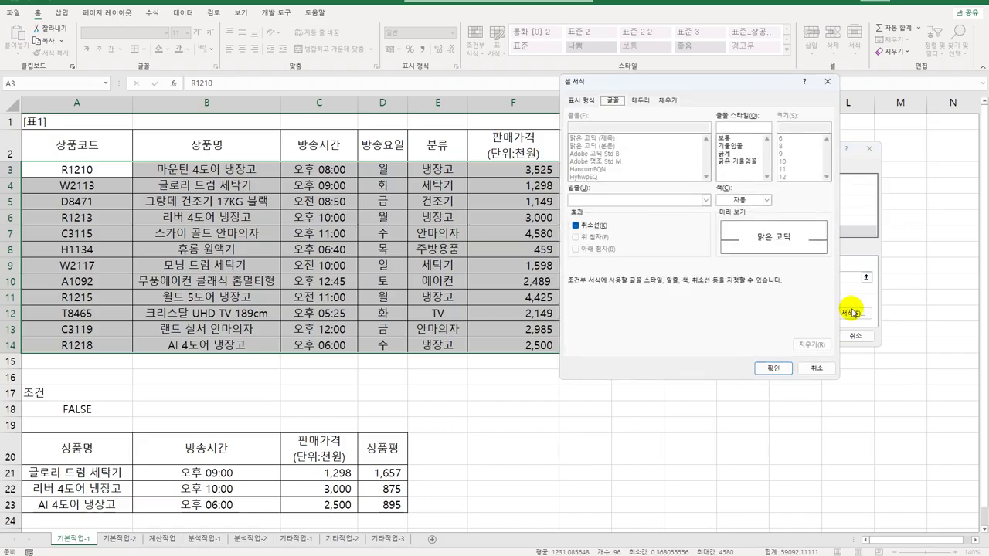
{"action": "left_click_drag", "start_coordinate": [681, 89], "coordinate": [442, 120]}
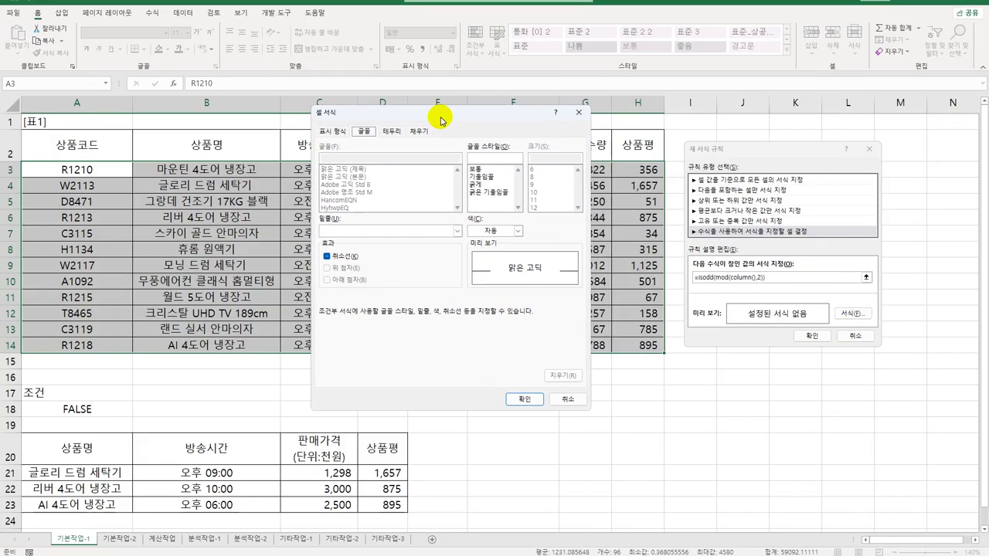
{"action": "left_click", "coordinate": [419, 132]}
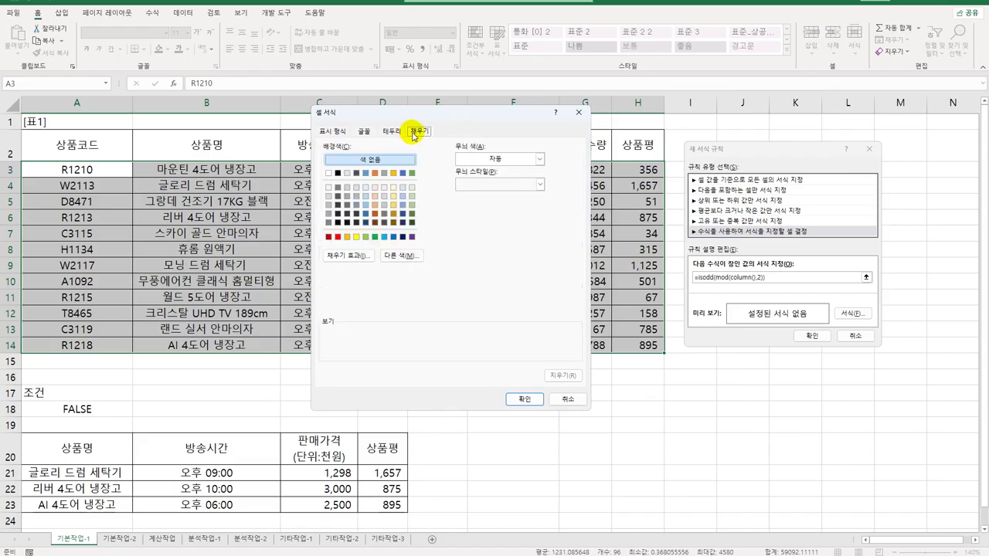
{"action": "left_click", "coordinate": [355, 238]}
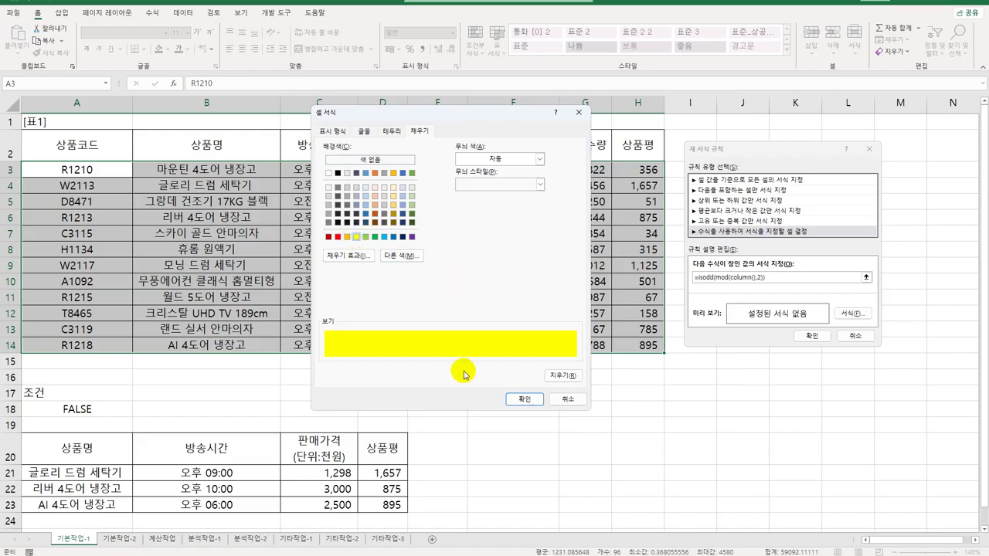
{"action": "left_click", "coordinate": [525, 400]}
{"action": "left_click", "coordinate": [813, 336]}
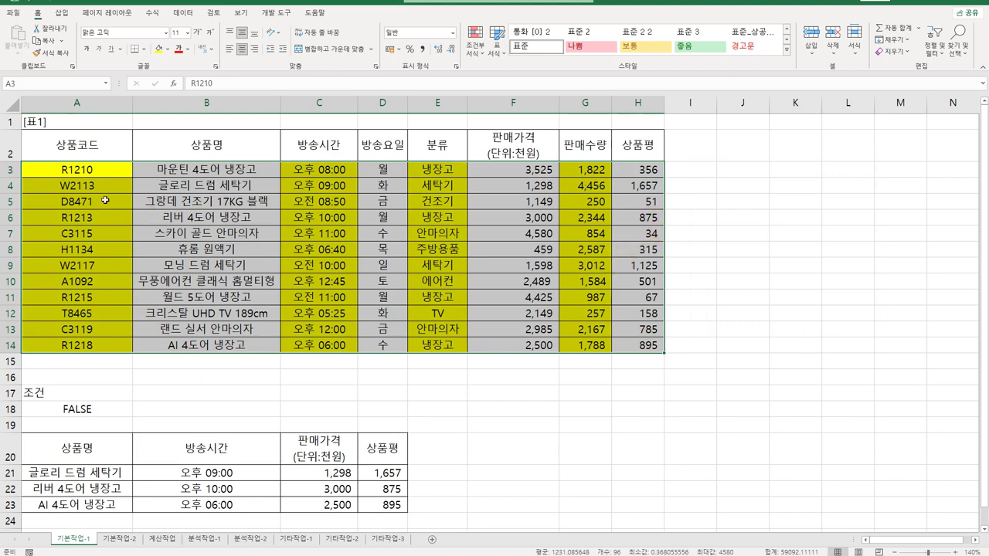
{"action": "left_click", "coordinate": [96, 171]}
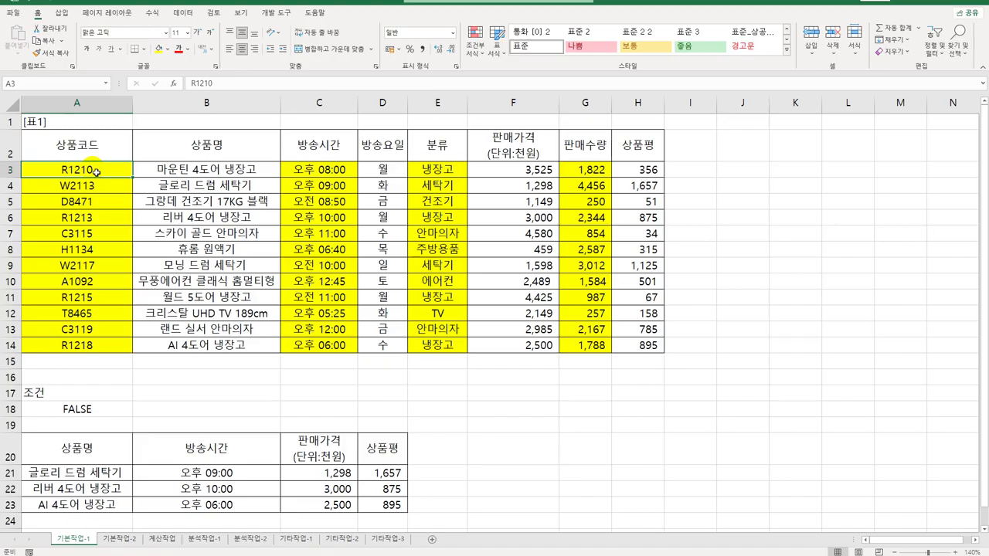
Step: On the 기본작업-2 sheet, turn on the 숨김 protection attribute for the 판매금액 cells H4:H15, keeping 잠금 enabled
{"action": "left_click", "coordinate": [114, 540]}
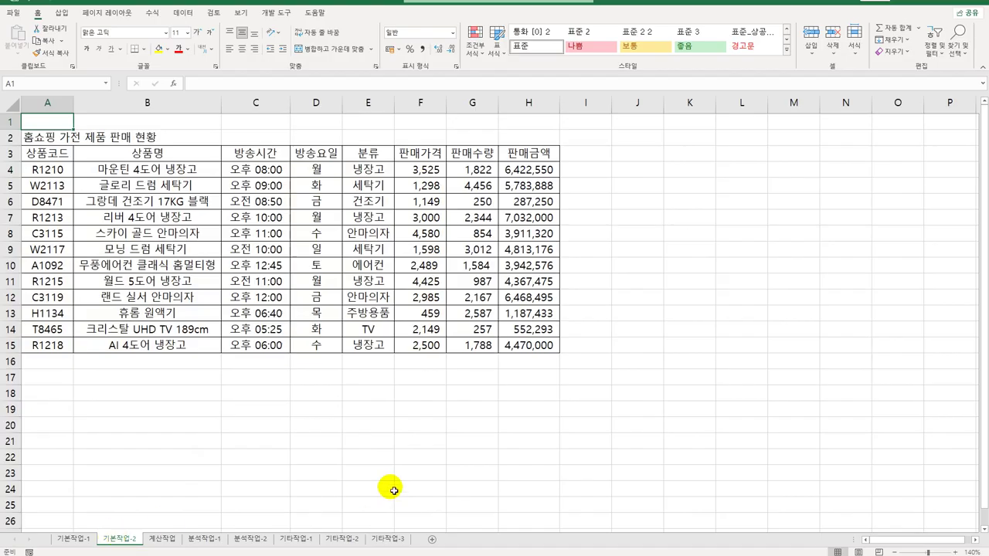
{"action": "left_click_drag", "start_coordinate": [527, 170], "coordinate": [523, 349]}
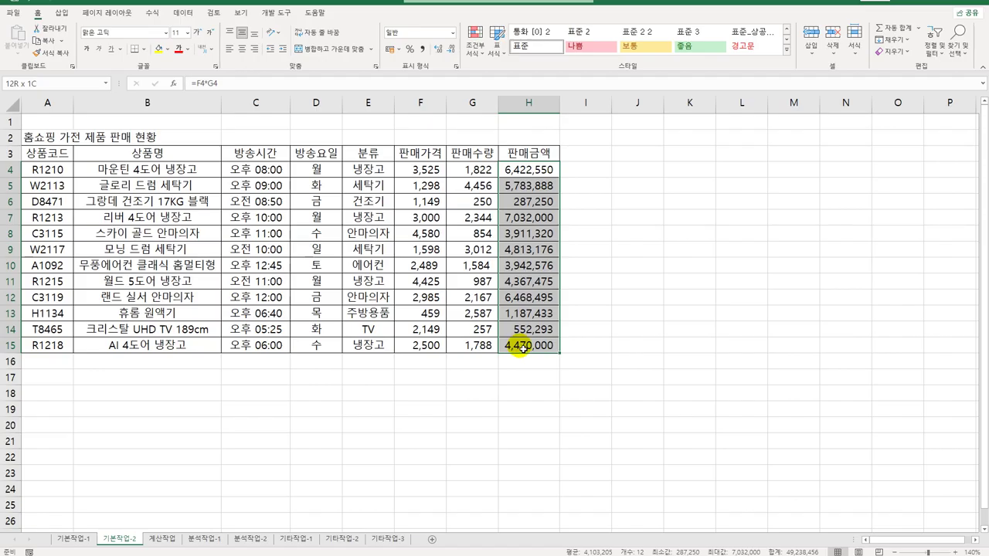
{"action": "left_click_drag", "start_coordinate": [524, 349], "coordinate": [523, 348]}
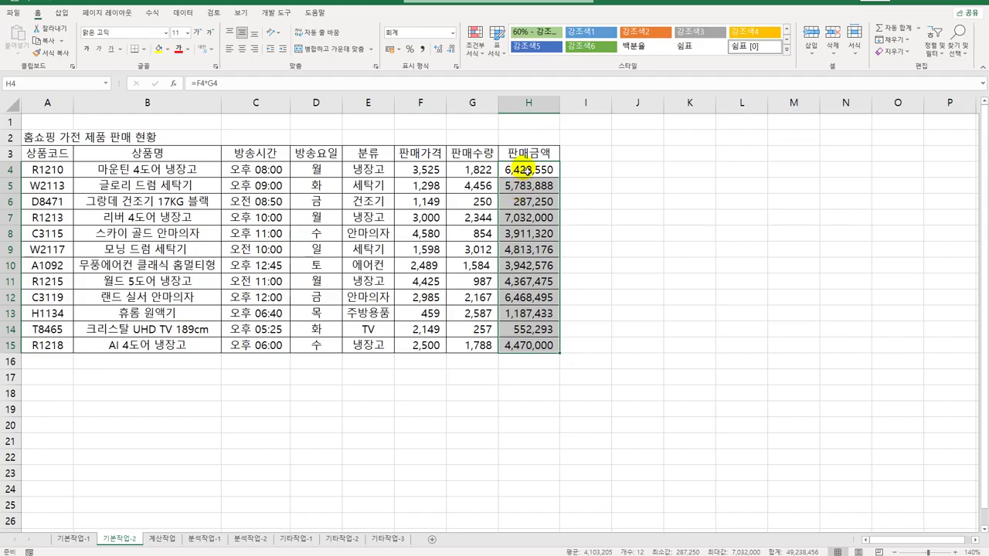
{"action": "right_click", "coordinate": [525, 170]}
{"action": "left_click", "coordinate": [563, 392]}
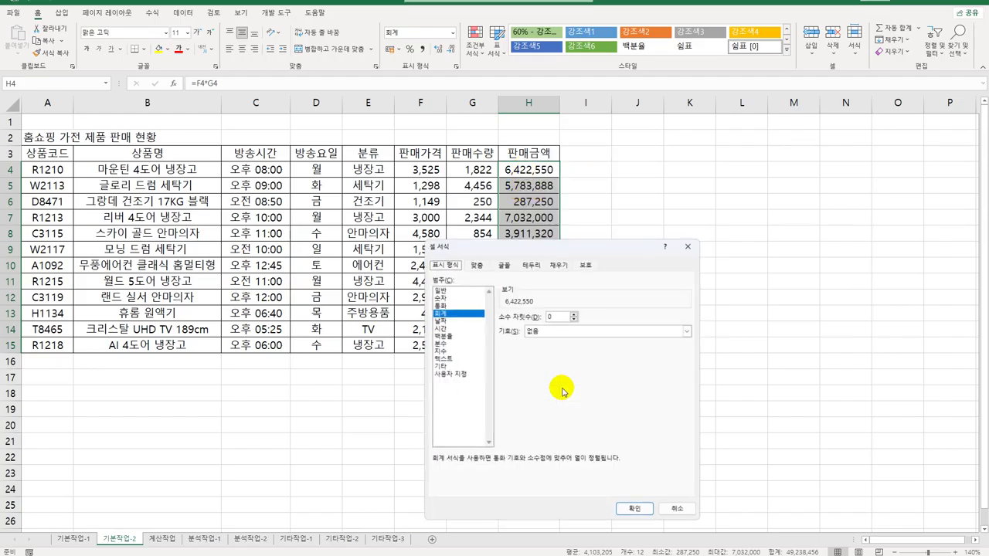
{"action": "left_click_drag", "start_coordinate": [561, 243], "coordinate": [731, 139]}
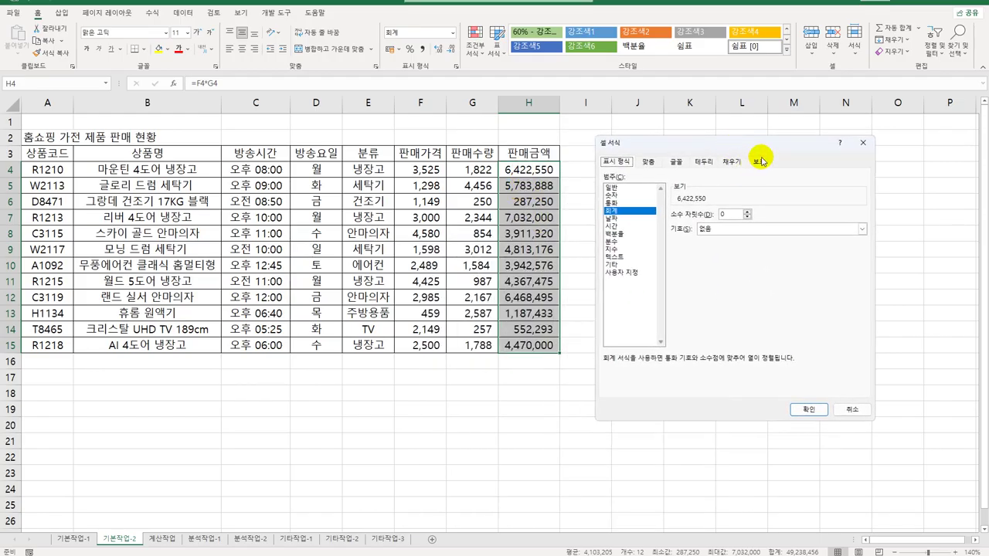
{"action": "left_click", "coordinate": [762, 161]}
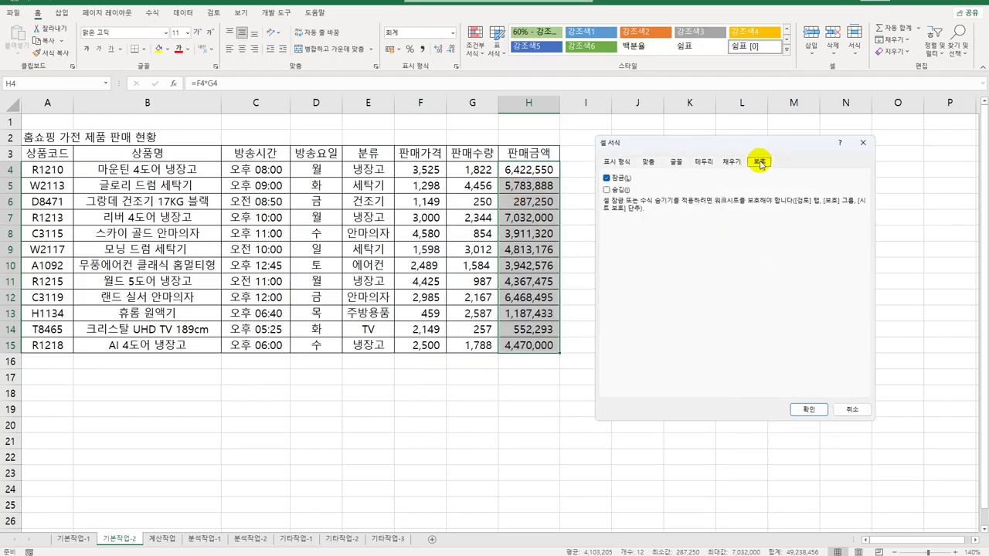
{"action": "left_click", "coordinate": [619, 190]}
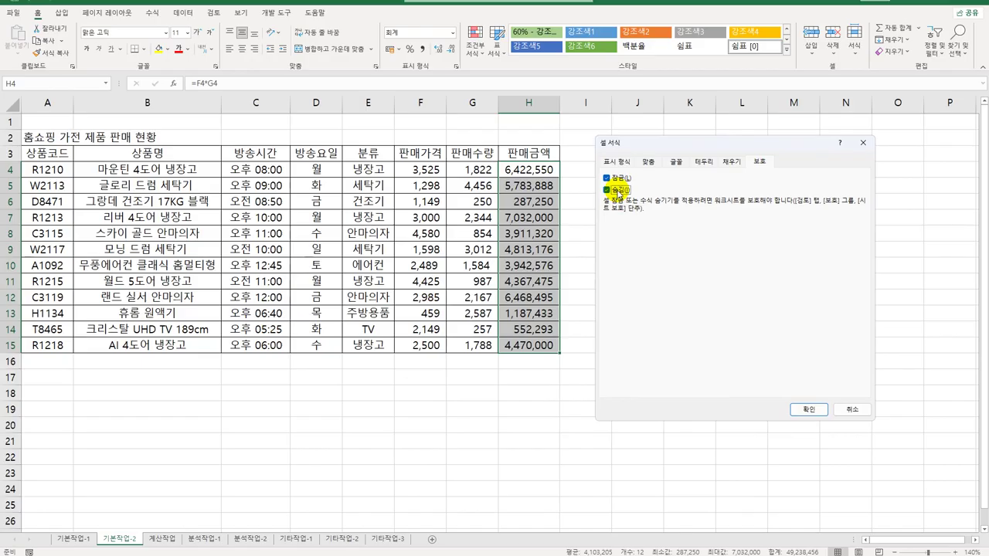
{"action": "left_click", "coordinate": [808, 414]}
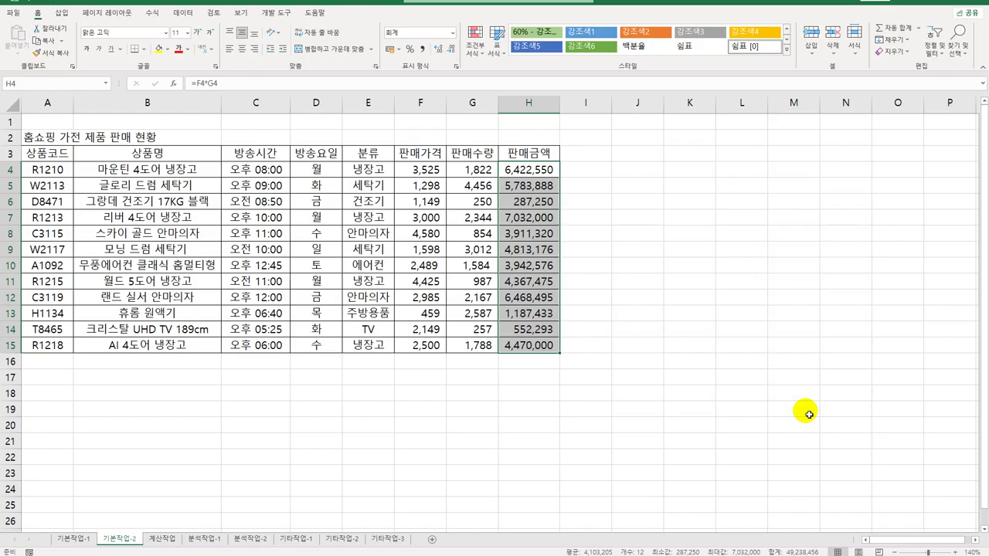
Step: Protect the 기본작업-2 sheet without a password, additionally allowing 셀 서식 alongside selecting locked and unlocked cells
{"action": "left_click", "coordinate": [533, 171]}
{"action": "left_click", "coordinate": [183, 13]}
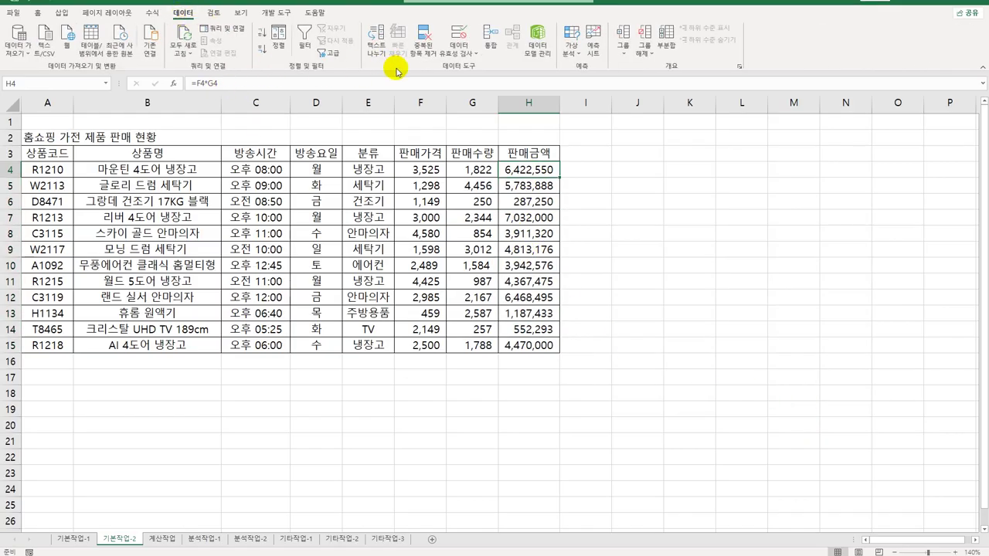
{"action": "left_click", "coordinate": [220, 14]}
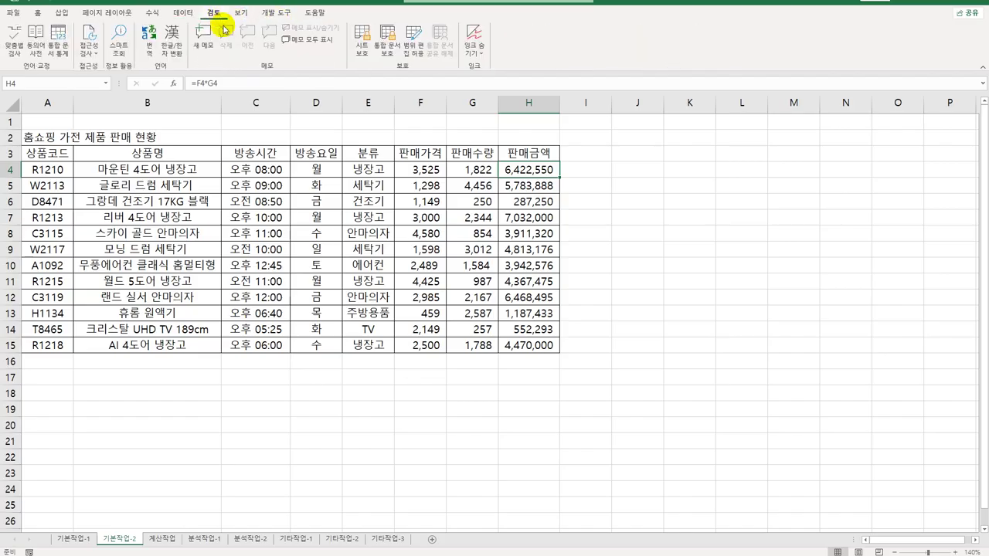
{"action": "left_click", "coordinate": [360, 55]}
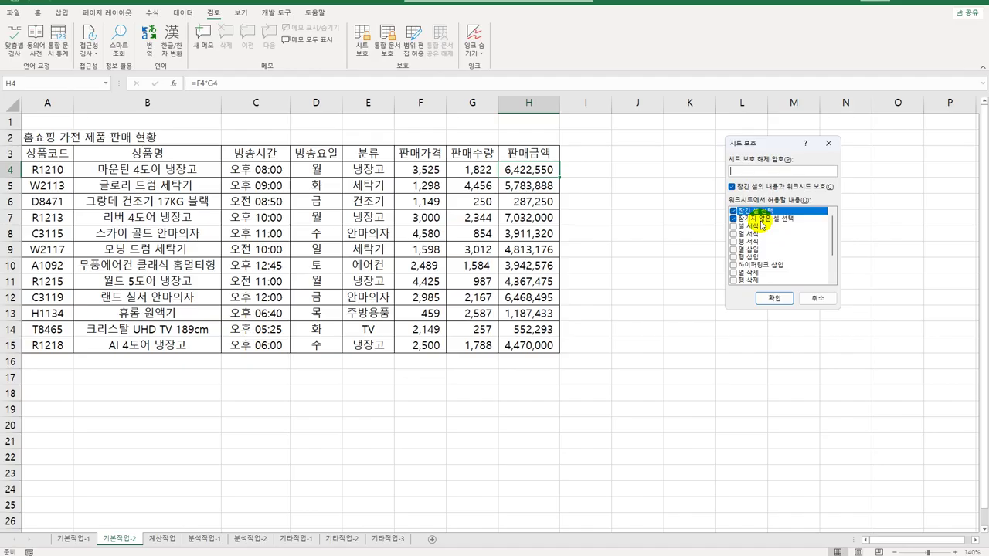
{"action": "left_click", "coordinate": [750, 227]}
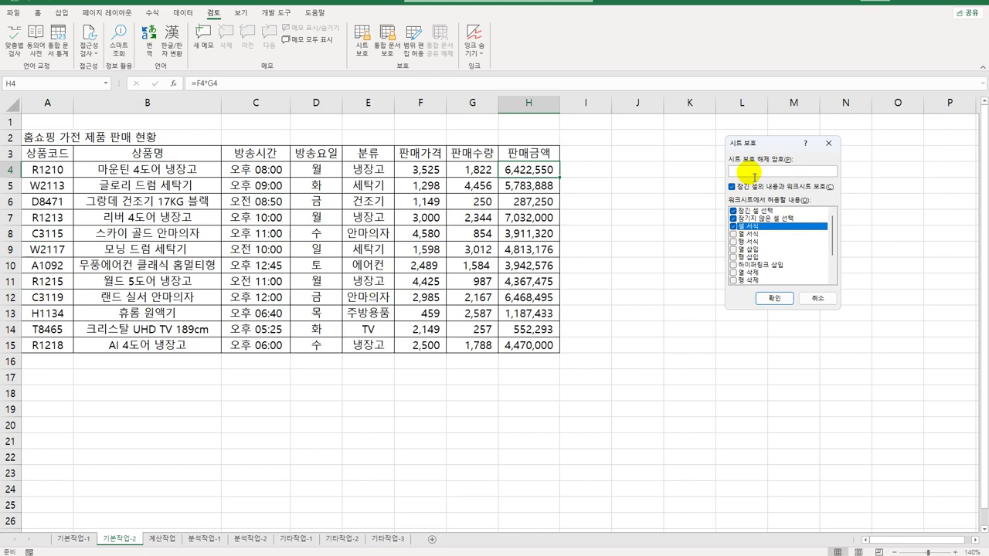
{"action": "left_click", "coordinate": [768, 301]}
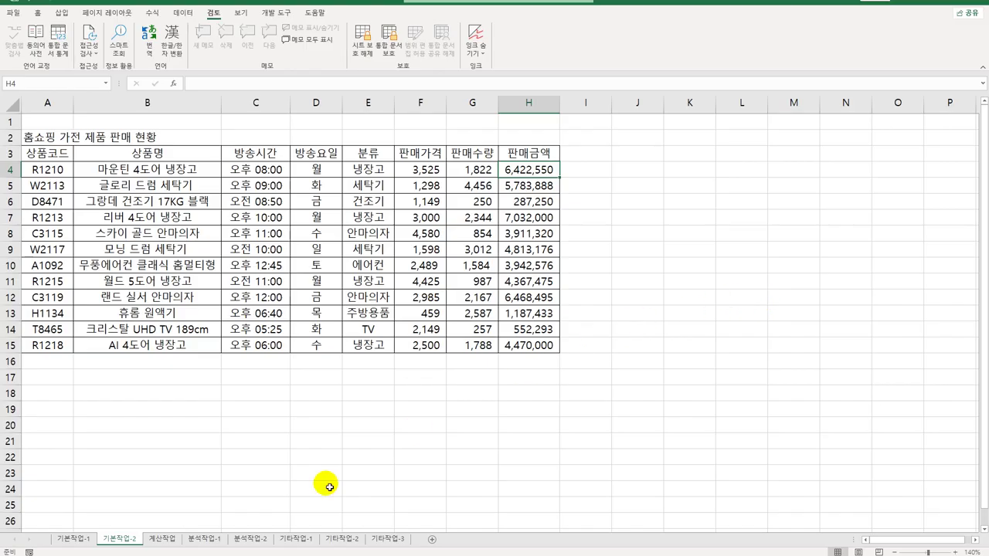
Step: On the 계산작업 sheet, examine the 연봉, 연봉계약일 and 연봉계약종료일 data and the extent of the 총예상수입 column
{"action": "left_click", "coordinate": [163, 539]}
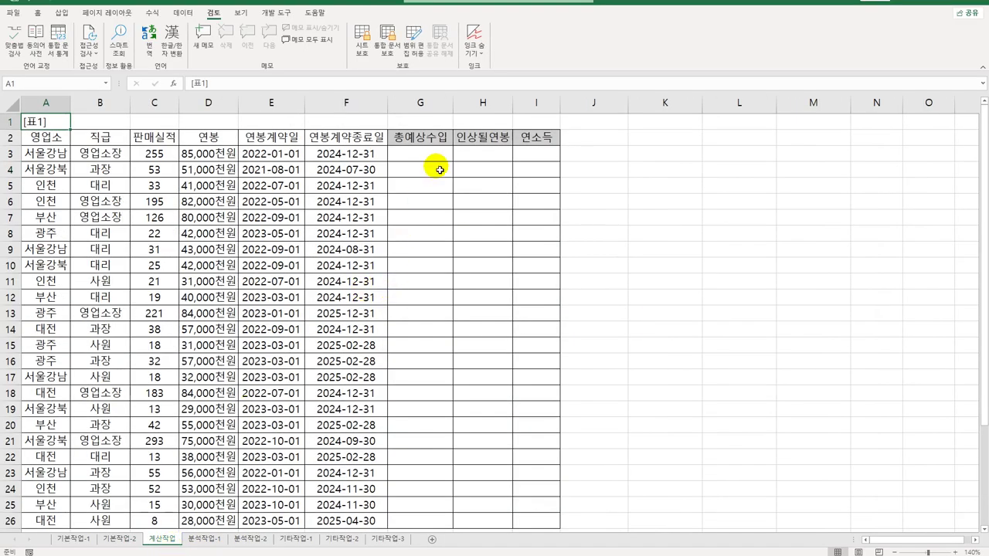
{"action": "left_click", "coordinate": [441, 156]}
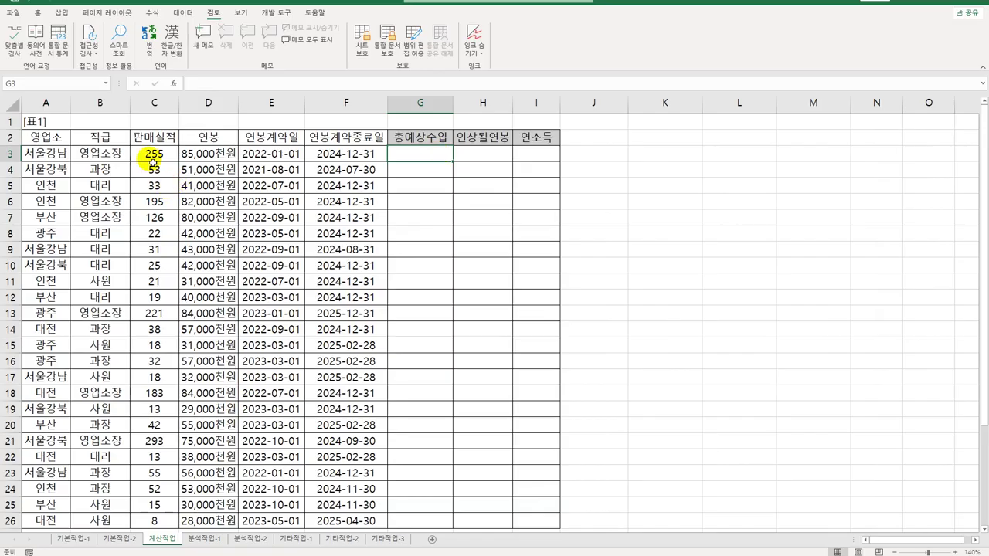
{"action": "left_click", "coordinate": [228, 146]}
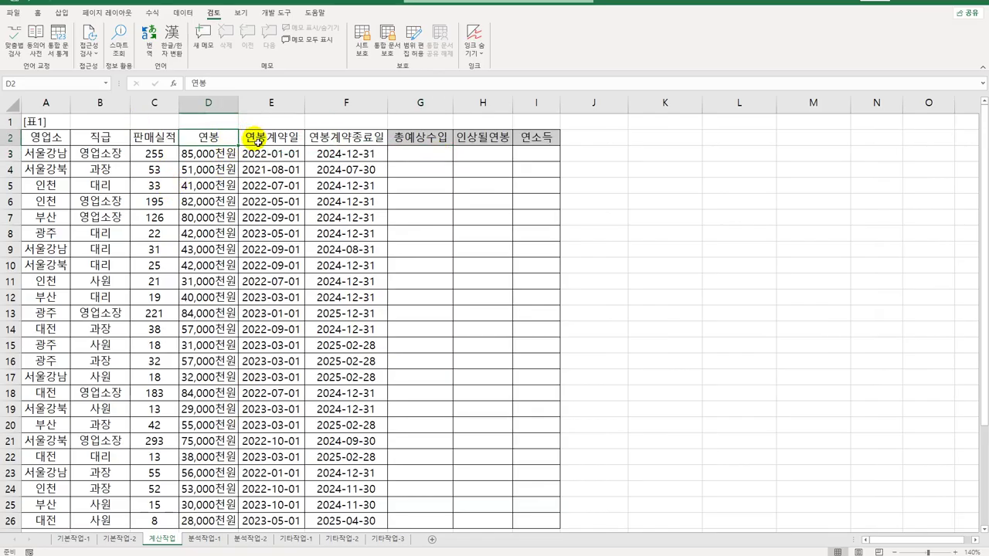
{"action": "left_click", "coordinate": [255, 142]}
{"action": "left_click", "coordinate": [319, 142]}
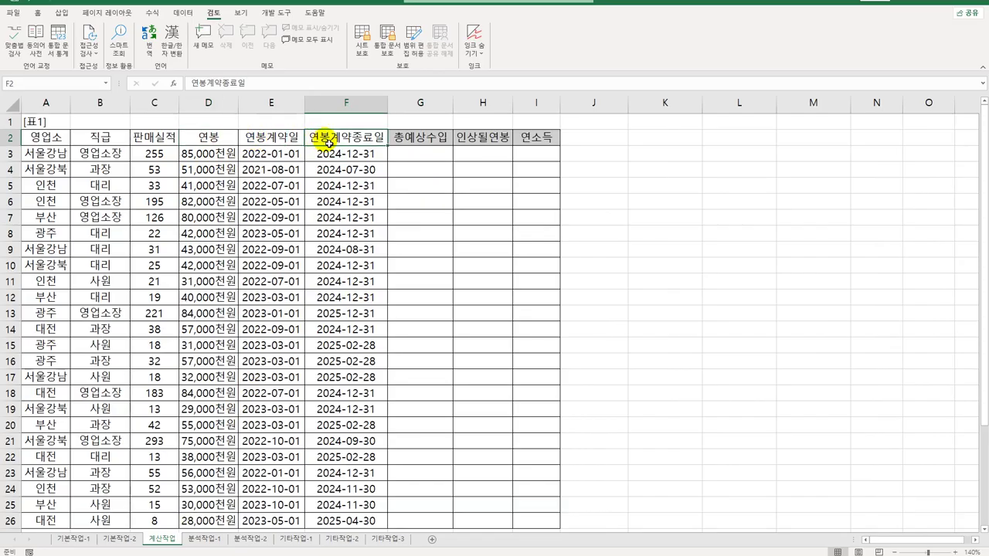
{"action": "left_click", "coordinate": [410, 154]}
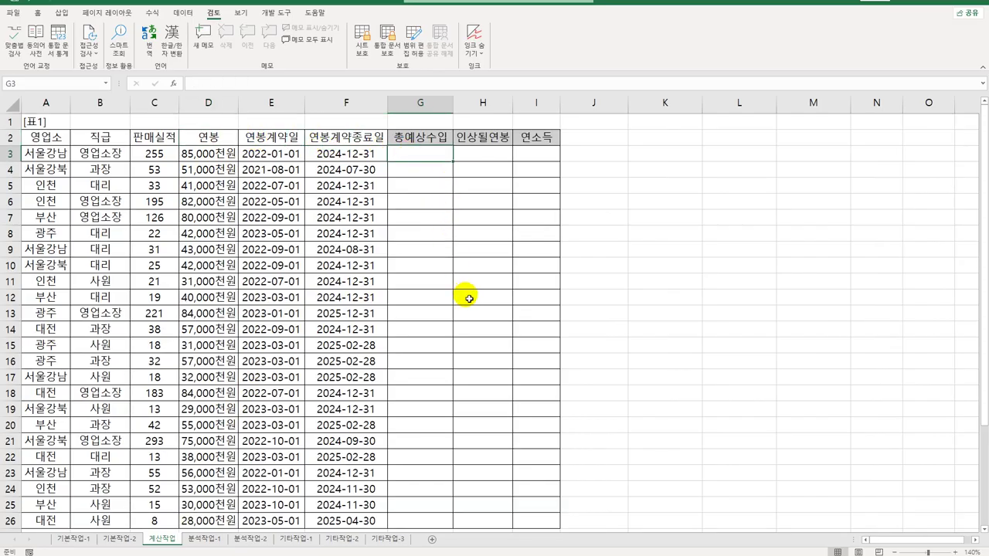
{"action": "scroll", "coordinate": [461, 291], "scroll_direction": "down", "scroll_amount": 6}
{"action": "scroll", "coordinate": [436, 247], "scroll_direction": "up", "scroll_amount": 6}
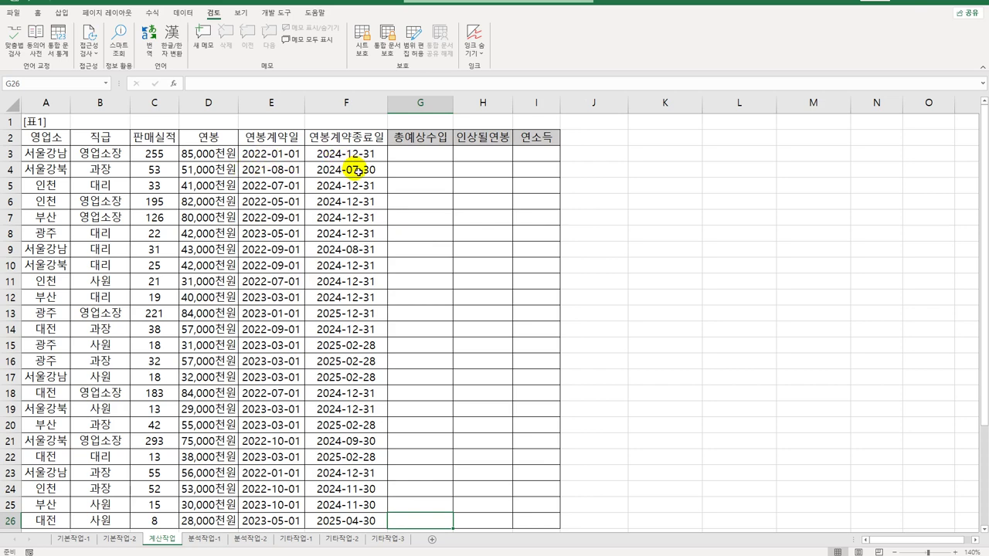
{"action": "left_click", "coordinate": [265, 169]}
{"action": "left_click", "coordinate": [333, 154]}
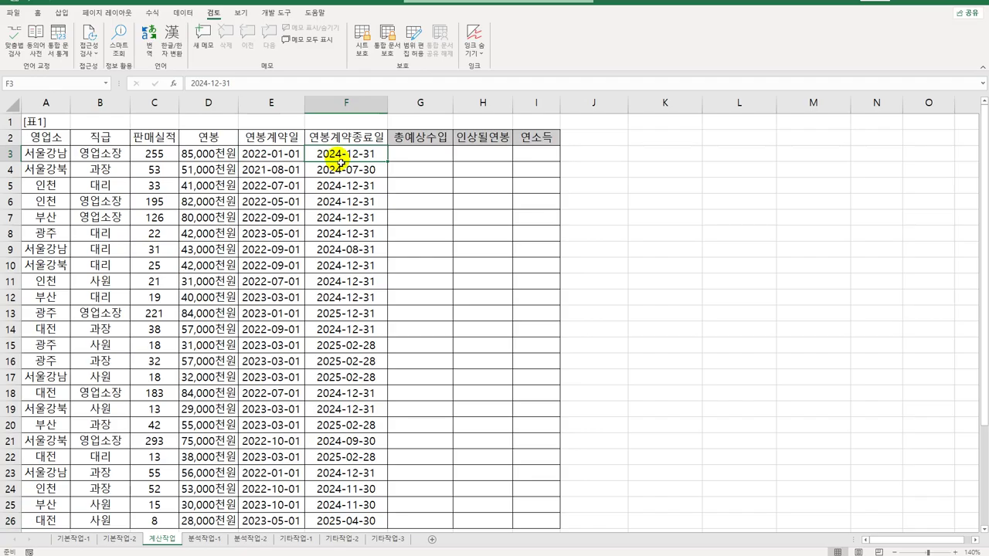
{"action": "left_click", "coordinate": [207, 154]}
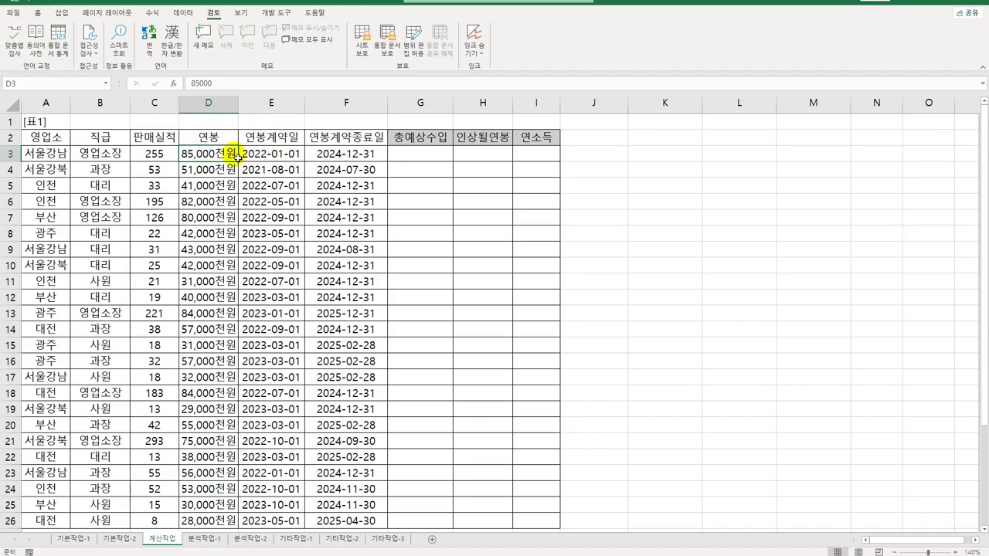
{"action": "left_click", "coordinate": [260, 153]}
{"action": "left_click", "coordinate": [344, 154]}
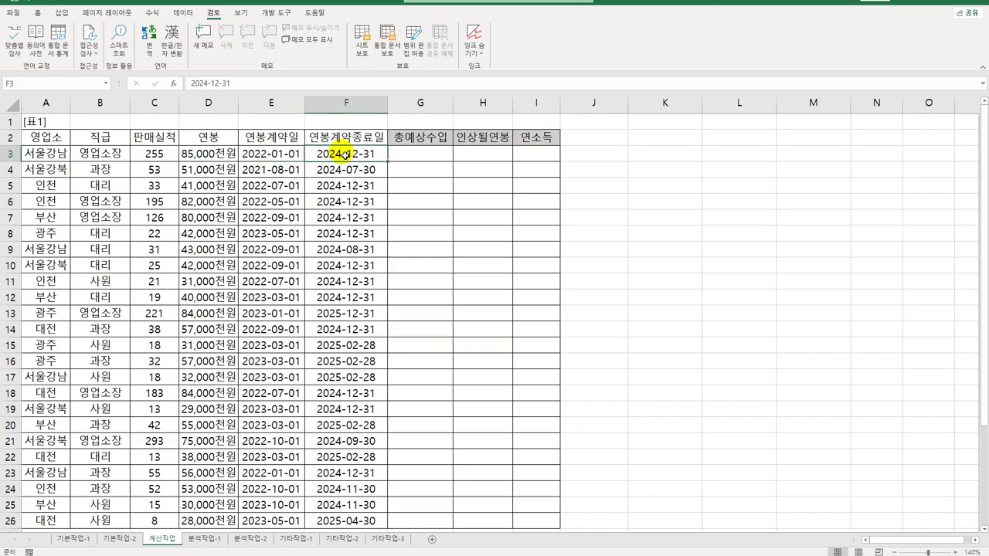
Step: Enter =DAYS(F3,E3) in the first 총예상수입 cell, G3, to calculate the days between contract start and end
{"action": "left_click", "coordinate": [411, 149]}
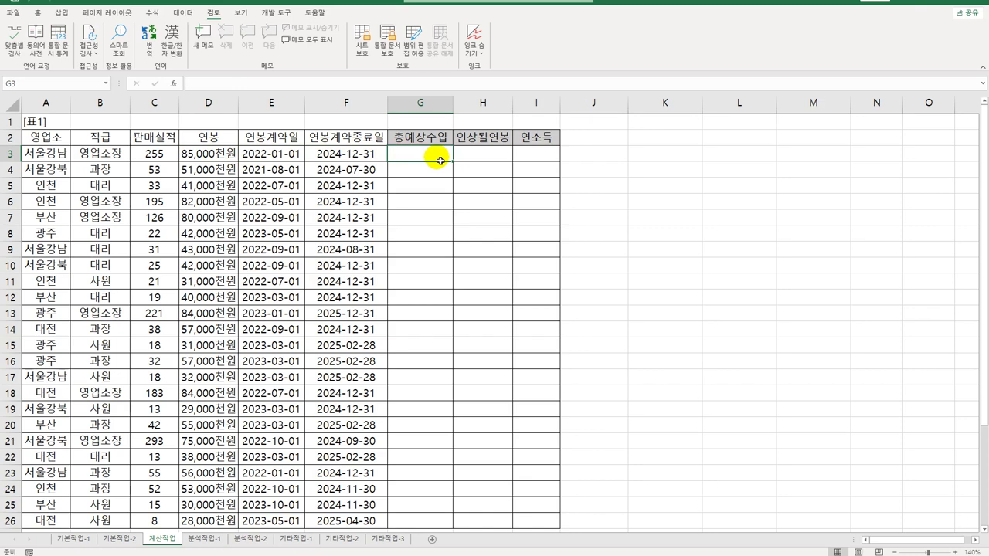
{"action": "type", "text": "=days"}
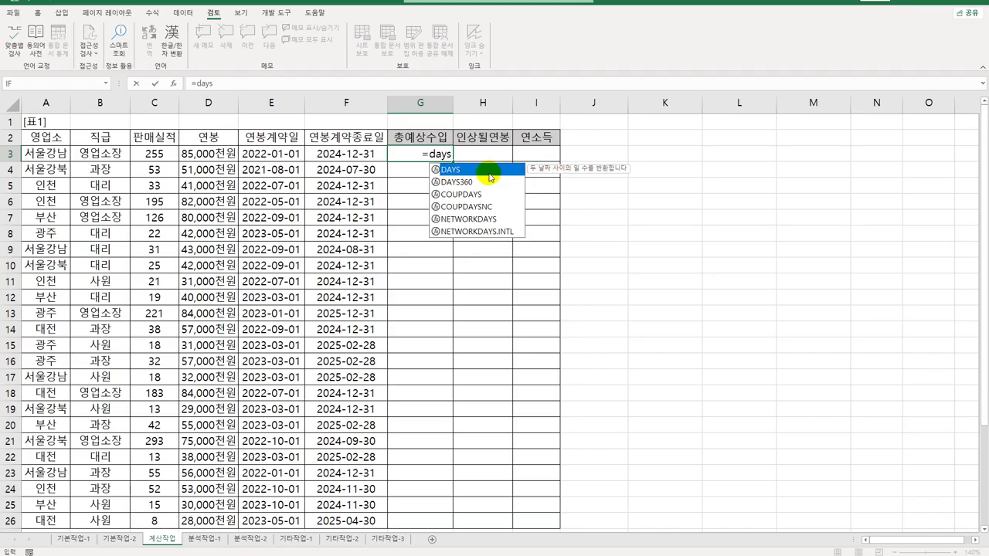
{"action": "double_click", "coordinate": [490, 172]}
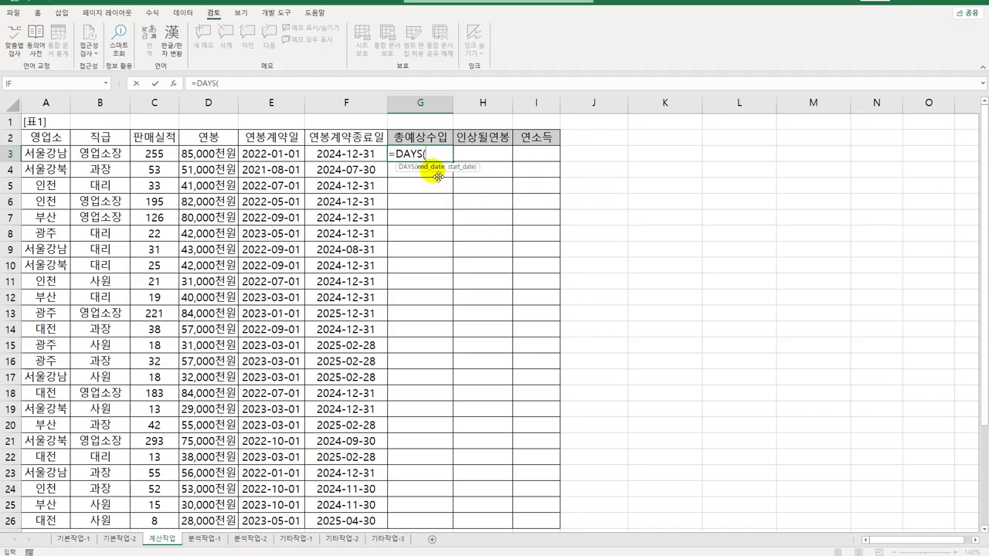
{"action": "left_click", "coordinate": [350, 154]}
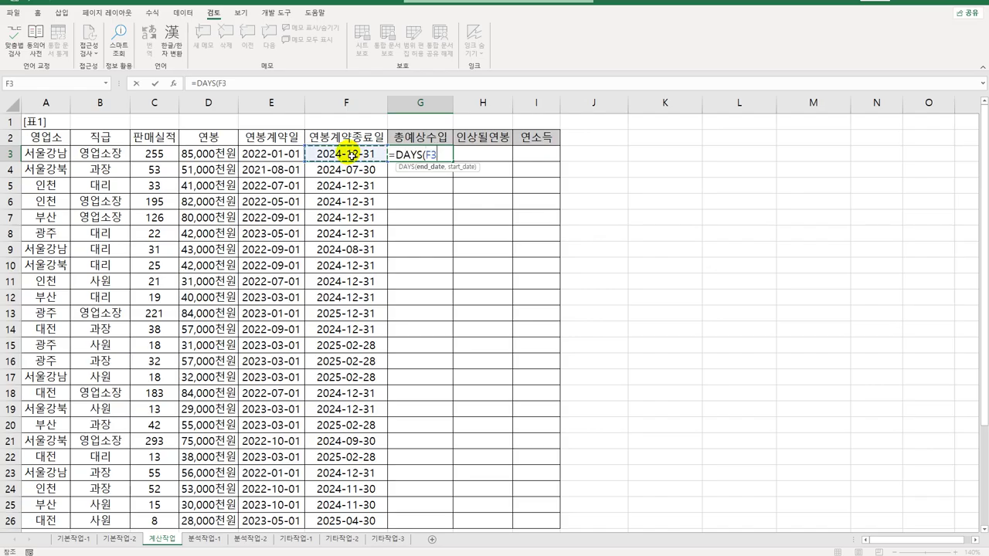
{"action": "type", "text": ","}
{"action": "left_click", "coordinate": [272, 151]}
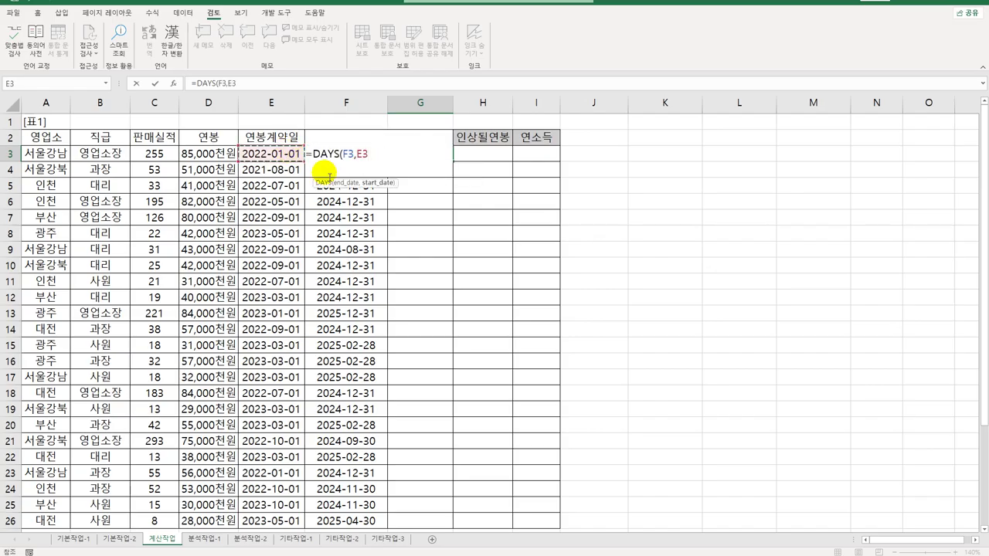
{"action": "type", "text": ")"}
{"action": "key", "text": "Return"}
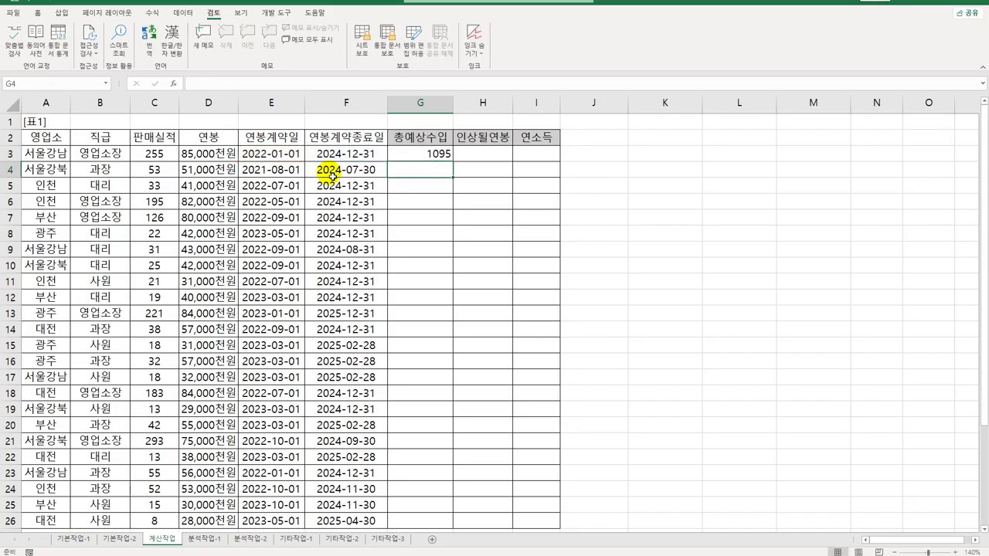
Step: Change the G3 formula to =QUOTIENT(DAYS(F3,E3),30) and fill it down the 총예상수입 column
{"action": "left_click", "coordinate": [418, 151]}
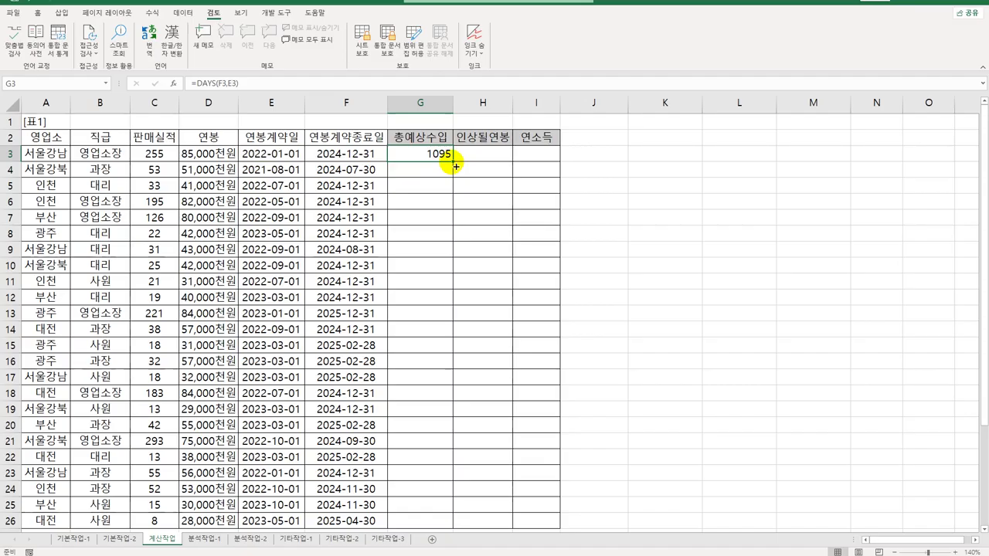
{"action": "double_click", "coordinate": [409, 159]}
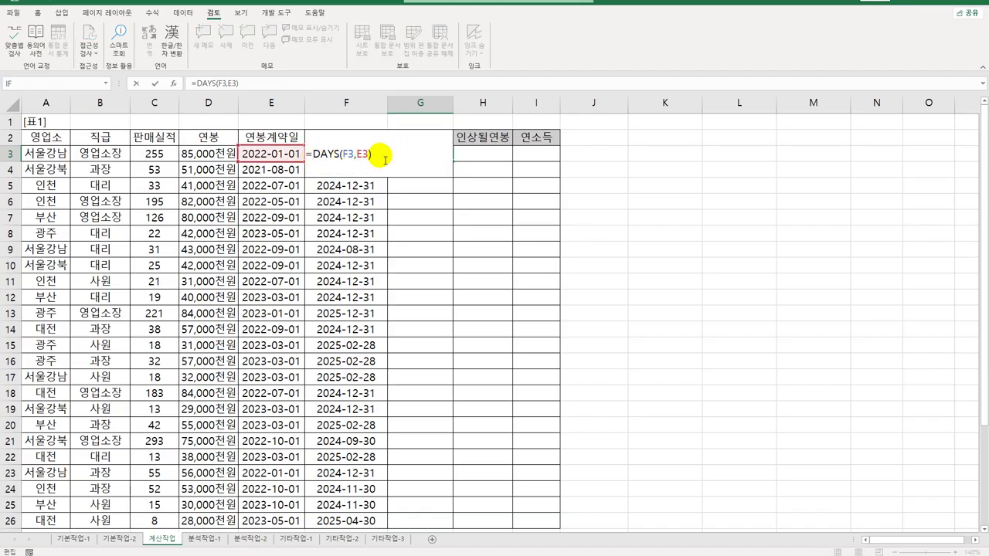
{"action": "type", "text": "q"}
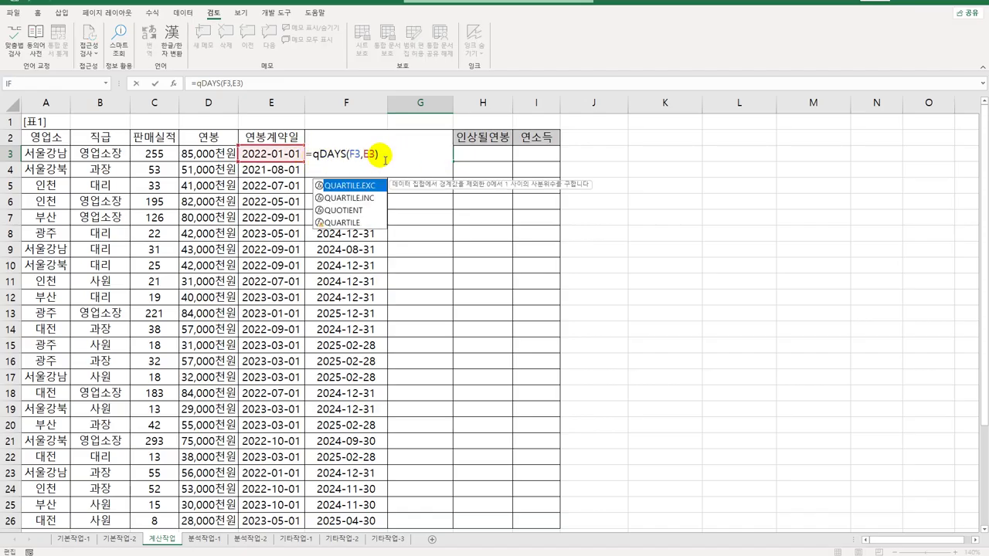
{"action": "key", "text": "Down"}
{"action": "key", "text": "Down"}
{"action": "key", "text": "Tab"}
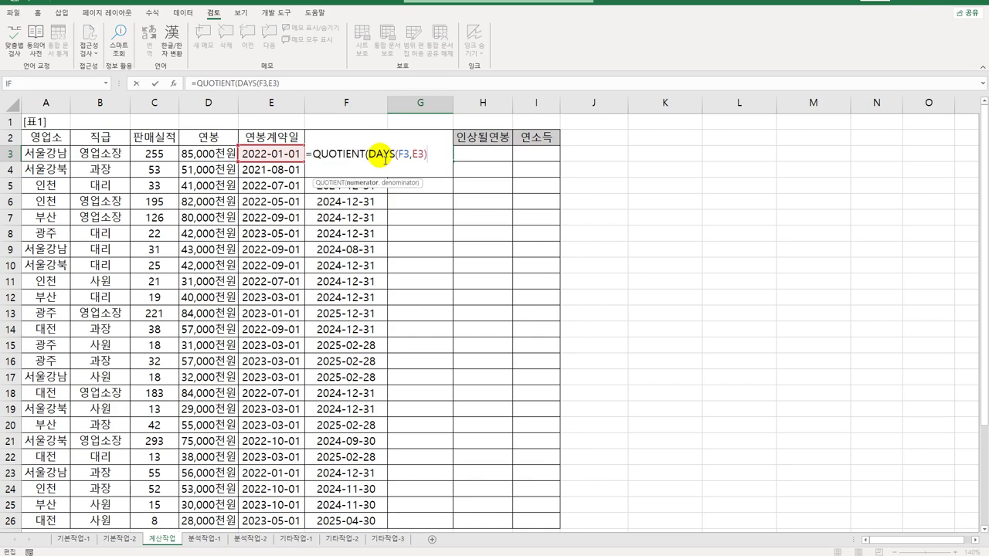
{"action": "type", "text": ",30)"}
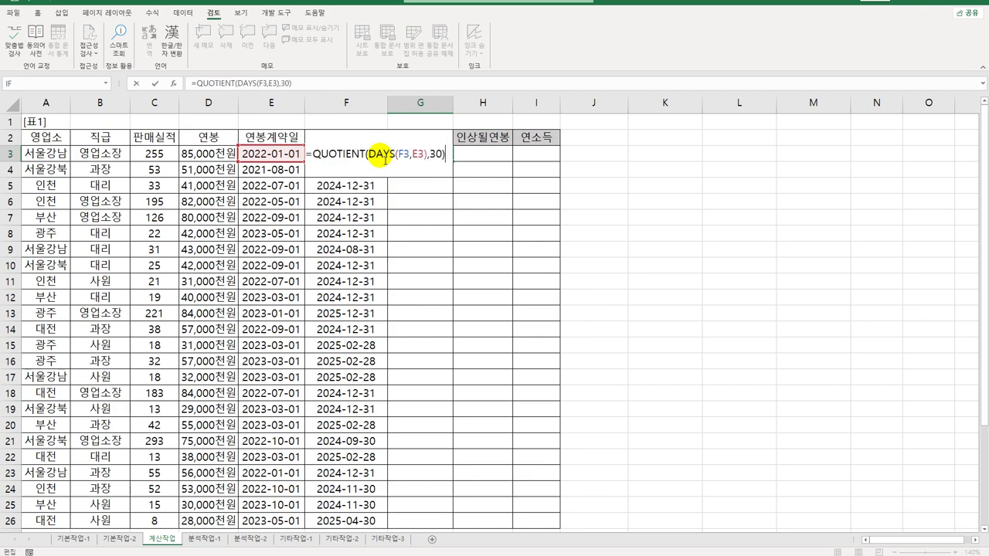
{"action": "key", "text": "Return"}
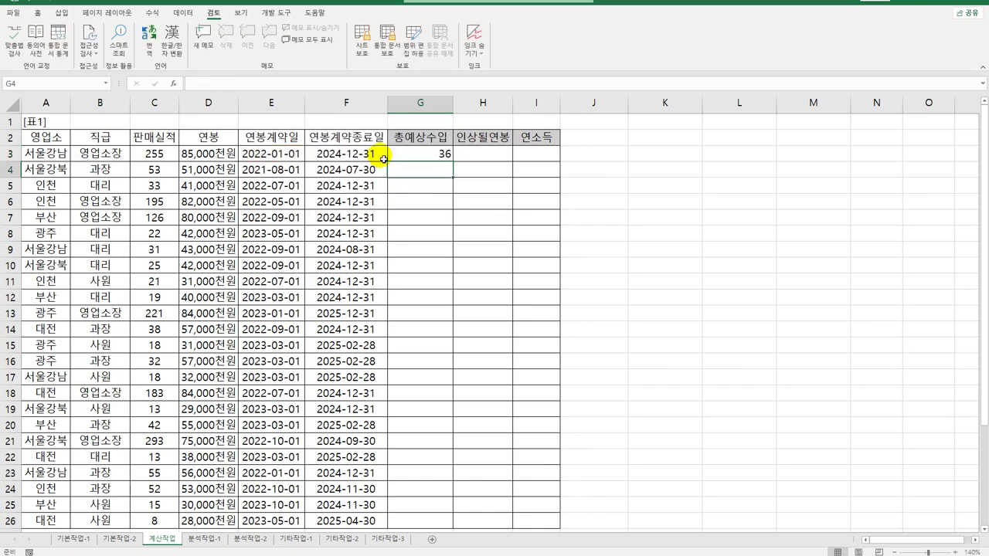
{"action": "left_click", "coordinate": [447, 153]}
{"action": "double_click", "coordinate": [457, 163]}
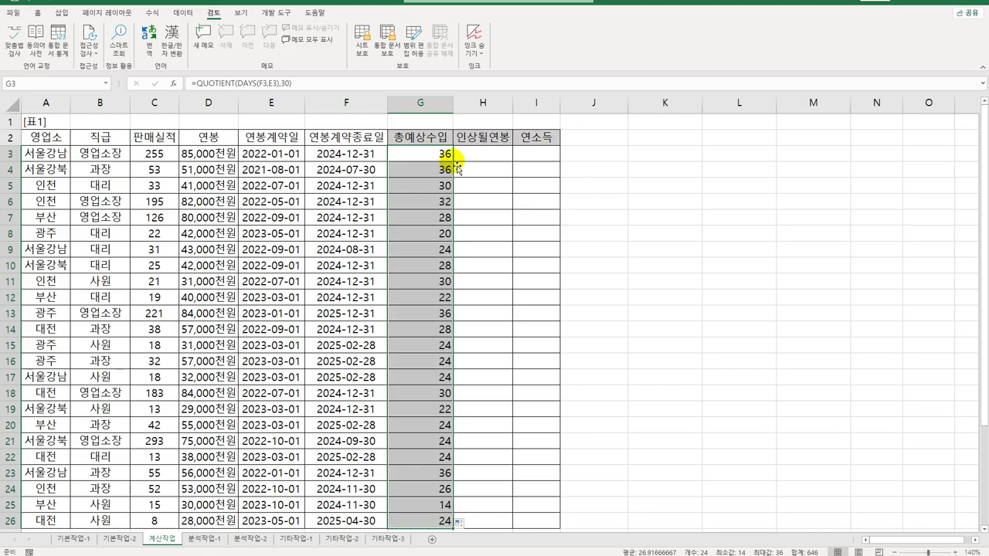
Step: Extend the G3 formula to =QUOTIENT(DAYS(F3,E3),30)*(D3/12) and fill it down the 총예상수입 column
{"action": "left_click", "coordinate": [446, 156]}
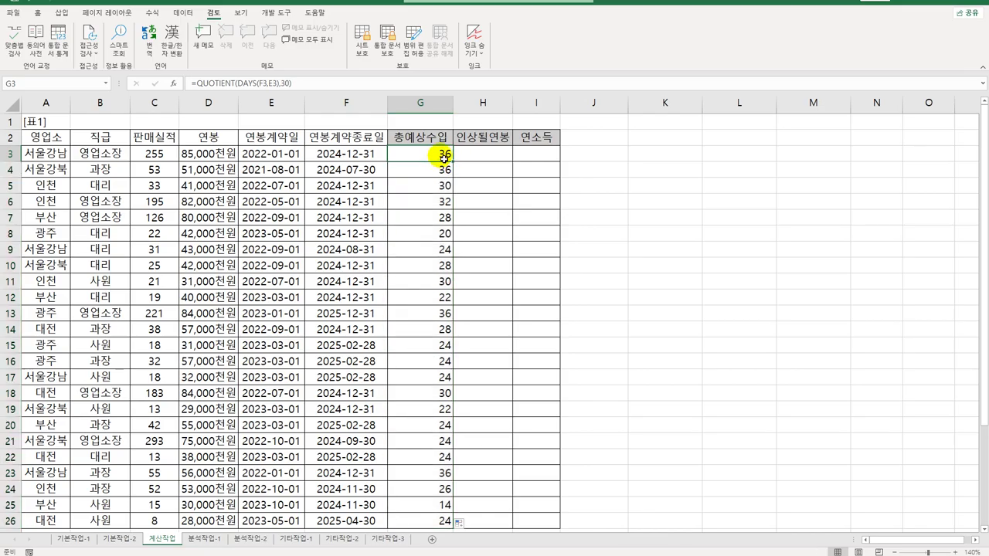
{"action": "double_click", "coordinate": [445, 156]}
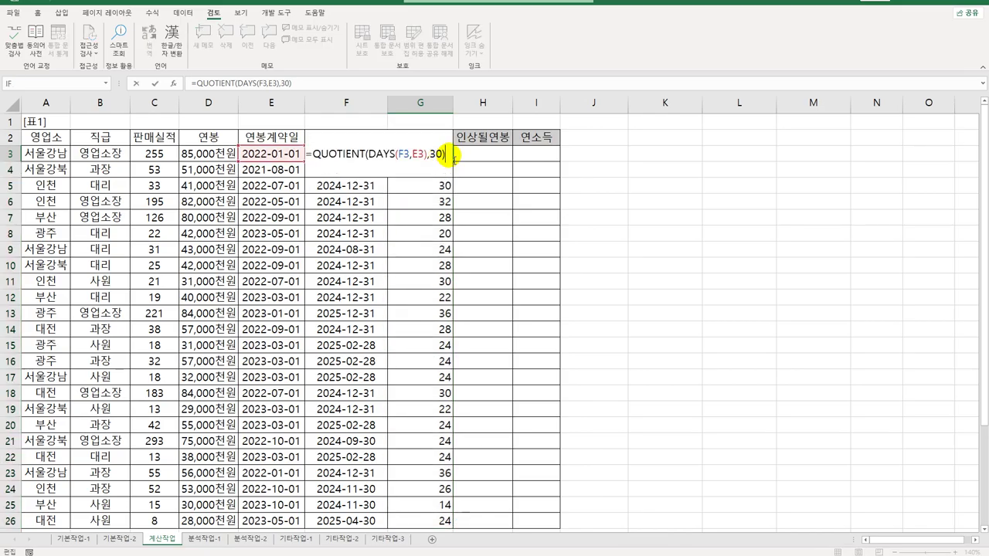
{"action": "type", "text": "*"}
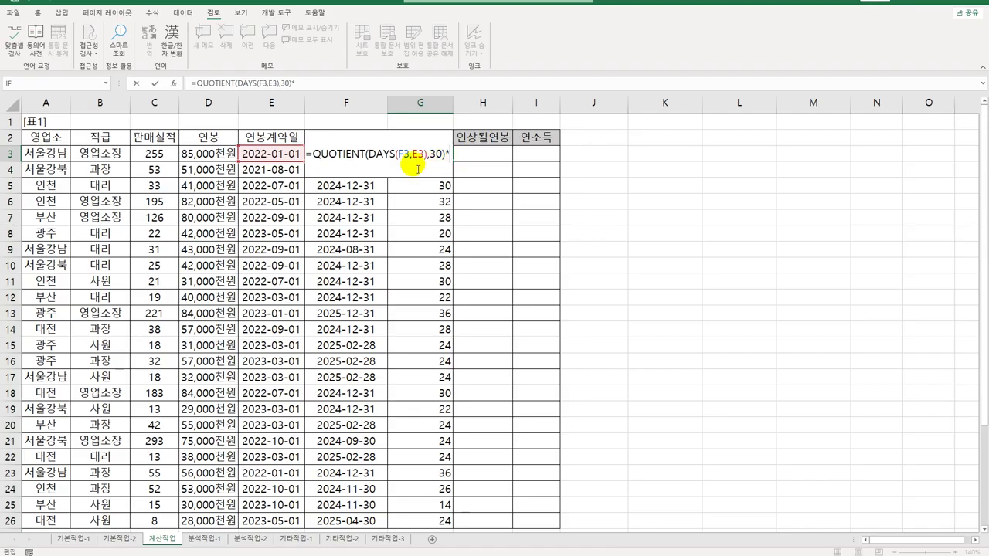
{"action": "left_click", "coordinate": [207, 157]}
{"action": "type", "text": "/"}
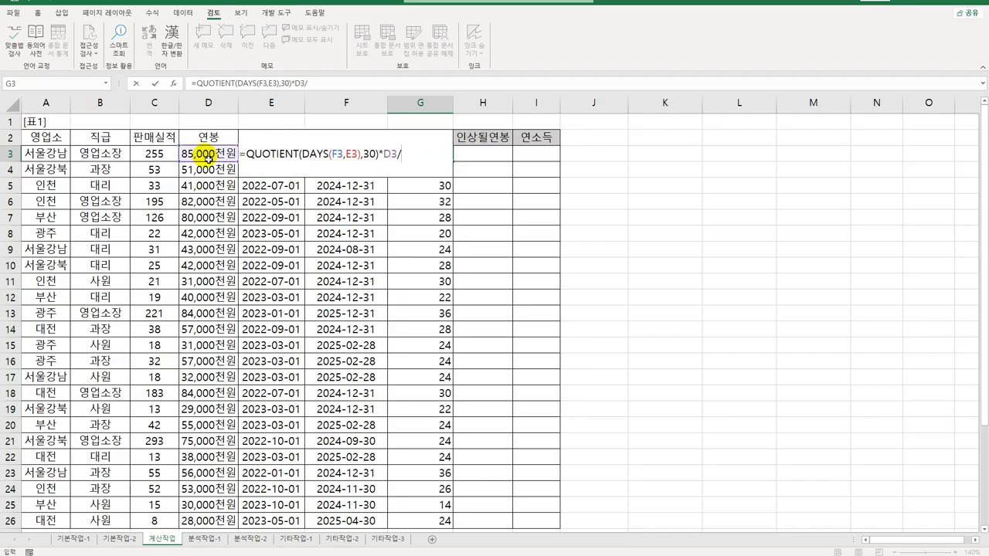
{"action": "type", "text": "12"}
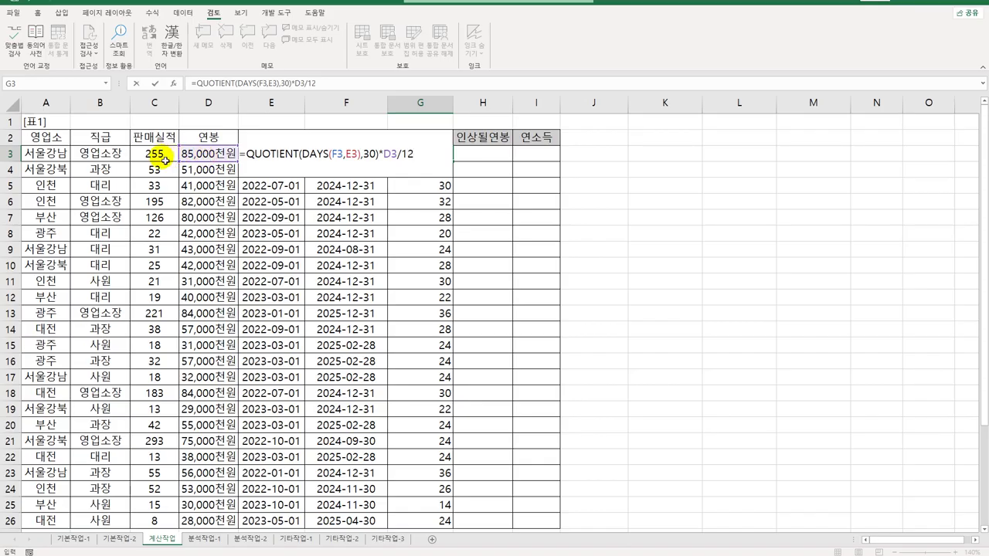
{"action": "left_click", "coordinate": [384, 156]}
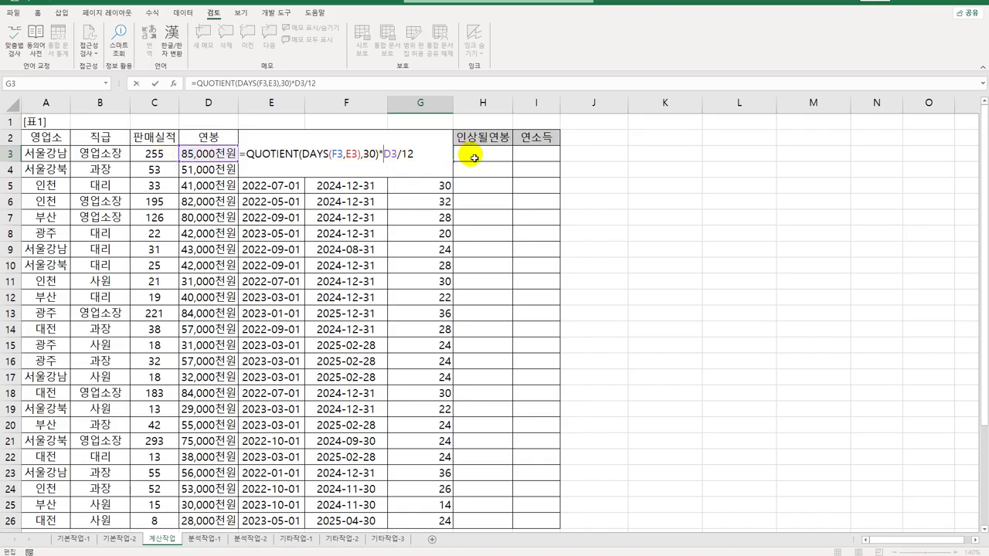
{"action": "type", "text": "("}
{"action": "type", "text": ")"}
{"action": "key", "text": "ctrl+Return"}
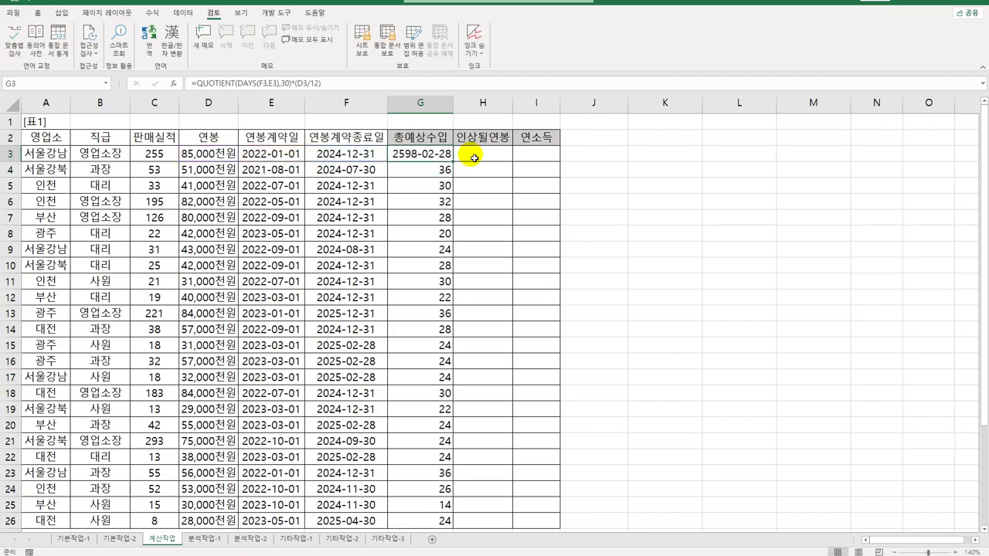
{"action": "double_click", "coordinate": [453, 160]}
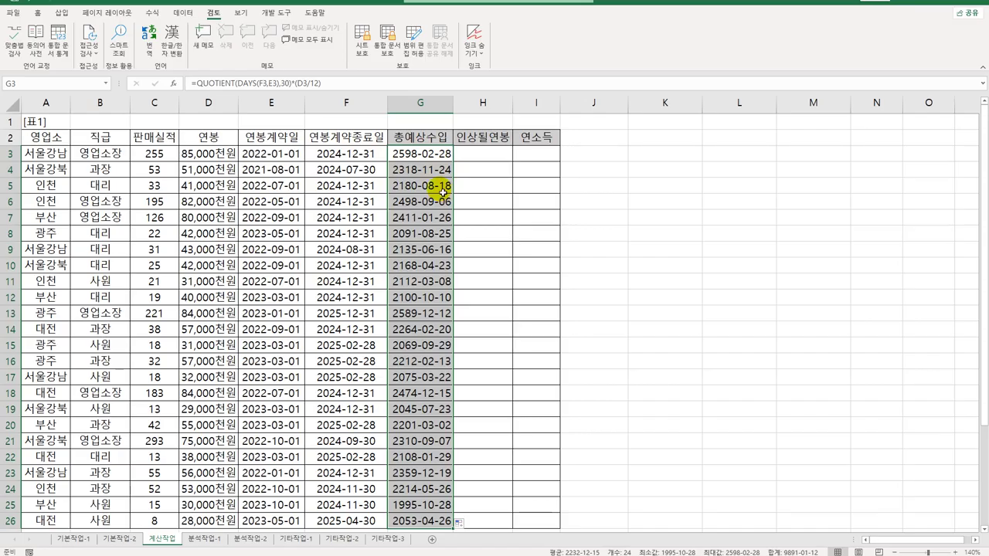
Step: Wrap the G3 formula as =TEXT(QUOTIENT(DAYS(F3,E3),30)*(D3/12),"#,##0천원") and fill it down the 총예상수입 column
{"action": "double_click", "coordinate": [409, 155]}
{"action": "left_click", "coordinate": [244, 155]}
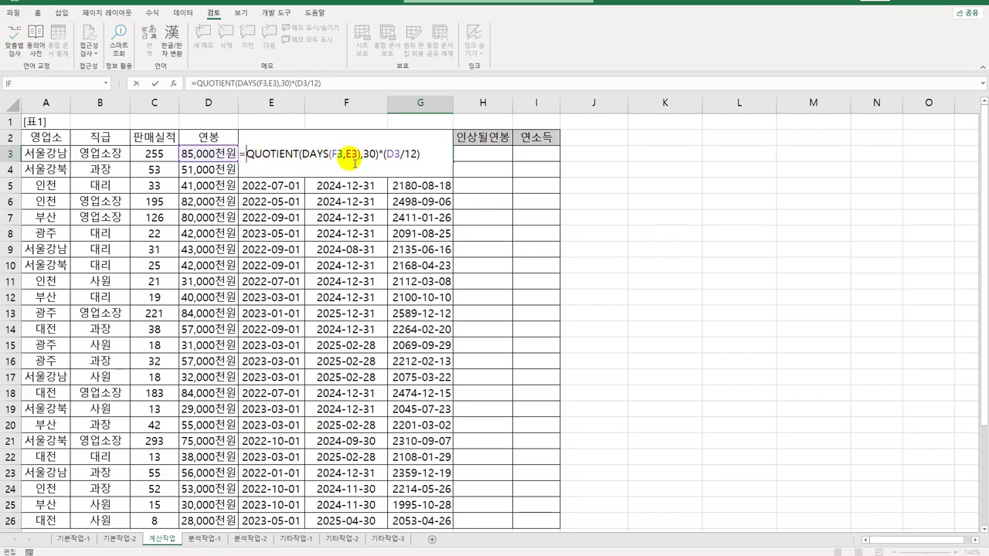
{"action": "type", "text": "t"}
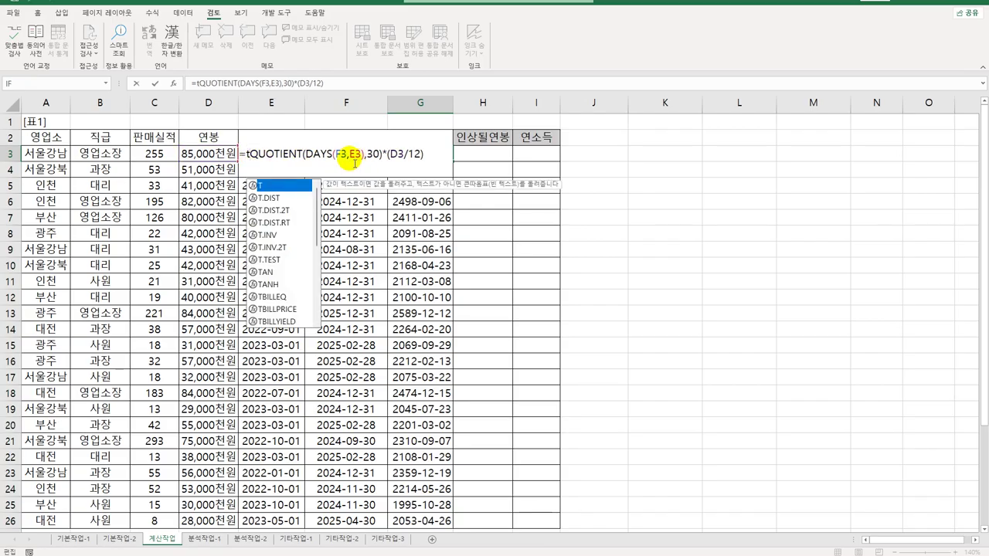
{"action": "type", "text": "ex"}
{"action": "key", "text": "Tab"}
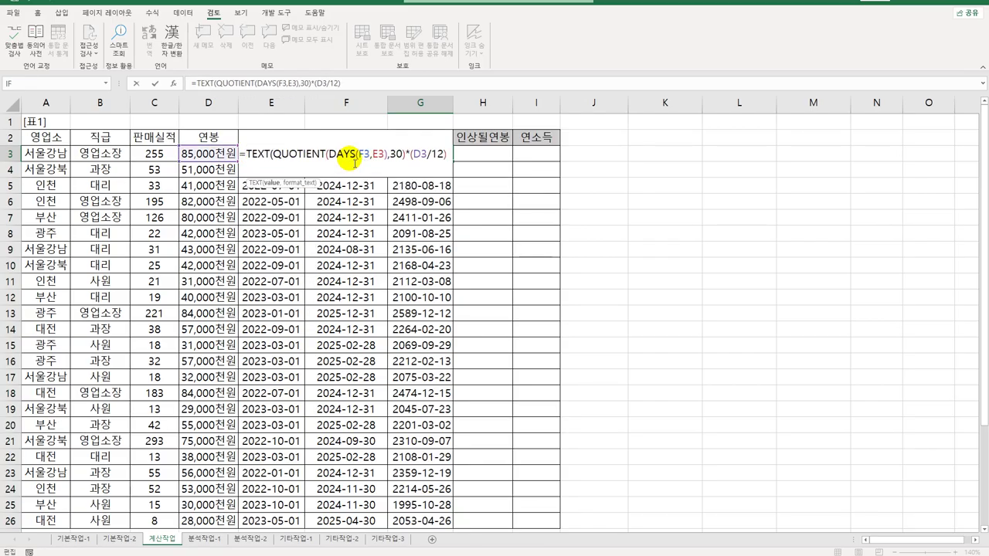
{"action": "type", "text": ",\""}
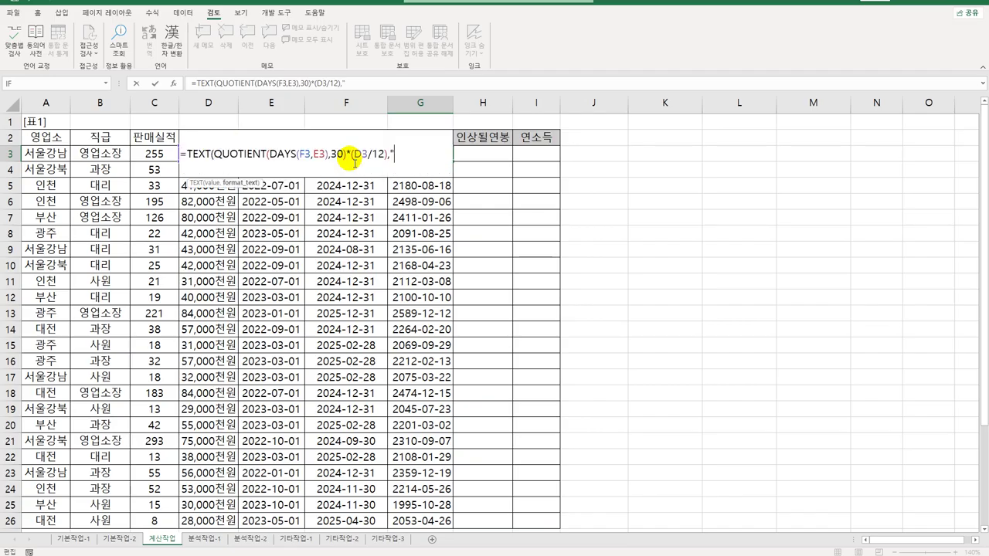
{"action": "type", "text": "#,##0\""}
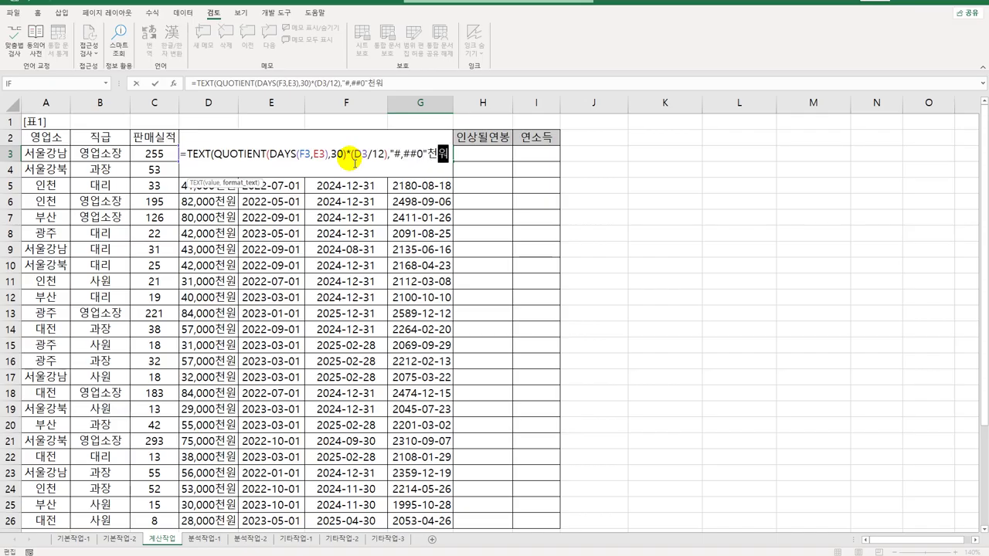
{"action": "key", "text": "Left"}
{"action": "type", "text": "천원"}
{"action": "key", "text": "Right"}
{"action": "type", "text": ")"}
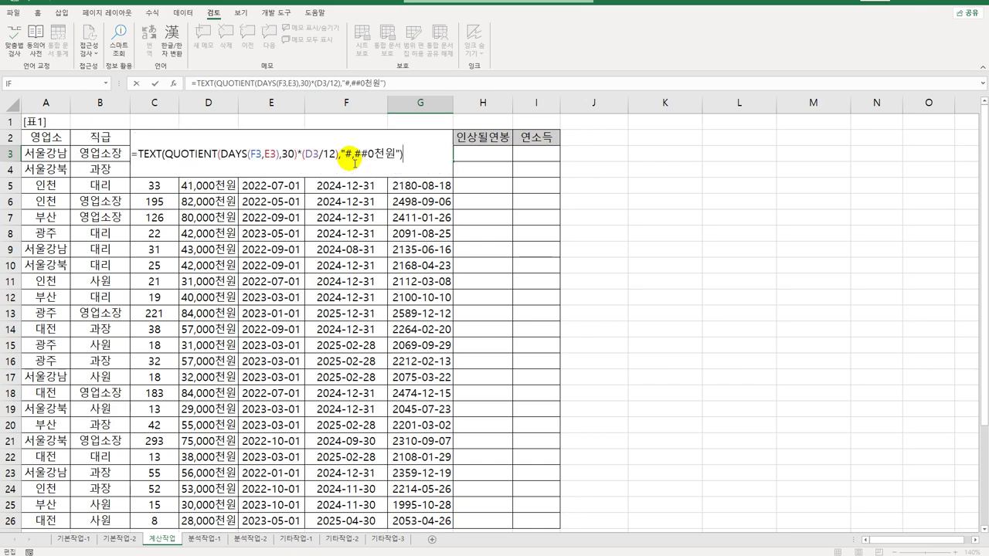
{"action": "key", "text": "Return"}
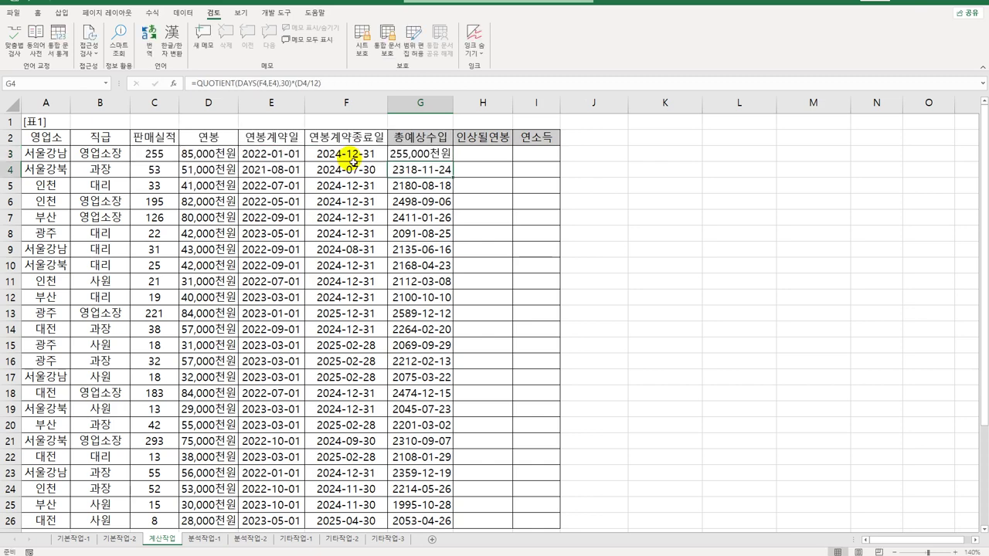
{"action": "left_click", "coordinate": [393, 153]}
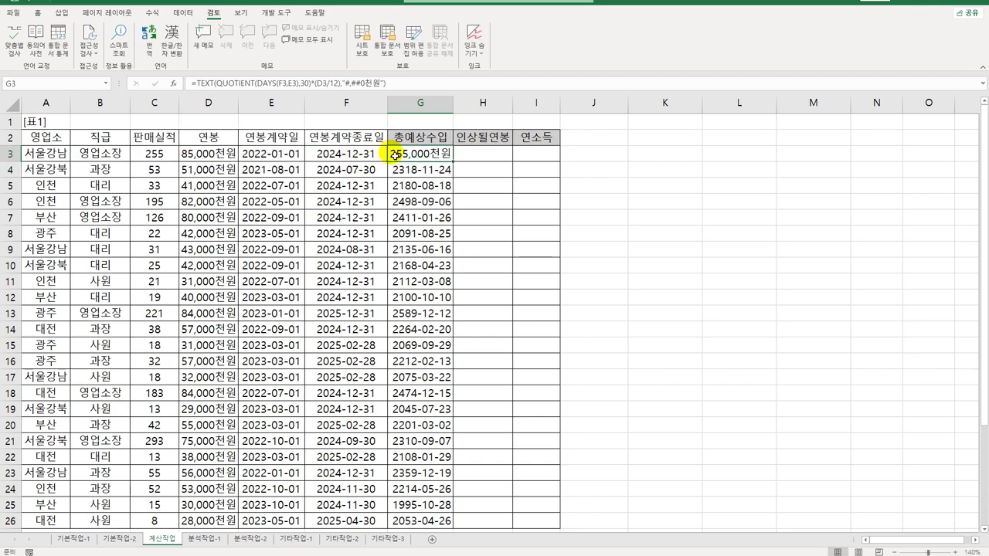
{"action": "double_click", "coordinate": [453, 161]}
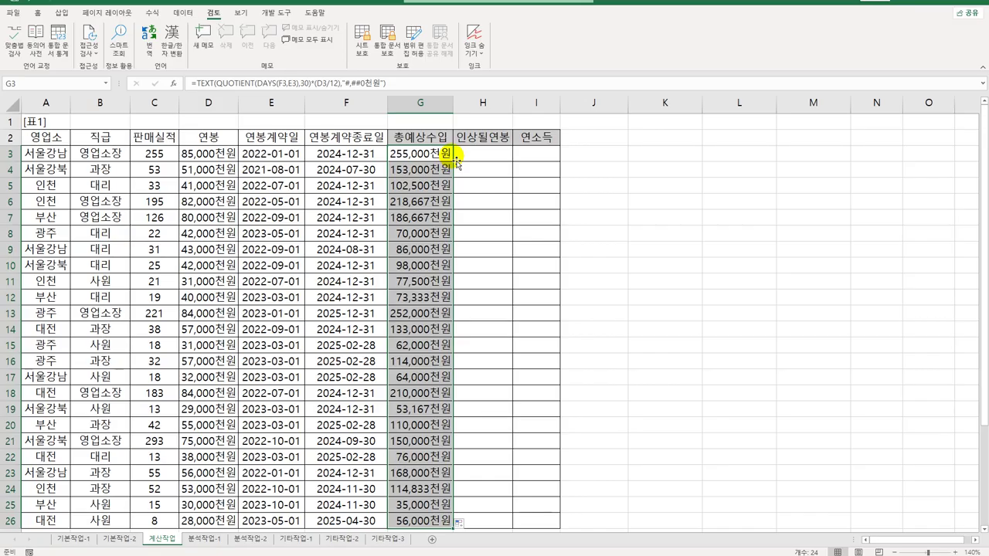
Step: Examine the 직급, 판매실적 and 연봉 columns and the extent of the empty 인상될연봉 column
{"action": "left_click", "coordinate": [481, 158]}
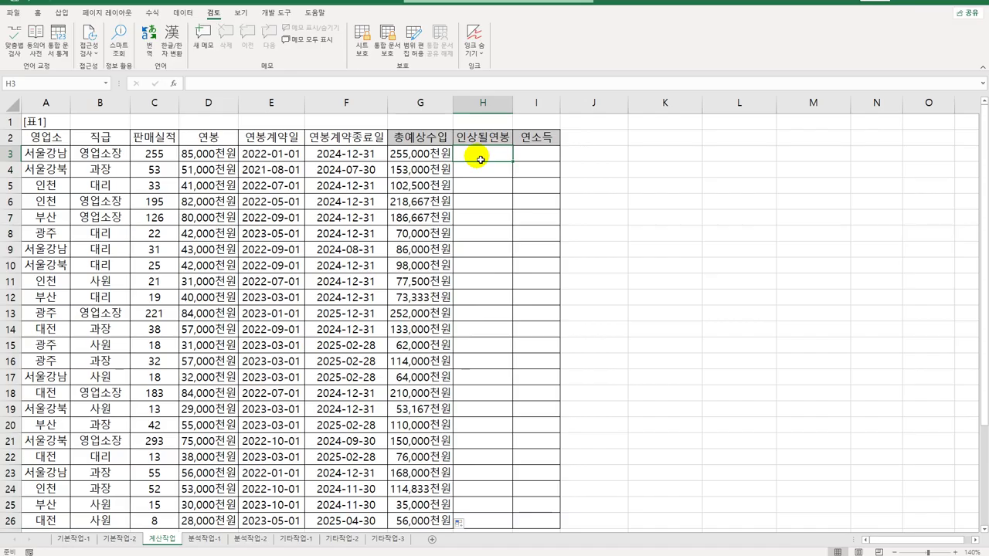
{"action": "left_click", "coordinate": [101, 137]}
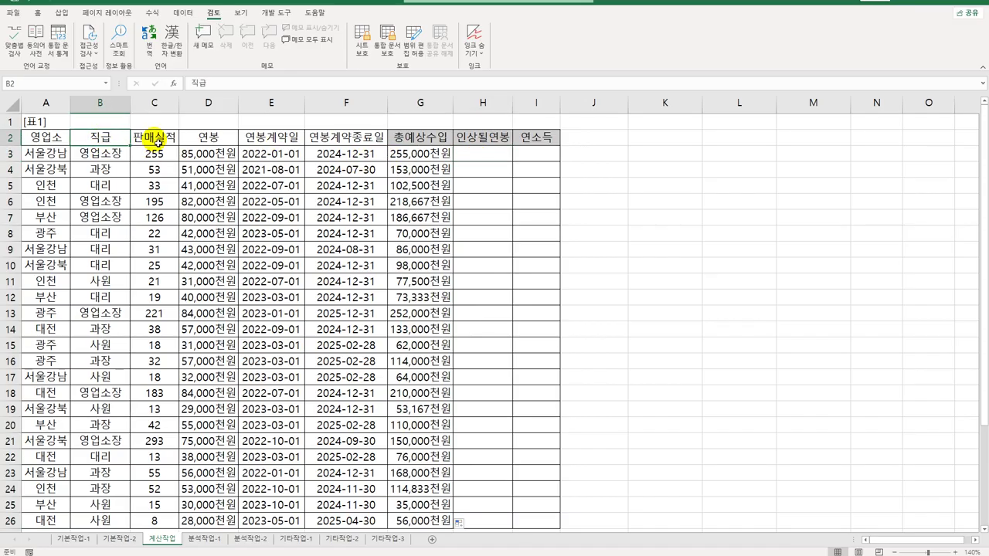
{"action": "left_click", "coordinate": [157, 141]}
{"action": "left_click", "coordinate": [198, 136]}
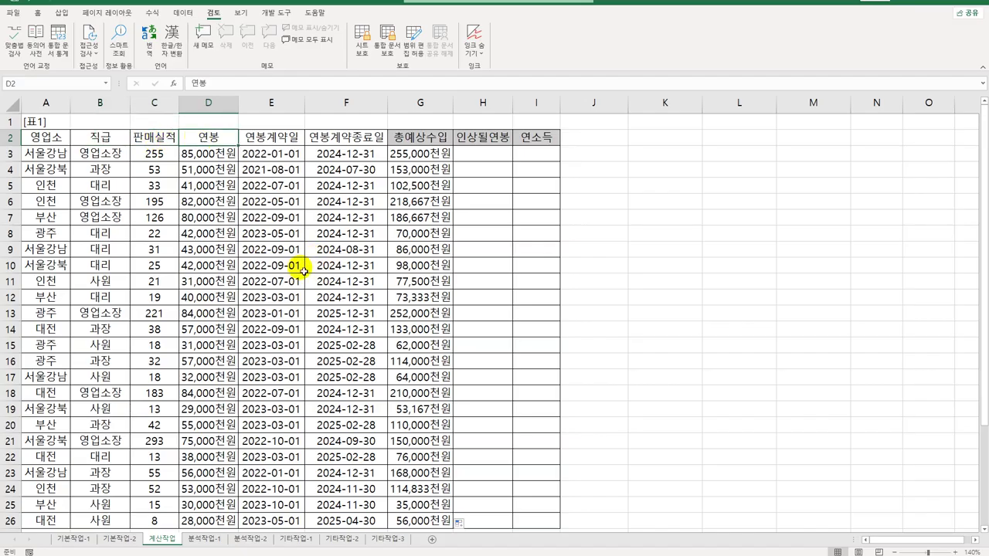
{"action": "scroll", "coordinate": [279, 303], "scroll_direction": "down", "scroll_amount": 3}
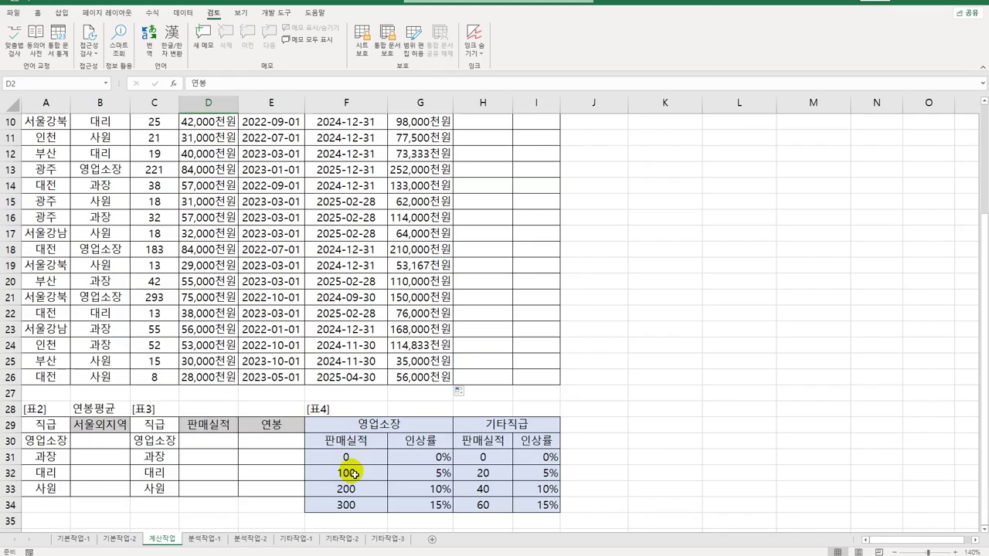
{"action": "scroll", "coordinate": [415, 494], "scroll_direction": "up", "scroll_amount": 3}
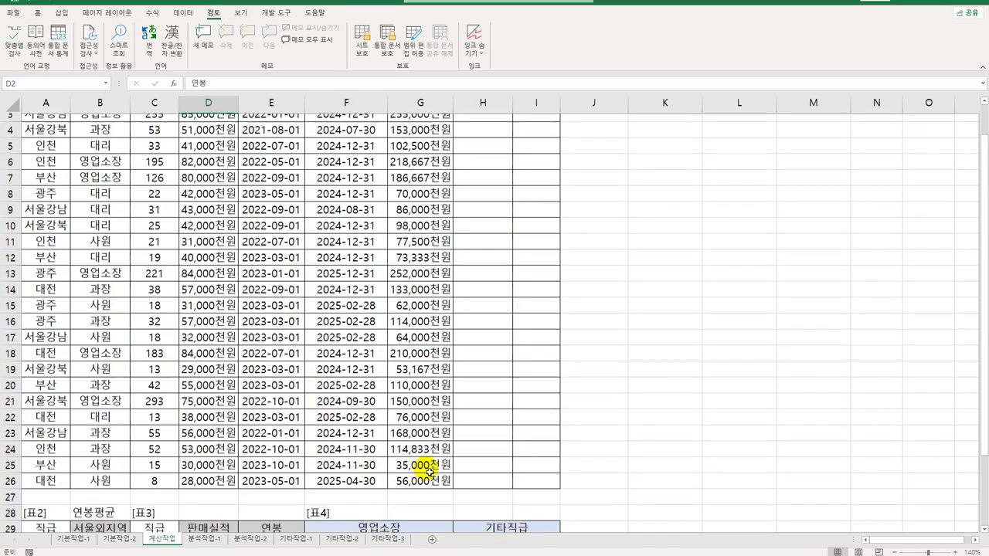
{"action": "left_click", "coordinate": [492, 160]}
{"action": "left_click_drag", "start_coordinate": [492, 159], "coordinate": [496, 445]}
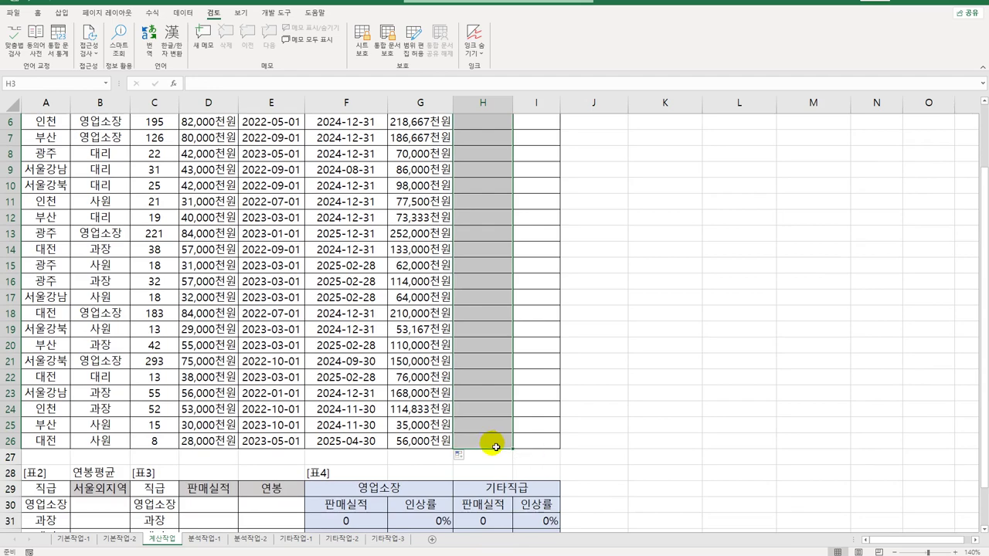
{"action": "scroll", "coordinate": [495, 446], "scroll_direction": "up", "scroll_amount": 2}
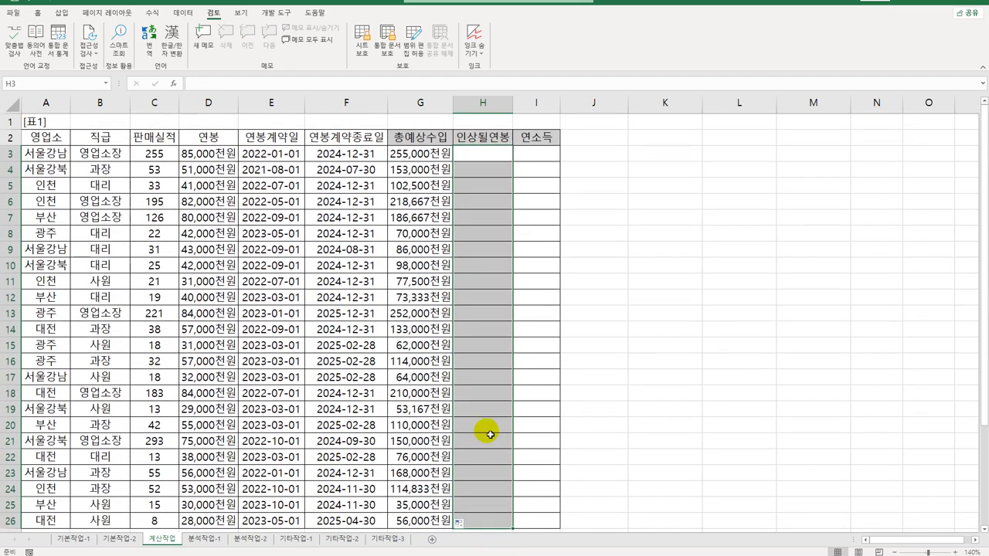
{"action": "left_click", "coordinate": [480, 157]}
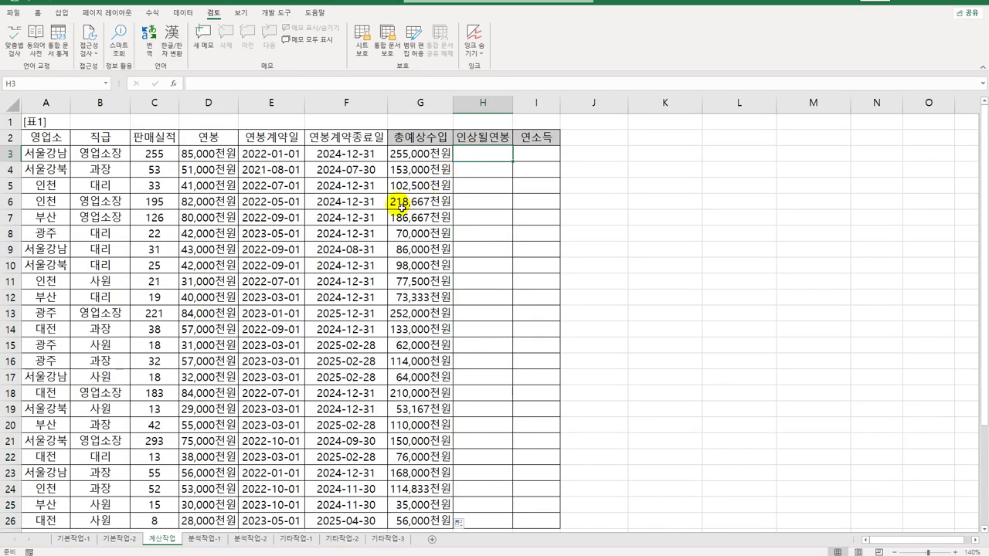
{"action": "left_click", "coordinate": [226, 153]}
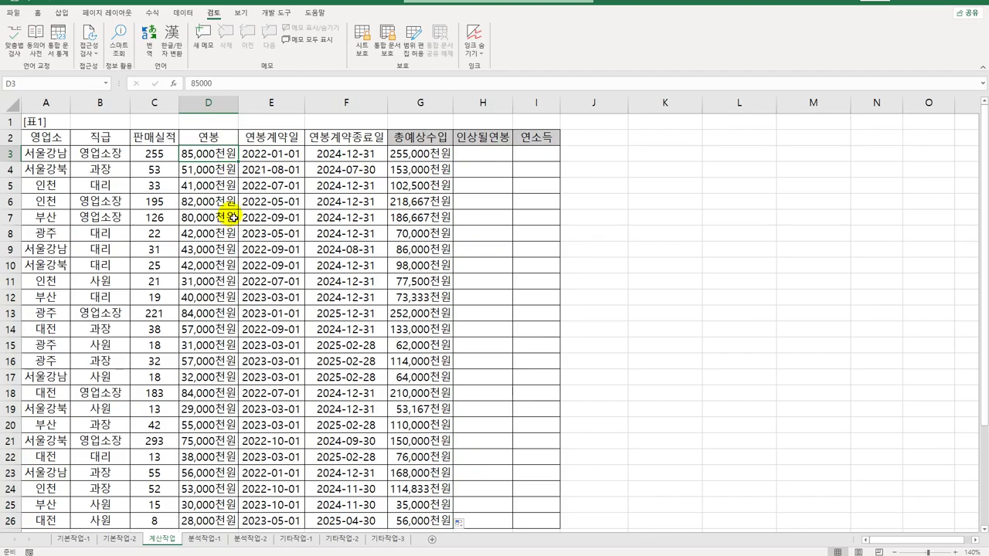
Step: Examine the 판매실적 thresholds and 인상률 rates for 영업소장 and 기타직급 in 표4
{"action": "scroll", "coordinate": [382, 311], "scroll_direction": "down", "scroll_amount": 3}
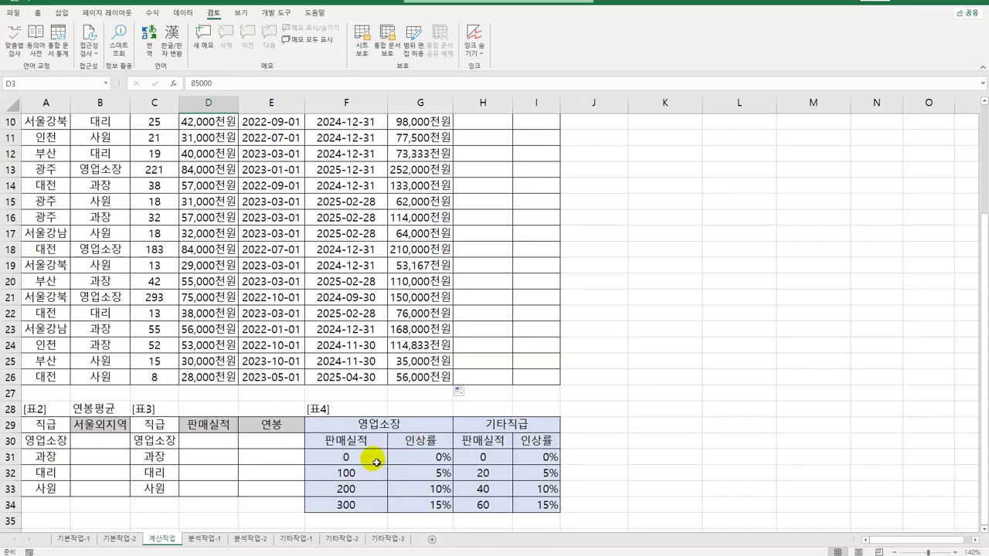
{"action": "left_click_drag", "start_coordinate": [363, 458], "coordinate": [511, 504]}
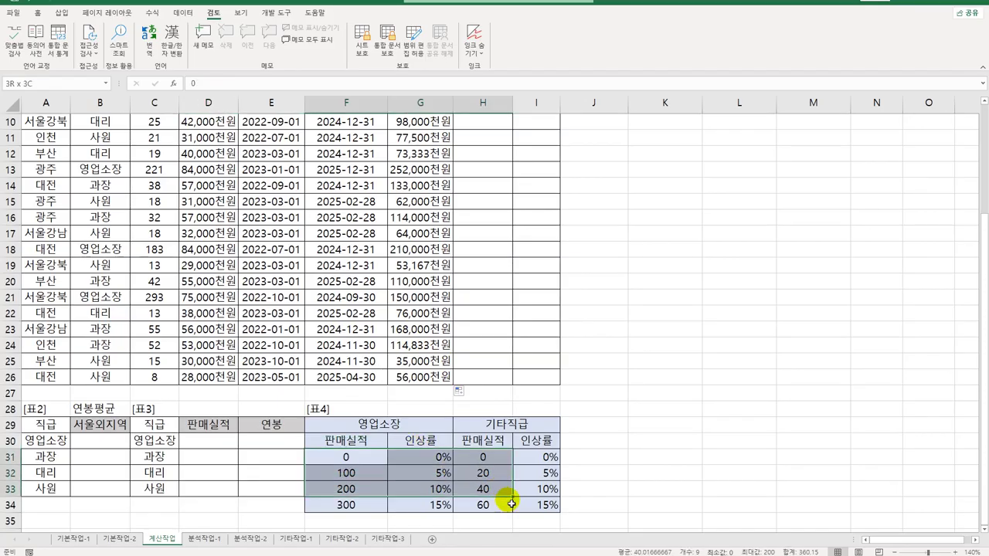
{"action": "left_click", "coordinate": [385, 425]}
{"action": "left_click_drag", "start_coordinate": [356, 454], "coordinate": [360, 506]}
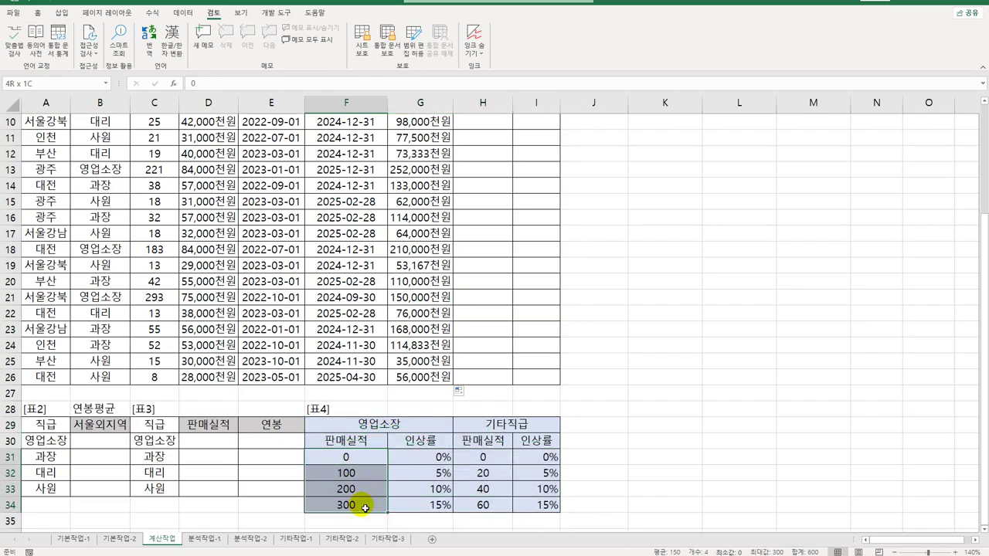
{"action": "left_click_drag", "start_coordinate": [440, 462], "coordinate": [436, 495]}
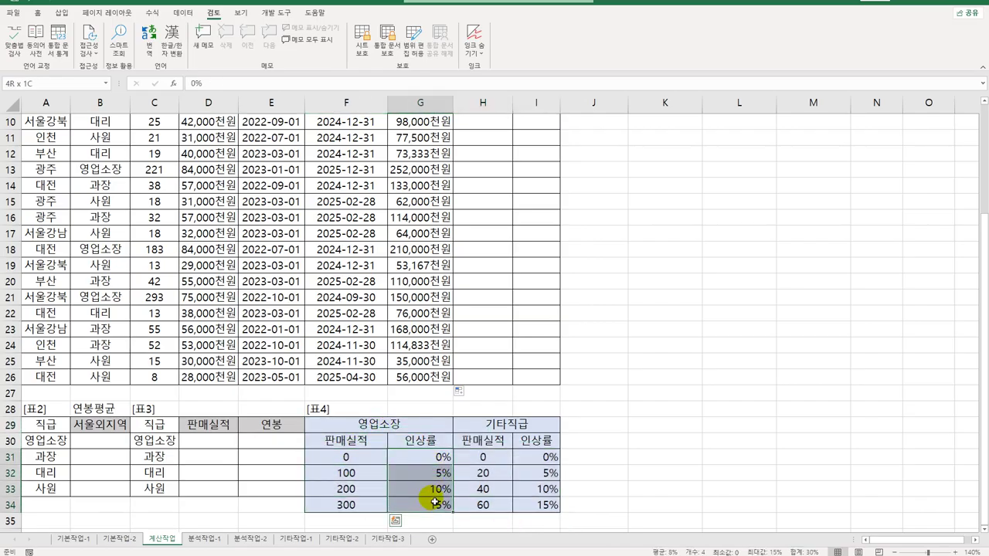
{"action": "left_click", "coordinate": [498, 427]}
{"action": "left_click_drag", "start_coordinate": [483, 456], "coordinate": [478, 506]}
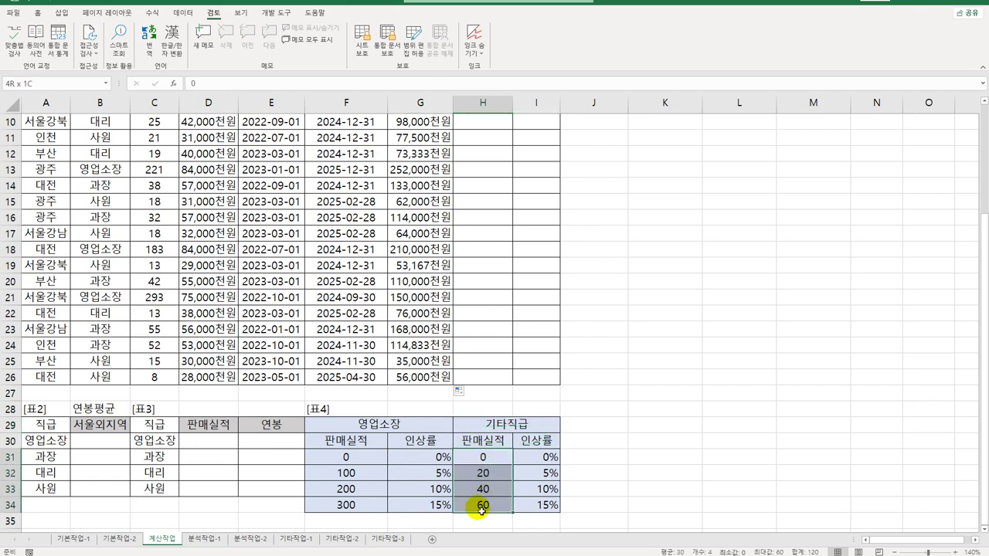
{"action": "left_click_drag", "start_coordinate": [534, 461], "coordinate": [534, 505]}
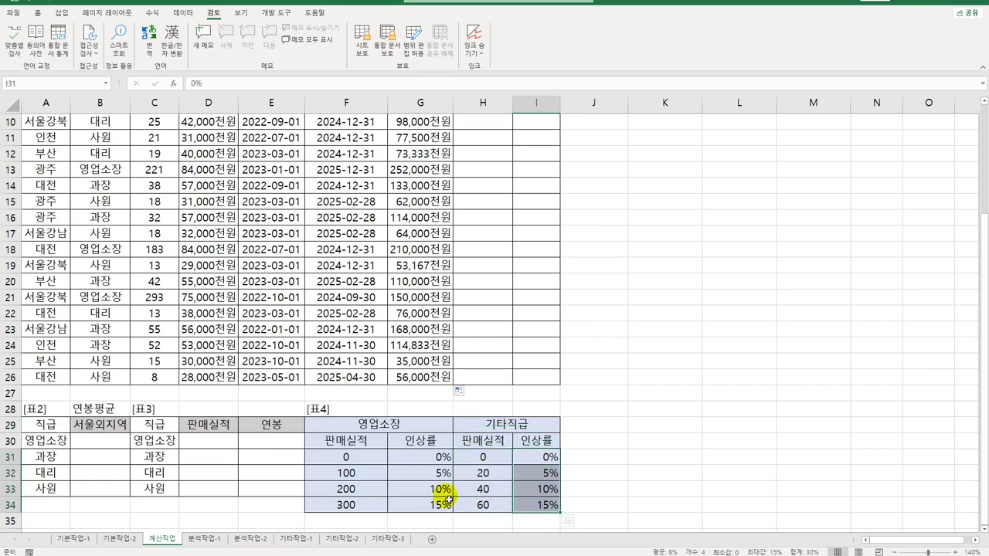
{"action": "left_click", "coordinate": [366, 471]}
{"action": "left_click", "coordinate": [481, 474]}
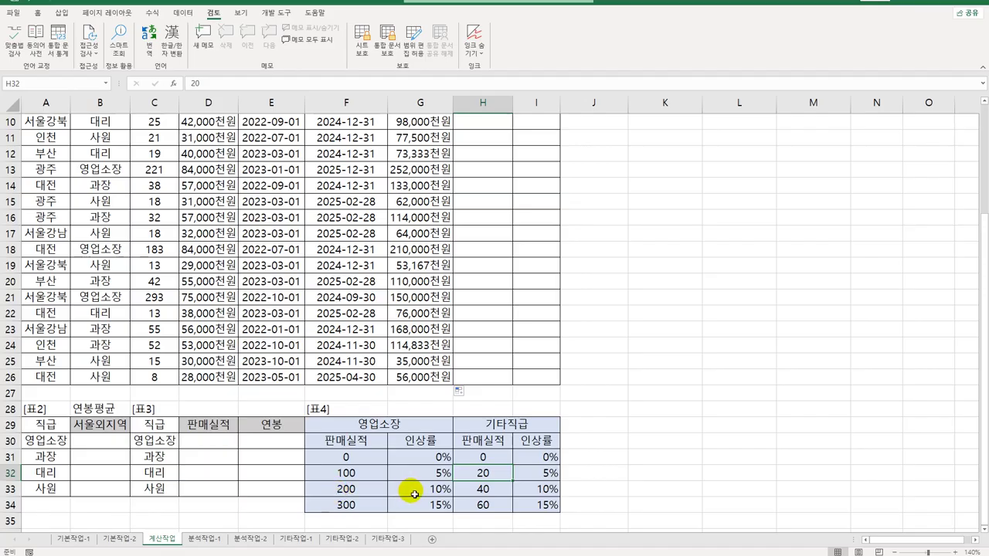
{"action": "scroll", "coordinate": [414, 493], "scroll_direction": "up", "scroll_amount": 3}
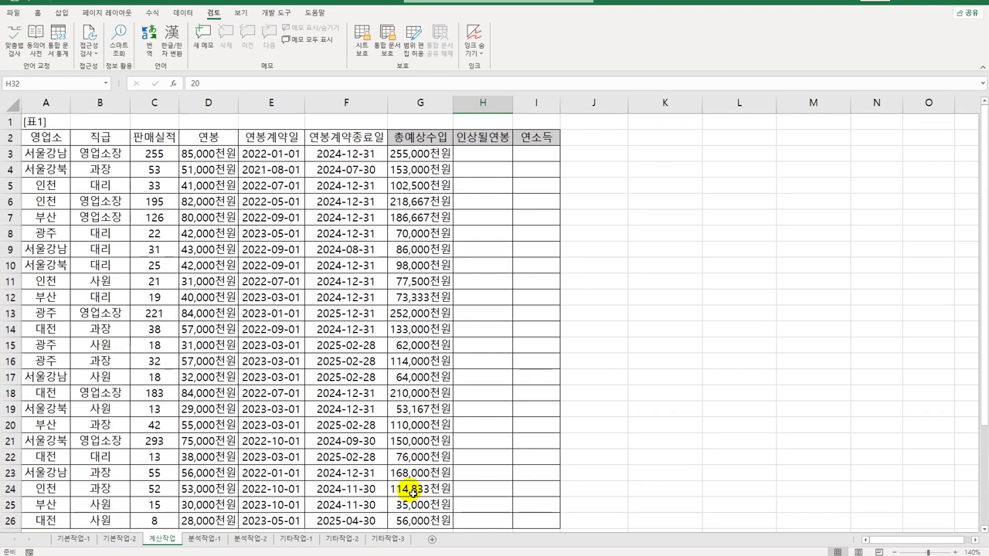
Step: Start a VLOOKUP formula in H3, the first cell of the 인상될연봉 column
{"action": "left_click", "coordinate": [483, 157]}
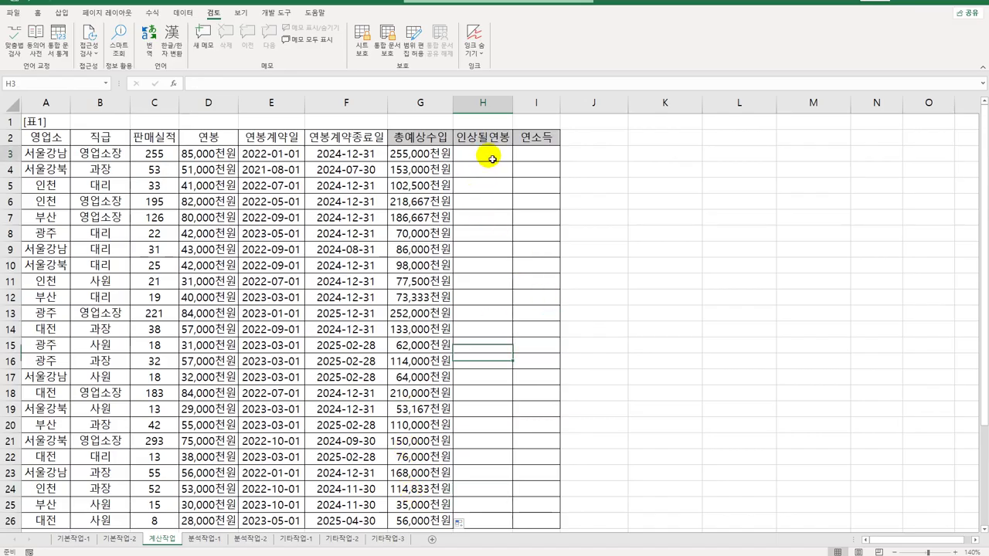
{"action": "type", "text": "="}
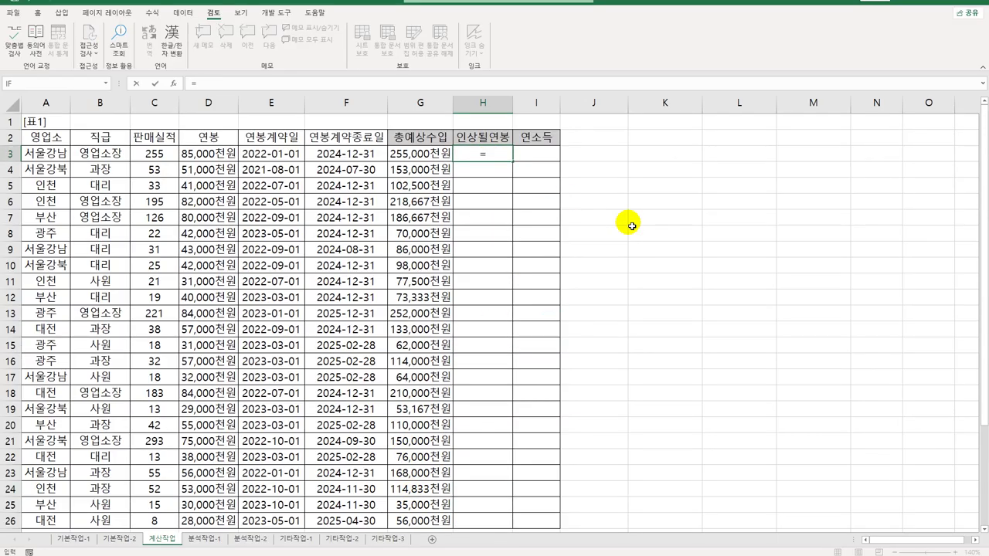
{"action": "type", "text": "v"}
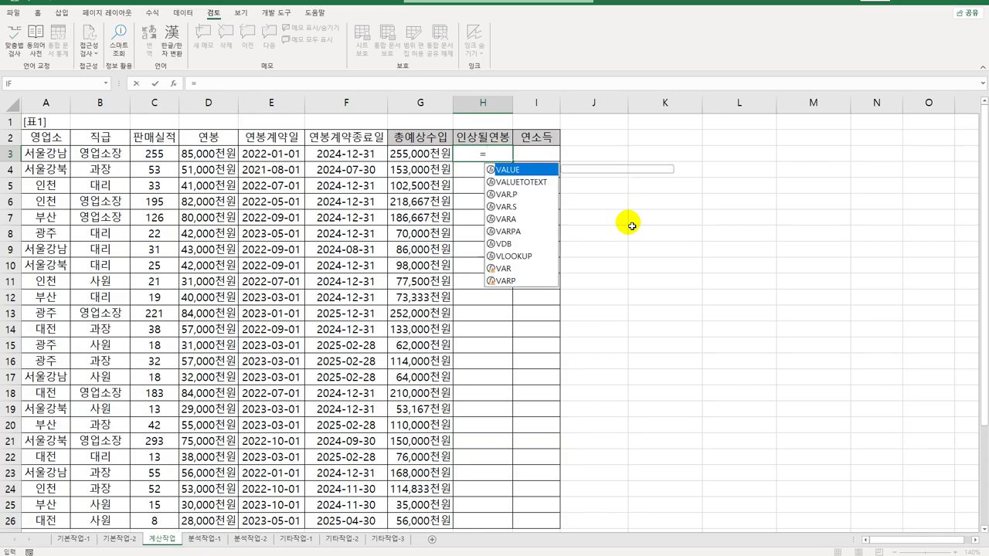
{"action": "type", "text": "look"}
{"action": "key", "text": "Tab"}
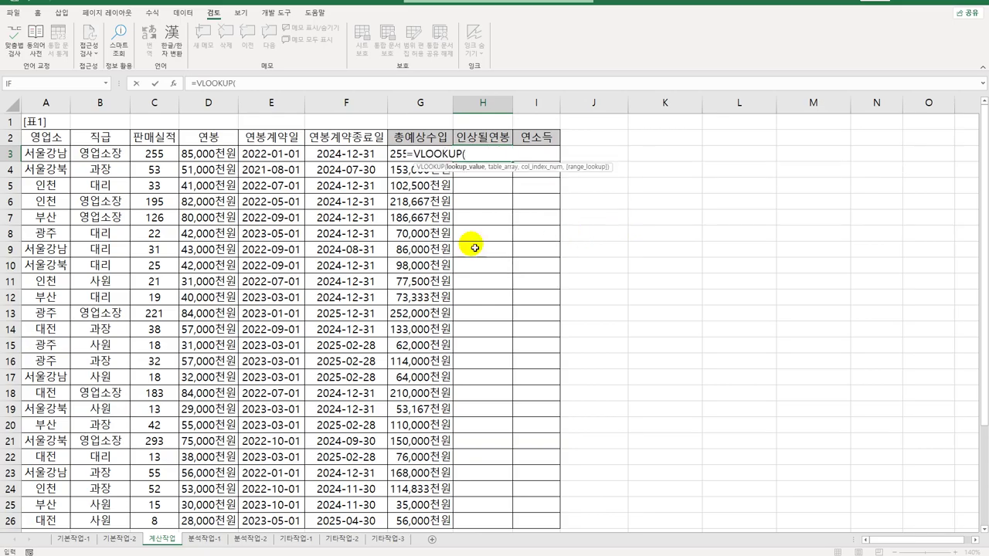
{"action": "left_click", "coordinate": [93, 149]}
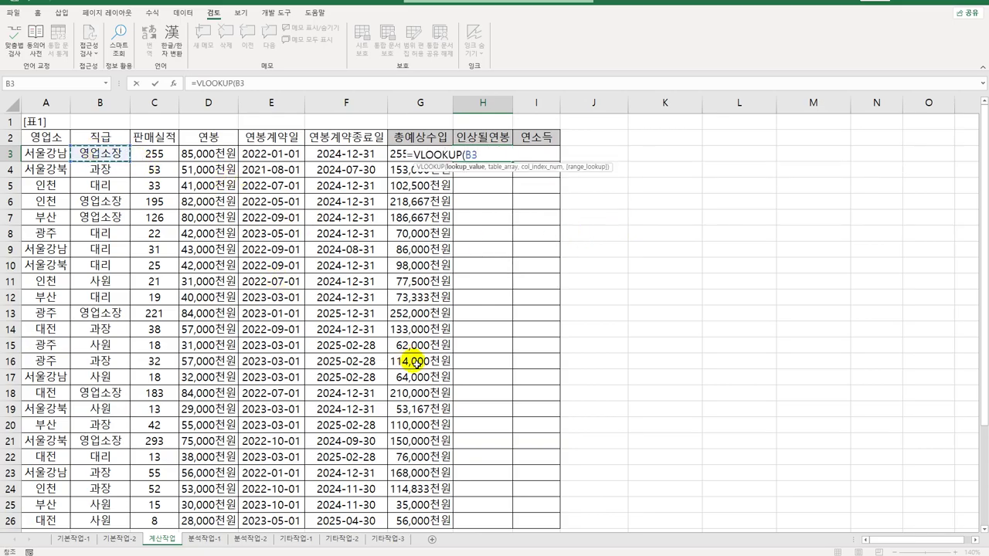
{"action": "type", "text": ","}
{"action": "scroll", "coordinate": [466, 379], "scroll_direction": "down", "scroll_amount": 3}
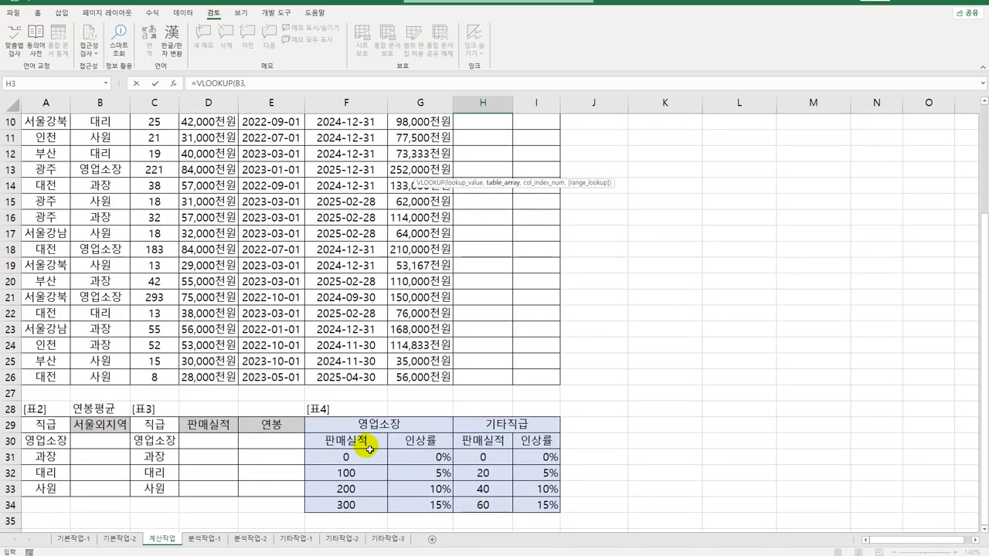
{"action": "left_click_drag", "start_coordinate": [369, 456], "coordinate": [421, 505]}
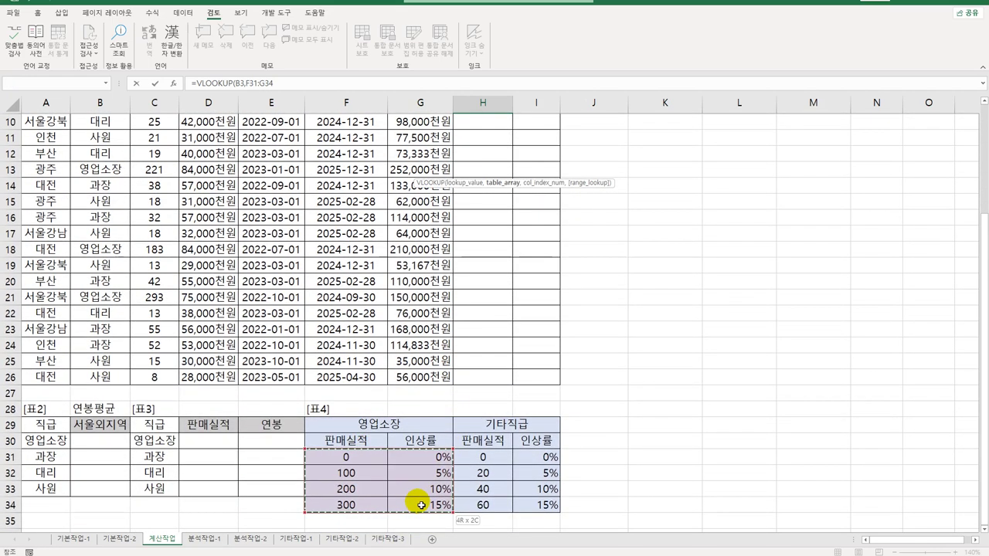
{"action": "left_click_drag", "start_coordinate": [421, 505], "coordinate": [421, 506]}
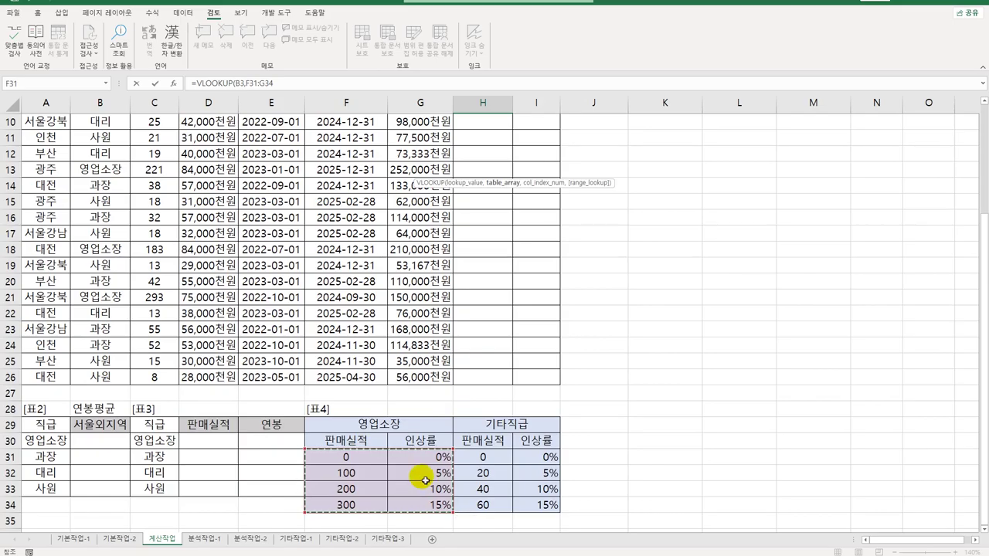
{"action": "scroll", "coordinate": [425, 481], "scroll_direction": "up", "scroll_amount": 3}
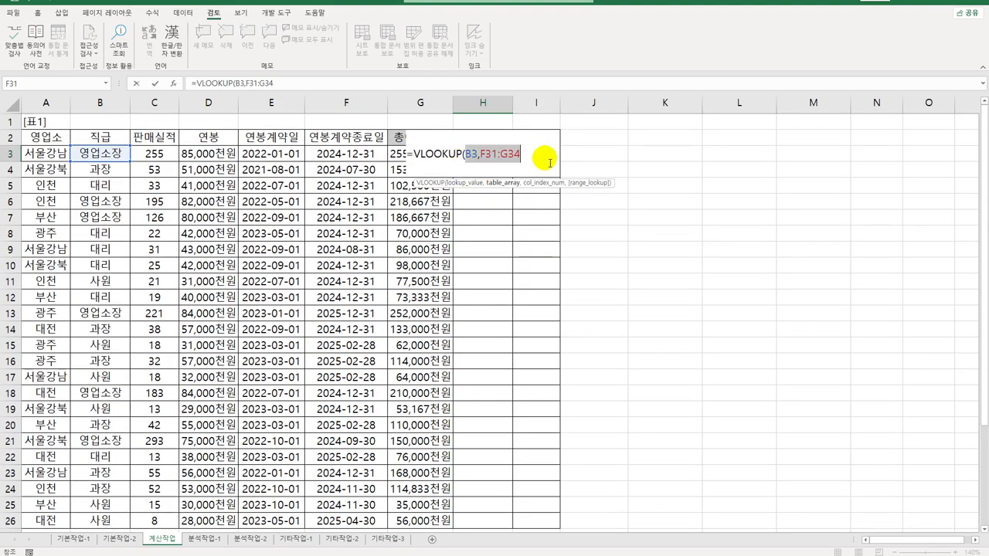
{"action": "key", "text": "BackSpace"}
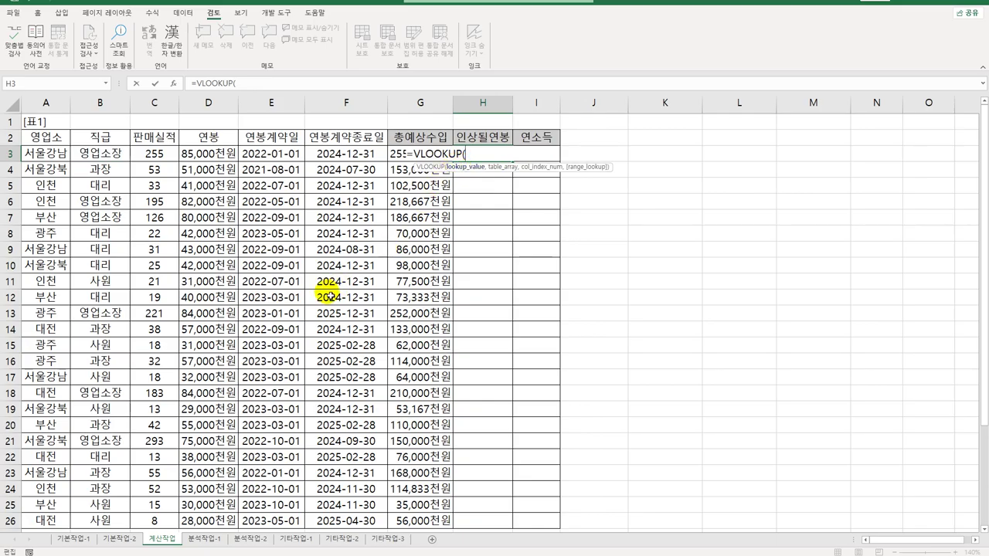
Step: Give the H3 VLOOKUP the lookup value C3 and the absolute 영업소장 table range $F$31:$G$34
{"action": "scroll", "coordinate": [328, 296], "scroll_direction": "down", "scroll_amount": 3}
{"action": "scroll", "coordinate": [358, 368], "scroll_direction": "up", "scroll_amount": 3}
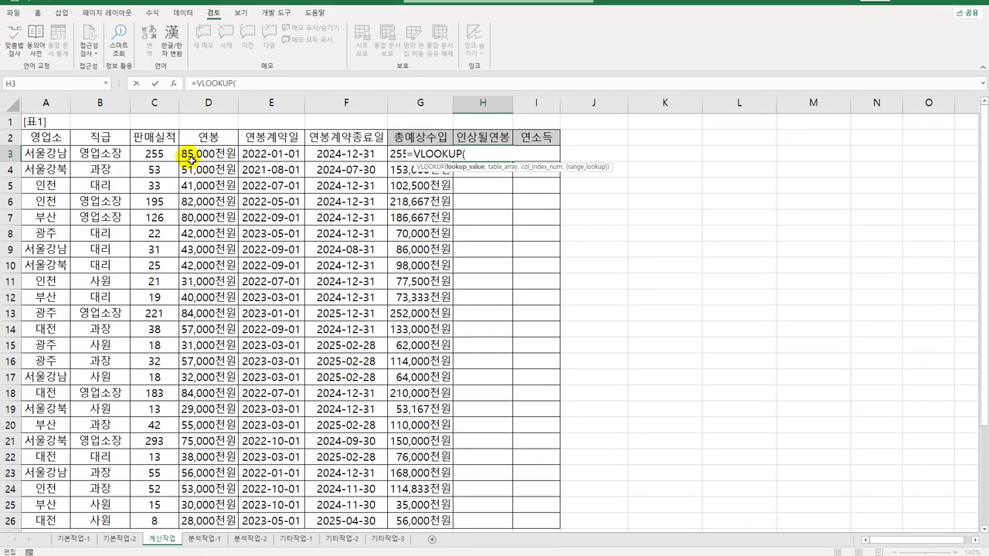
{"action": "left_click", "coordinate": [158, 153]}
{"action": "type", "text": ","}
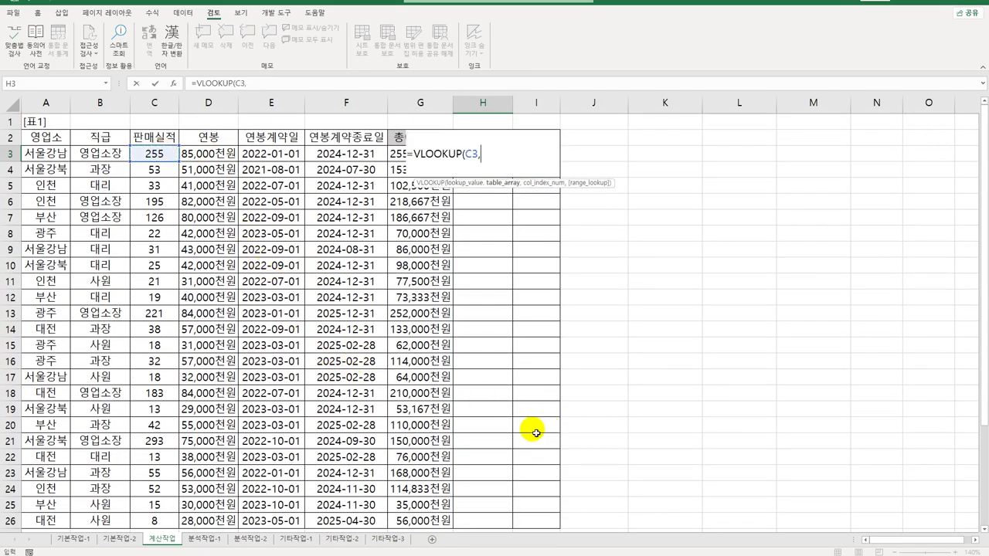
{"action": "scroll", "coordinate": [433, 345], "scroll_direction": "down", "scroll_amount": 6}
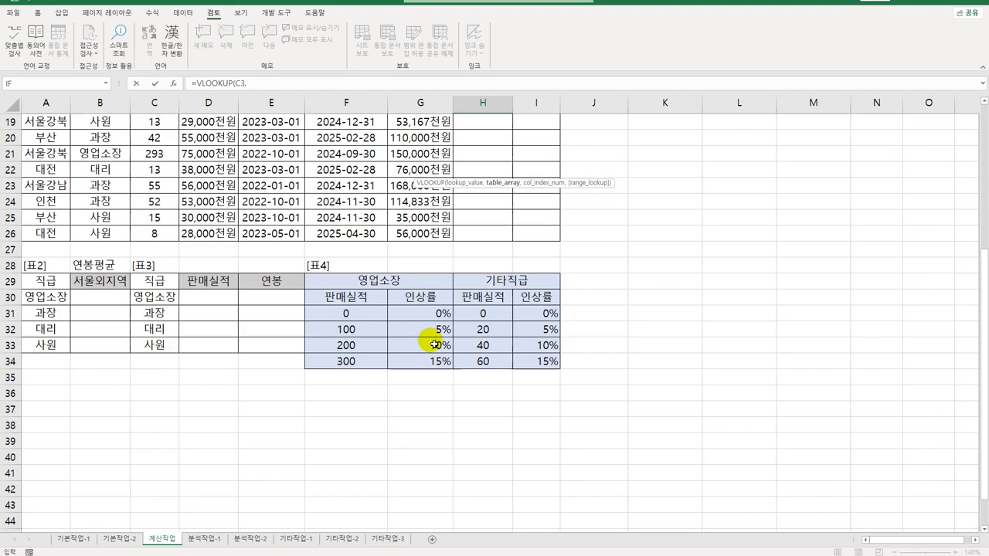
{"action": "left_click_drag", "start_coordinate": [366, 313], "coordinate": [410, 361]}
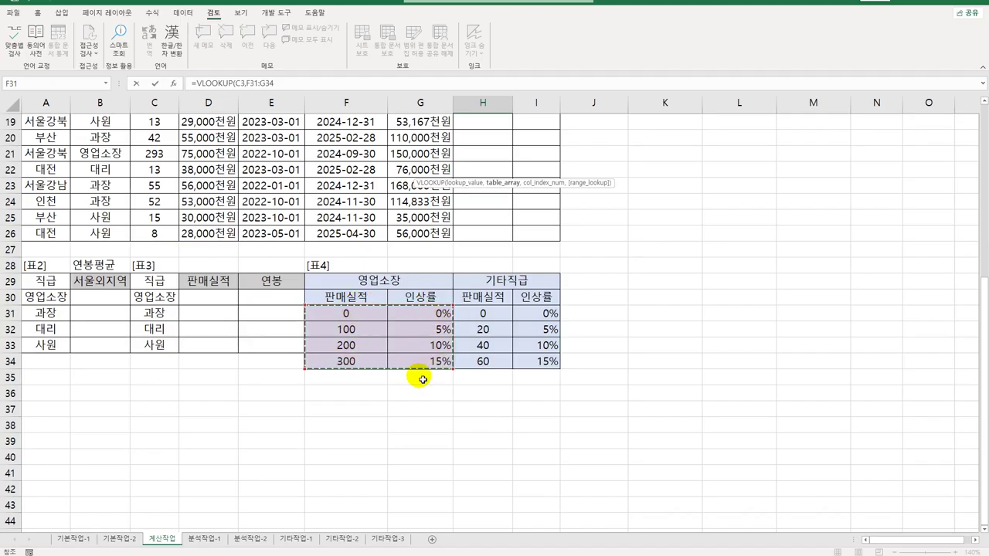
{"action": "key", "text": "F4"}
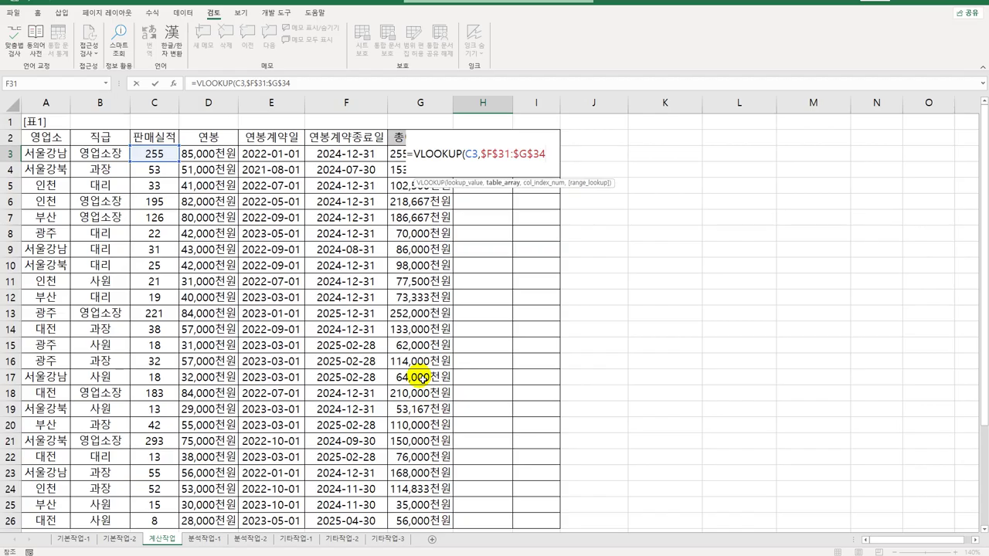
Step: Complete the H3 formula with column number 2 and approximate match TRUE, and enter it
{"action": "type", "text": ","}
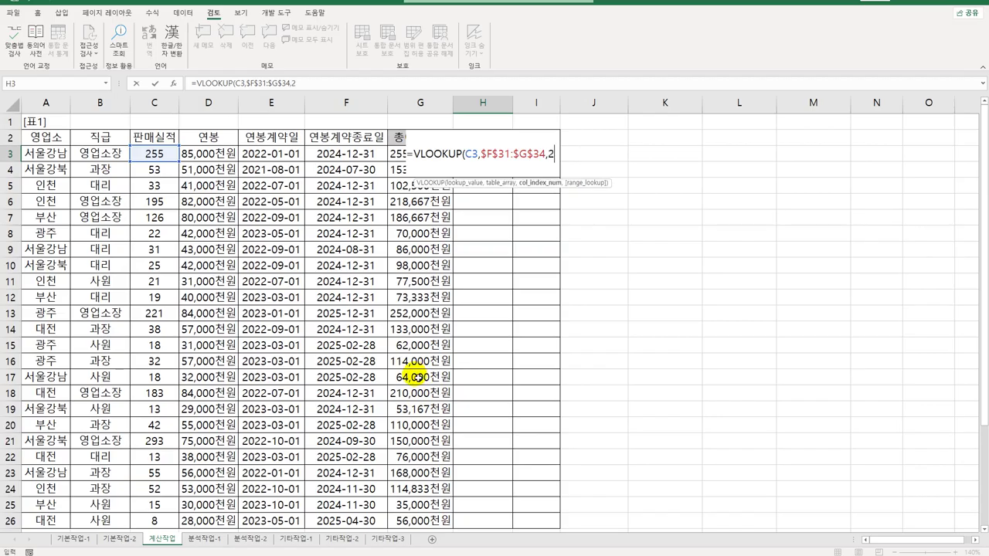
{"action": "type", "text": "2,"}
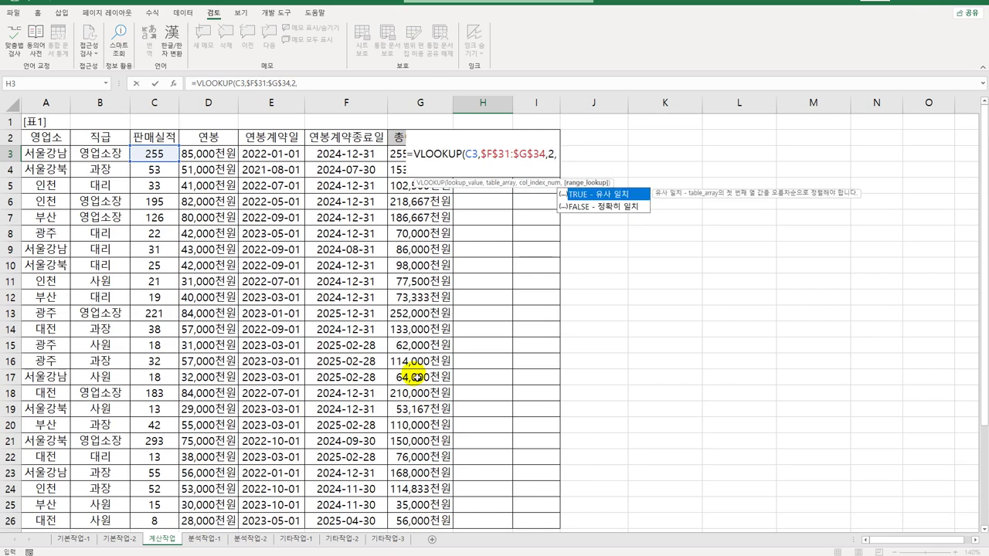
{"action": "type", "text": "TRUE"}
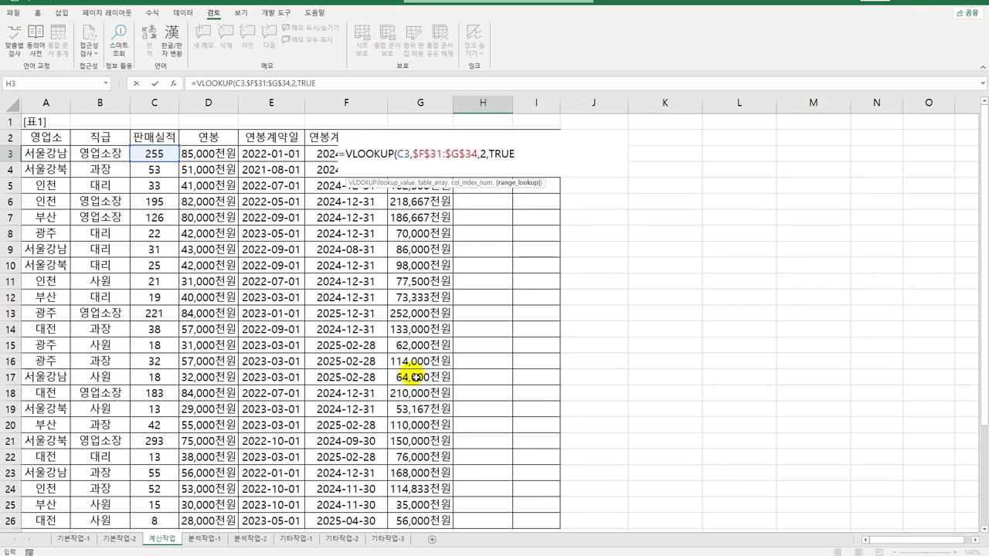
{"action": "type", "text": ")"}
{"action": "key", "text": "Return"}
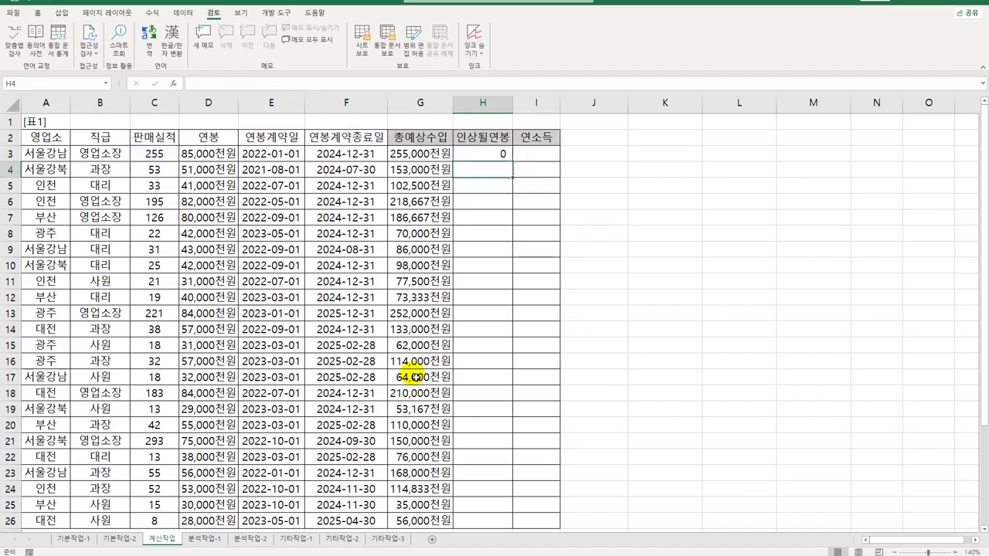
Step: Check the 영업소장 rates in 표4 and prefix the H3 VLOOKUP with an IF testing B3="영업소장"
{"action": "left_click", "coordinate": [496, 155]}
{"action": "scroll", "coordinate": [498, 278], "scroll_direction": "down", "scroll_amount": 5}
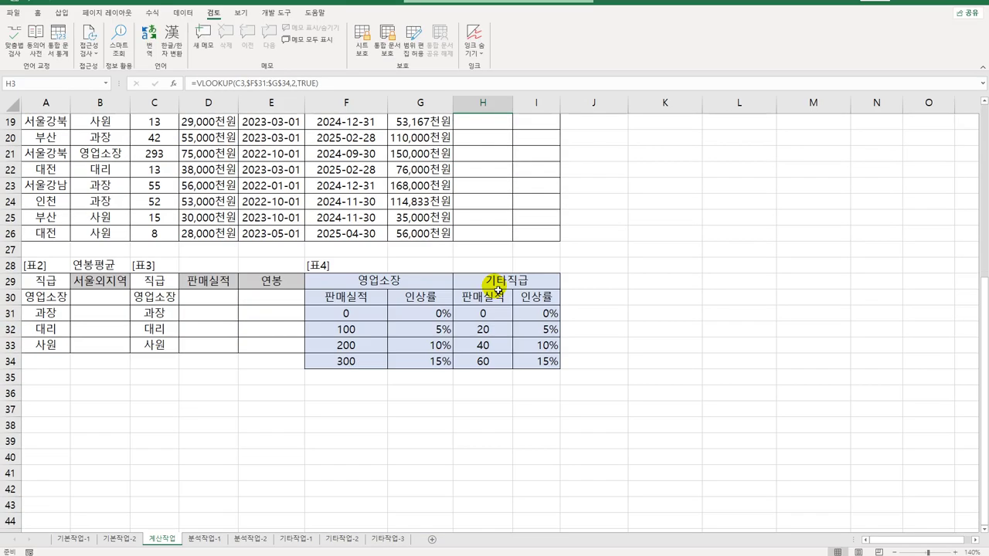
{"action": "left_click_drag", "start_coordinate": [430, 313], "coordinate": [426, 366]}
{"action": "left_click_drag", "start_coordinate": [378, 311], "coordinate": [414, 362]}
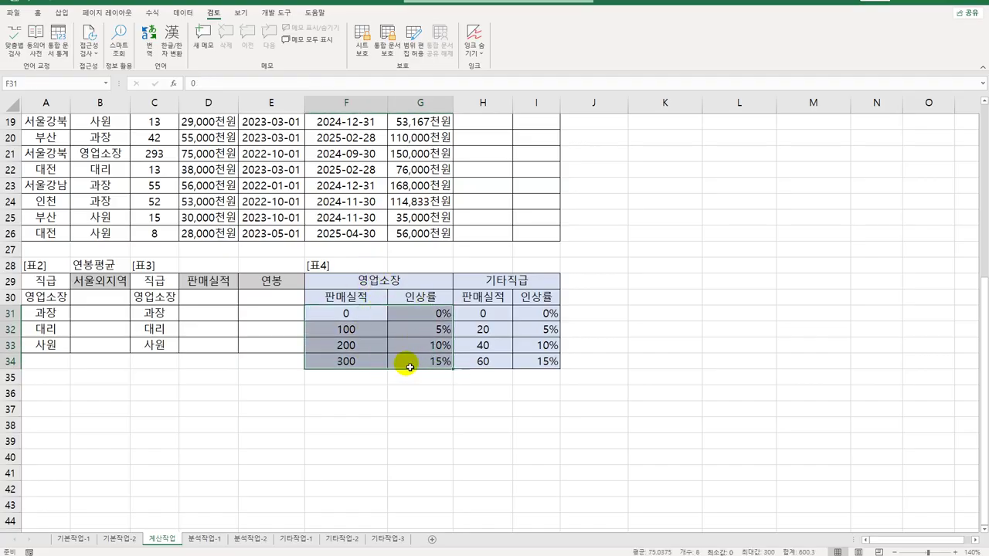
{"action": "scroll", "coordinate": [408, 364], "scroll_direction": "up", "scroll_amount": 6}
{"action": "left_click", "coordinate": [479, 151]}
{"action": "double_click", "coordinate": [478, 151]}
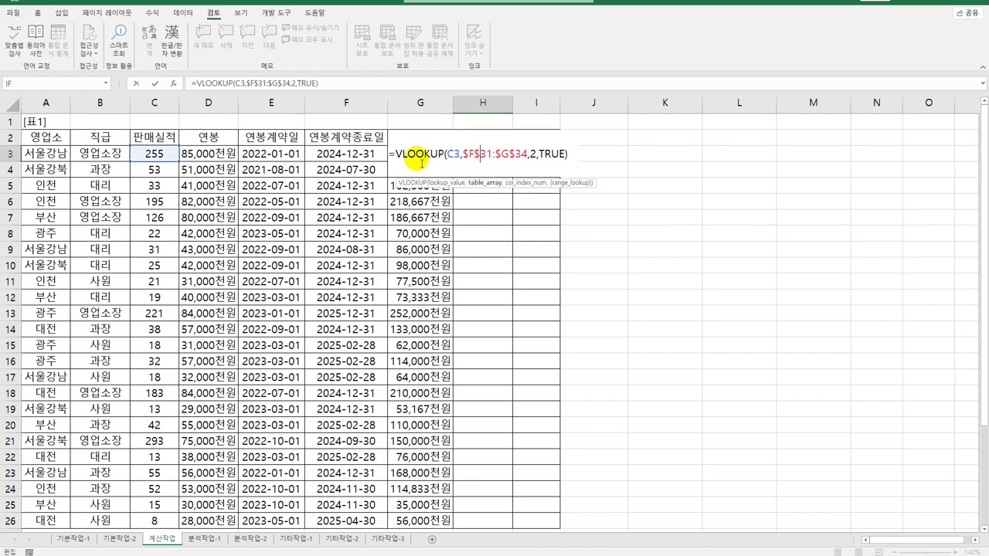
{"action": "left_click", "coordinate": [396, 154]}
{"action": "type", "text": "IF("}
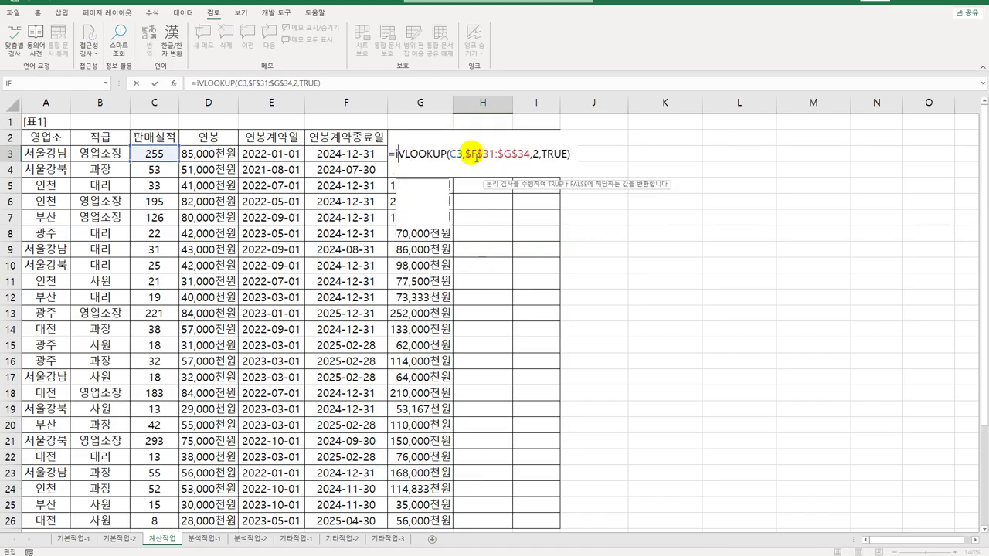
{"action": "left_click", "coordinate": [120, 154]}
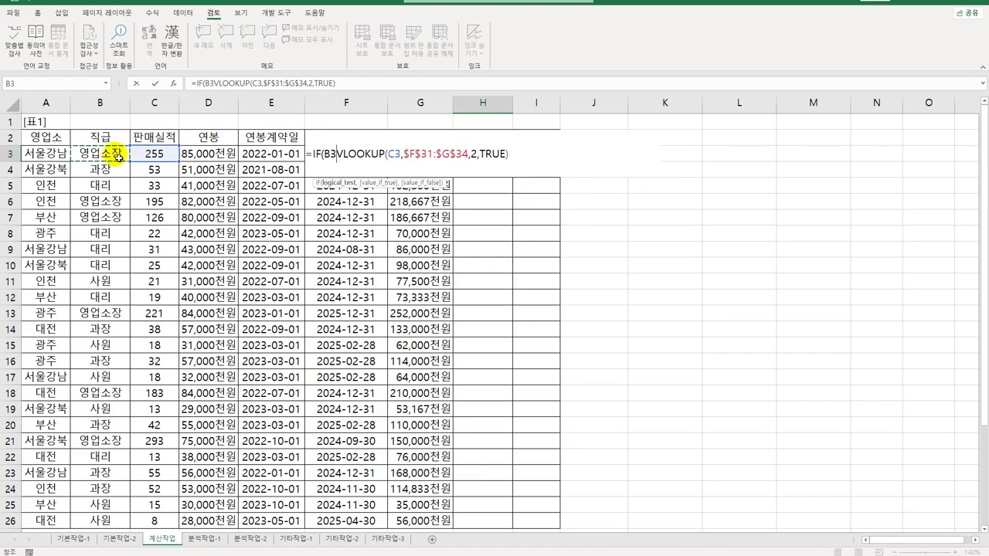
{"action": "type", "text": "=\""}
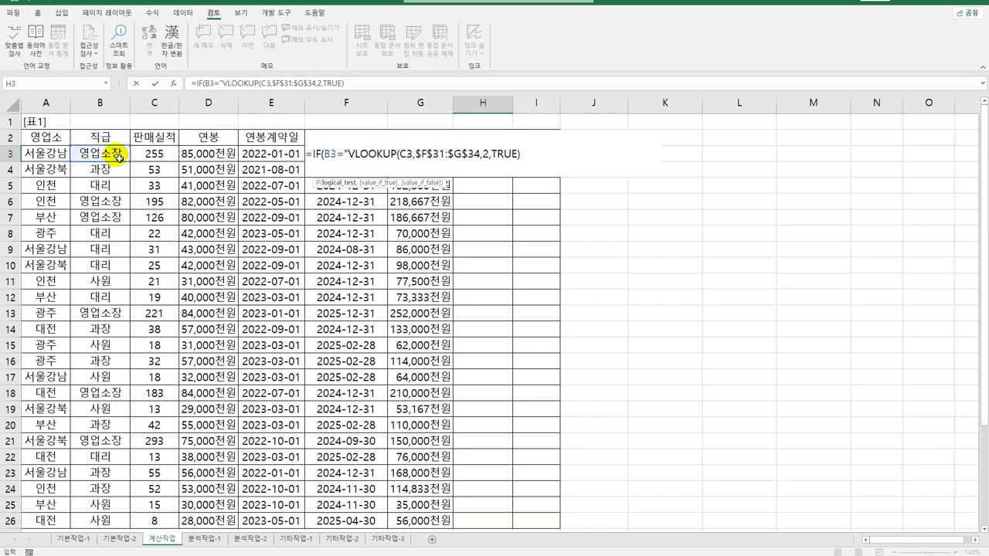
{"action": "type", "text": "영업소장\""}
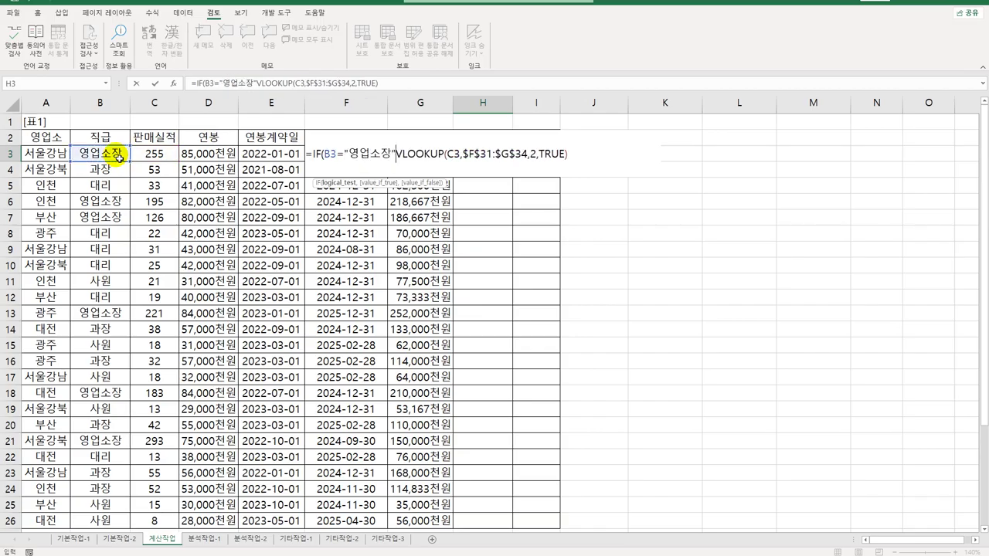
{"action": "type", "text": ","}
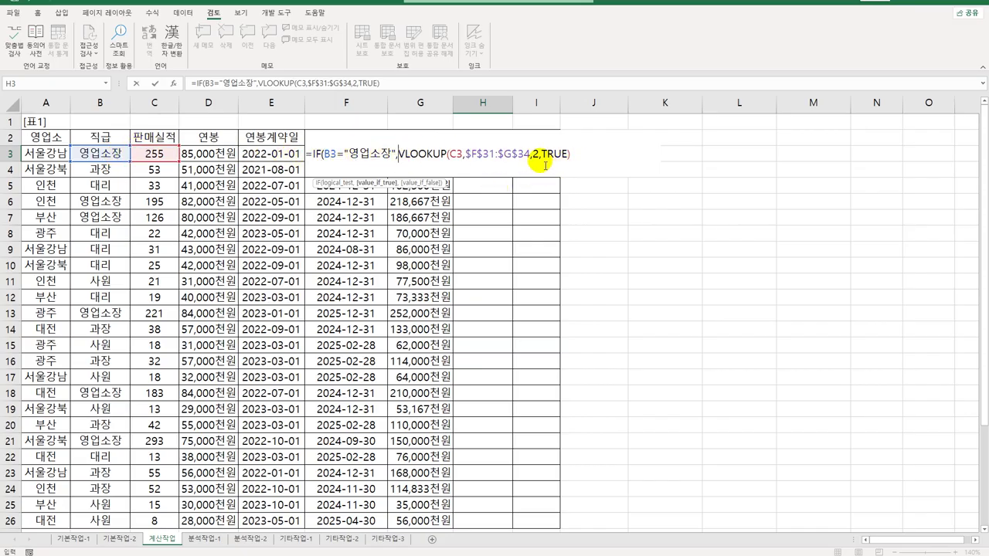
Step: Duplicate VLOOKUP(C3,$F$31:$G$34,2,TRUE) as the value-if-false argument of the IF in H3
{"action": "left_click_drag", "start_coordinate": [403, 158], "coordinate": [576, 156]}
{"action": "key", "text": "ctrl+c"}
{"action": "left_click", "coordinate": [583, 157]}
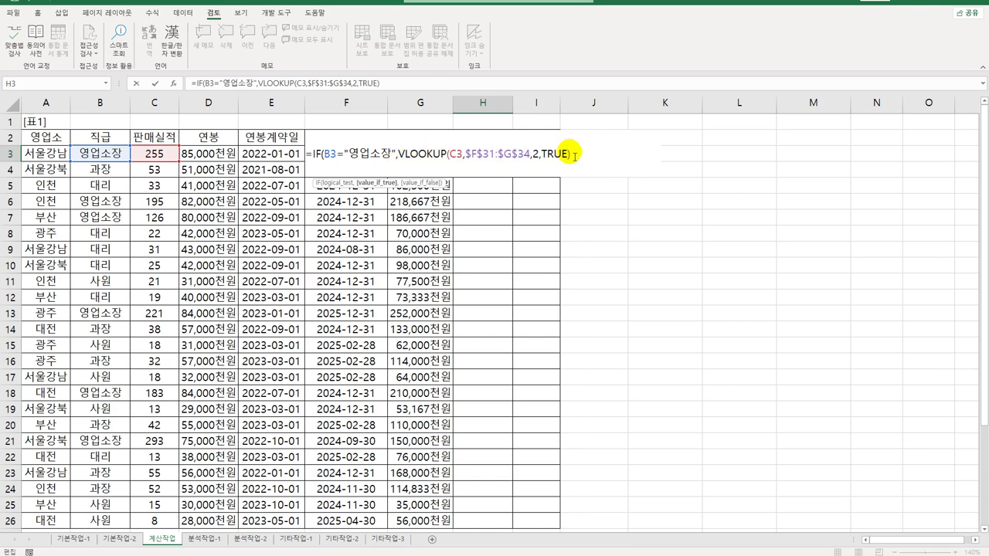
{"action": "type", "text": ","}
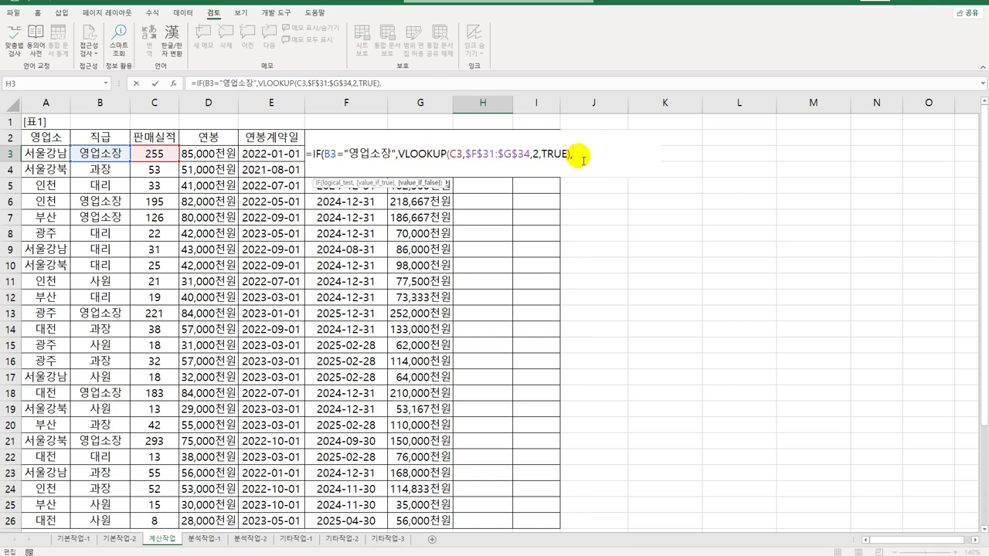
{"action": "key", "text": "ctrl+v"}
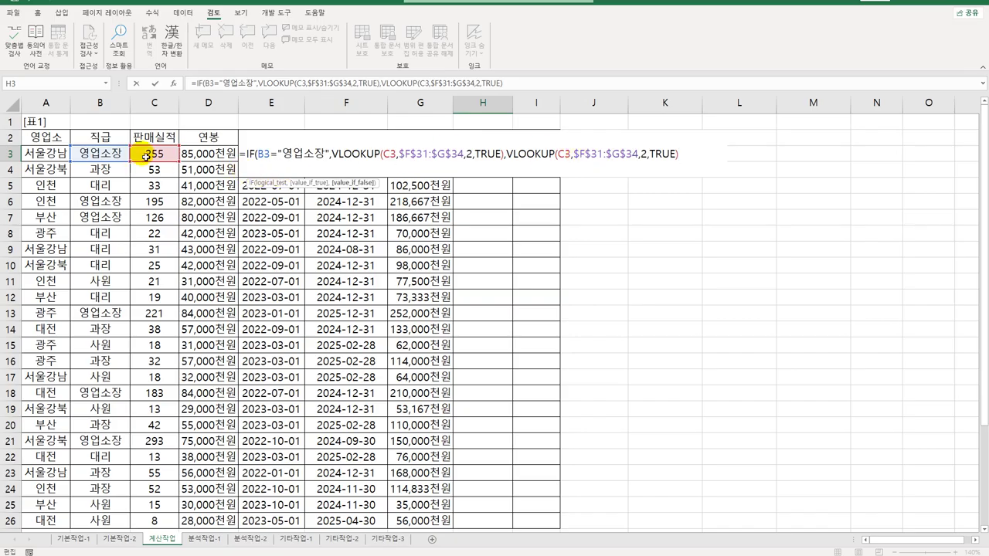
Step: Replace the second VLOOKUP's table range with the absolute 기타직급 range $H$31:$I$34 and close the IF function
{"action": "left_click_drag", "start_coordinate": [573, 155], "coordinate": [640, 155]}
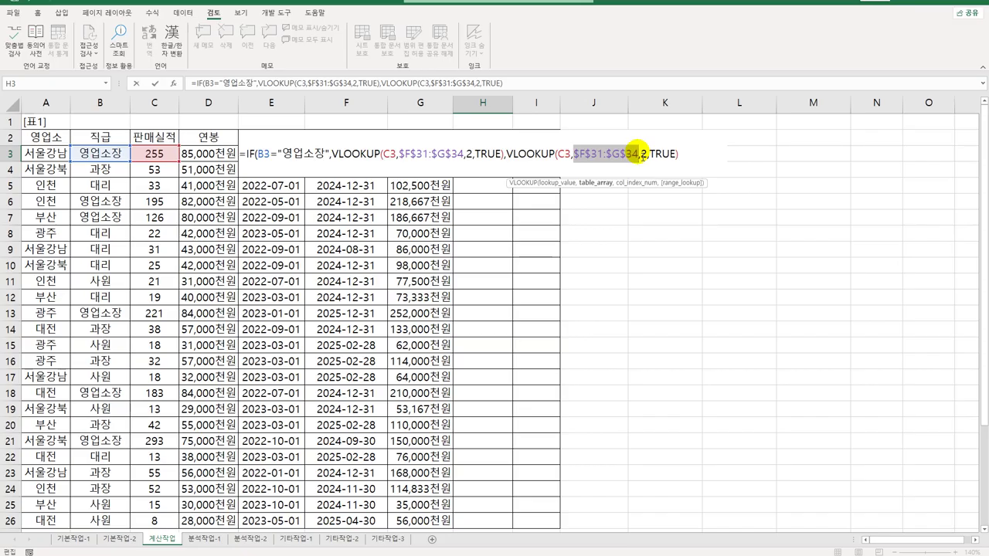
{"action": "key", "text": "BackSpace"}
{"action": "scroll", "coordinate": [536, 283], "scroll_direction": "down", "scroll_amount": 6}
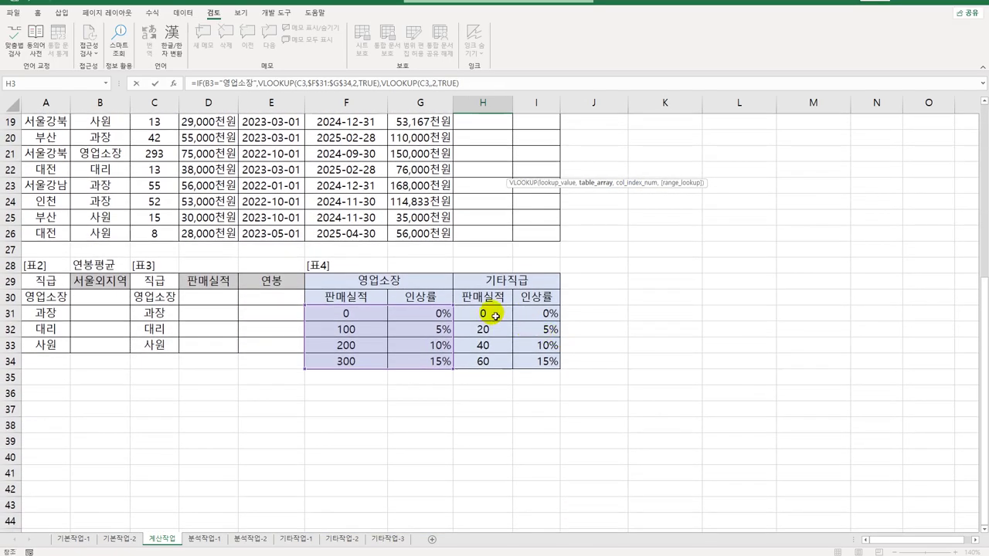
{"action": "left_click_drag", "start_coordinate": [495, 314], "coordinate": [526, 363]}
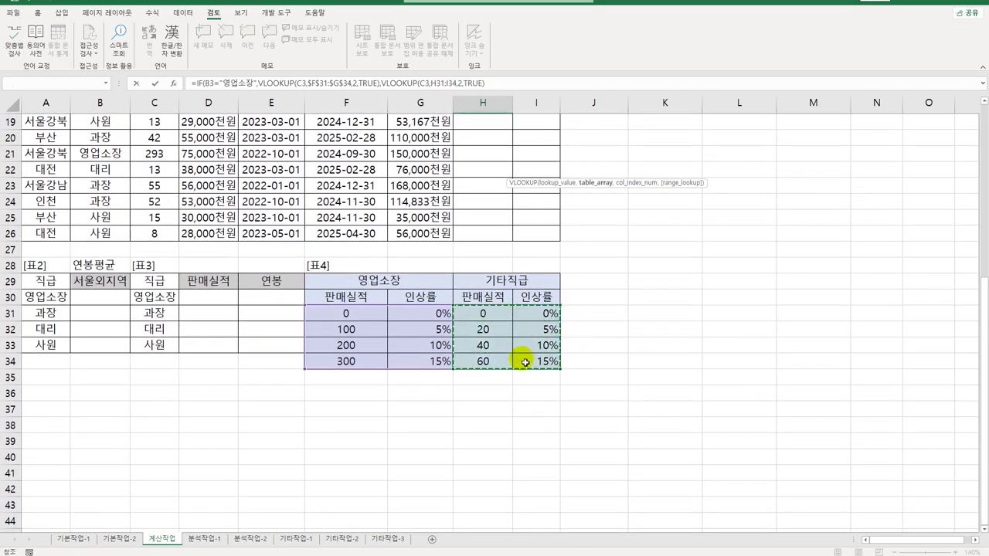
{"action": "key", "text": "F4"}
{"action": "scroll", "coordinate": [525, 362], "scroll_direction": "up", "scroll_amount": 6}
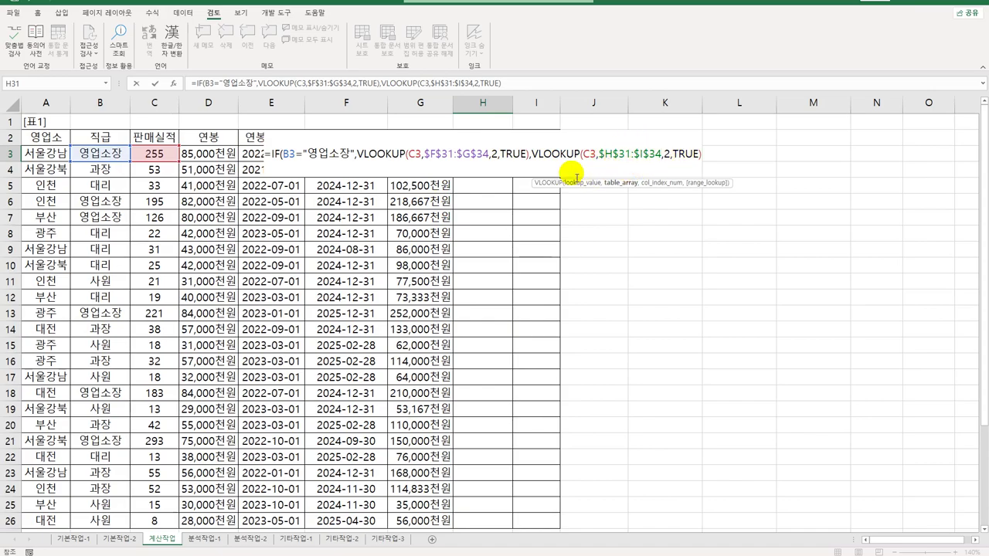
{"action": "left_click", "coordinate": [705, 154]}
{"action": "type", "text": ")"}
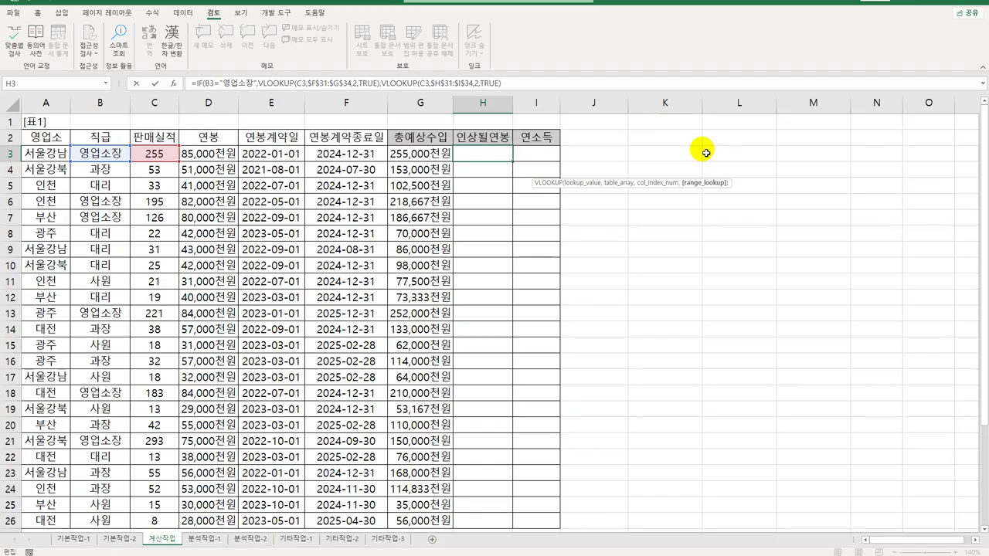
Step: Enter the IF formula in H3, then check its number format and the raise rates in 표4
{"action": "key", "text": "ctrl+Return"}
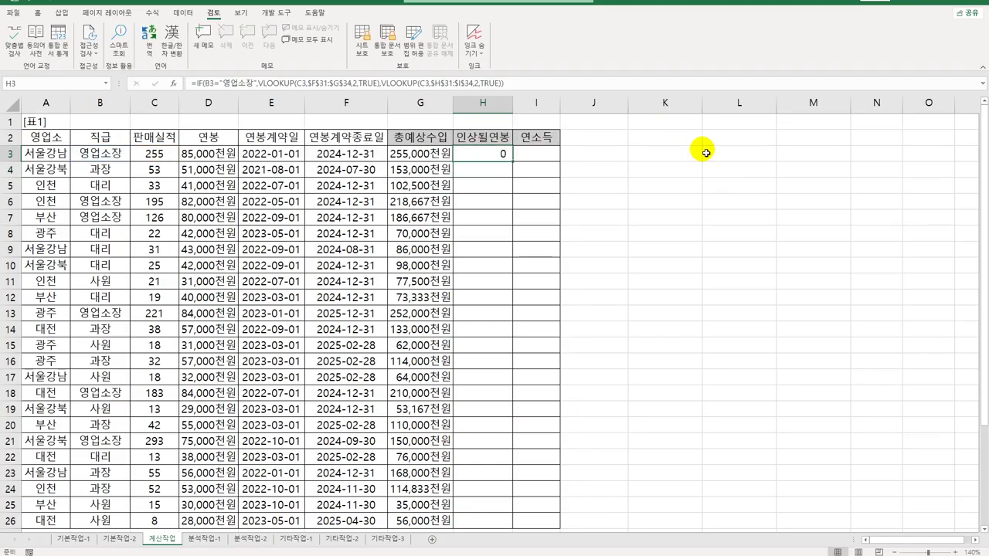
{"action": "left_click", "coordinate": [39, 12]}
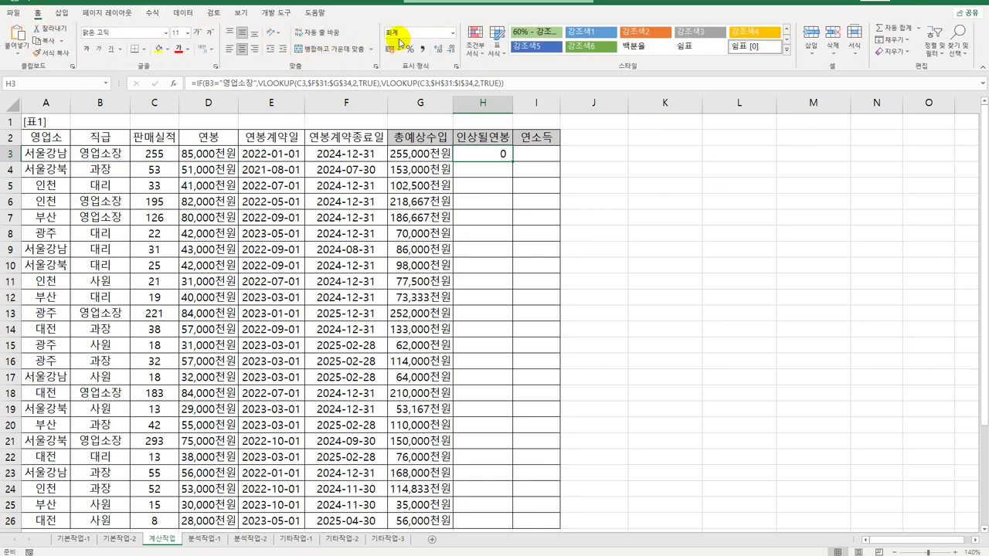
{"action": "scroll", "coordinate": [502, 173], "scroll_direction": "down", "scroll_amount": 6}
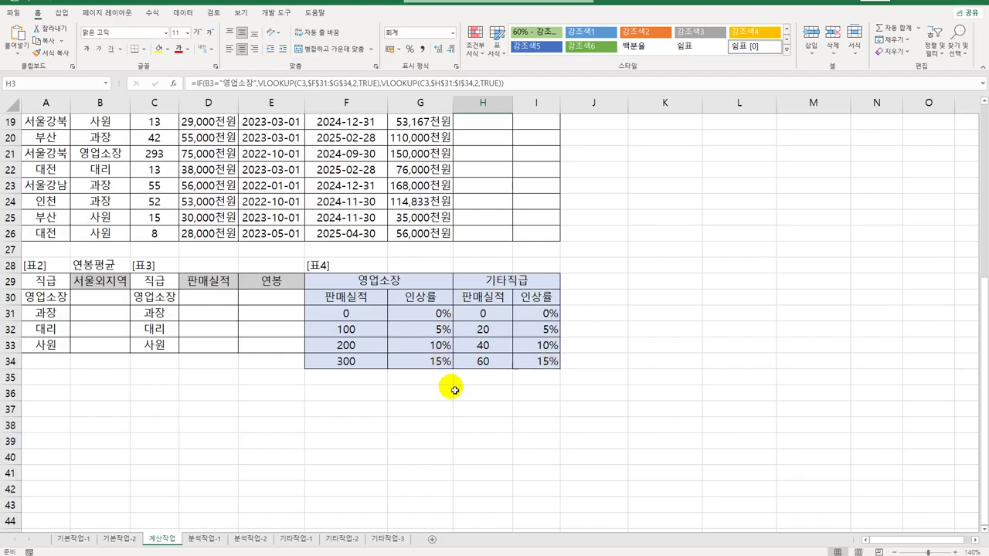
{"action": "scroll", "coordinate": [469, 373], "scroll_direction": "up", "scroll_amount": 6}
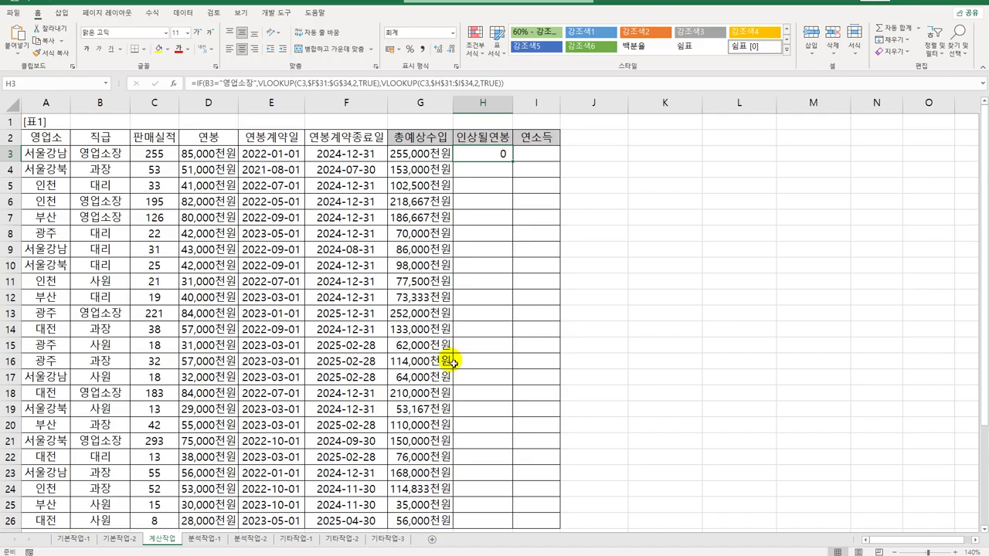
Step: Change the H3 formula to D3*(1+IF(...)) so the raise rate applies to the 연봉, and fill it down through H26
{"action": "double_click", "coordinate": [480, 154]}
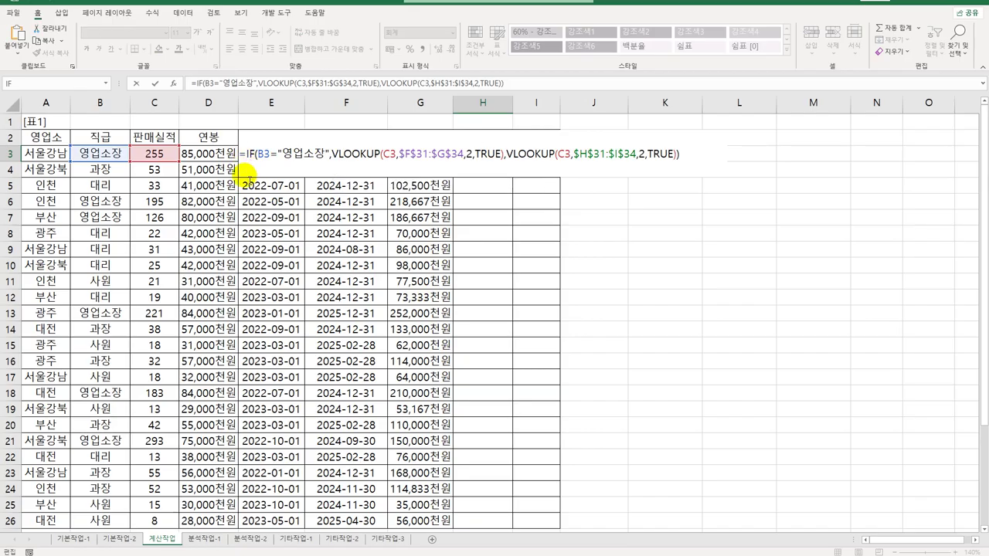
{"action": "left_click", "coordinate": [207, 155]}
{"action": "type", "text": "*"}
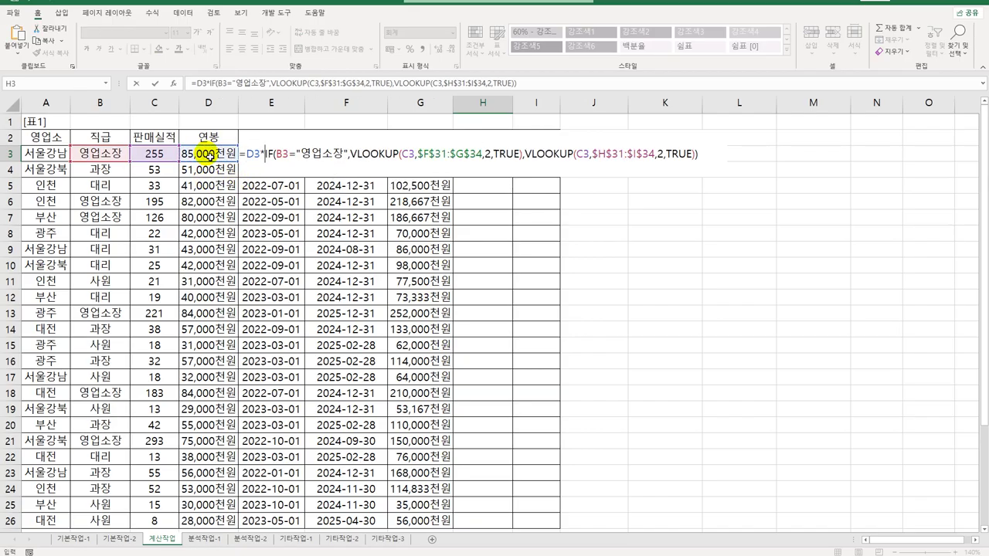
{"action": "type", "text": "("}
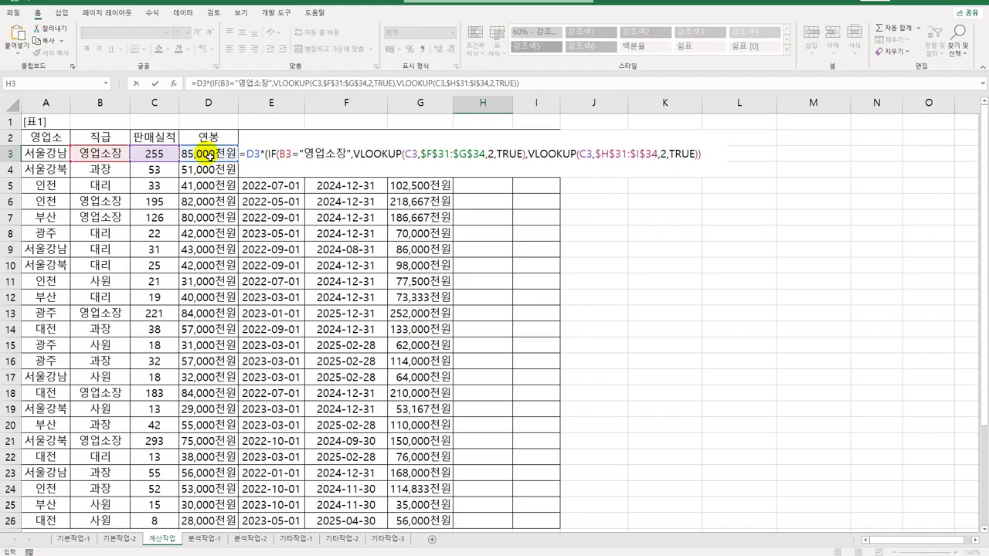
{"action": "type", "text": "1"}
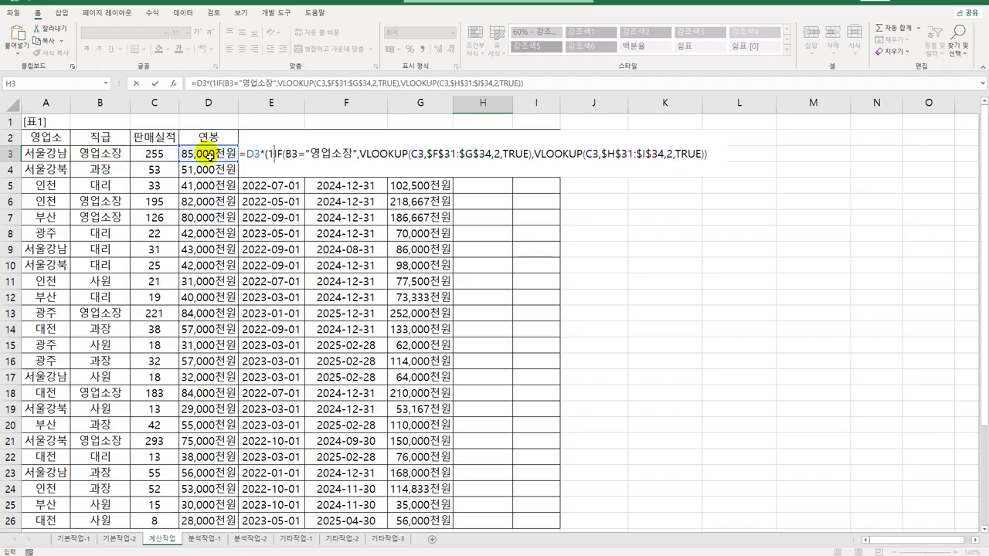
{"action": "type", "text": "+"}
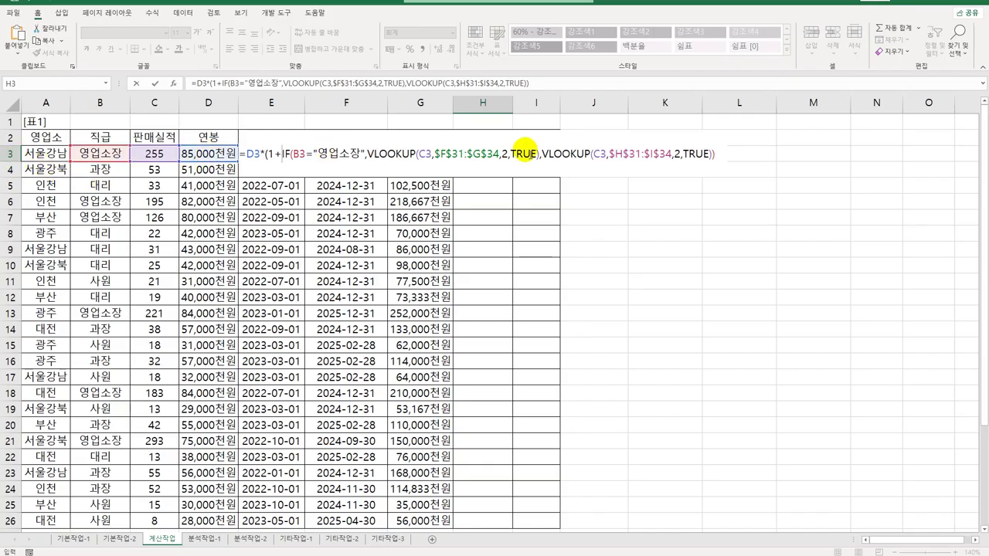
{"action": "left_click", "coordinate": [721, 158]}
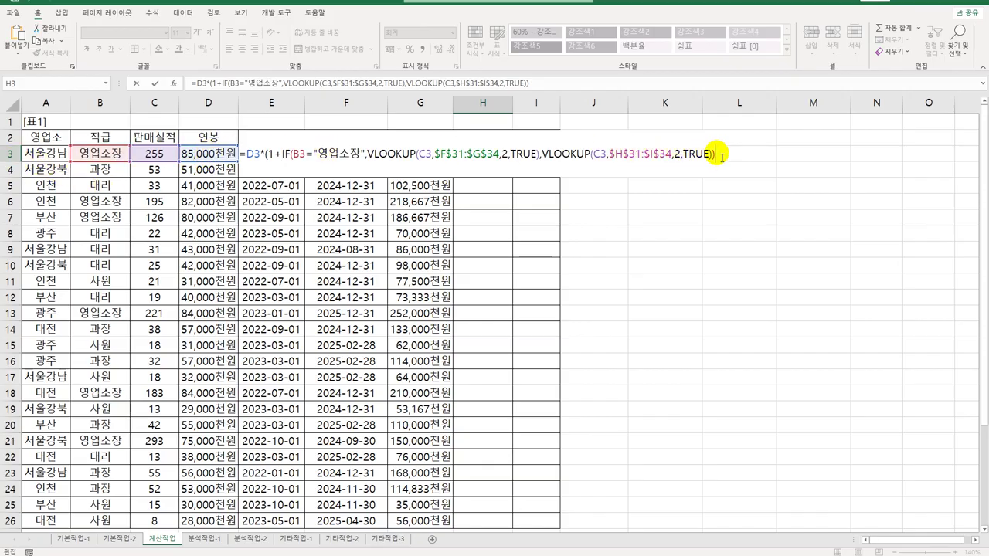
{"action": "key", "text": "ctrl+Return"}
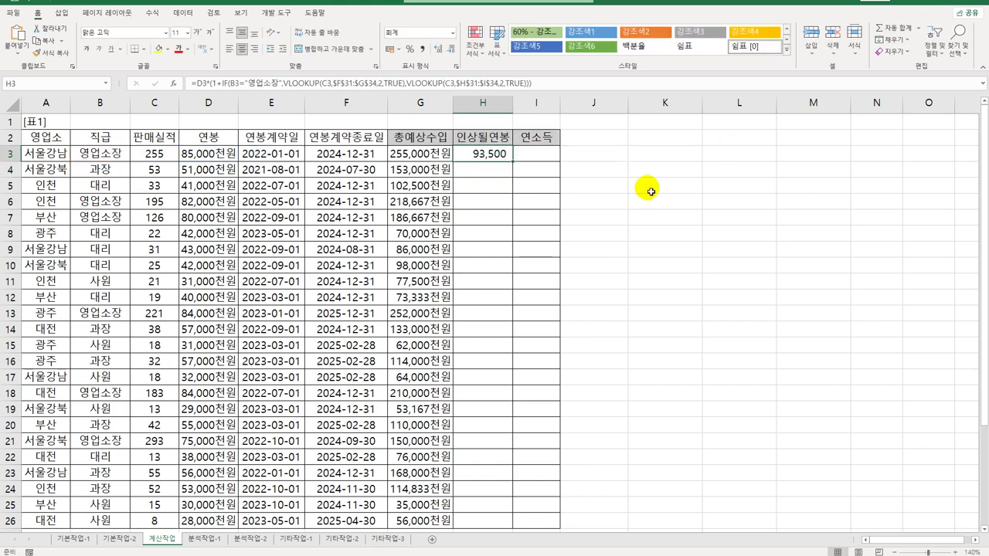
{"action": "double_click", "coordinate": [514, 161]}
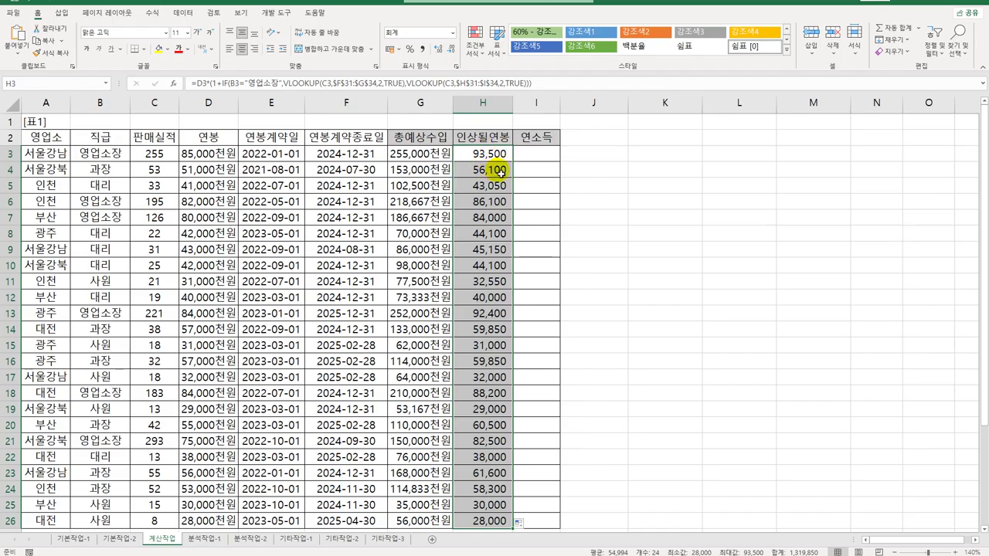
Step: Wrap the whole H3 formula in TRUNC with -3 as the number of digits and enter it
{"action": "double_click", "coordinate": [476, 159]}
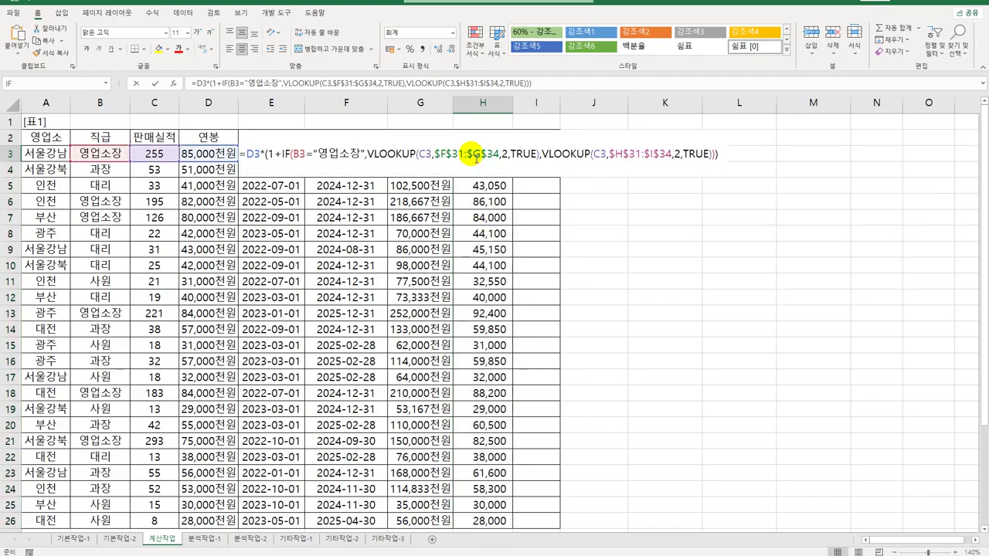
{"action": "left_click", "coordinate": [245, 154]}
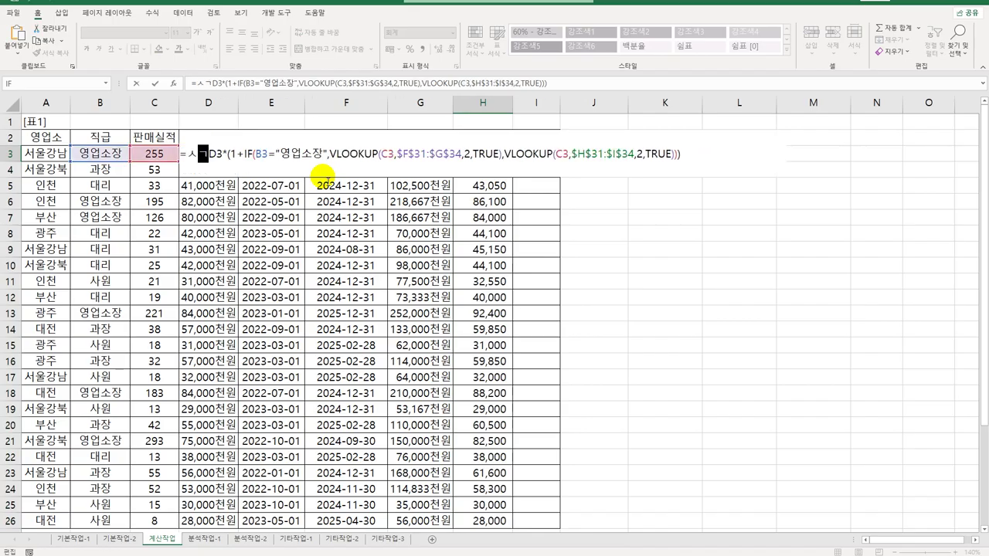
{"action": "type", "text": "tr"}
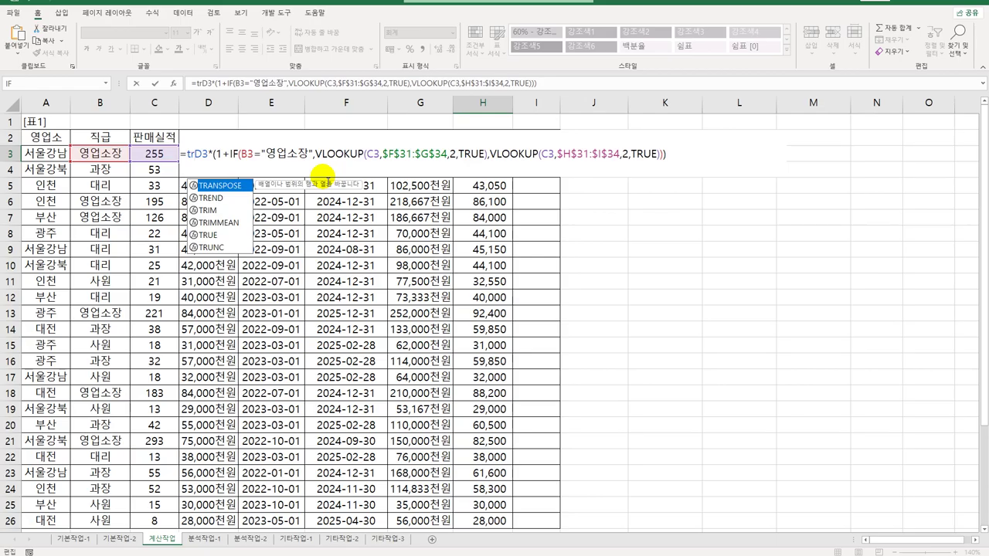
{"action": "key", "text": "Down"}
{"action": "key", "text": "Down"}
{"action": "key", "text": "Down"}
{"action": "key", "text": "Down"}
{"action": "key", "text": "Down"}
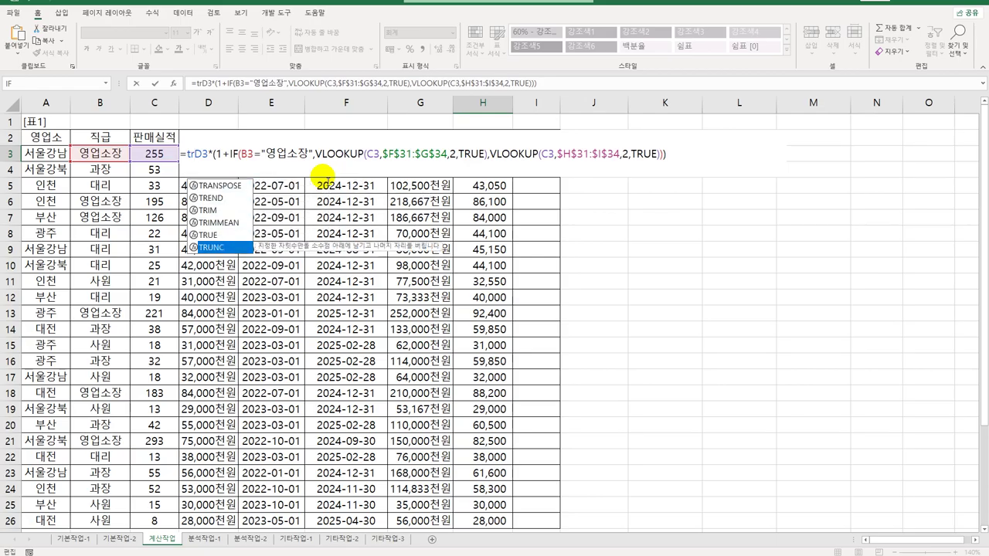
{"action": "key", "text": "Tab"}
{"action": "type", "text": ","}
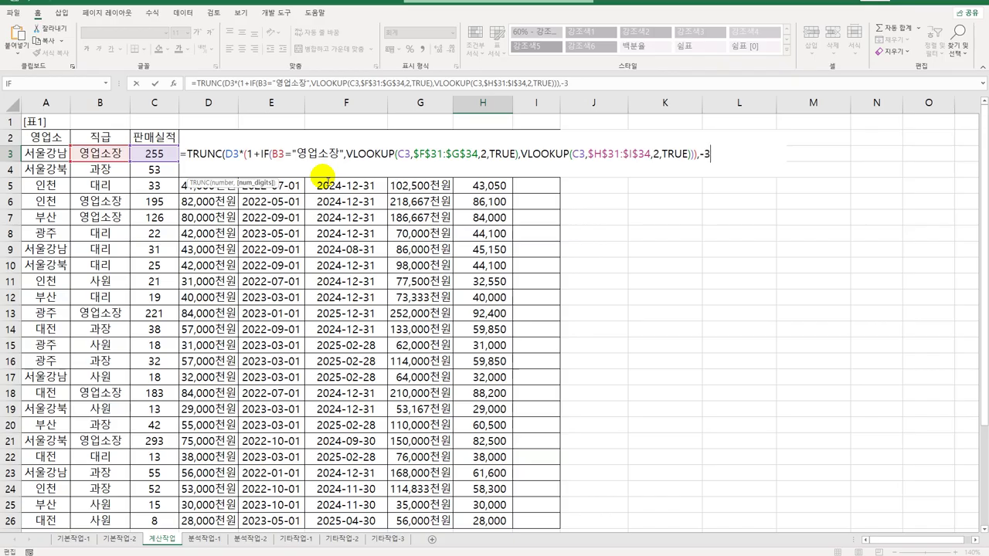
{"action": "type", "text": ")"}
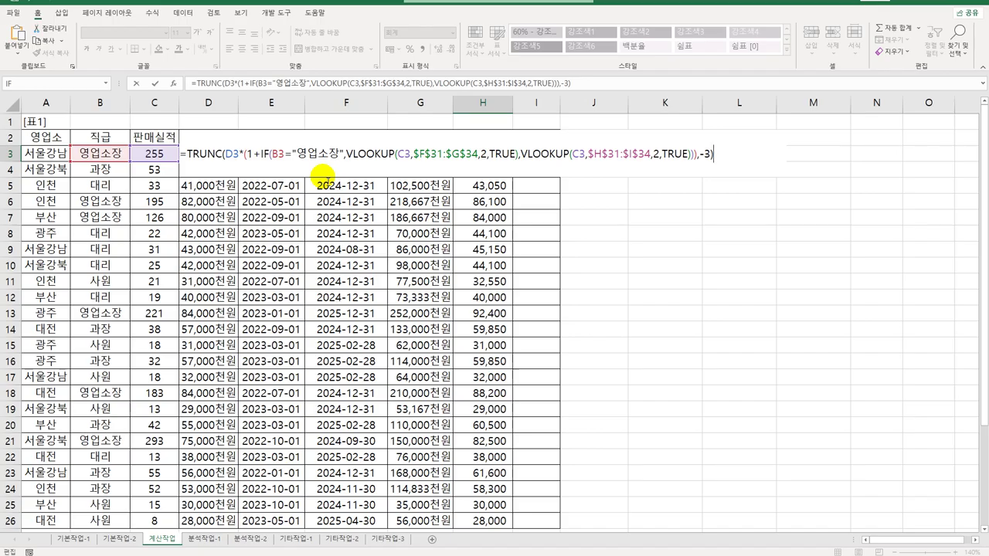
{"action": "key", "text": "Return"}
Step: Fill the TRUNC formula from H3 down the 인상될연봉 column to H26
{"action": "left_click", "coordinate": [502, 155]}
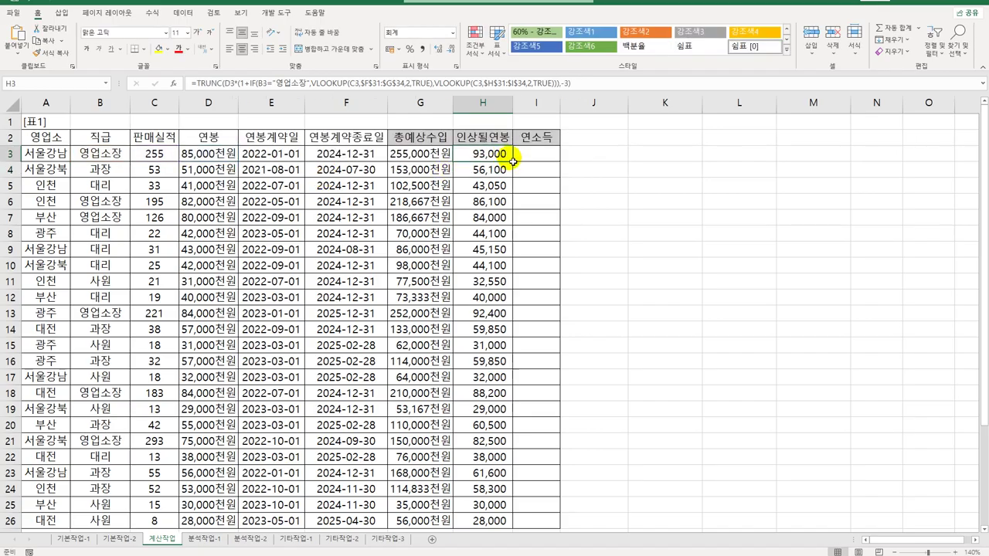
{"action": "double_click", "coordinate": [511, 162]}
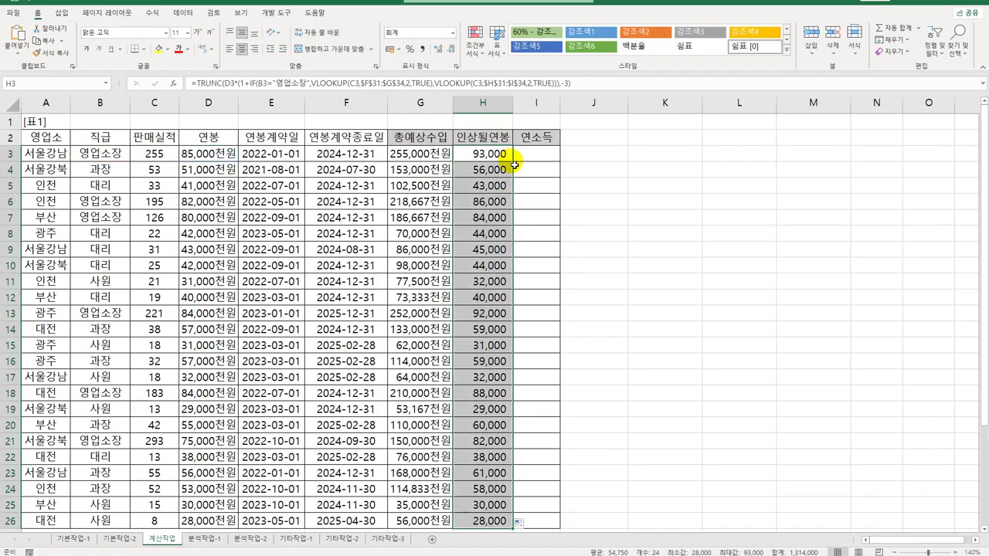
{"action": "left_click", "coordinate": [503, 158]}
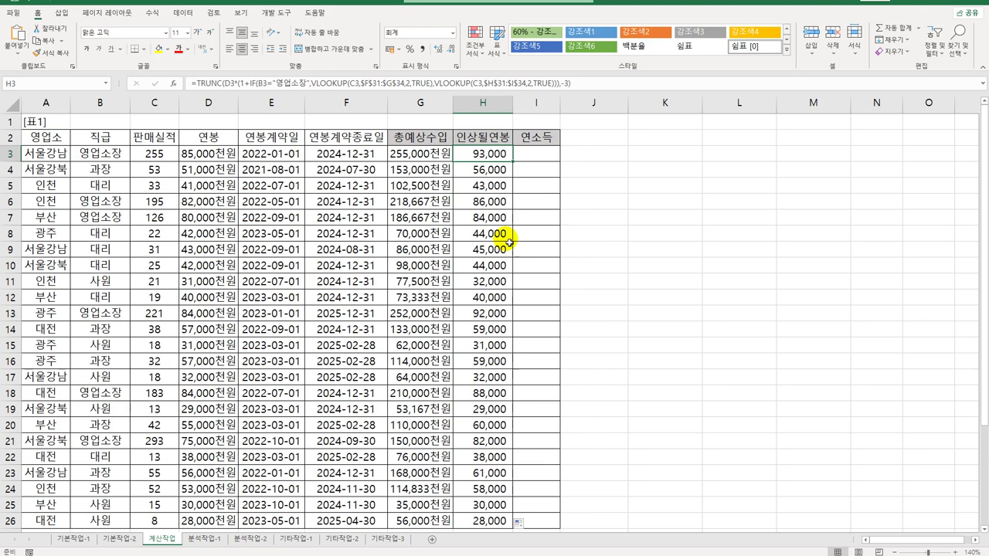
Step: Select I3 in the 연소득 column, open the Visual Basic editor and insert a new module
{"action": "left_click", "coordinate": [542, 156]}
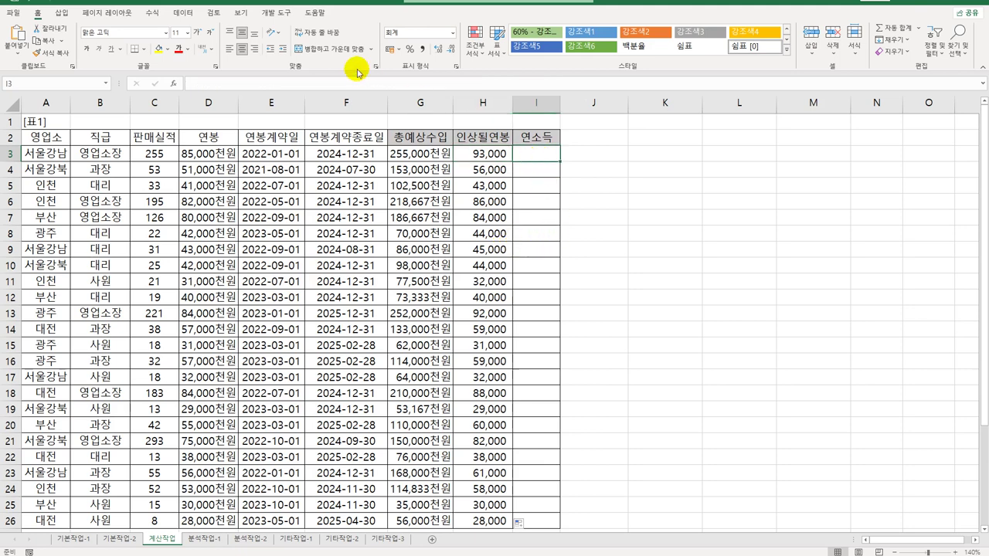
{"action": "left_click", "coordinate": [278, 13]}
{"action": "left_click", "coordinate": [14, 40]}
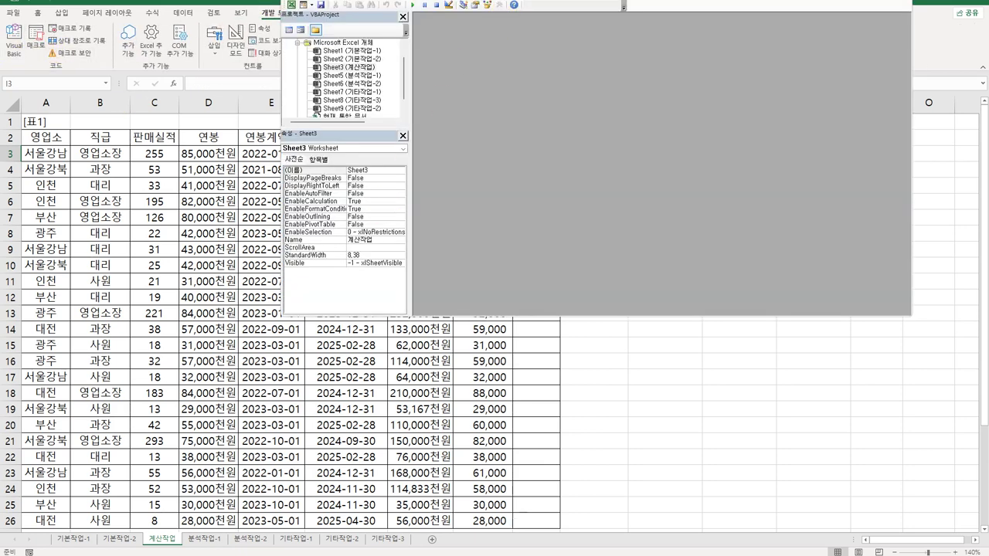
{"action": "left_click", "coordinate": [383, 2]}
{"action": "left_click", "coordinate": [393, 23]}
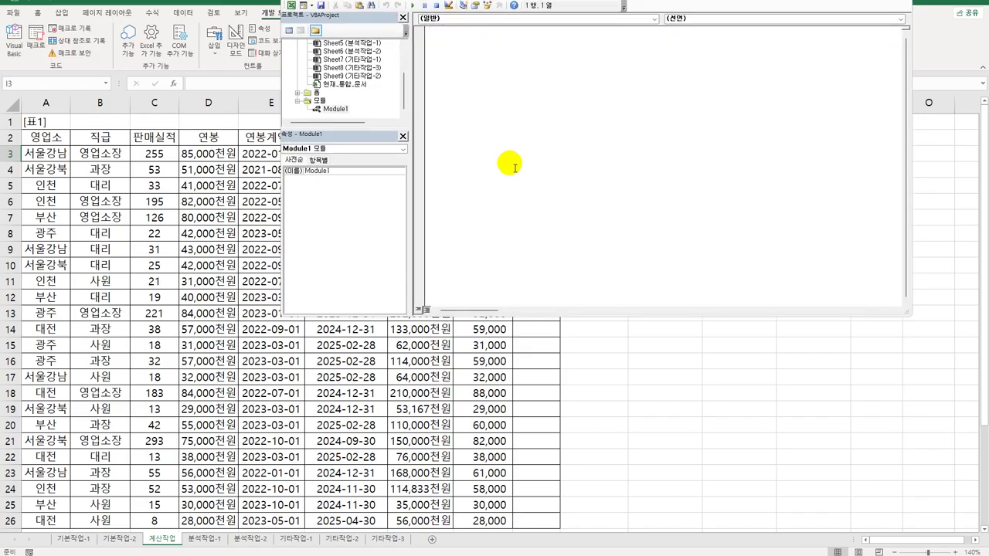
Step: Declare the public function fn연소득 with the parameters 직급, 판매실적 and 연봉 in the new module
{"action": "type", "text": "publ"}
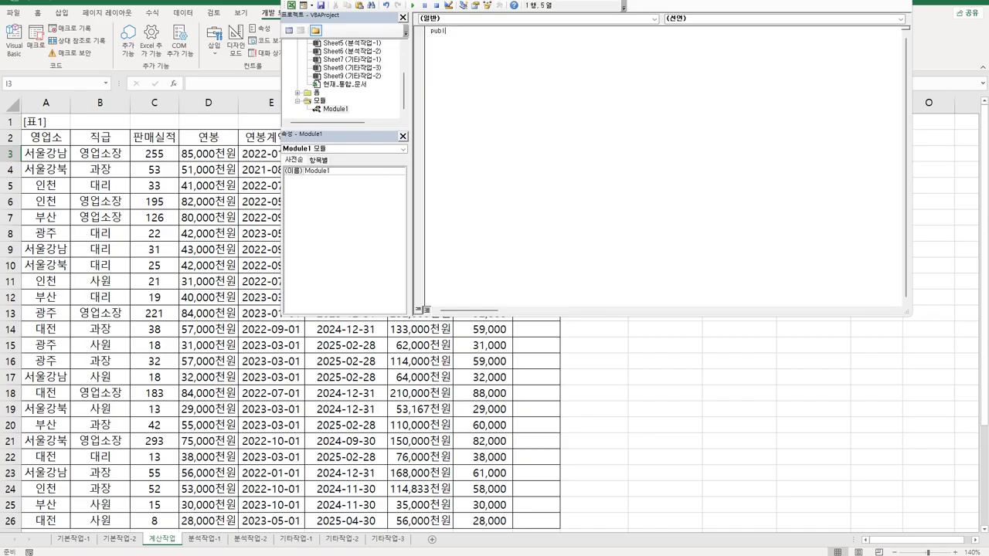
{"action": "type", "text": "ic function fn연소득(직급, 판매실적,"}
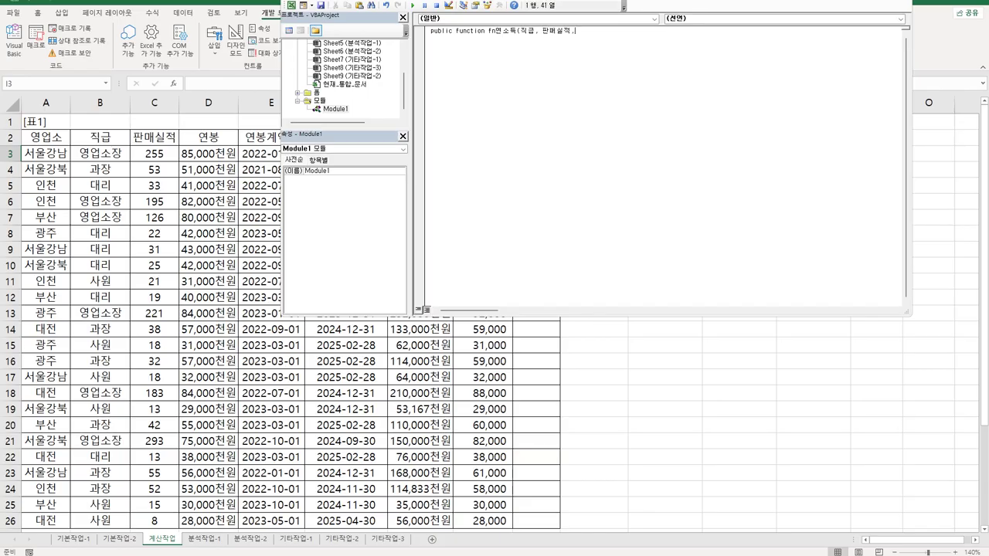
{"action": "type", "text": " 연봉)"}
{"action": "key", "text": "Return"}
{"action": "key", "text": "Return"}
Step: Start the function body with the condition If 직급 <> "영업소장" Then
{"action": "type", "text": "if 직급"}
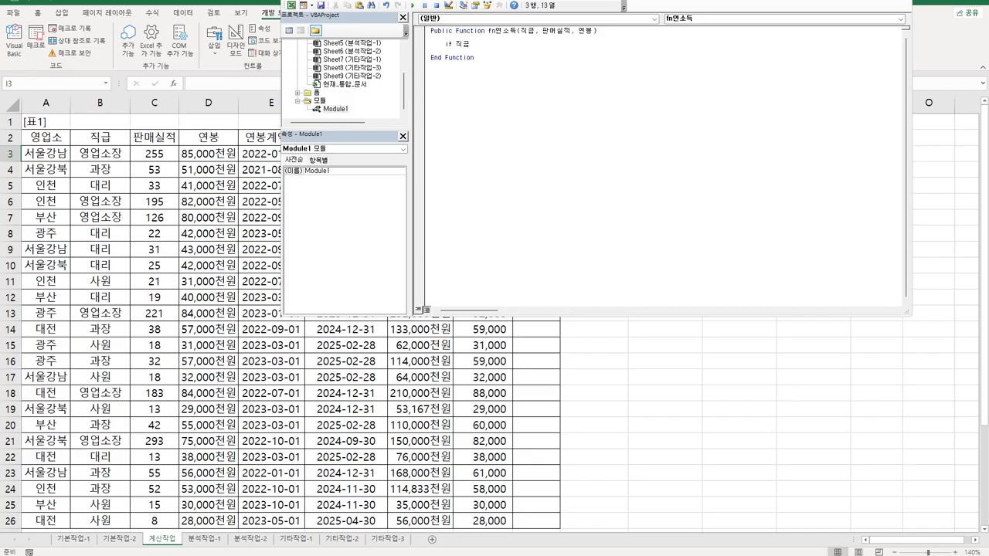
{"action": "type", "text": " <>\"dudd"}
{"action": "key", "text": "BackSpace"}
{"action": "key", "text": "BackSpace"}
{"action": "key", "text": "BackSpace"}
{"action": "key", "text": "BackSpace"}
{"action": "key", "text": "BackSpace"}
{"action": "type", "text": "\"영업소장\" Then"}
{"action": "key", "text": "Return"}
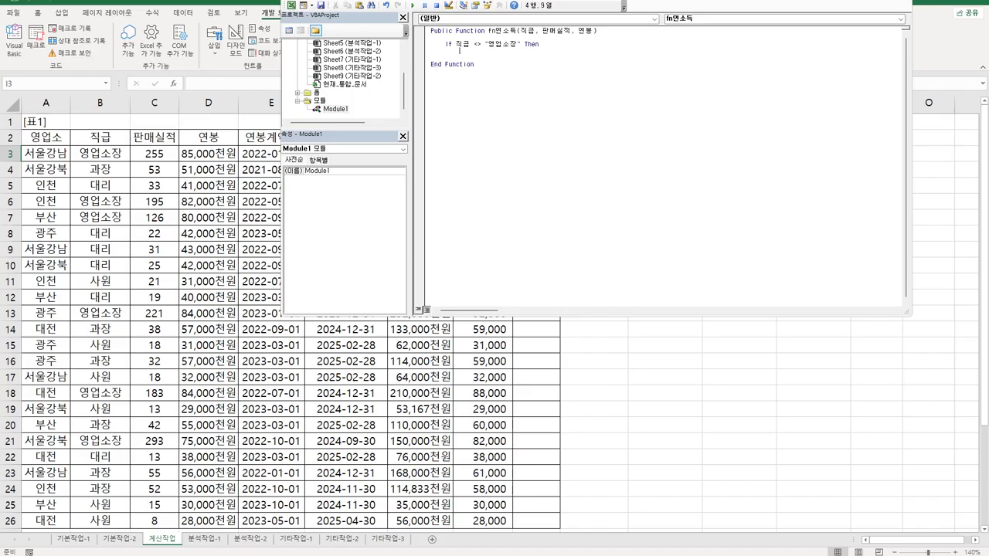
Step: Add a nested If 판매실적 >= 50 Then with the assignment fn연소득 = 연봉 + 10000
{"action": "type", "text": "if 판매실적 >=50 Then"}
{"action": "key", "text": "Return"}
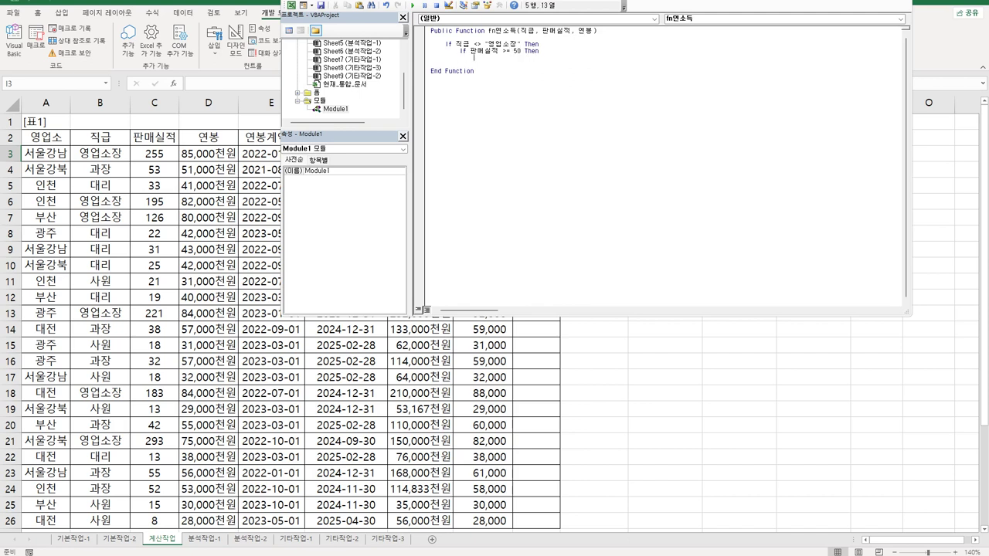
{"action": "type", "text": "fn연소득 = 연봉 + 10000"}
{"action": "key", "text": "Return"}
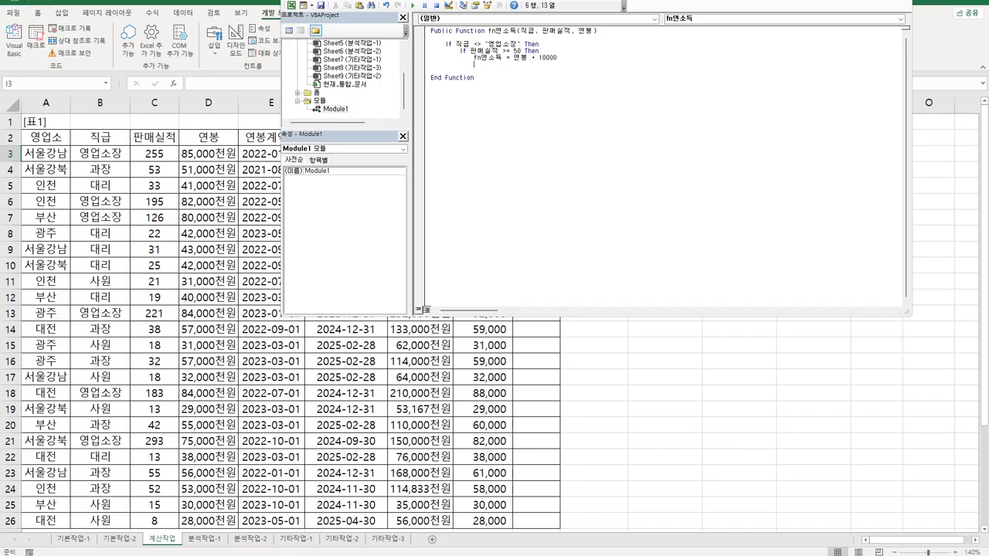
Step: Add the branch ElseIf 판매시리적 >= 20 Then to the nested If, with an indented line below it
{"action": "key", "text": "BackSpace"}
{"action": "type", "text": "elseif 판매실리적 >=20"}
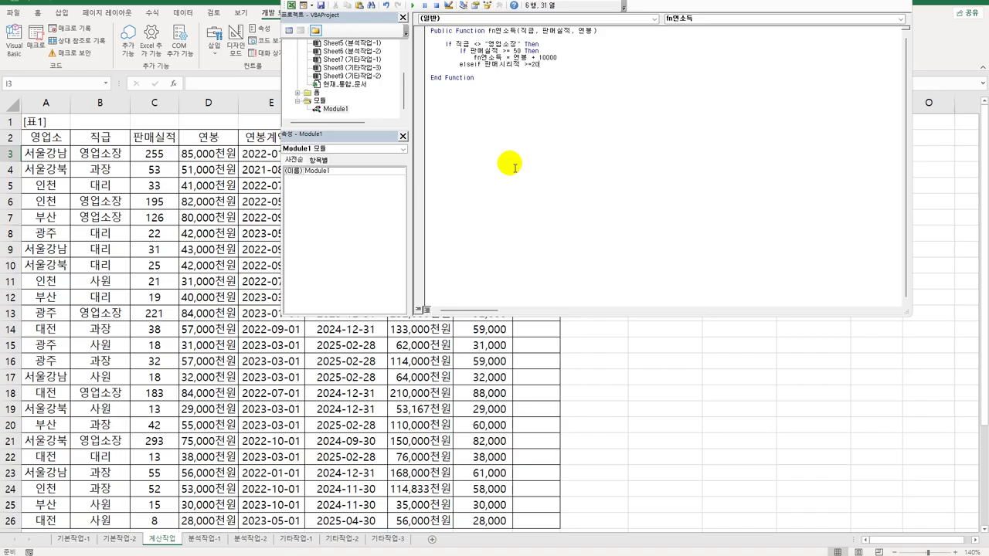
{"action": "type", "text": " then"}
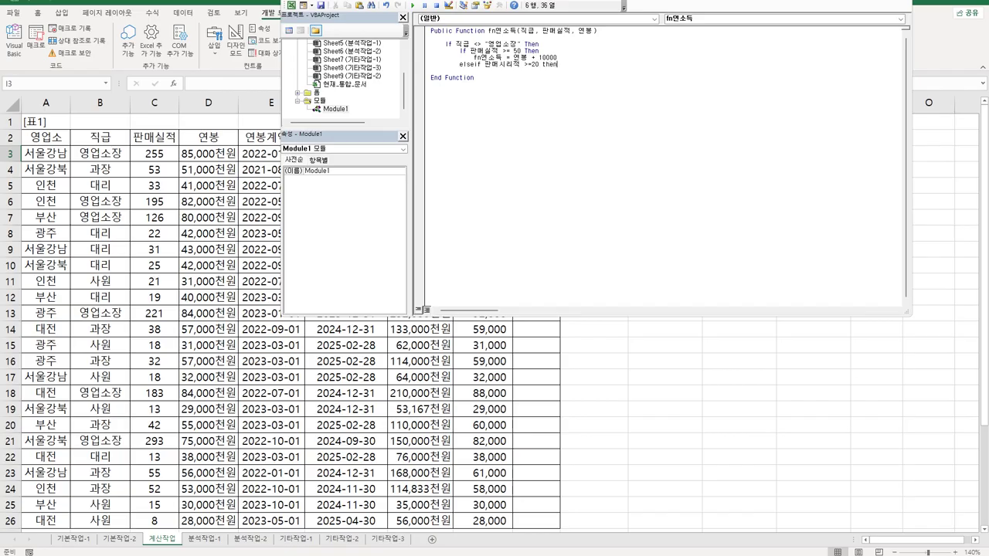
{"action": "key", "text": "Return"}
{"action": "key", "text": "Tab"}
Step: Copy the line fn연소득 = 연봉 + 10000 into the ElseIf branch
{"action": "key", "text": "Up"}
{"action": "key", "text": "Up"}
{"action": "key", "text": "shift+End"}
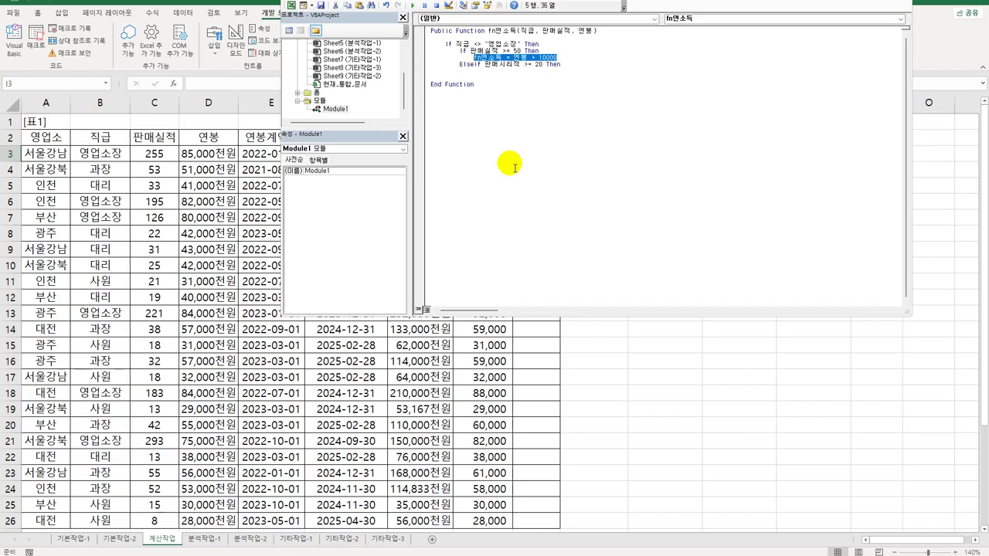
{"action": "key", "text": "ctrl+c"}
{"action": "key", "text": "Down"}
{"action": "key", "text": "Down"}
{"action": "key", "text": "ctrl+v"}
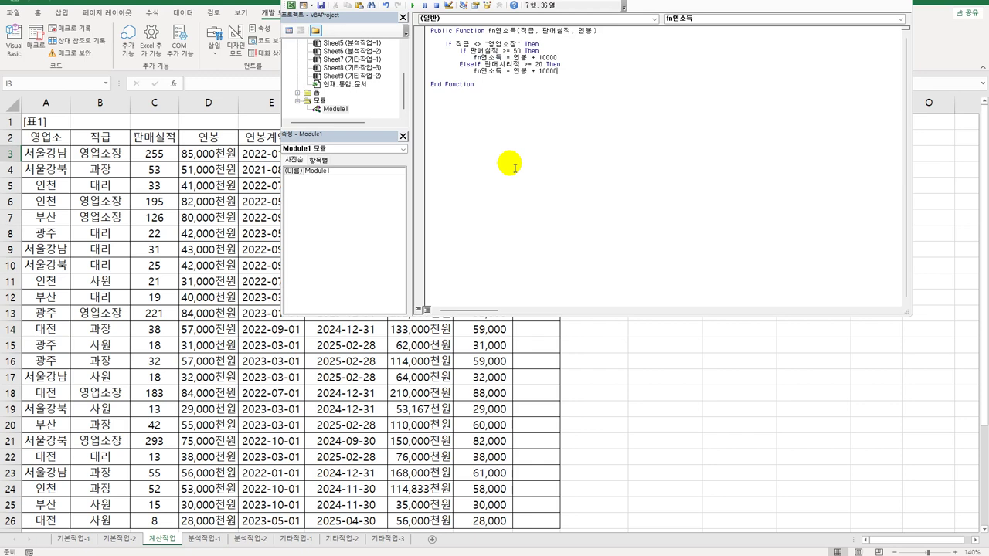
Step: Change the amount added in the ElseIf branch to 5000 so it reads fn연소득 = 연봉 + 5000, with a new line below
{"action": "key", "text": "shift+Left"}
{"action": "key", "text": "shift+Left"}
{"action": "key", "text": "shift+Left"}
{"action": "key", "text": "shift+Left"}
{"action": "key", "text": "shift+Left"}
{"action": "type", "text": "뒤"}
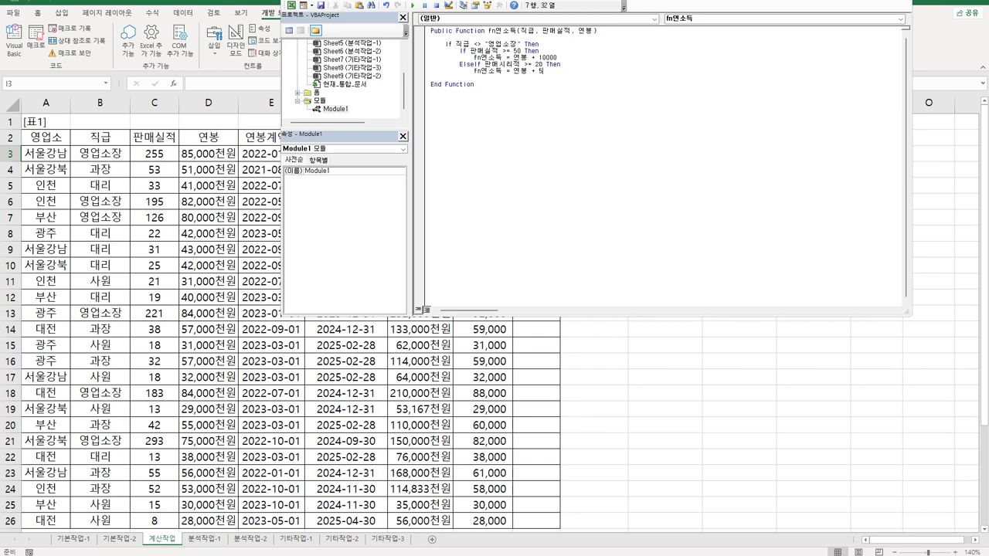
{"action": "key", "text": "BackSpace"}
{"action": "type", "text": "5000"}
{"action": "key", "text": "Return"}
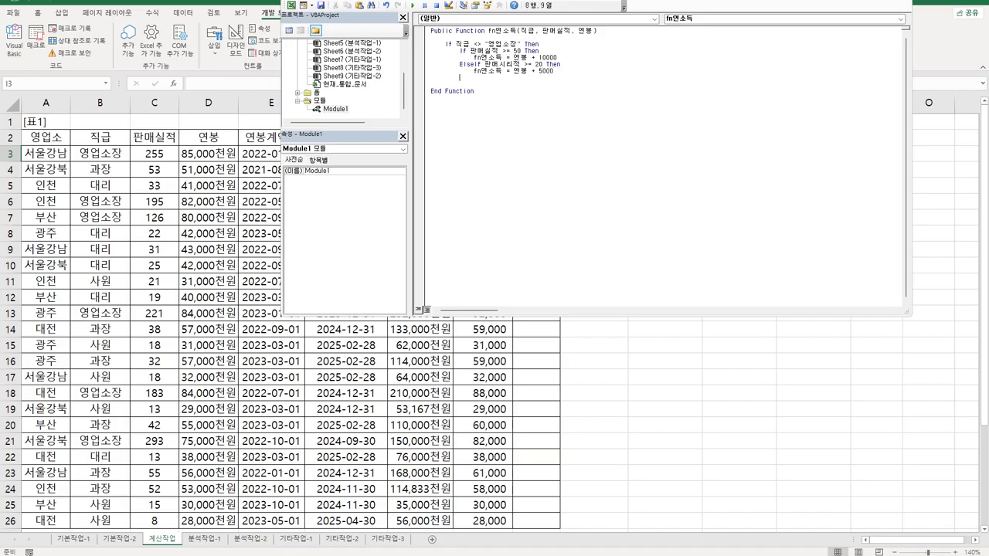
Step: Add an Else branch to the nested If with the assignment fn연소득 = 연봉
{"action": "type", "text": "Else"}
{"action": "key", "text": "Return"}
{"action": "key", "text": "Tab"}
{"action": "key", "text": "ctrl+v"}
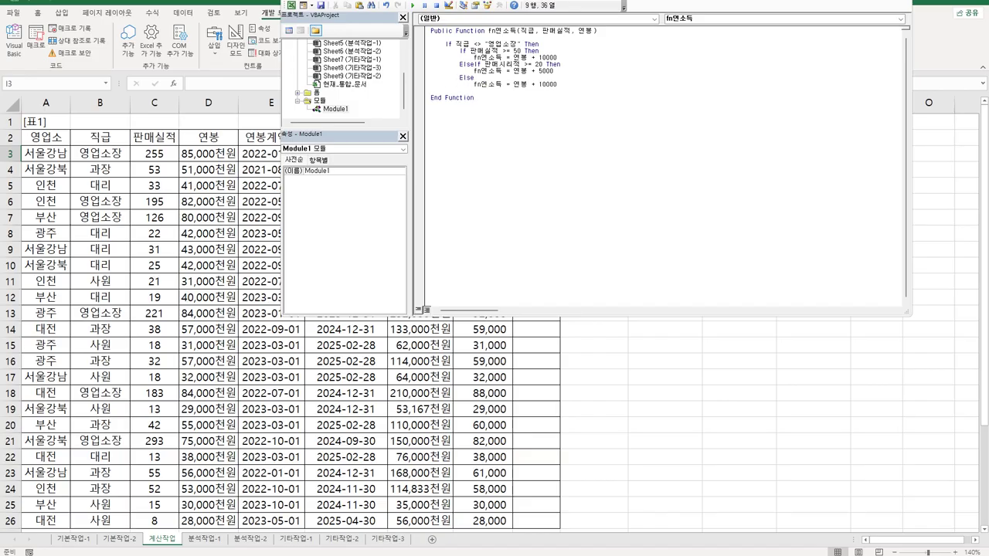
{"action": "key", "text": "shift+Left"}
{"action": "key", "text": "shift+Left"}
{"action": "key", "text": "shift+Left"}
{"action": "key", "text": "shift+Left"}
{"action": "key", "text": "shift+Left"}
{"action": "key", "text": "shift+Left"}
{"action": "key", "text": "shift+Left"}
{"action": "key", "text": "BackSpace"}
{"action": "key", "text": "Return"}
{"action": "key", "text": "BackSpace"}
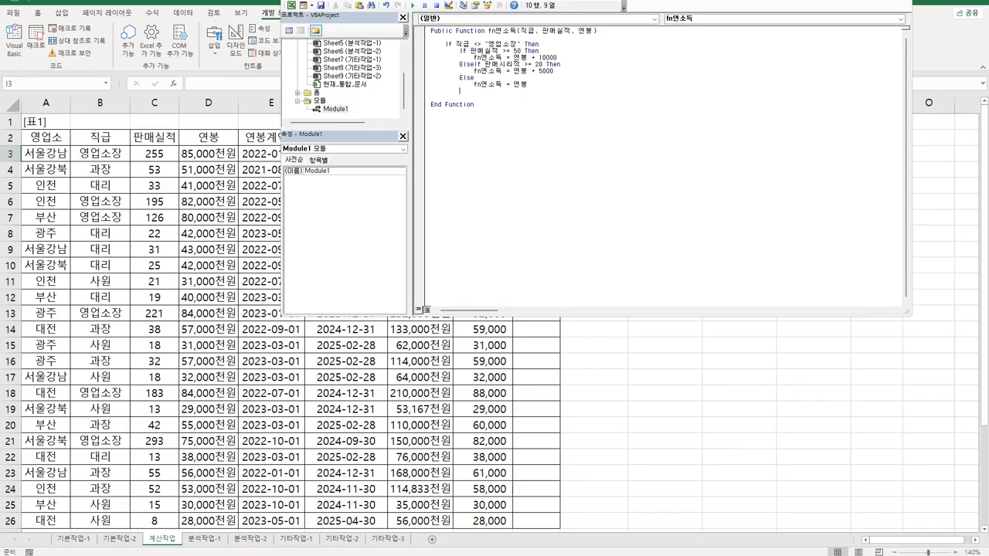
Step: Close the nested If with End If and add an Else branch to the outer If containing fn연소득 = 연봉
{"action": "type", "text": "end if"}
{"action": "key", "text": "Return"}
{"action": "type", "text": "else"}
{"action": "key", "text": "Return"}
{"action": "key", "text": "ctrl+v"}
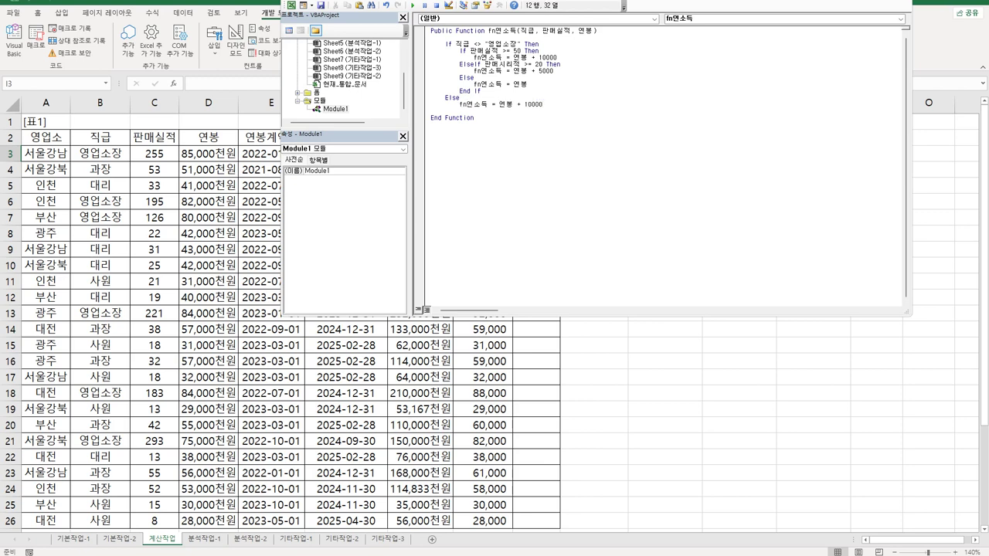
{"action": "key", "text": "shift+Left"}
{"action": "key", "text": "shift+Left"}
{"action": "key", "text": "shift+Left"}
{"action": "key", "text": "shift+Left"}
{"action": "key", "text": "shift+Left"}
{"action": "key", "text": "shift+Left"}
{"action": "key", "text": "shift+Left"}
{"action": "key", "text": "shift+Left"}
{"action": "key", "text": "Delete"}
{"action": "key", "text": "Return"}
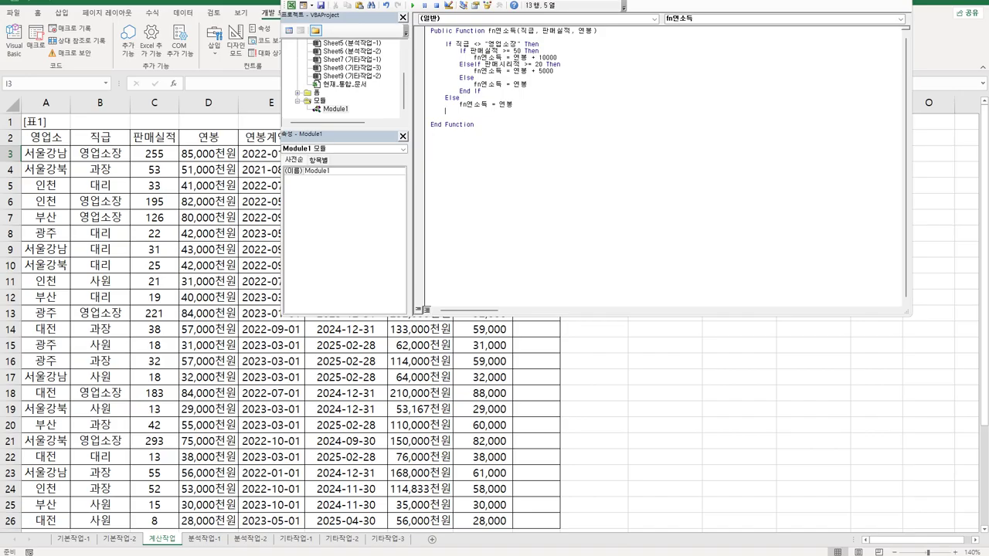
Step: Close the outer If with End If and return to the Excel worksheet
{"action": "type", "text": "end if"}
{"action": "left_click", "coordinate": [501, 132]}
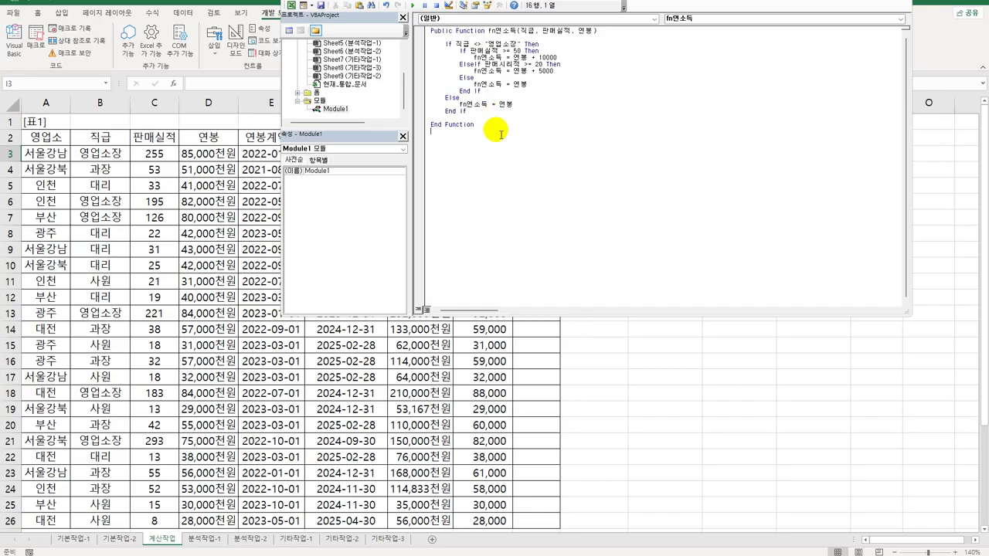
{"action": "key", "text": "alt+F11"}
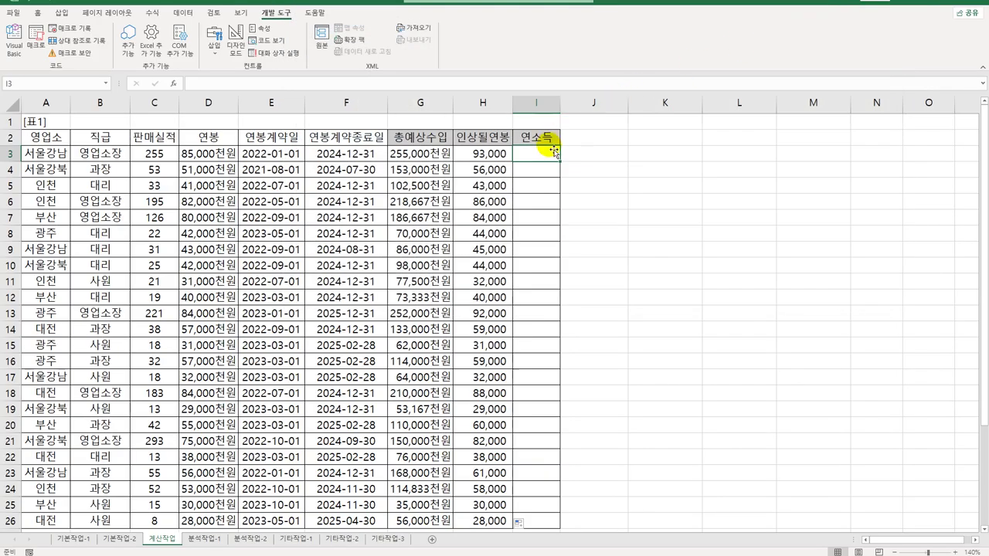
Step: Insert the user-defined function =fn연소득(B3,C3,D3) in cell I3 and fill it down the 연소득 column to row 26
{"action": "left_click", "coordinate": [173, 83]}
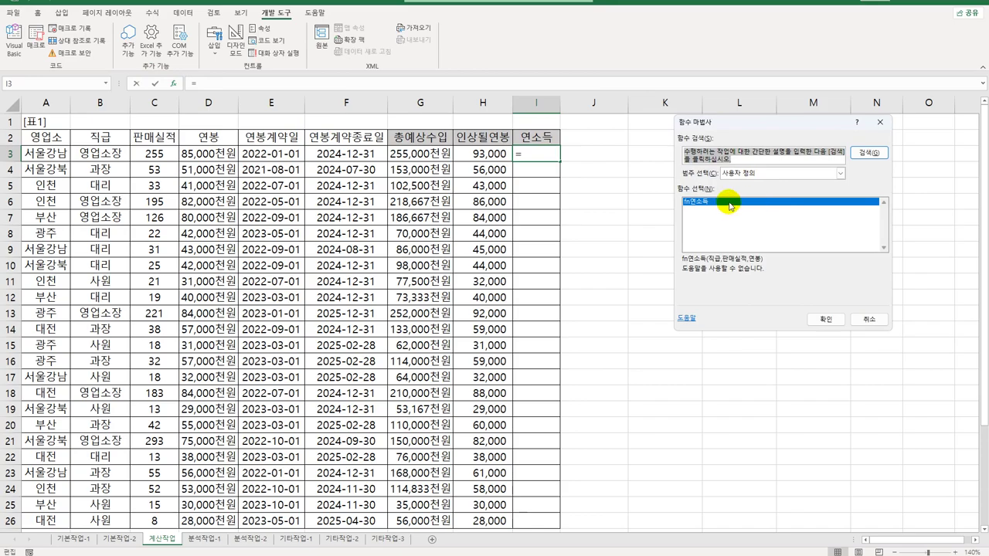
{"action": "left_click", "coordinate": [826, 319]}
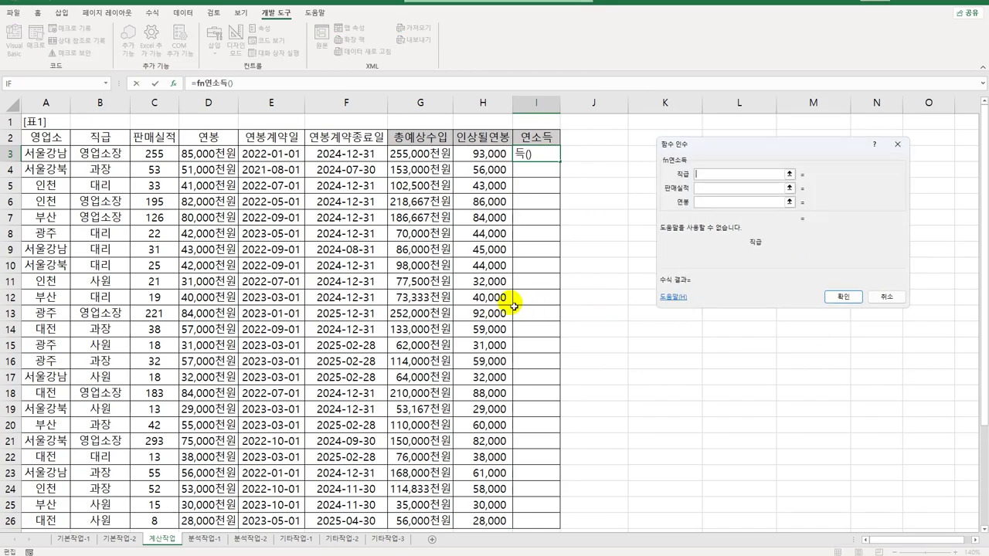
{"action": "left_click", "coordinate": [101, 153]}
{"action": "left_click", "coordinate": [722, 188]}
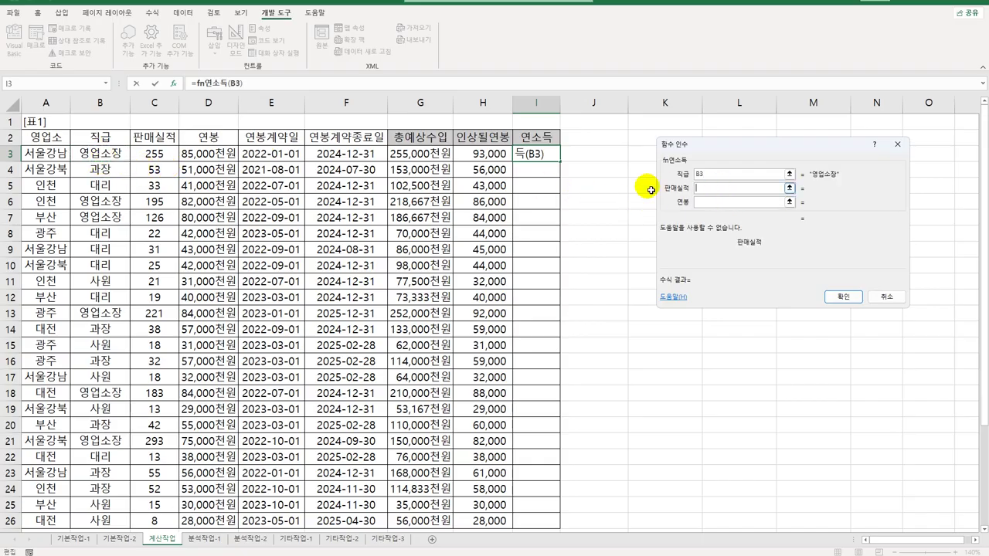
{"action": "left_click", "coordinate": [157, 153]}
{"action": "left_click", "coordinate": [730, 203]}
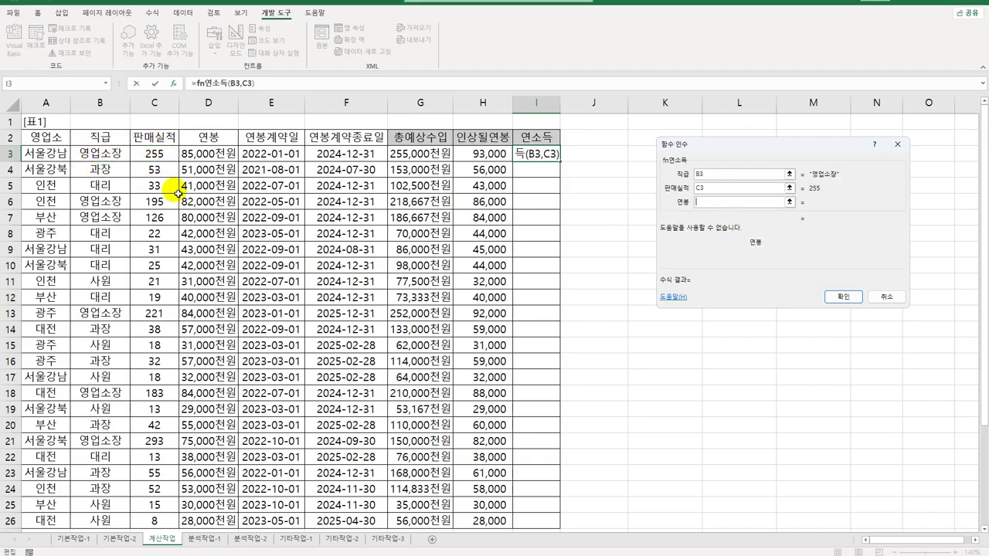
{"action": "left_click", "coordinate": [217, 159]}
{"action": "left_click", "coordinate": [843, 296]}
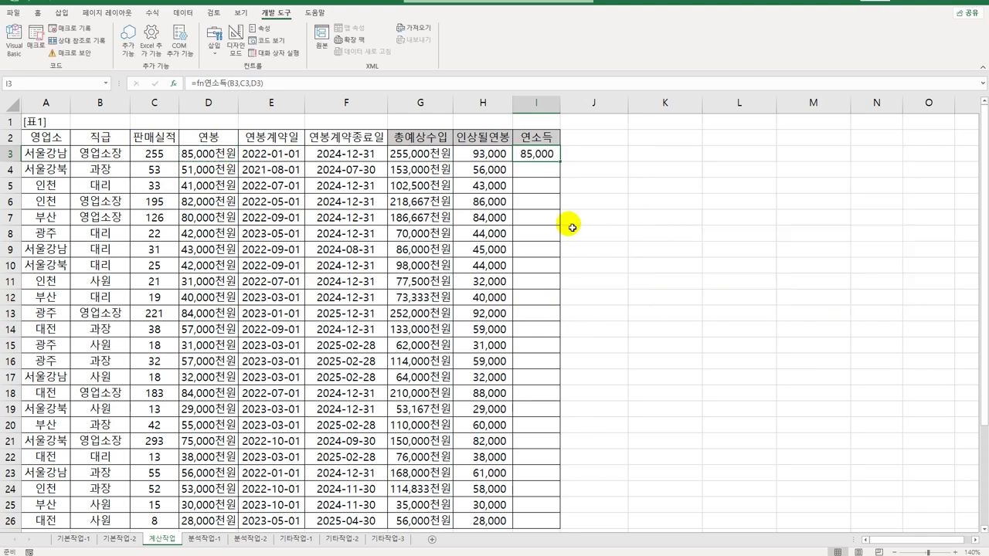
{"action": "double_click", "coordinate": [561, 162]}
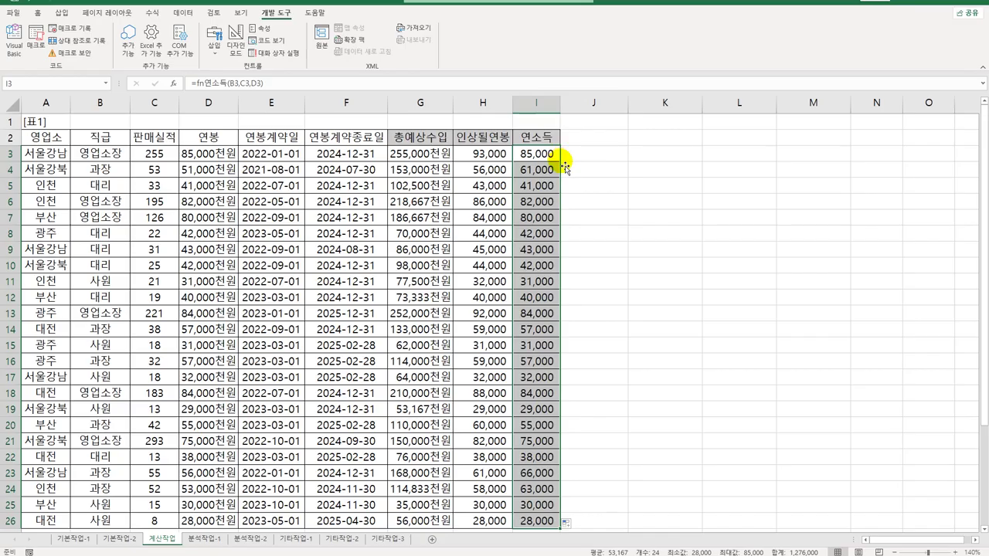
Step: Examine the empty 서울외지역 column of 표2 and the 영업소, 직급 and 연봉 data of 표1
{"action": "scroll", "coordinate": [570, 227], "scroll_direction": "down", "scroll_amount": 6}
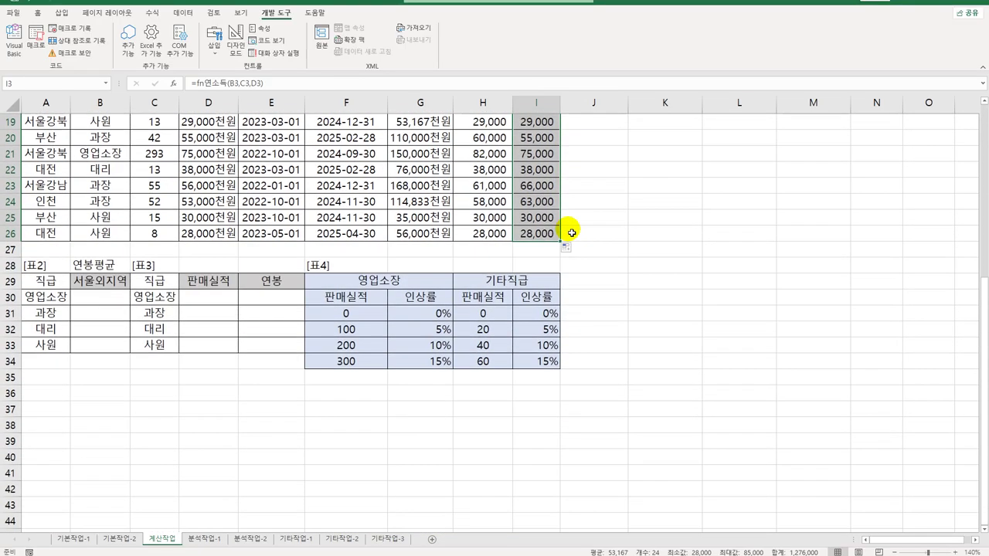
{"action": "left_click", "coordinate": [107, 304]}
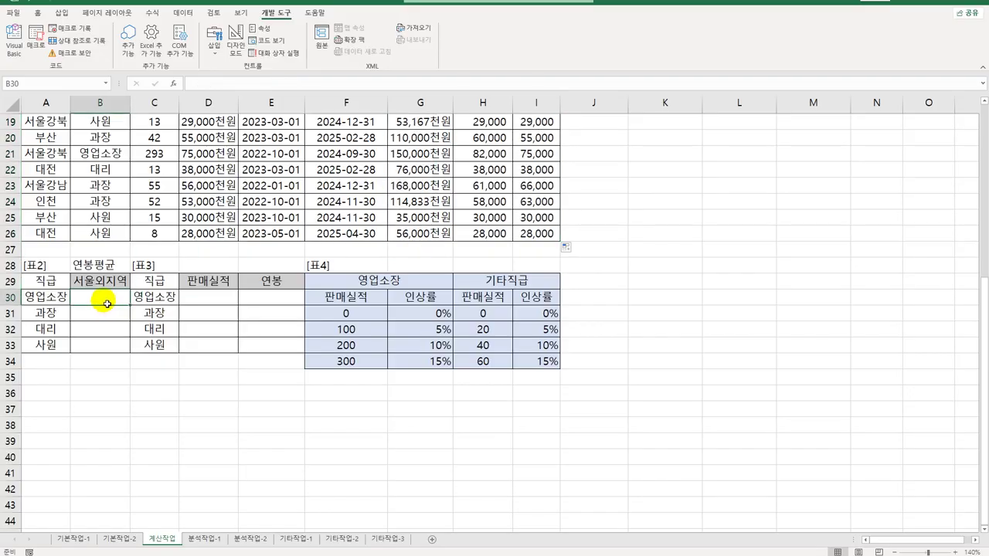
{"action": "scroll", "coordinate": [108, 304], "scroll_direction": "up", "scroll_amount": 6}
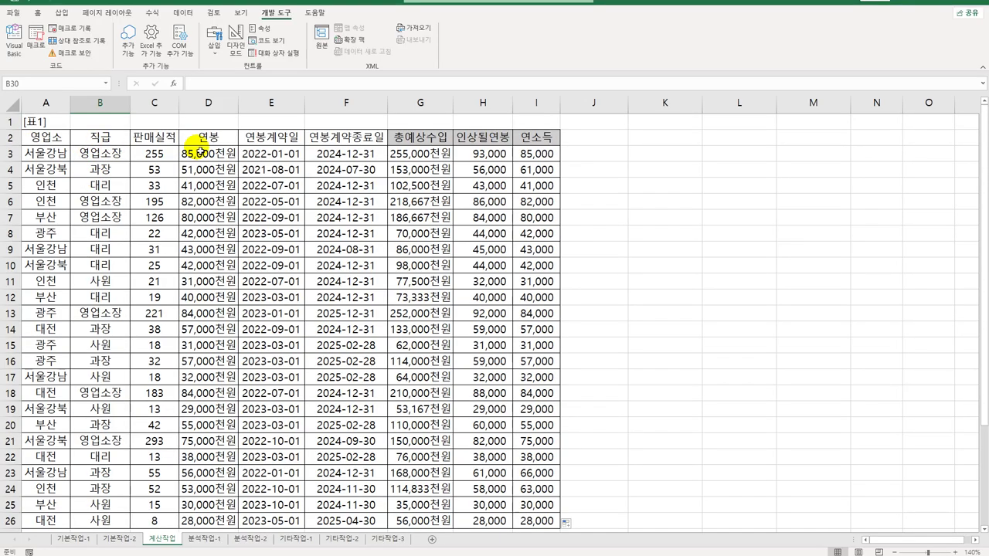
{"action": "scroll", "coordinate": [203, 260], "scroll_direction": "down", "scroll_amount": 3}
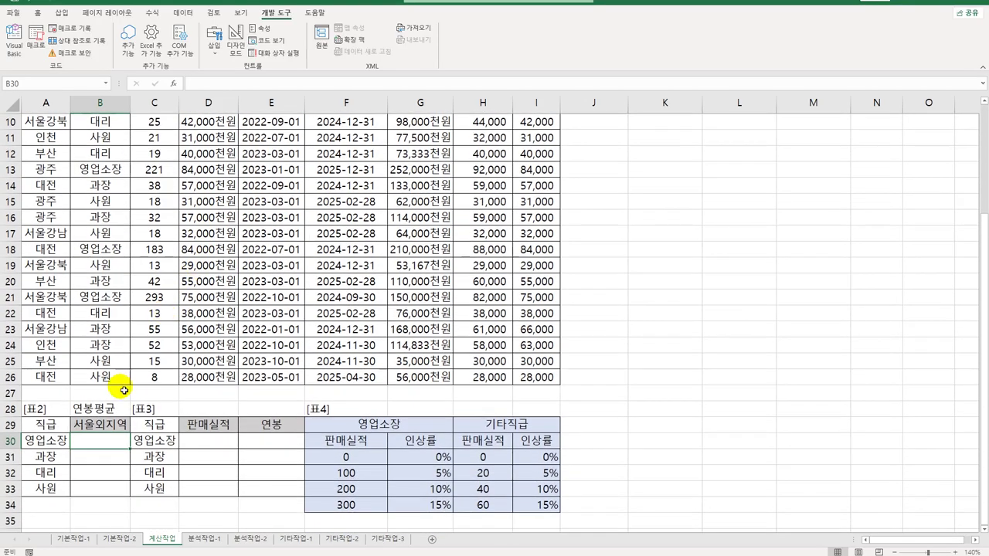
{"action": "left_click_drag", "start_coordinate": [104, 442], "coordinate": [109, 498]}
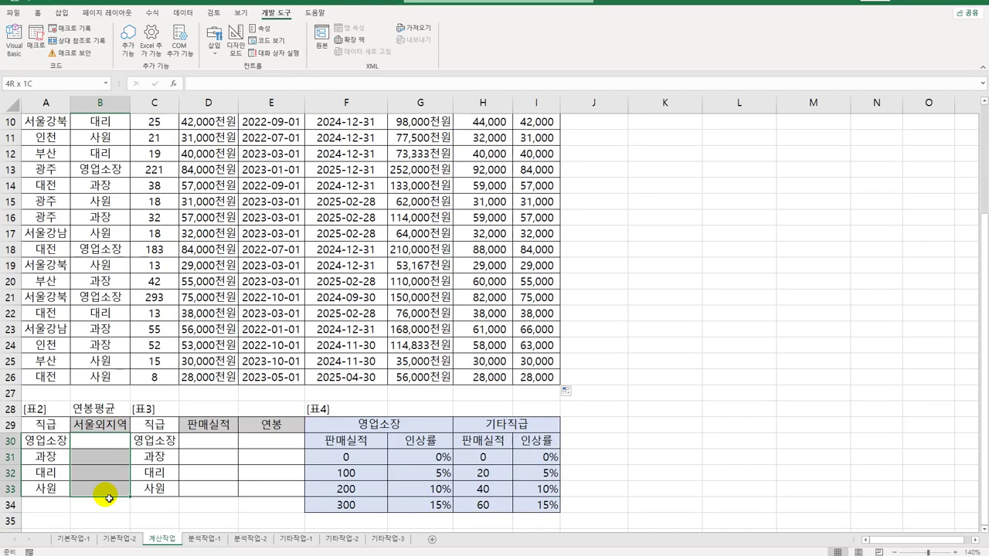
{"action": "scroll", "coordinate": [108, 497], "scroll_direction": "up", "scroll_amount": 3}
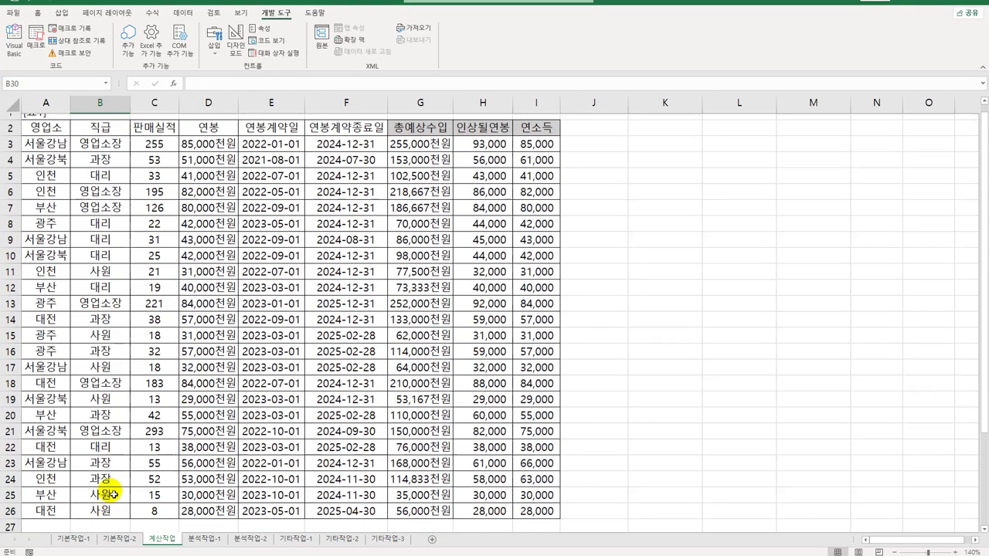
{"action": "scroll", "coordinate": [112, 490], "scroll_direction": "down", "scroll_amount": 6}
Step: Start the 서울외지역 average formula in cell B30 with =AVERAGE(if((
{"action": "left_click", "coordinate": [97, 301]}
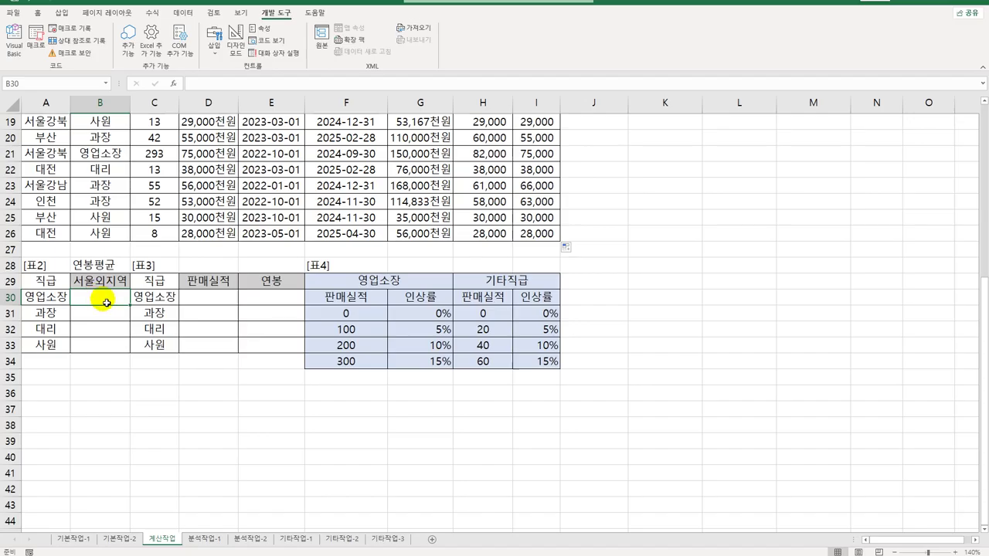
{"action": "scroll", "coordinate": [96, 300], "scroll_direction": "up", "scroll_amount": 6}
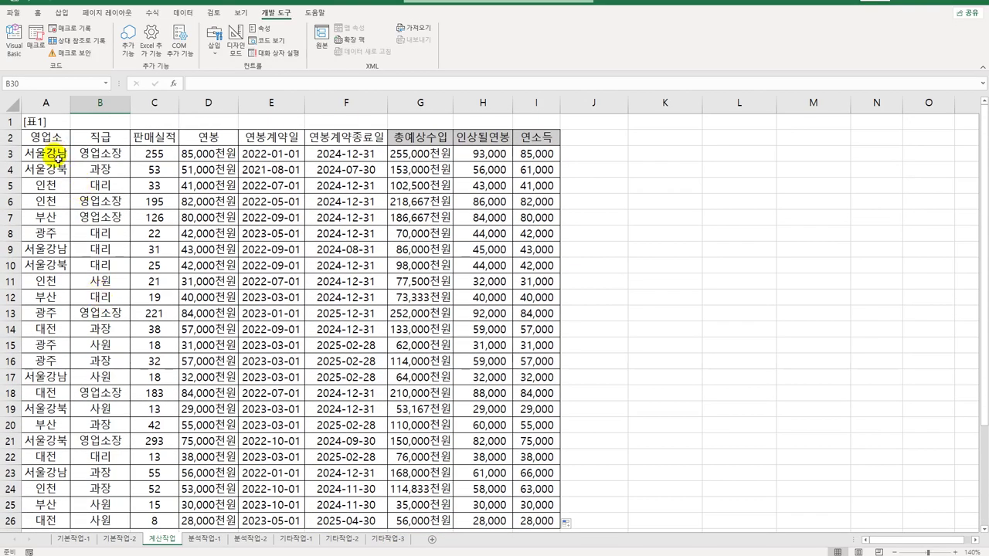
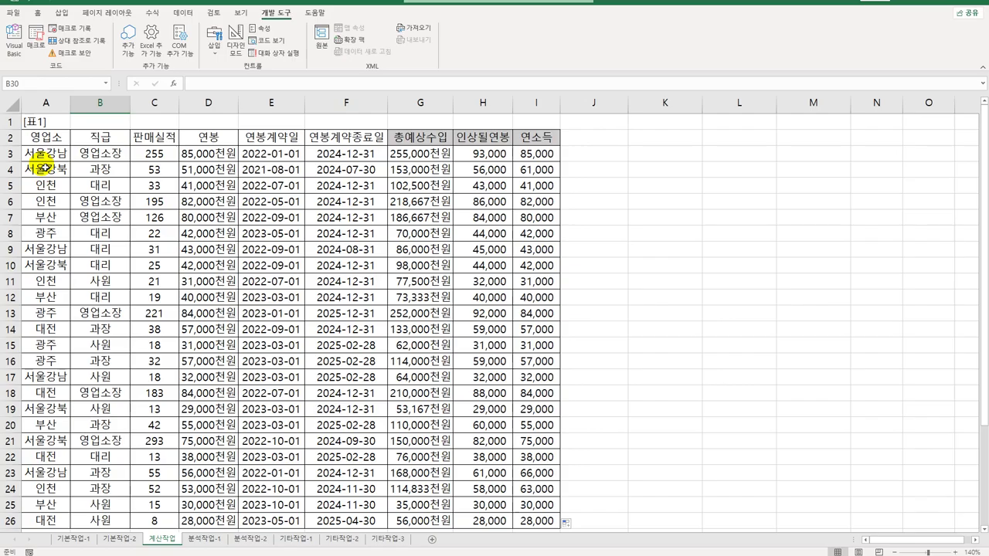
{"action": "scroll", "coordinate": [249, 379], "scroll_direction": "down", "scroll_amount": 3}
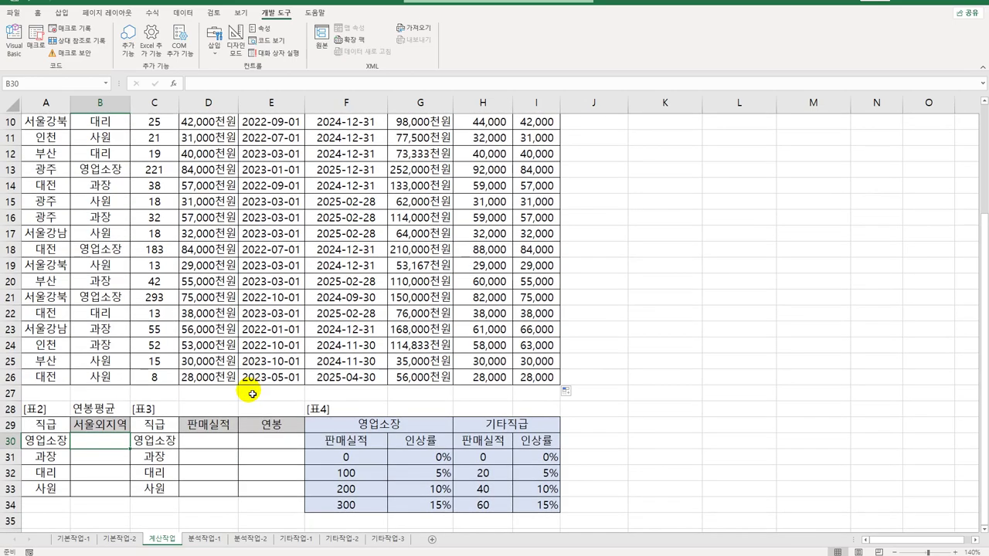
{"action": "type", "text": "="}
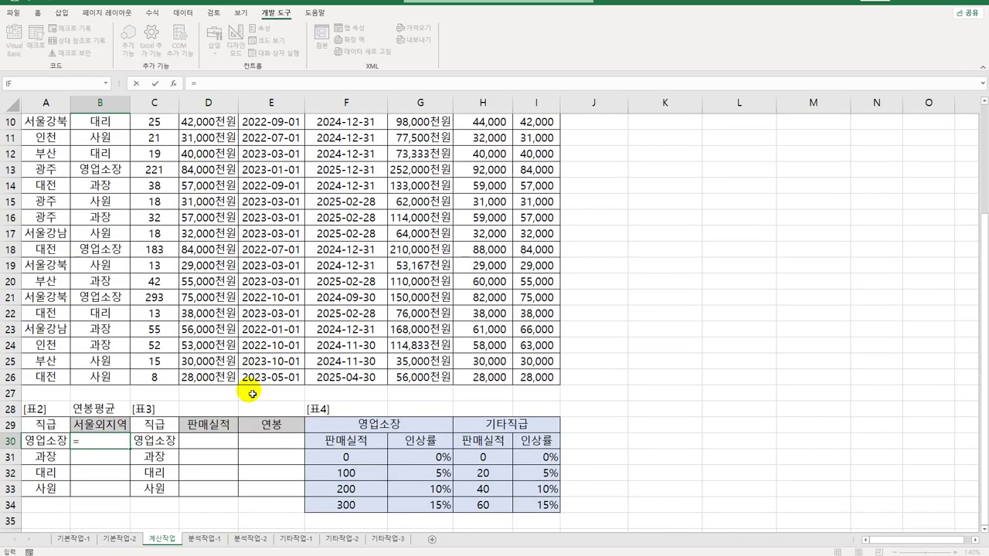
{"action": "type", "text": "ave"}
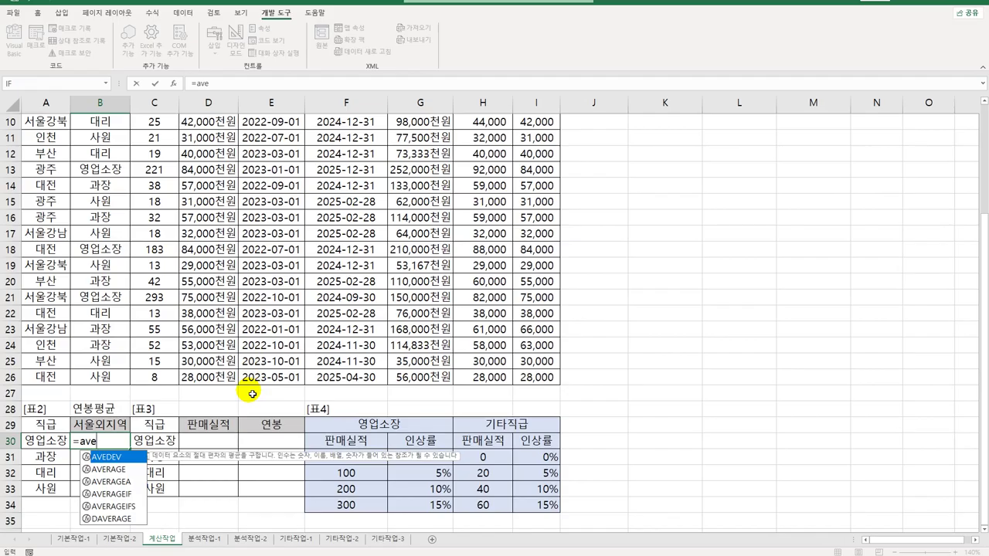
{"action": "key", "text": "Down"}
{"action": "key", "text": "Tab"}
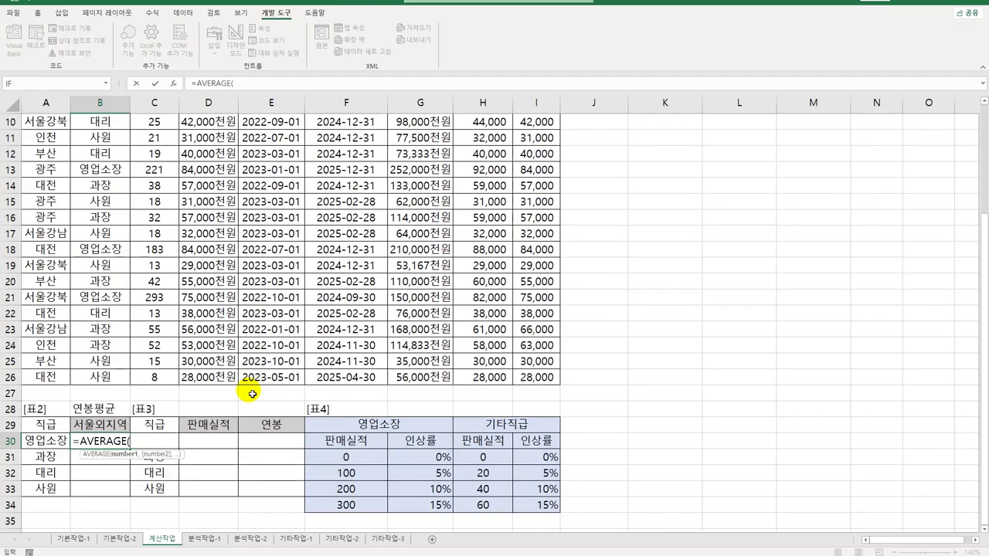
{"action": "type", "text": "if("}
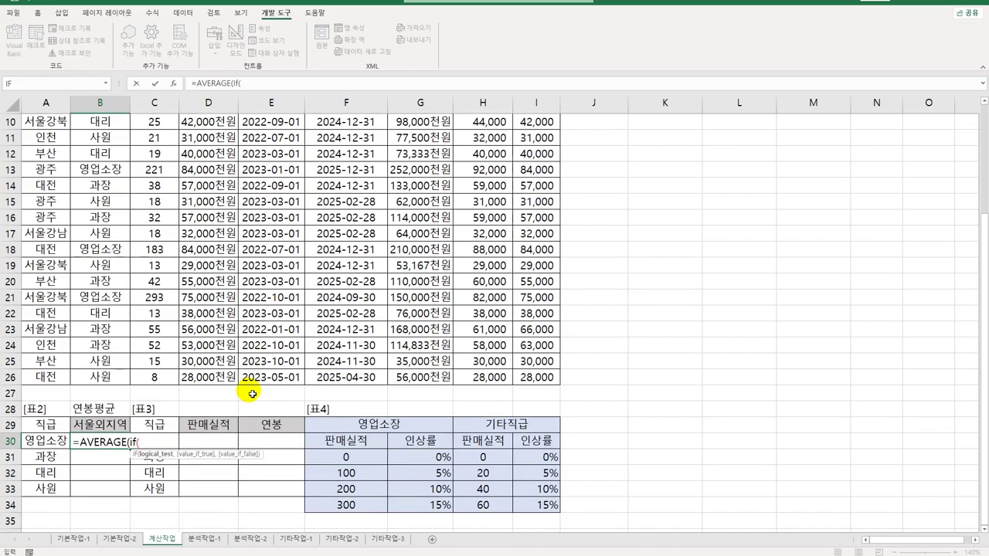
{"action": "type", "text": "("}
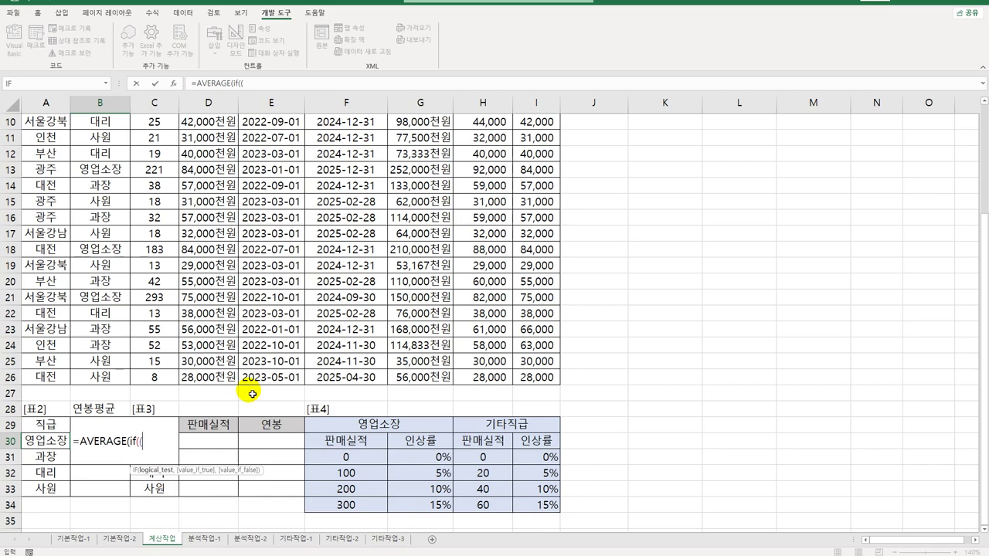
Step: Add the condition left($A$3:$A$26,2)<>"서울") to the B30 formula, followed by *( to open a second condition
{"action": "type", "text": "left("}
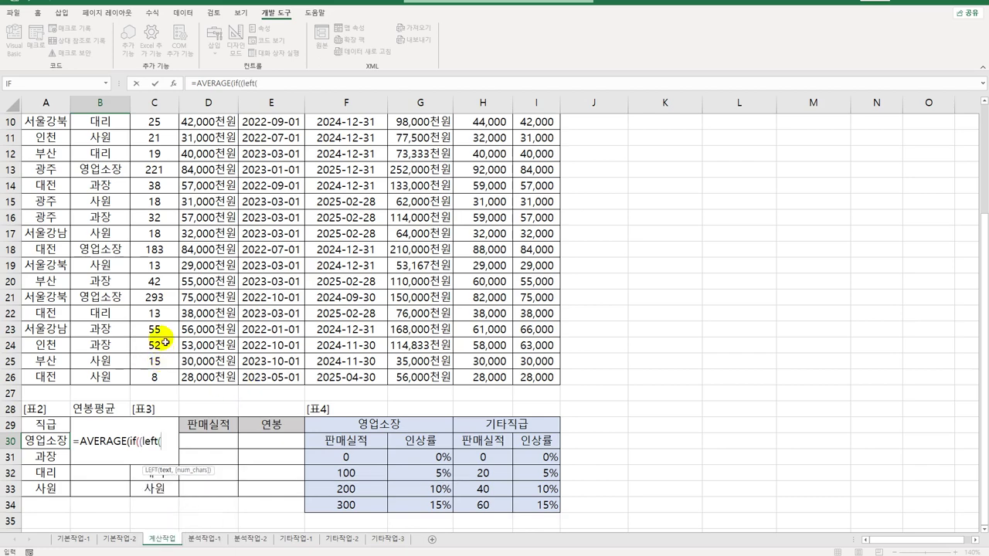
{"action": "scroll", "coordinate": [165, 343], "scroll_direction": "up", "scroll_amount": 3}
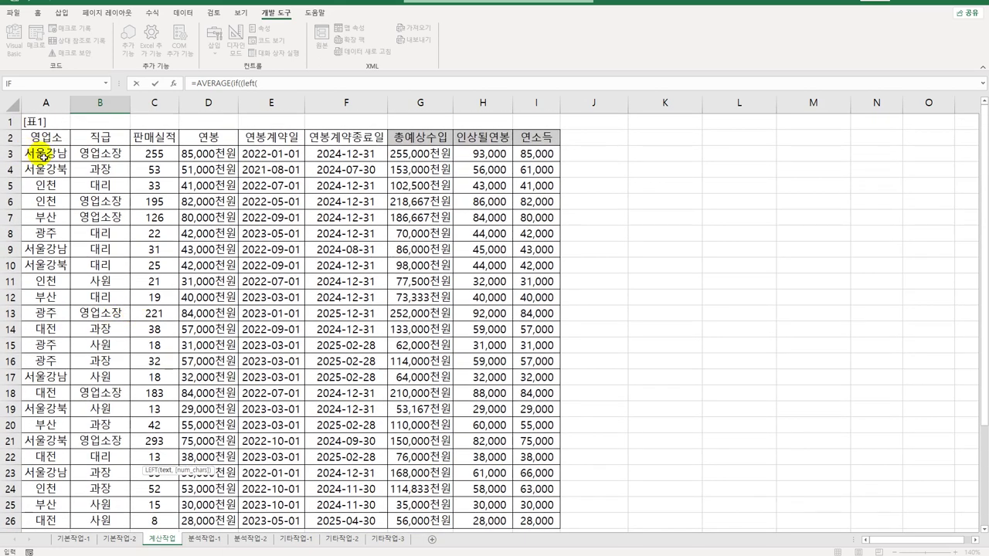
{"action": "left_click_drag", "start_coordinate": [43, 153], "coordinate": [44, 523]}
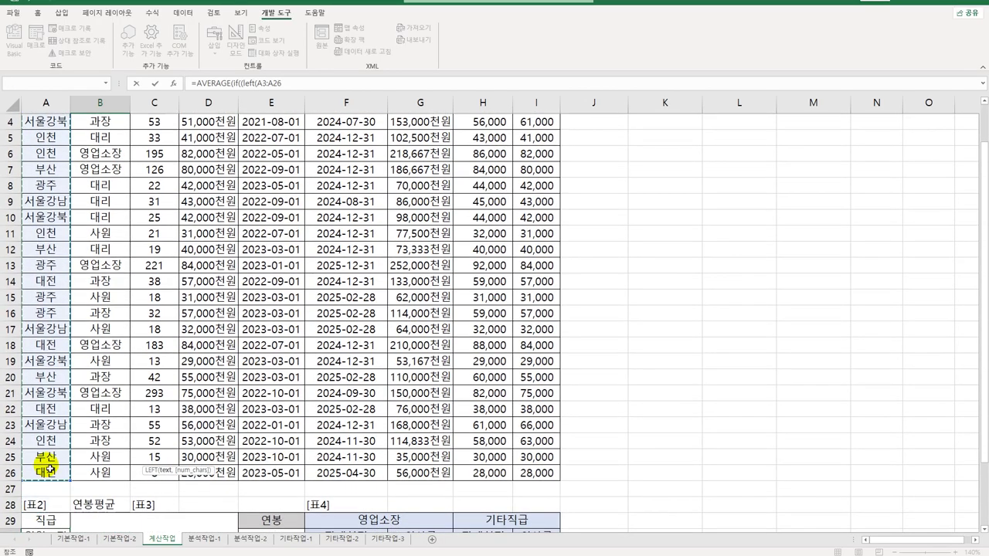
{"action": "key", "text": "F4"}
{"action": "type", "text": ",2"}
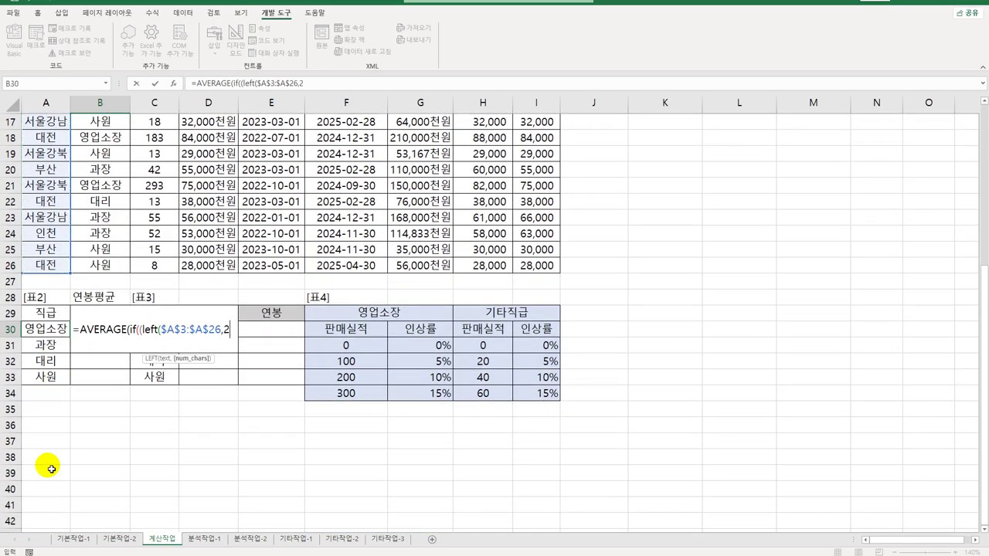
{"action": "type", "text": ")<>\"t"}
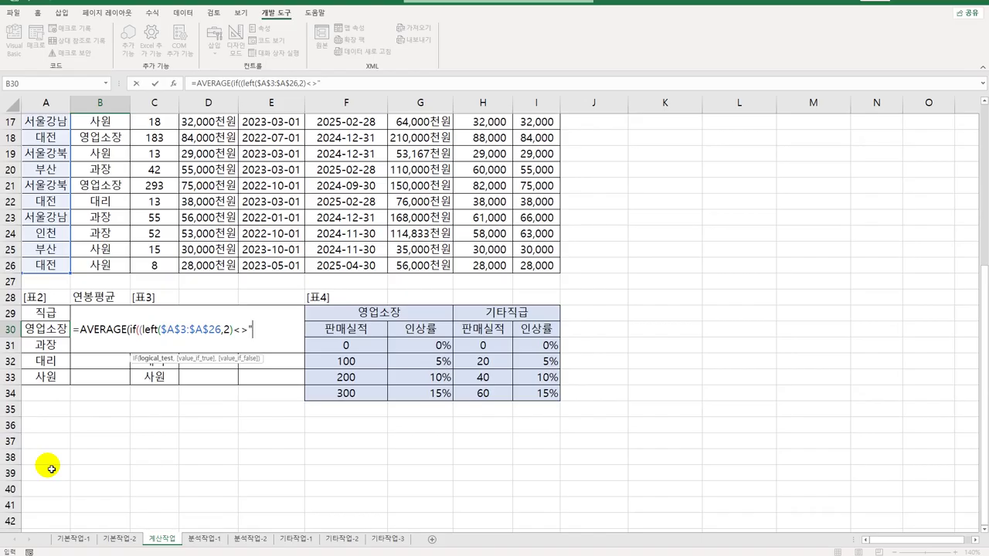
{"action": "key", "text": "BackSpace"}
{"action": "type", "text": "서울\")*("}
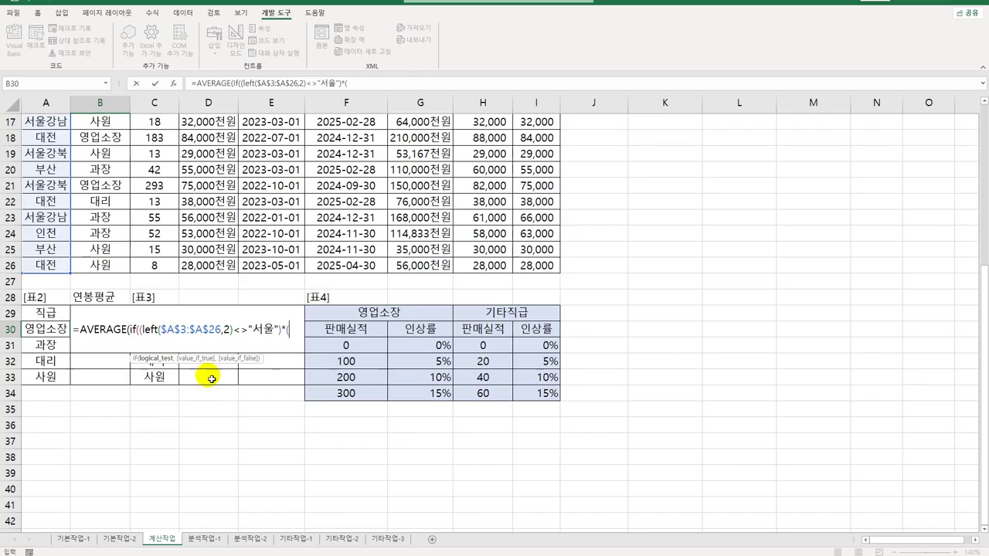
Step: Complete the second condition of the B30 formula as ($B$3:$B$26=A30) to match each employee's 직급
{"action": "scroll", "coordinate": [209, 329], "scroll_direction": "up", "scroll_amount": 5}
{"action": "left_click_drag", "start_coordinate": [119, 155], "coordinate": [98, 530]}
{"action": "scroll", "coordinate": [177, 502], "scroll_direction": "down", "scroll_amount": 3}
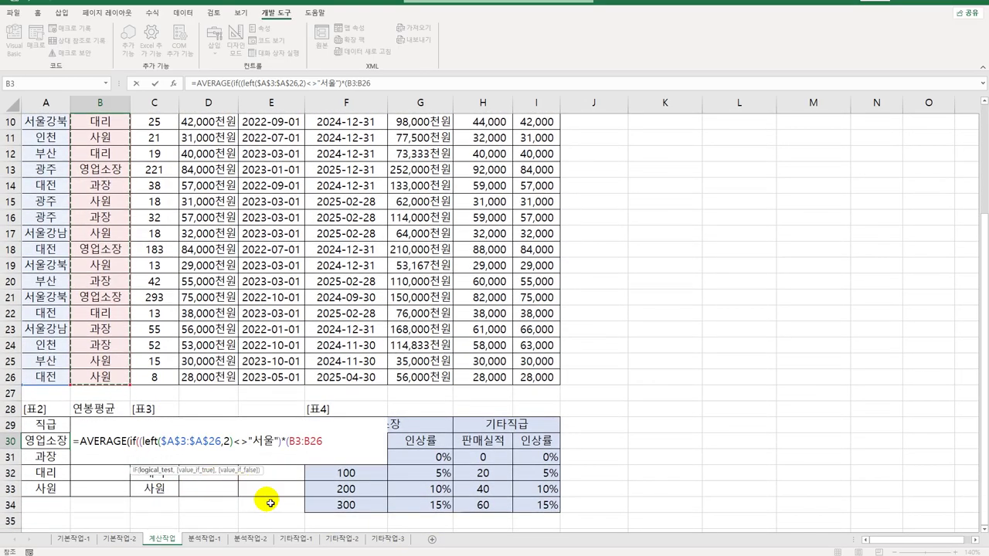
{"action": "key", "text": "F4"}
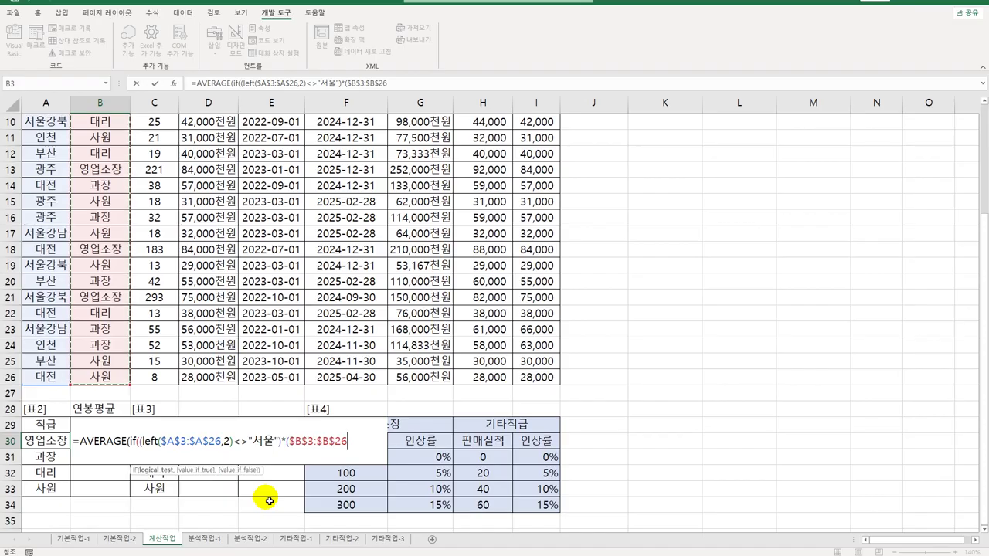
{"action": "type", "text": "="}
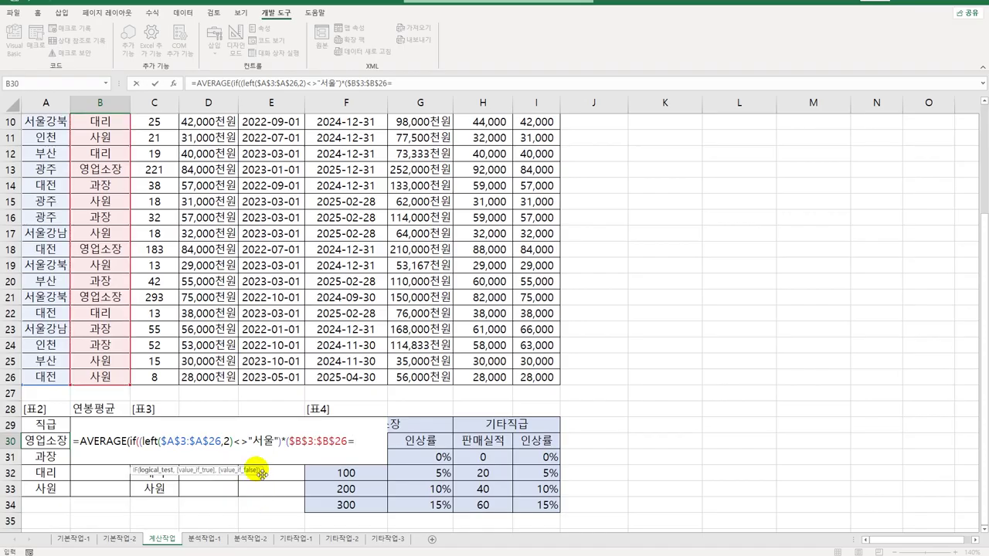
{"action": "left_click", "coordinate": [41, 443]}
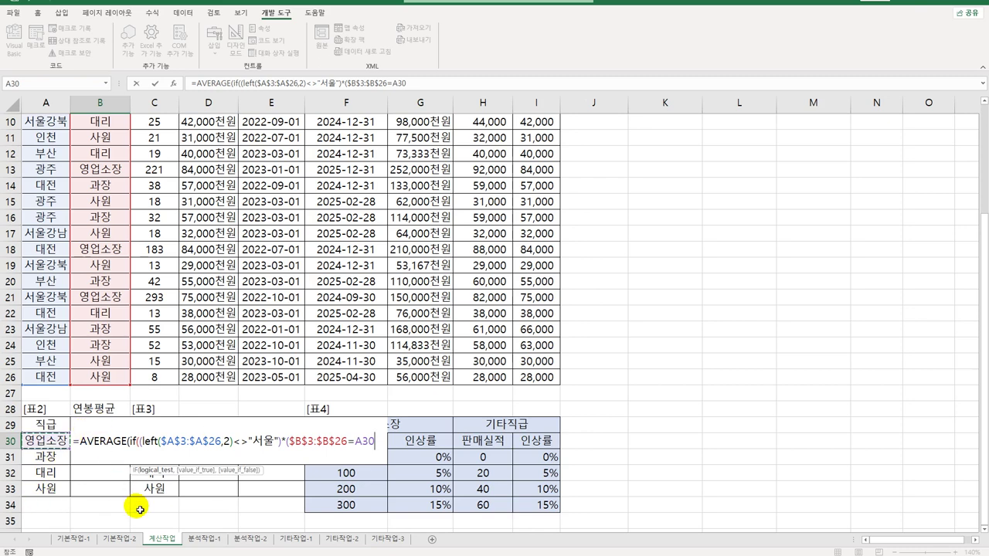
{"action": "type", "text": ")"}
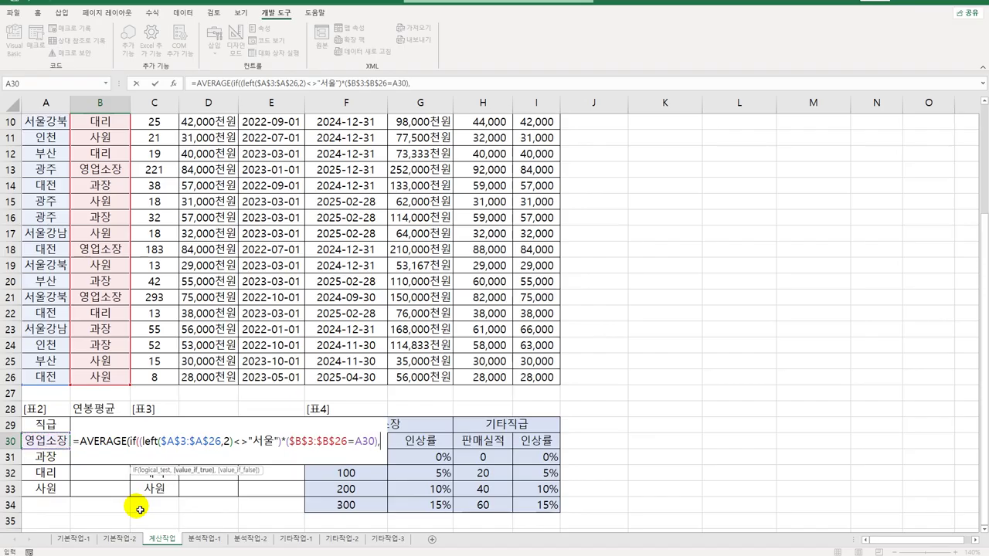
Step: Complete B30 as an array formula averaging $D$3:$D$26 and fill it down the 서울외지역 column to B33
{"action": "type", "text": ","}
{"action": "scroll", "coordinate": [226, 437], "scroll_direction": "up", "scroll_amount": 3}
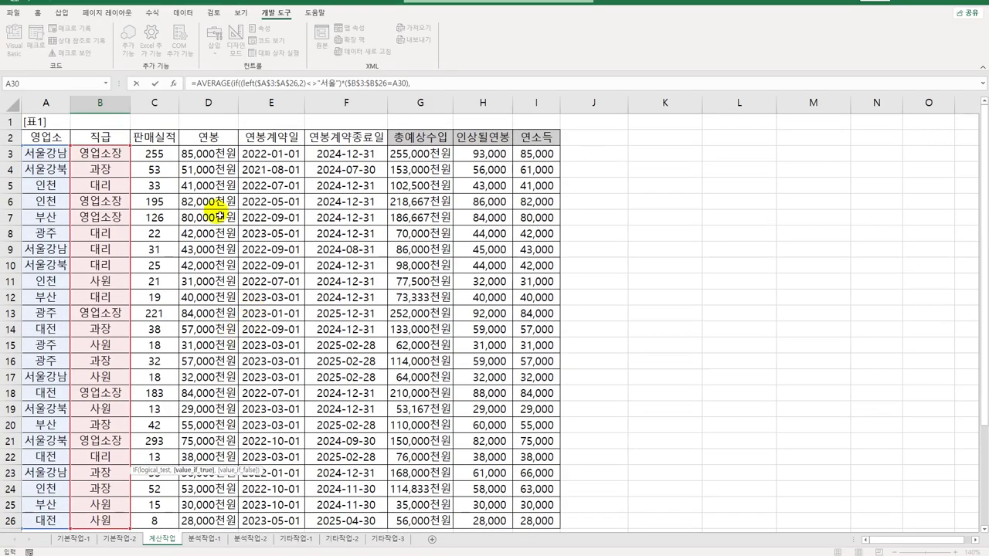
{"action": "left_click_drag", "start_coordinate": [215, 157], "coordinate": [210, 472]}
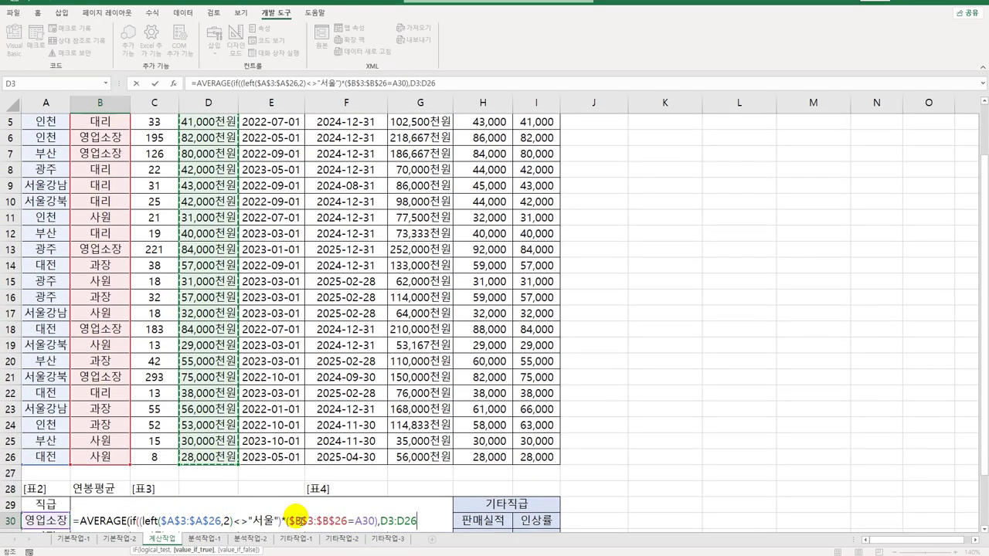
{"action": "key", "text": "F4"}
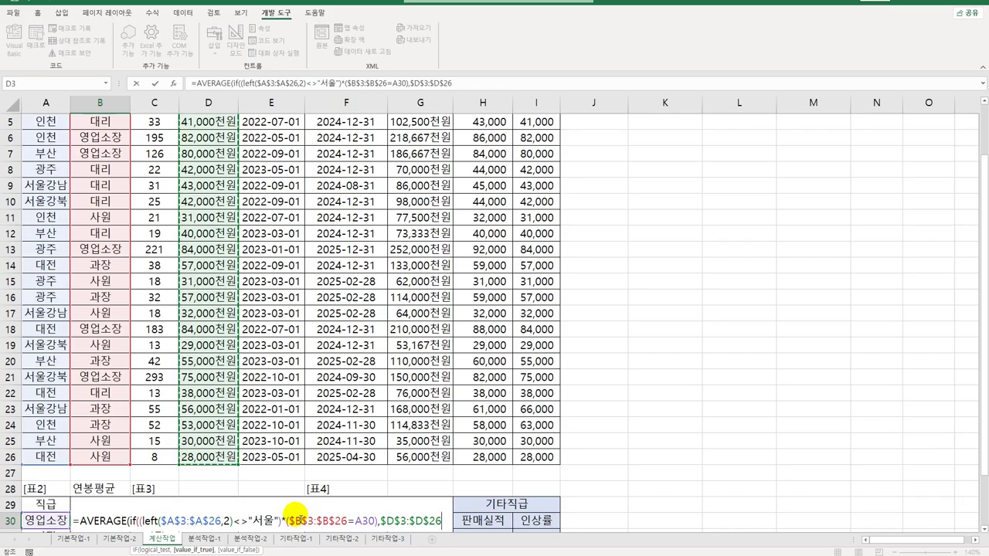
{"action": "type", "text": ")"}
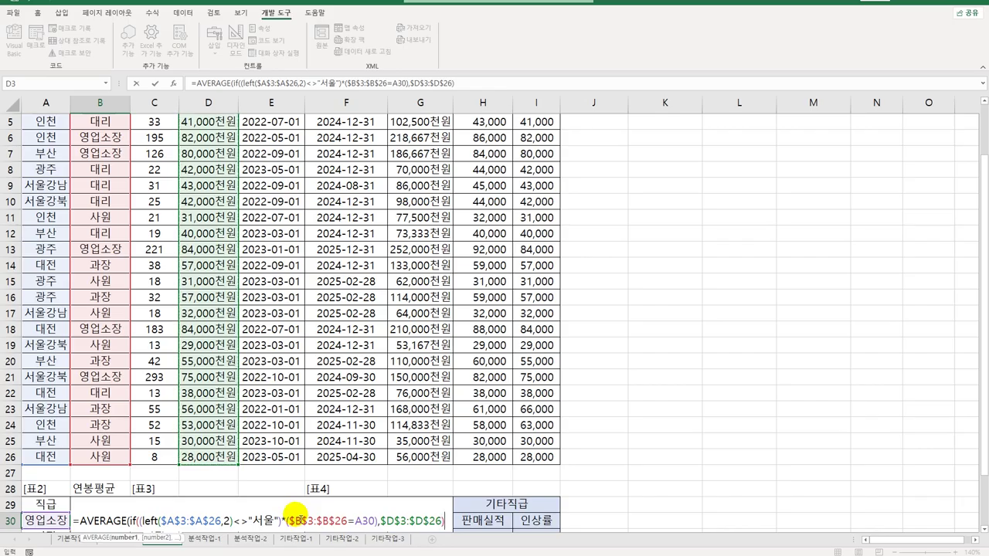
{"action": "type", "text": ")"}
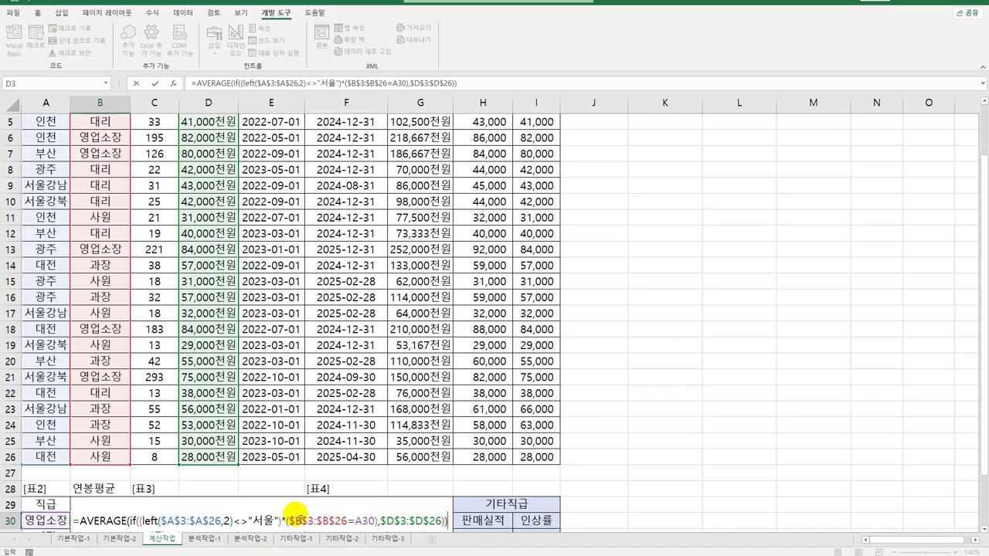
{"action": "key", "text": "ctrl+shift+Return"}
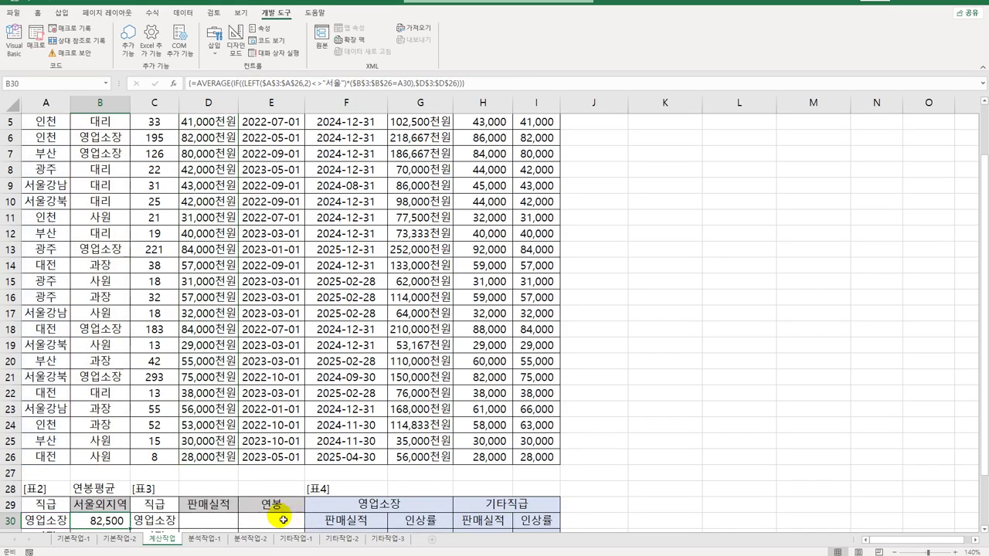
{"action": "scroll", "coordinate": [137, 533], "scroll_direction": "down", "scroll_amount": 3}
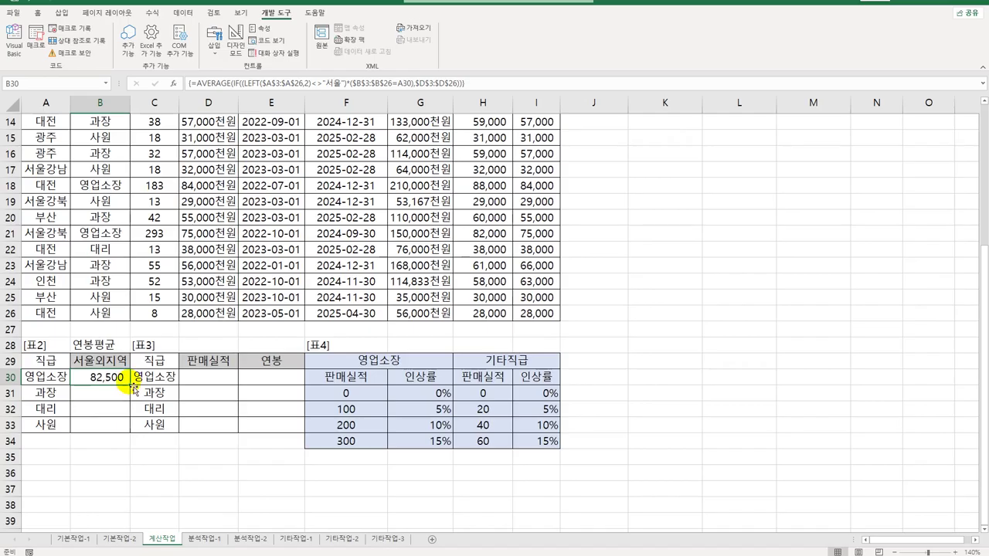
{"action": "left_click_drag", "start_coordinate": [132, 387], "coordinate": [133, 433]}
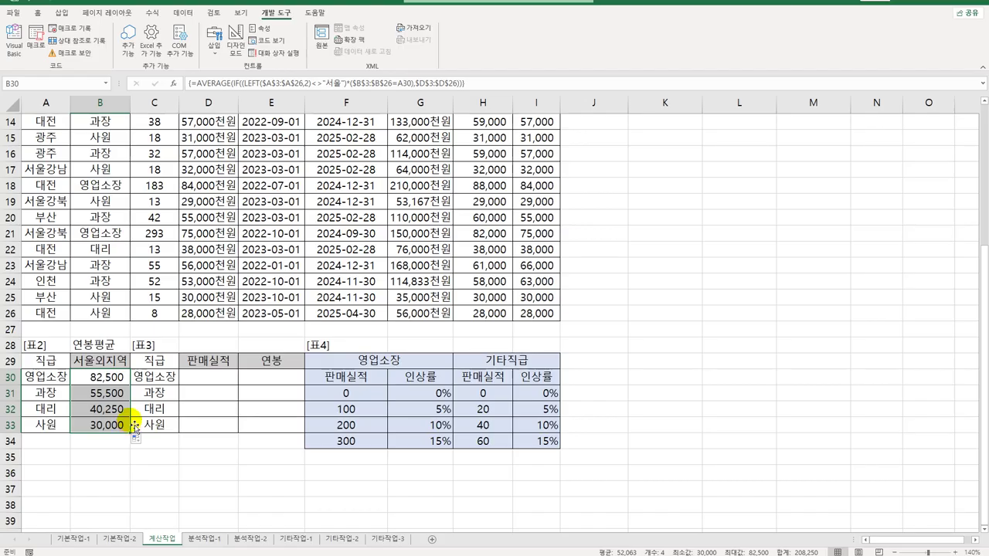
Step: Start the 표3 판매실적 formula in cell D30 with =INDEX(
{"action": "left_click", "coordinate": [196, 387]}
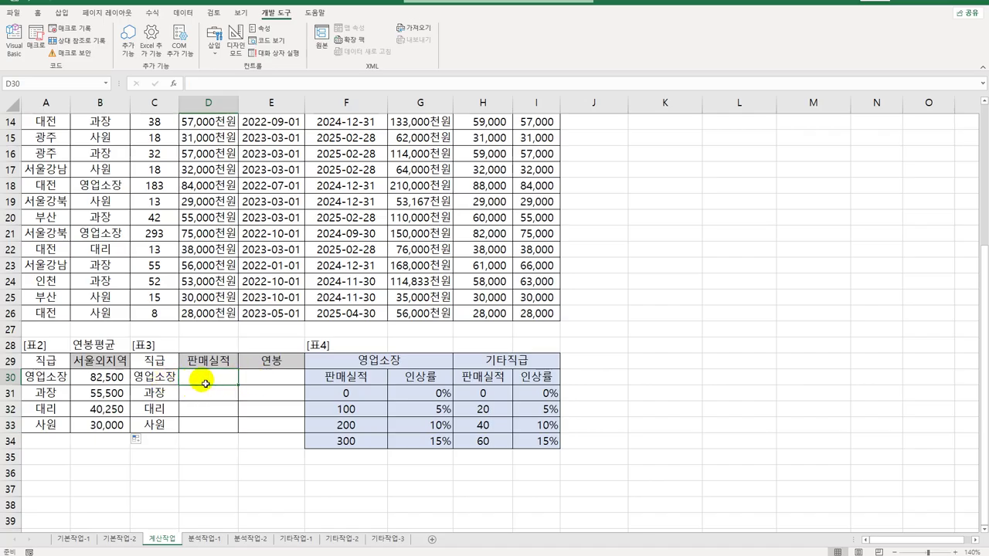
{"action": "left_click_drag", "start_coordinate": [205, 382], "coordinate": [261, 427]}
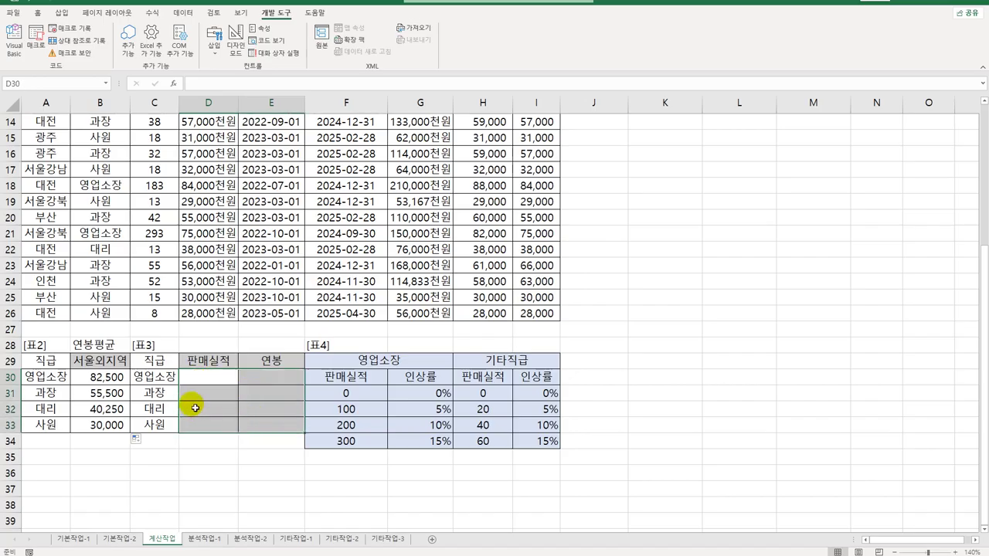
{"action": "left_click", "coordinate": [204, 377]}
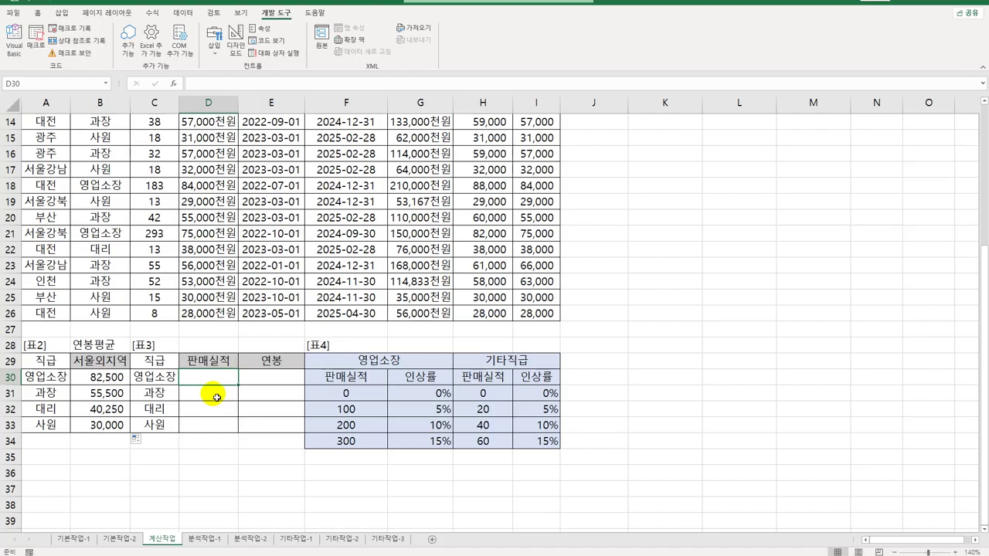
{"action": "scroll", "coordinate": [203, 383], "scroll_direction": "up", "scroll_amount": 5}
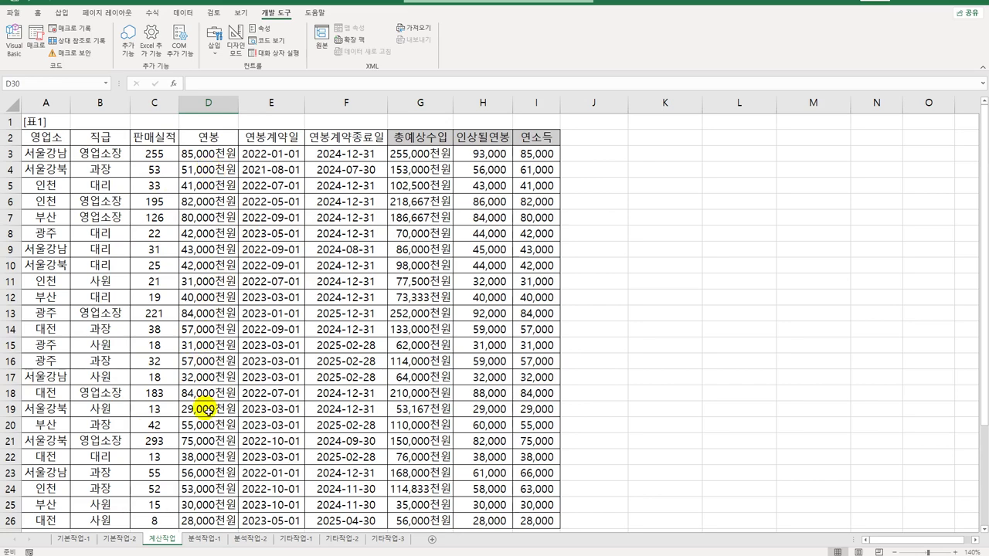
{"action": "scroll", "coordinate": [207, 410], "scroll_direction": "down", "scroll_amount": 3}
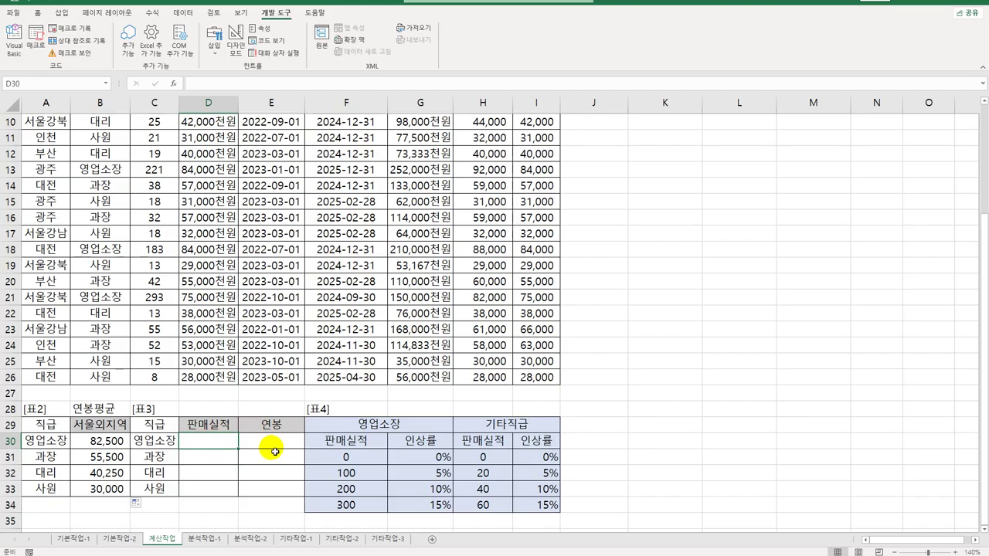
{"action": "type", "text": "="}
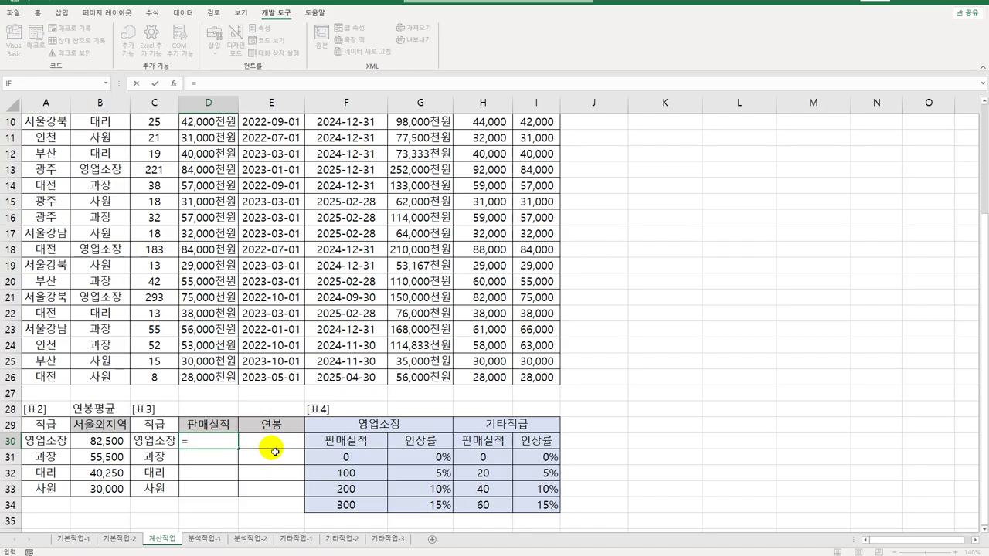
{"action": "type", "text": "ㅑ"}
{"action": "key", "text": "BackSpace"}
{"action": "type", "text": "in"}
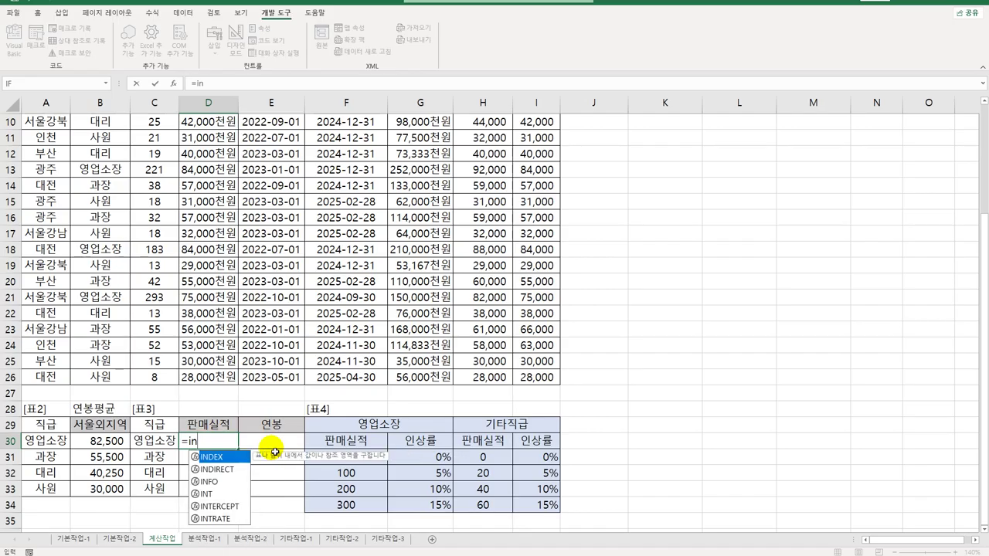
{"action": "key", "text": "Tab"}
Step: Add the 판매실적 range of 표1 as the INDEX array, with only the rows fixed: C$3:C$26
{"action": "scroll", "coordinate": [135, 372], "scroll_direction": "up", "scroll_amount": 3}
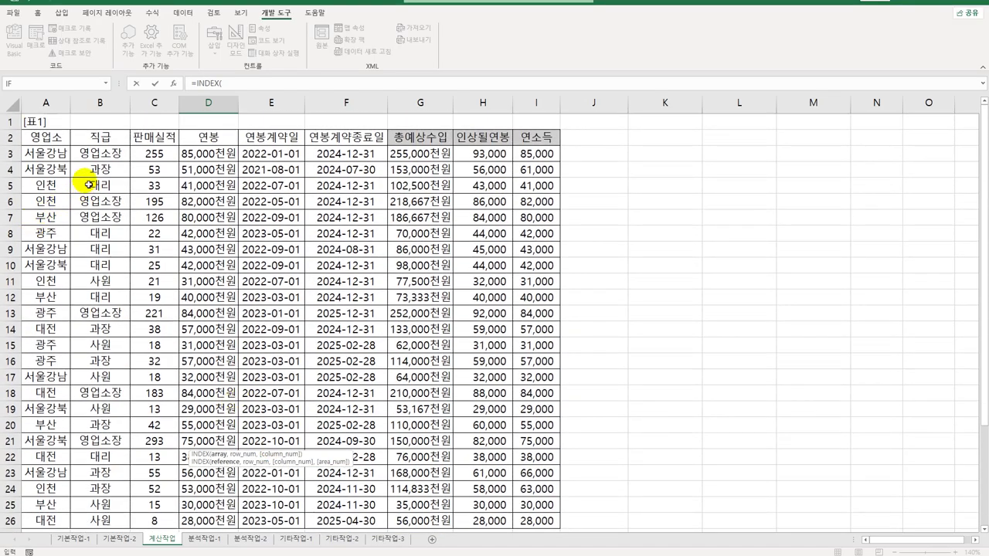
{"action": "left_click_drag", "start_coordinate": [155, 154], "coordinate": [167, 459]}
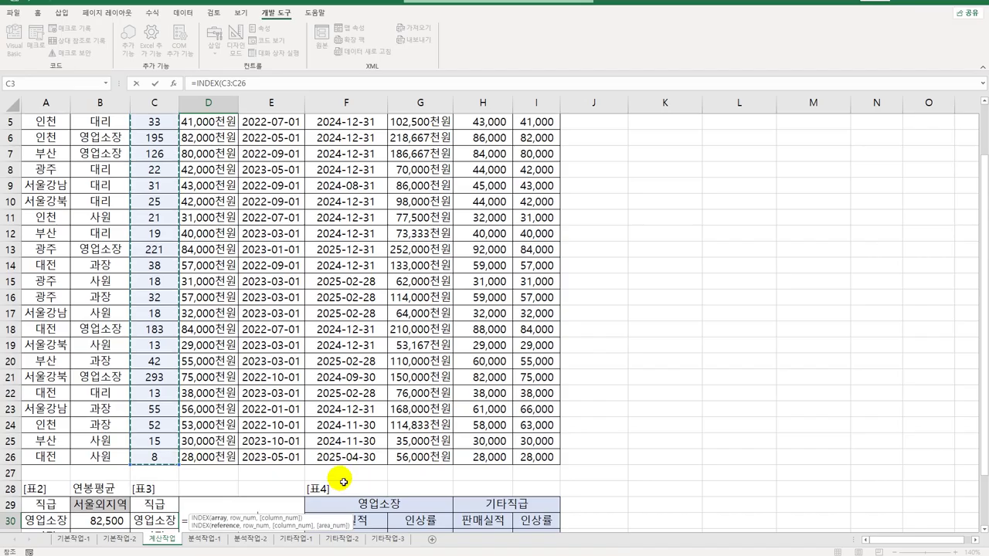
{"action": "scroll", "coordinate": [341, 489], "scroll_direction": "down", "scroll_amount": 3}
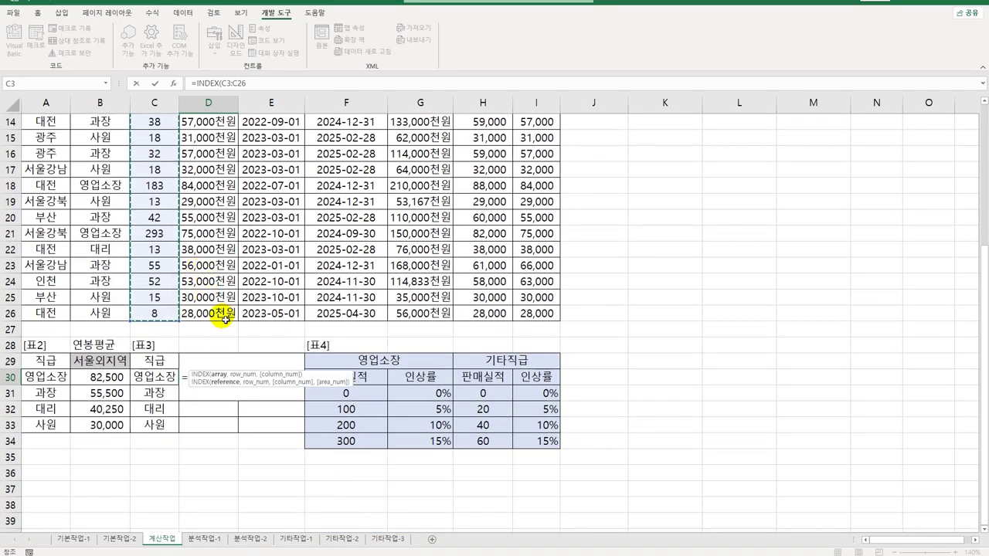
{"action": "key", "text": "F4"}
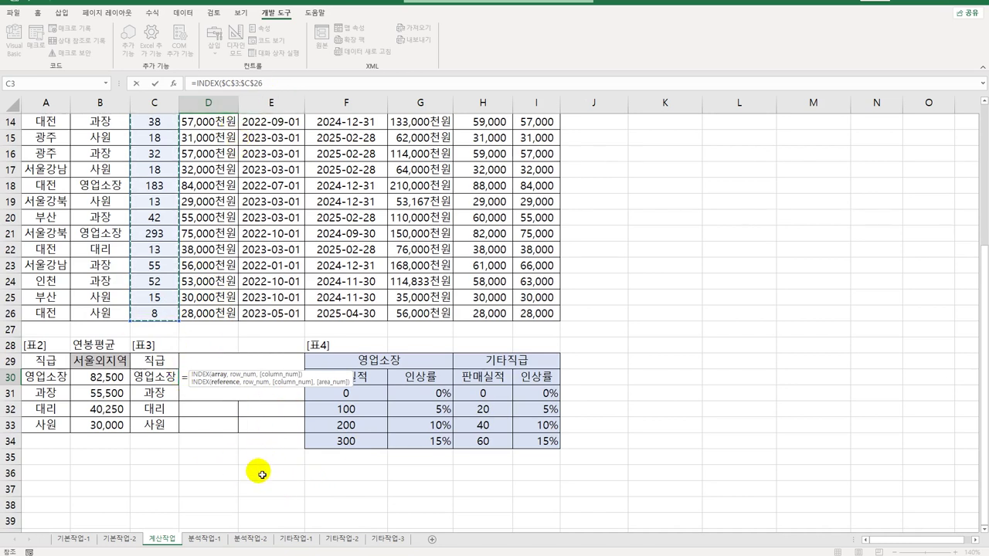
{"action": "key", "text": "F4"}
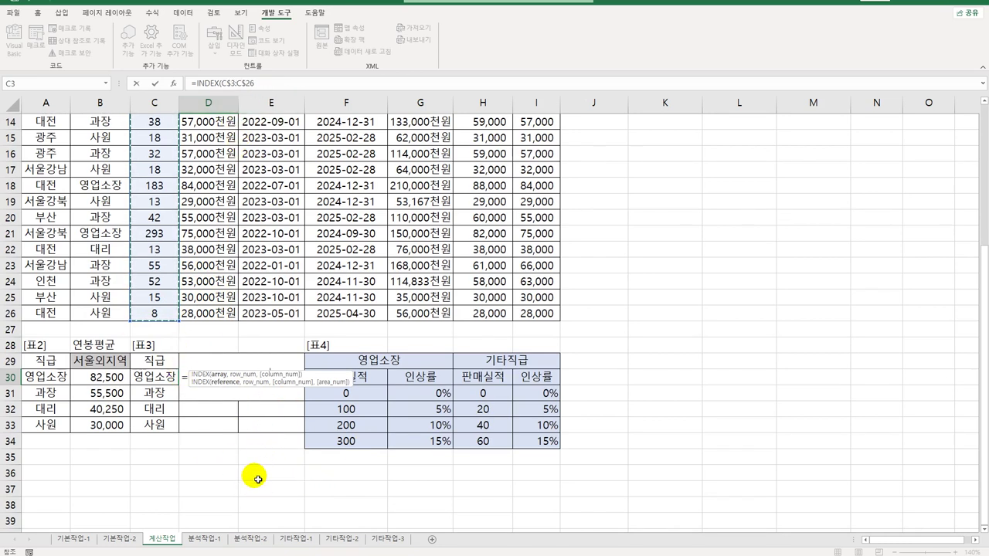
{"action": "type", "text": ","}
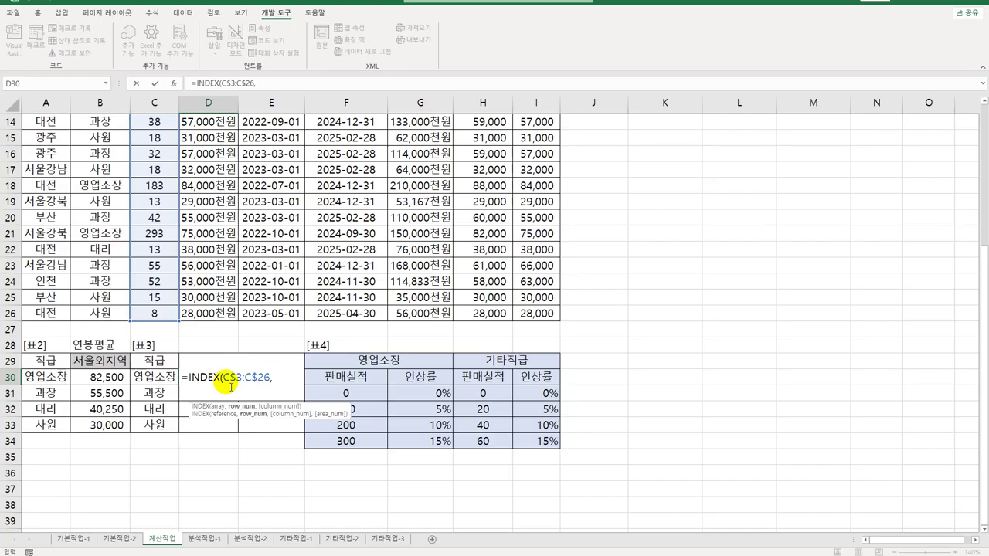
Step: Nest MATCH(MAX(( as the row number argument of the D30 INDEX formula
{"action": "type", "text": "mat"}
{"action": "key", "text": "Tab"}
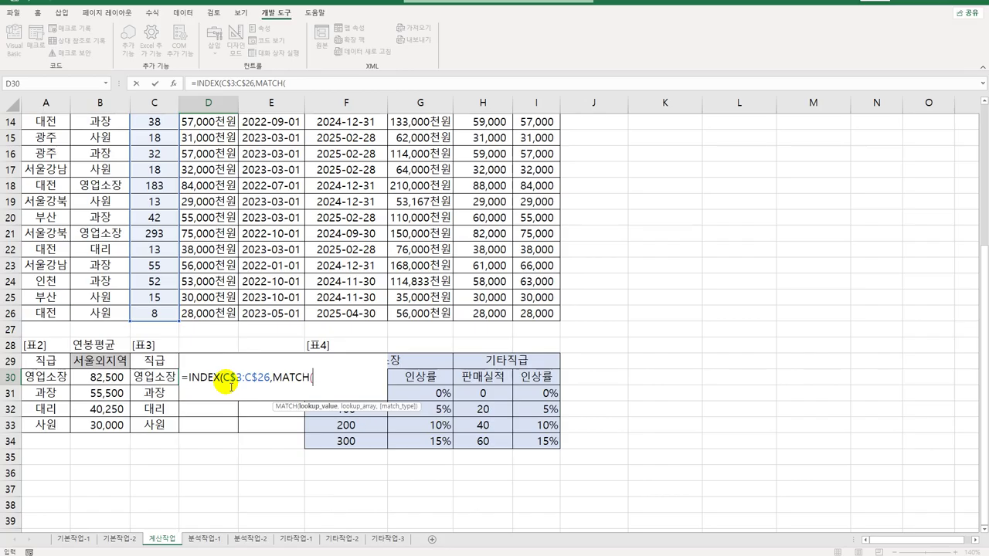
{"action": "type", "text": "max"}
{"action": "key", "text": "Tab"}
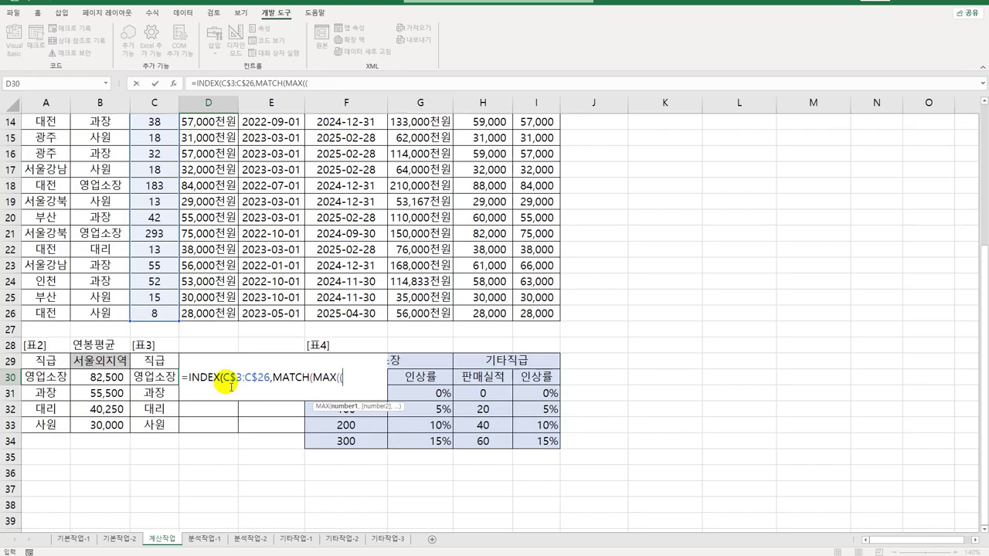
Step: Add the 직급 condition ($B$3:$B$26=$C30) inside MAX in the D30 formula, followed by a multiplication sign
{"action": "scroll", "coordinate": [200, 377], "scroll_direction": "up", "scroll_amount": 5}
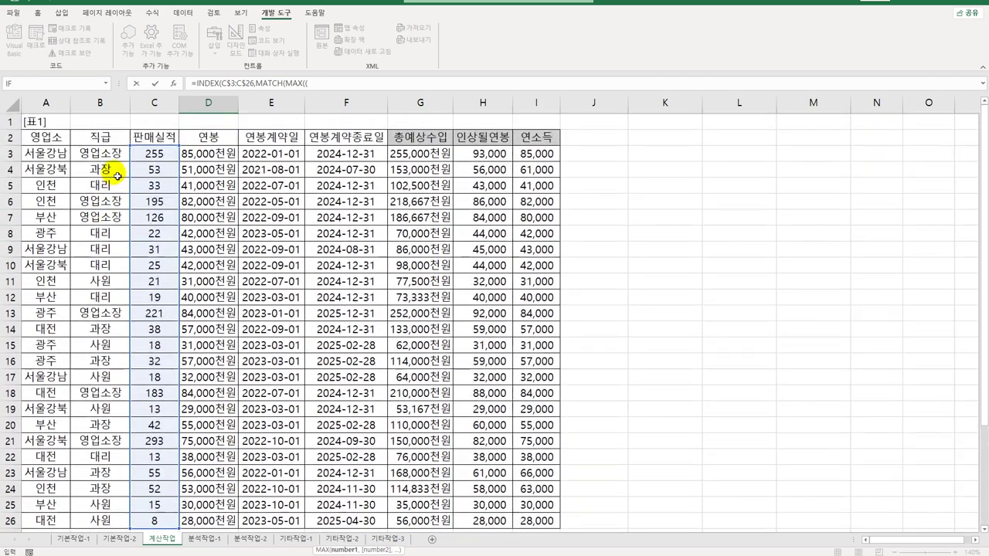
{"action": "left_click_drag", "start_coordinate": [98, 154], "coordinate": [100, 472]}
{"action": "key", "text": "F4"}
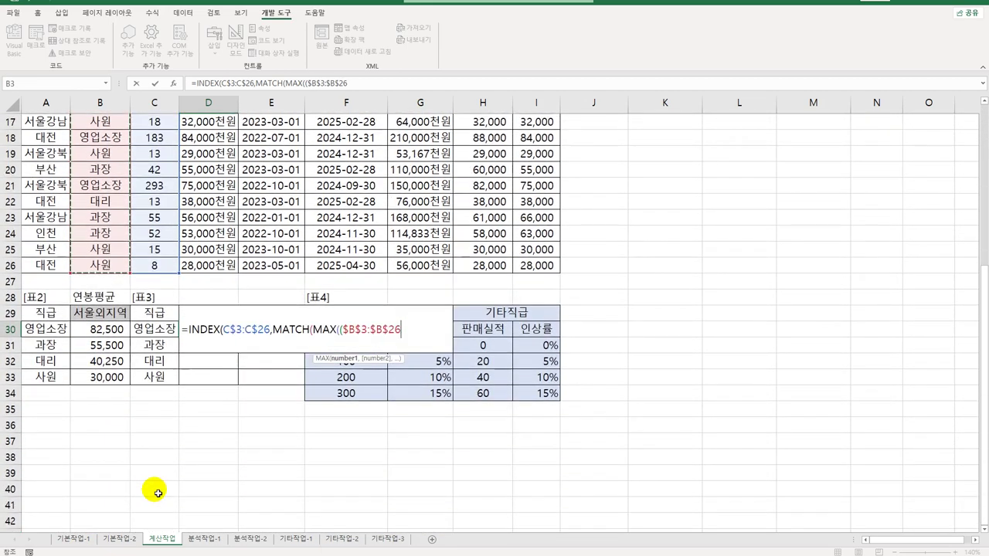
{"action": "type", "text": "="}
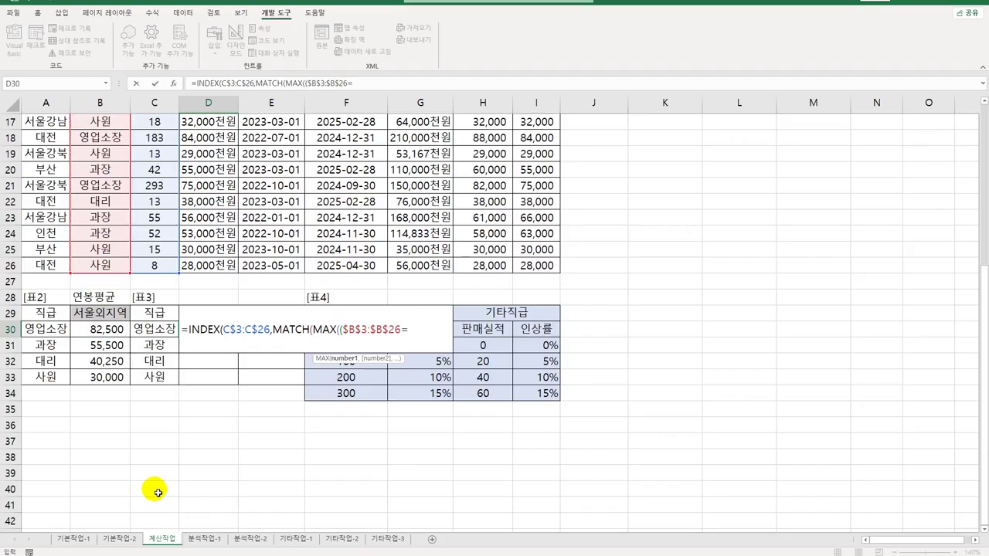
{"action": "key", "text": "Left"}
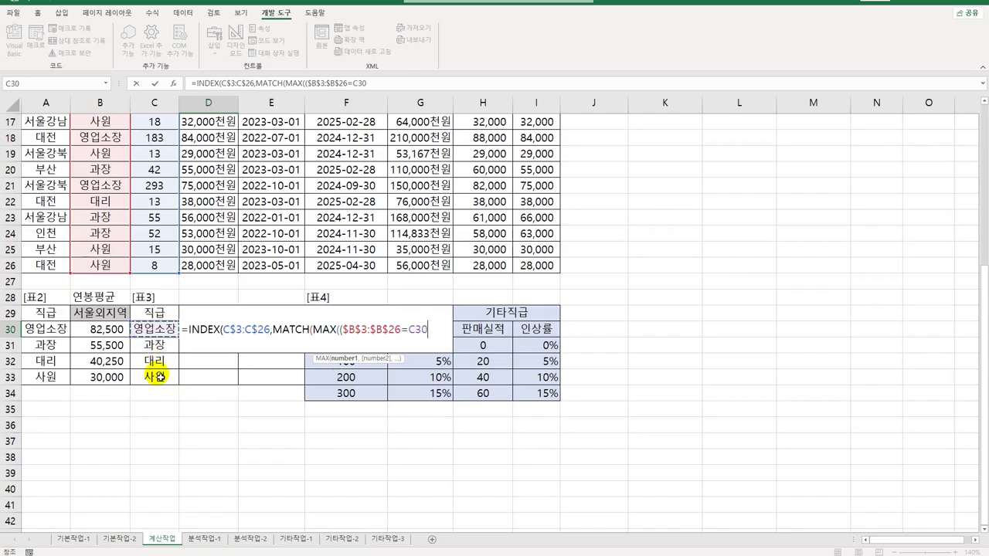
{"action": "key", "text": "F4"}
{"action": "key", "text": "F4"}
{"action": "key", "text": "F4"}
{"action": "type", "text": ")*"}
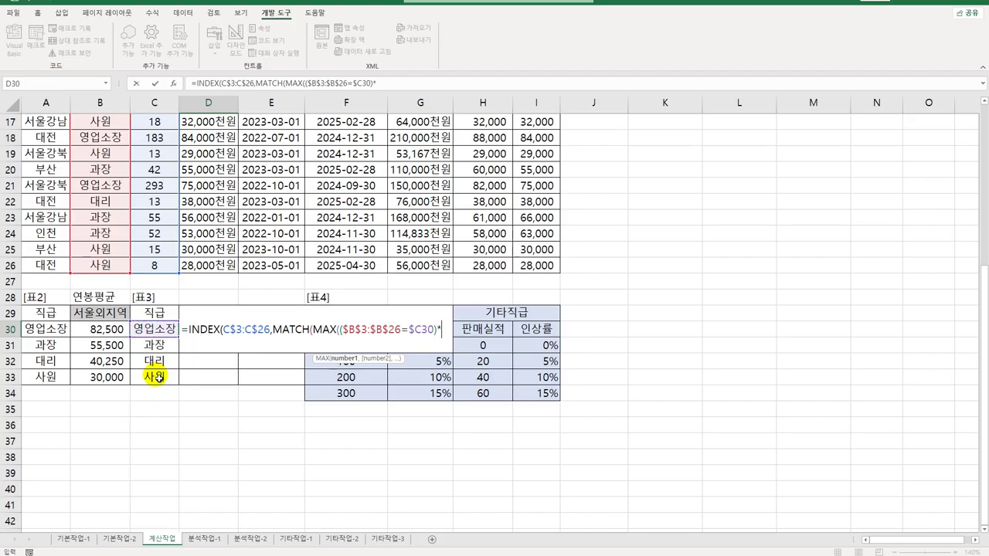
Step: Multiply the 직급 condition by the 판매실적 range C$3:C$26 in the D30 formula, then close MAX and add a comma
{"action": "scroll", "coordinate": [200, 363], "scroll_direction": "up", "scroll_amount": 5}
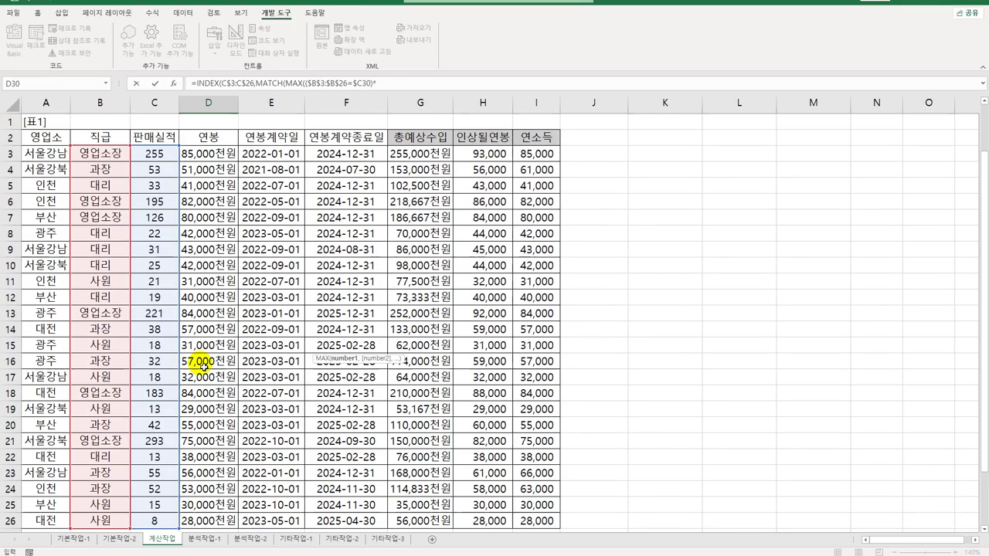
{"action": "left_click_drag", "start_coordinate": [164, 158], "coordinate": [172, 474]}
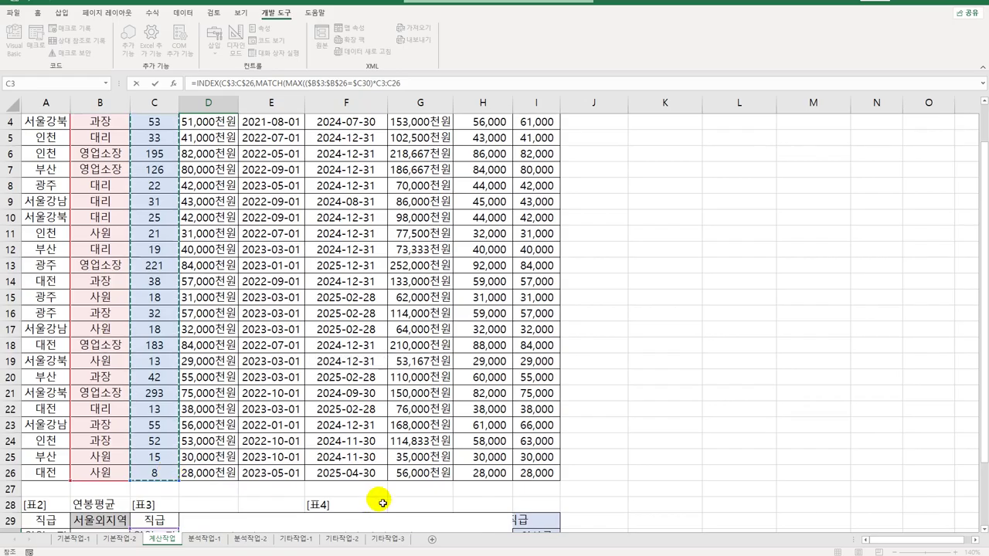
{"action": "scroll", "coordinate": [383, 504], "scroll_direction": "down", "scroll_amount": 3}
{"action": "scroll", "coordinate": [383, 504], "scroll_direction": "down", "scroll_amount": 1}
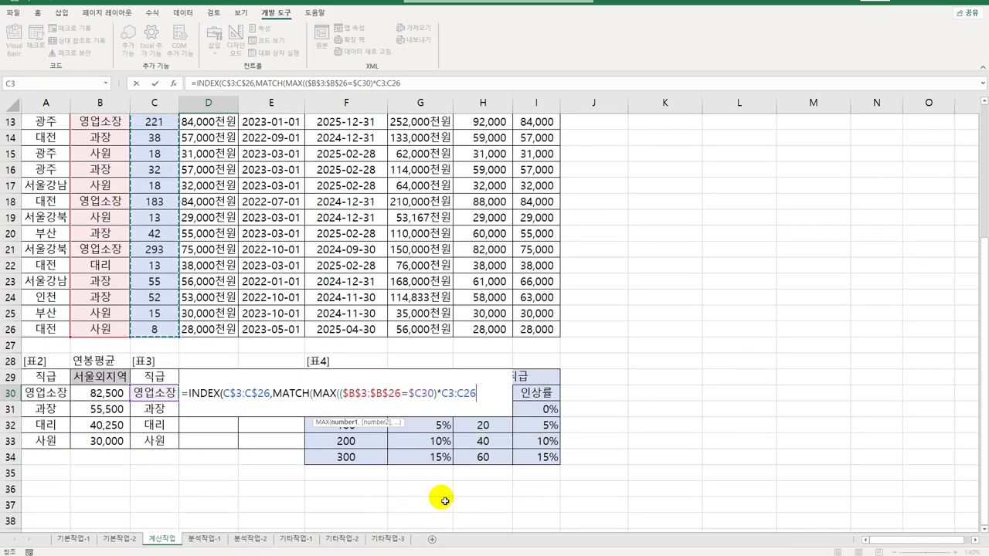
{"action": "key", "text": "F4"}
{"action": "key", "text": "F4"}
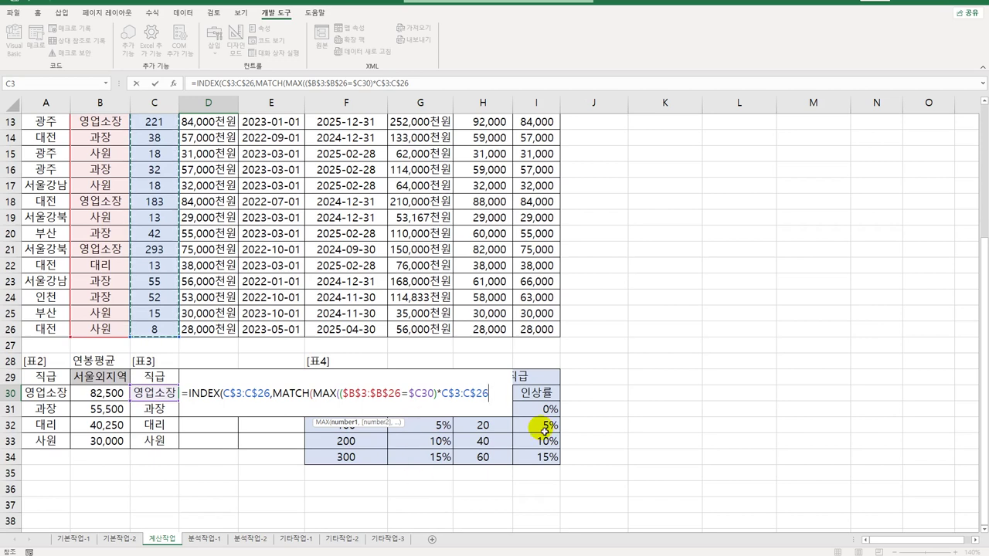
{"action": "type", "text": "),"}
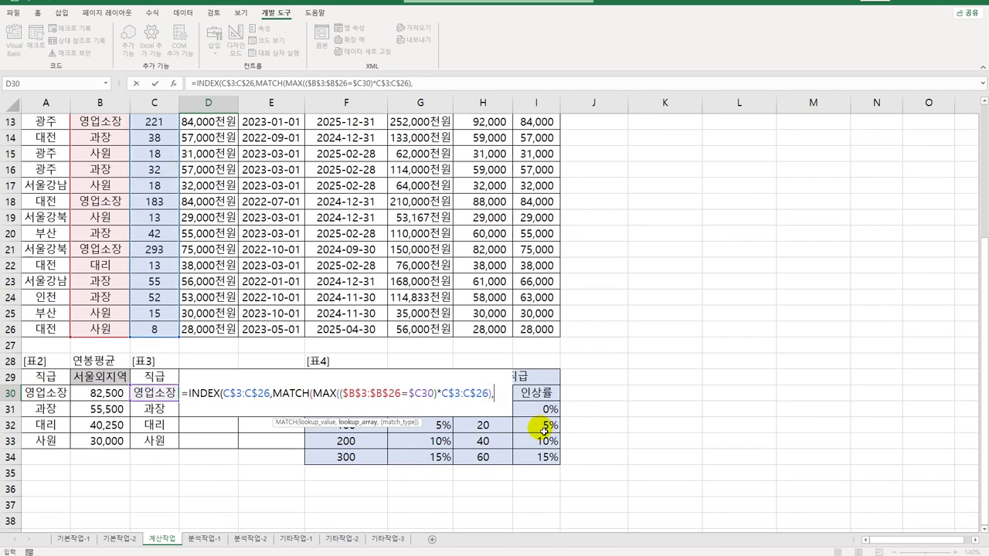
Step: Copy the MAX expression ($B$3:$B$26=$C30)*C$3:C$26 in the D30 formula and reuse it as the MATCH lookup array
{"action": "left_click", "coordinate": [341, 396]}
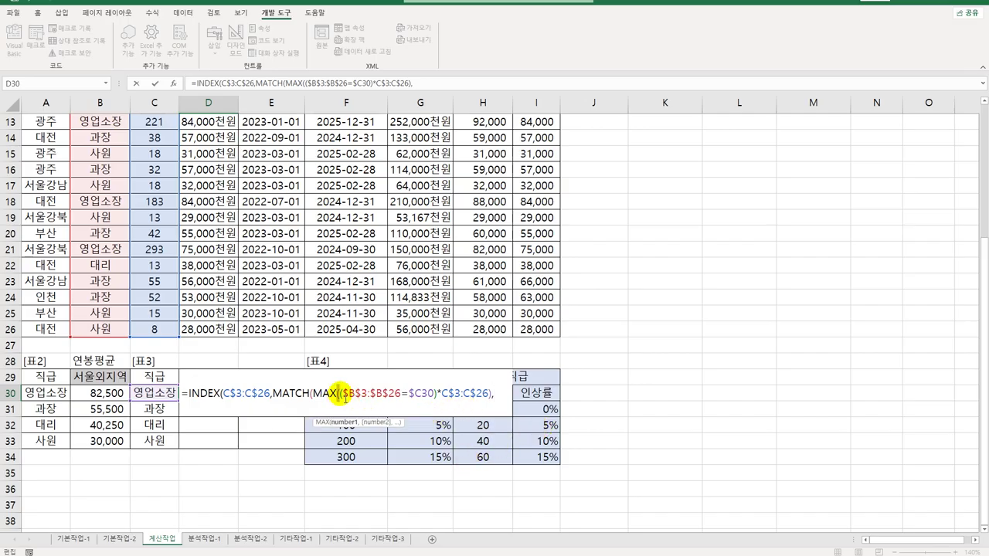
{"action": "left_click_drag", "start_coordinate": [341, 395], "coordinate": [490, 400]}
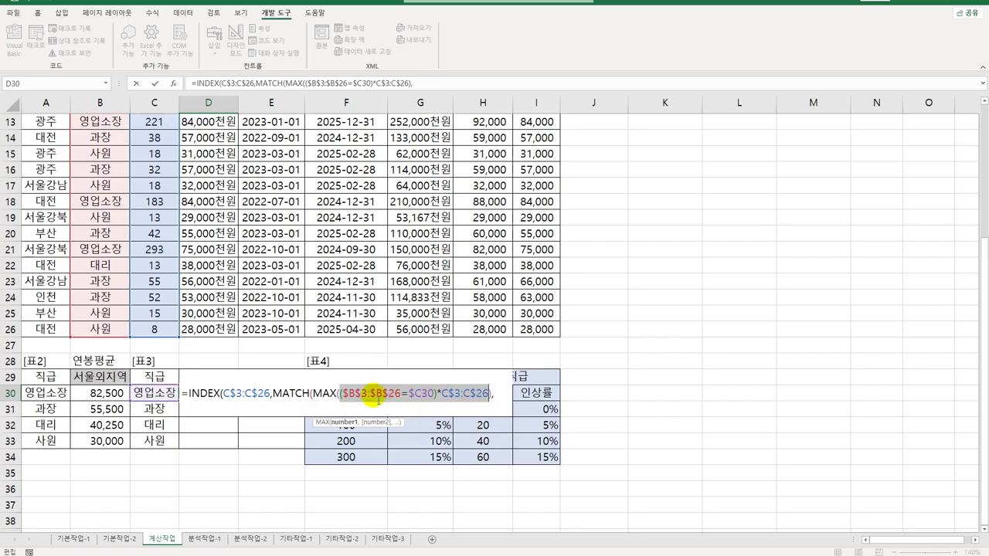
{"action": "key", "text": "ctrl+c"}
{"action": "key", "text": "End"}
{"action": "key", "text": "ctrl+v"}
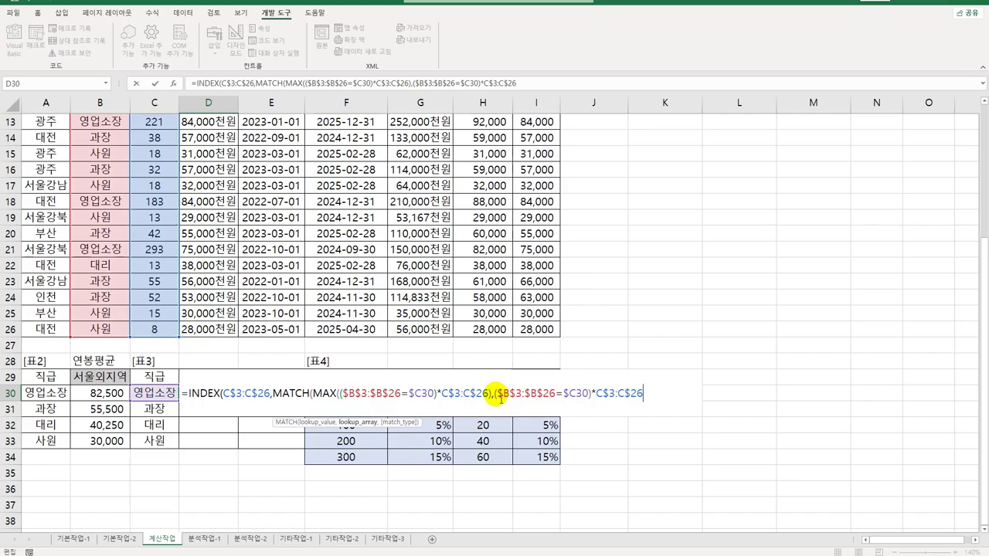
Step: Complete D30 as an array formula with MATCH type 0 and both functions closed, and fill it through D30:E33
{"action": "type", "text": ",0"}
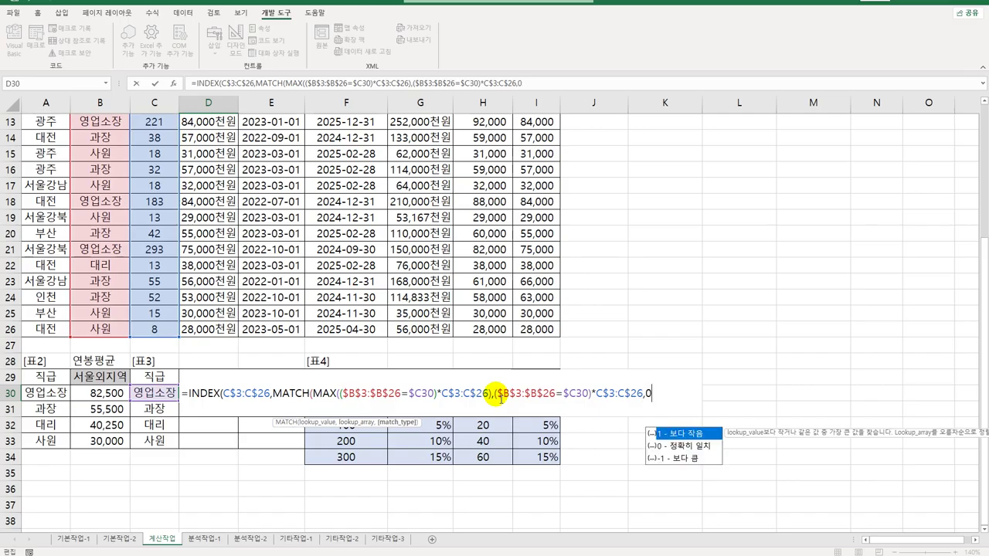
{"action": "type", "text": ")"}
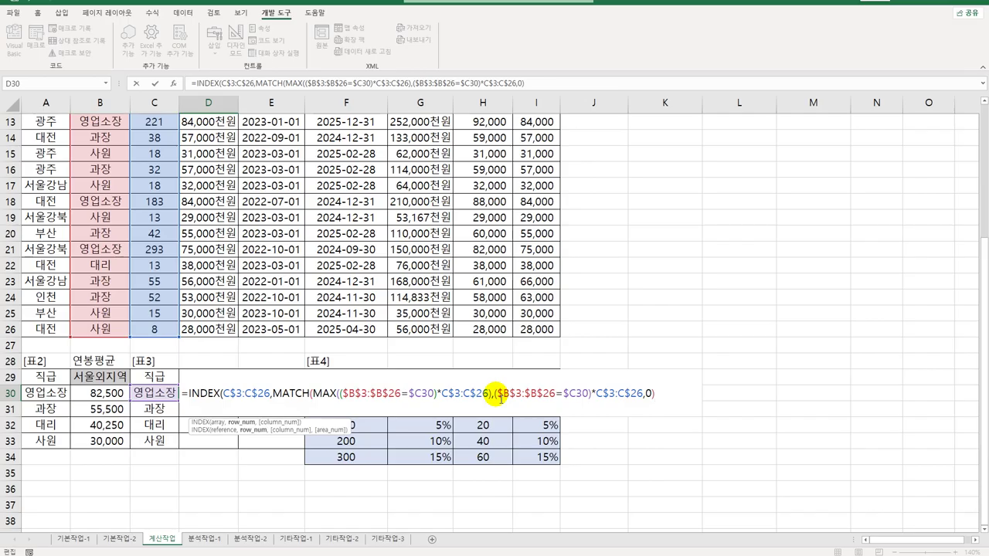
{"action": "type", "text": ")"}
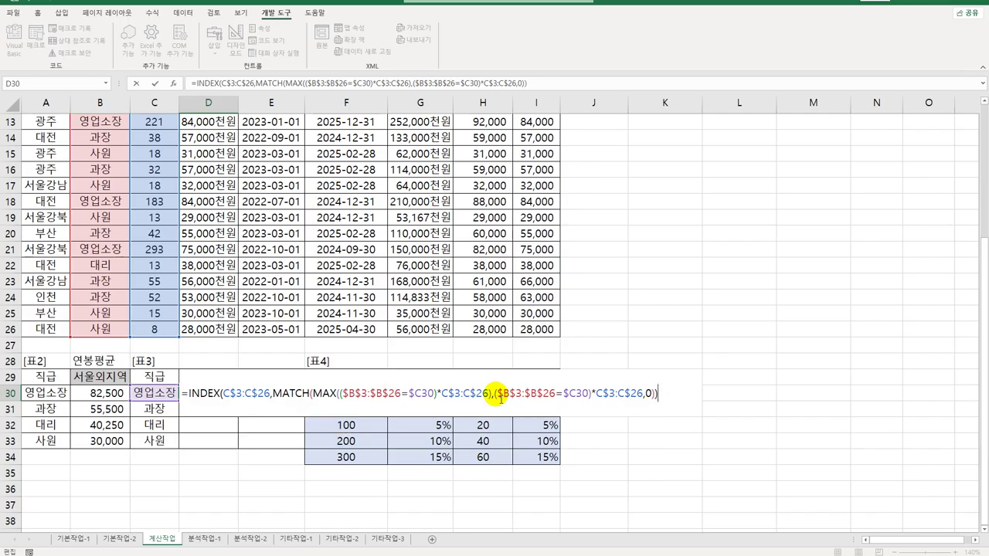
{"action": "key", "text": "ctrl+shift+Return"}
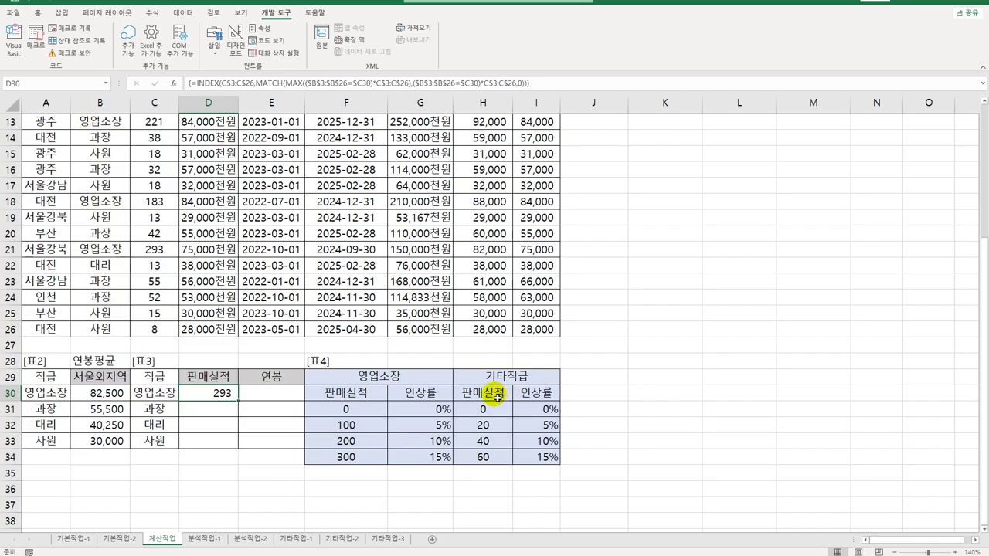
{"action": "left_click_drag", "start_coordinate": [238, 406], "coordinate": [232, 450]}
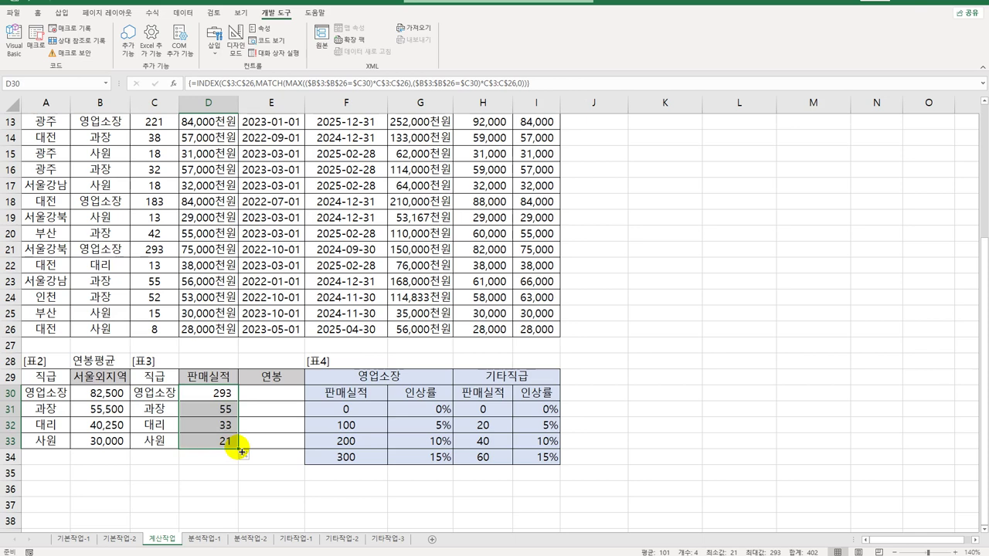
{"action": "left_click_drag", "start_coordinate": [242, 453], "coordinate": [287, 456]}
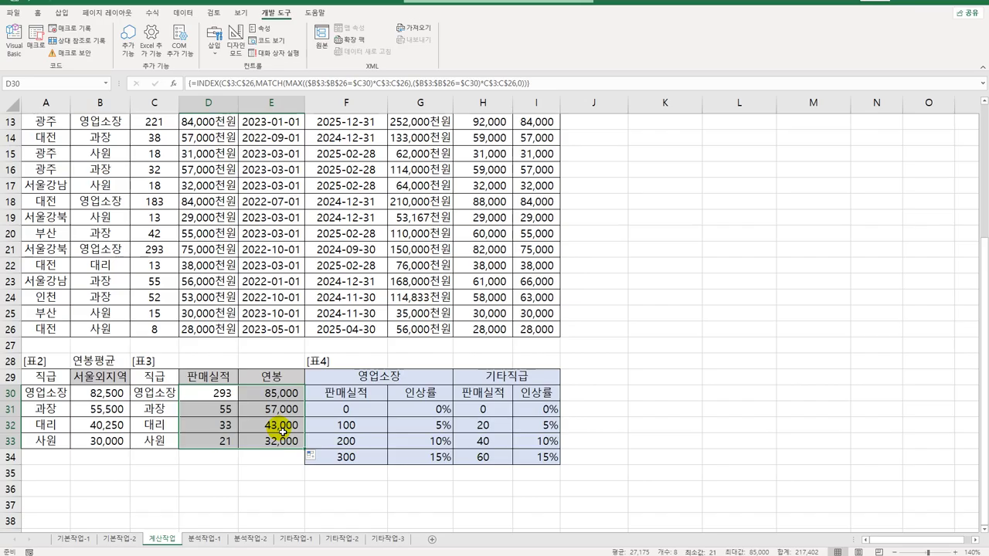
Step: Start creating a PivotTable at cell A4 of the 분석작업-1 sheet
{"action": "left_click", "coordinate": [221, 541]}
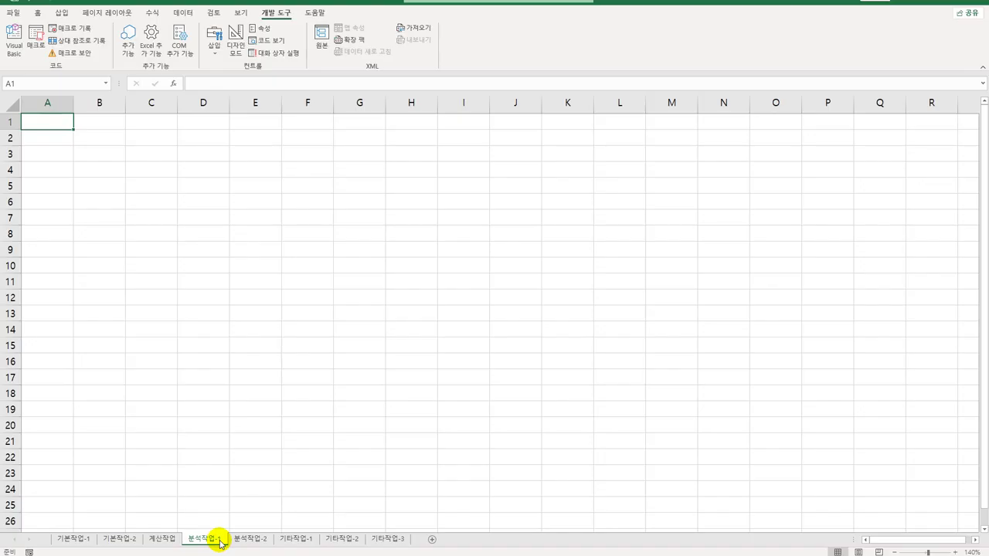
{"action": "left_click", "coordinate": [49, 172]}
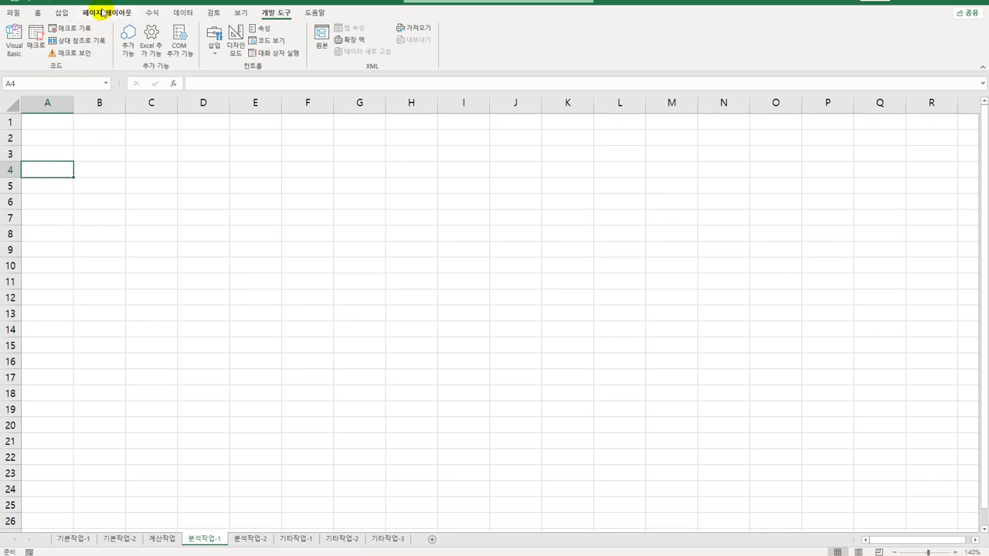
{"action": "left_click", "coordinate": [62, 13]}
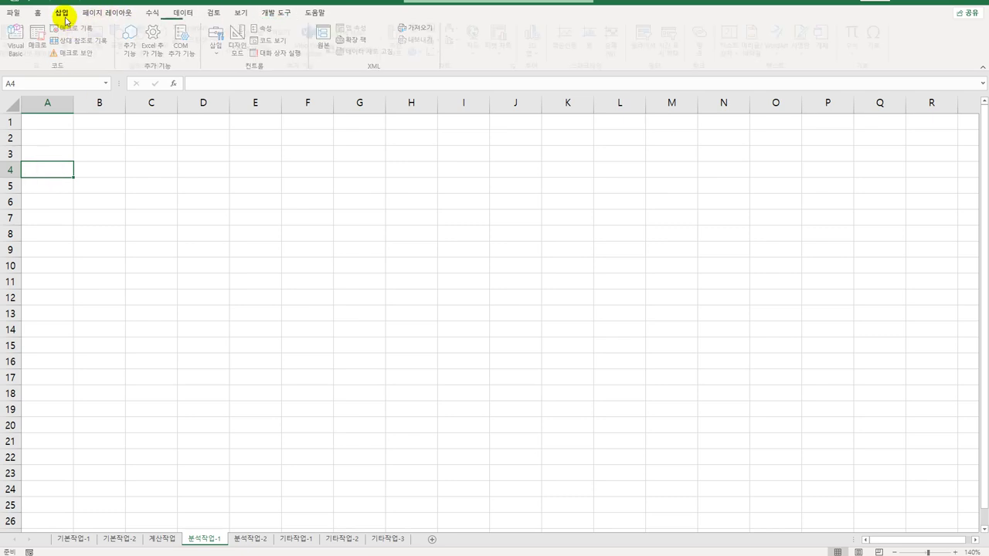
{"action": "left_click", "coordinate": [14, 36]}
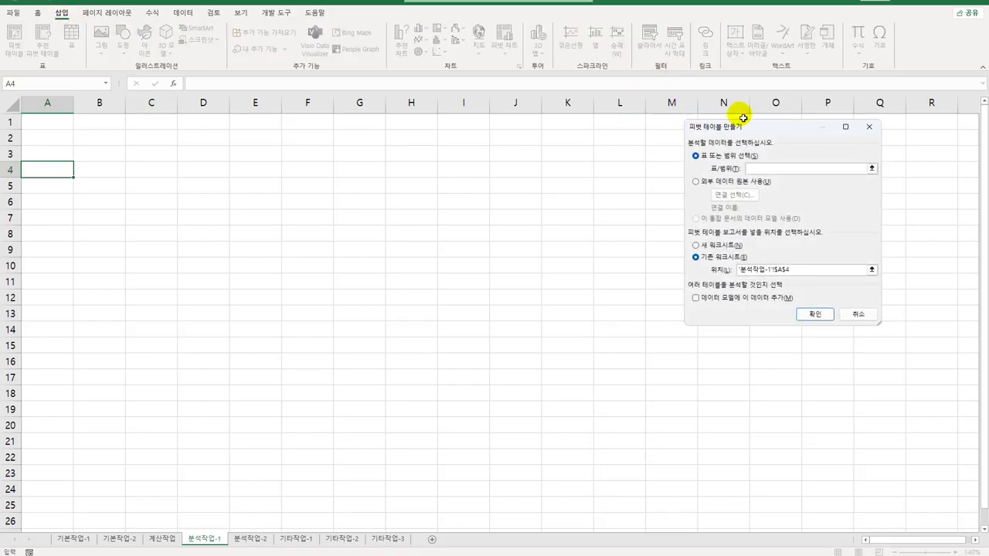
{"action": "left_click_drag", "start_coordinate": [750, 130], "coordinate": [355, 160]}
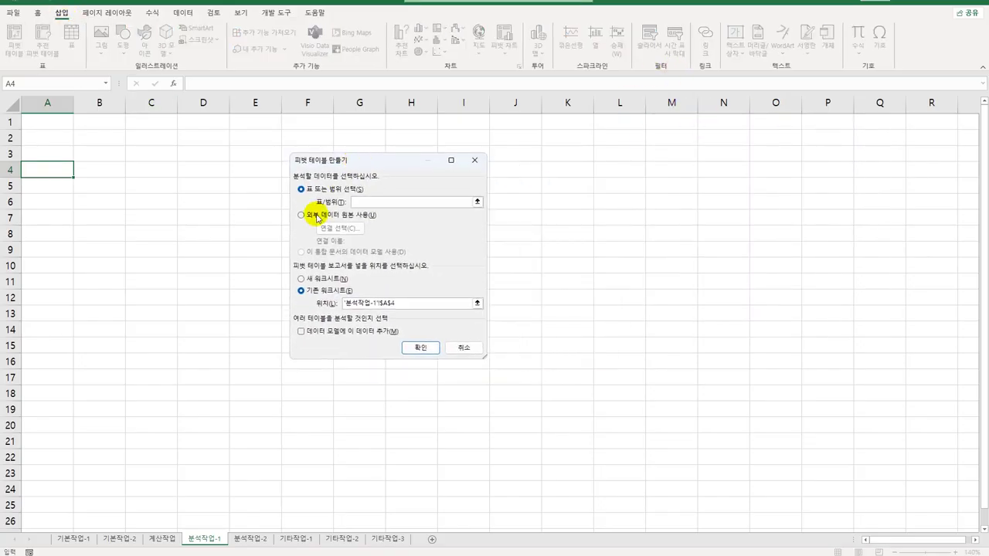
Step: Set the PivotTable to use an external data source and browse for more connection files
{"action": "left_click", "coordinate": [301, 215]}
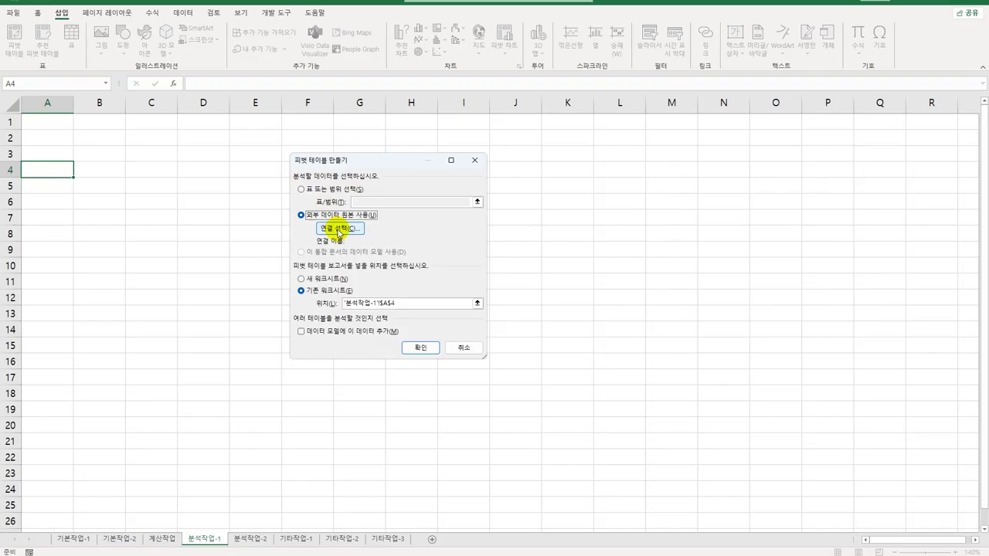
{"action": "left_click", "coordinate": [338, 230]}
{"action": "left_click", "coordinate": [301, 373]}
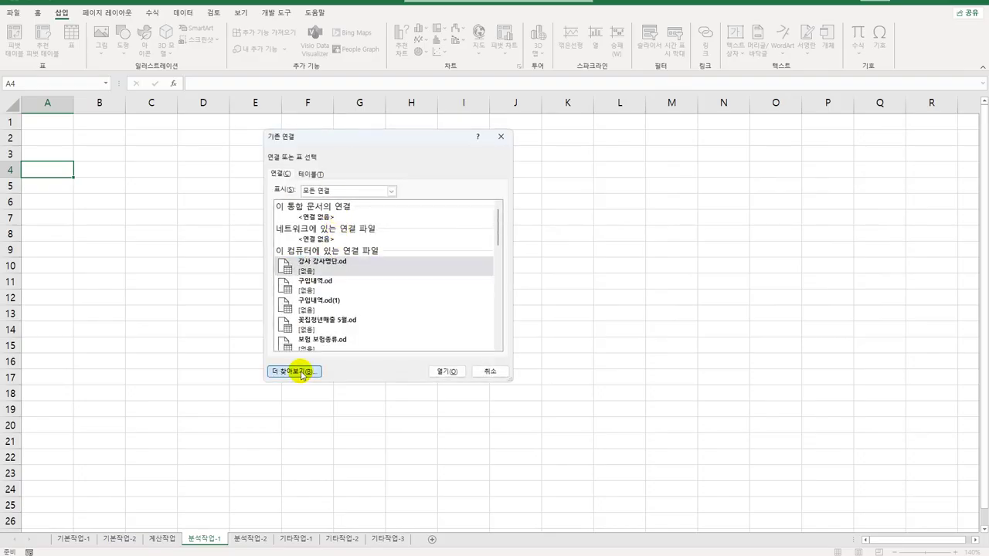
Step: Choose the file 대리점.csv in C:\컴활1급(상시)\스프레드시트\상시공략문제 as the pivot table's external data source
{"action": "left_click_drag", "start_coordinate": [446, 153], "coordinate": [481, 147]}
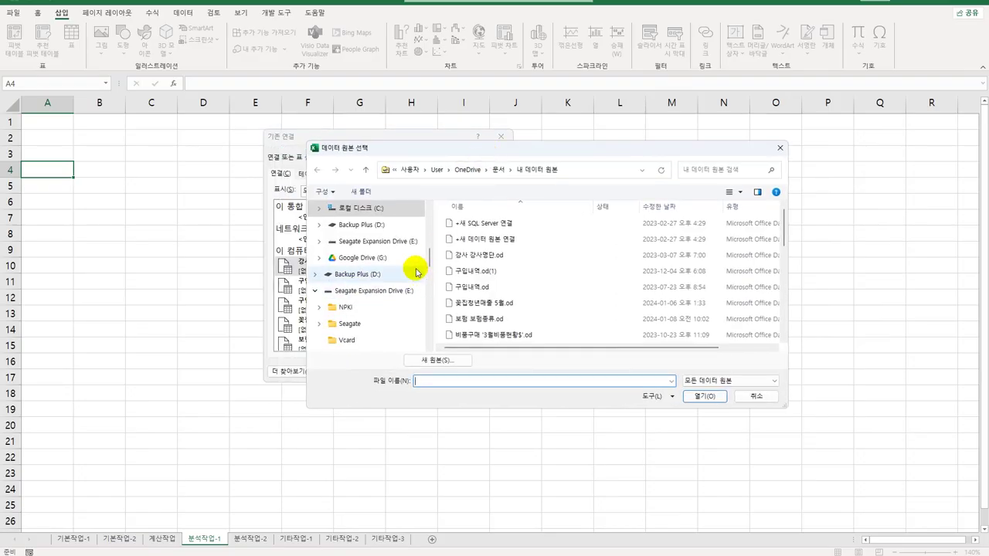
{"action": "left_click", "coordinate": [379, 209]}
{"action": "scroll", "coordinate": [641, 317], "scroll_direction": "down", "scroll_amount": 1}
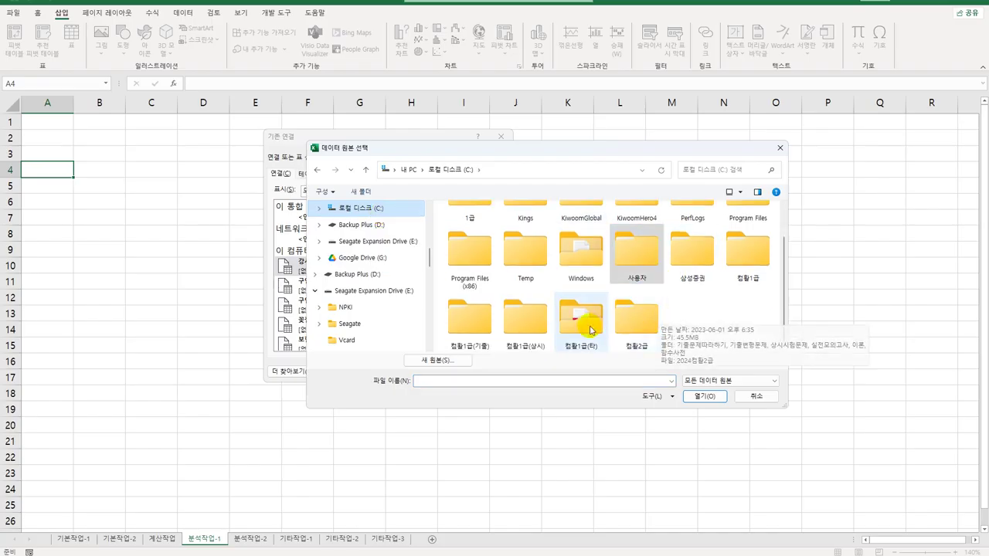
{"action": "left_click", "coordinate": [536, 338]}
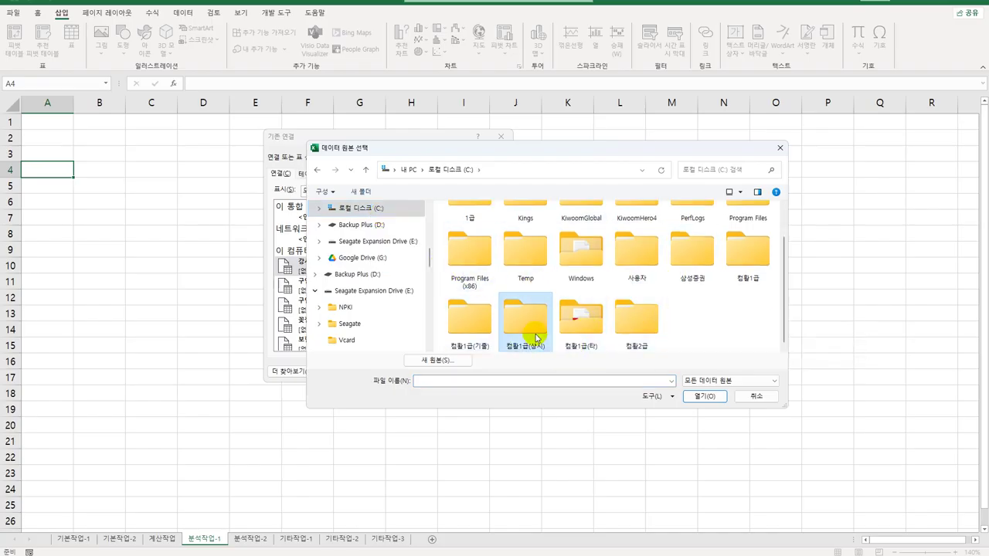
{"action": "double_click", "coordinate": [536, 338]}
{"action": "double_click", "coordinate": [475, 235]}
{"action": "left_click", "coordinate": [481, 242]}
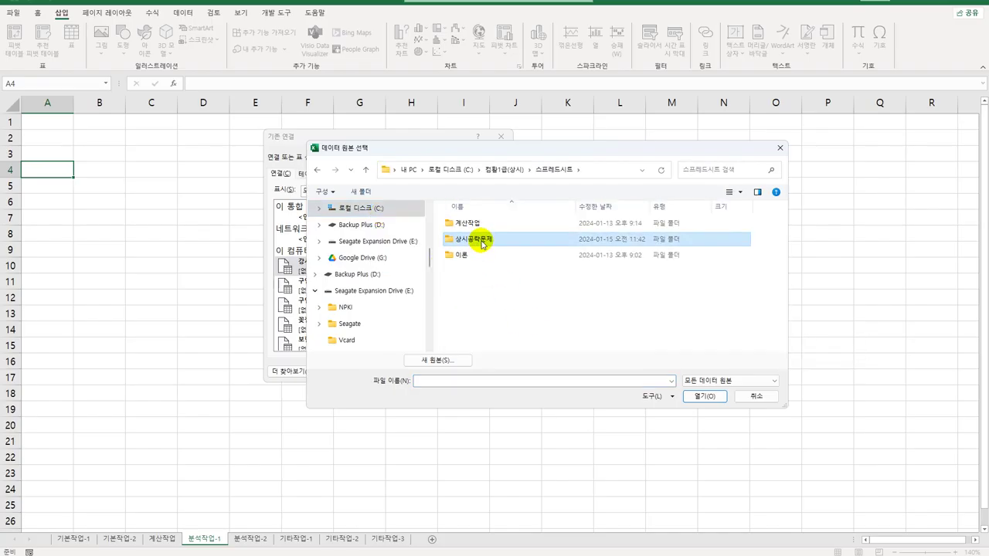
{"action": "double_click", "coordinate": [481, 242]}
{"action": "left_click", "coordinate": [478, 256]}
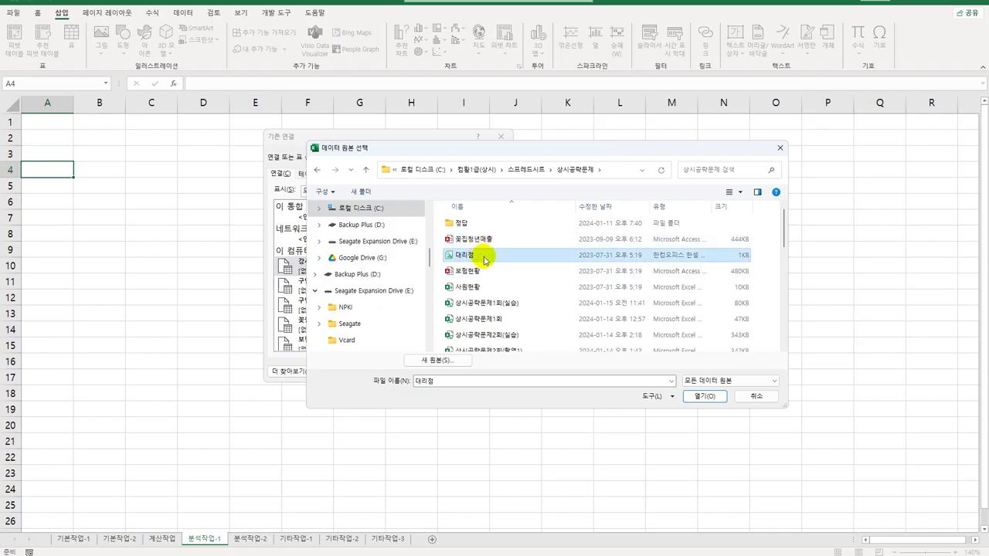
{"action": "left_click", "coordinate": [694, 402]}
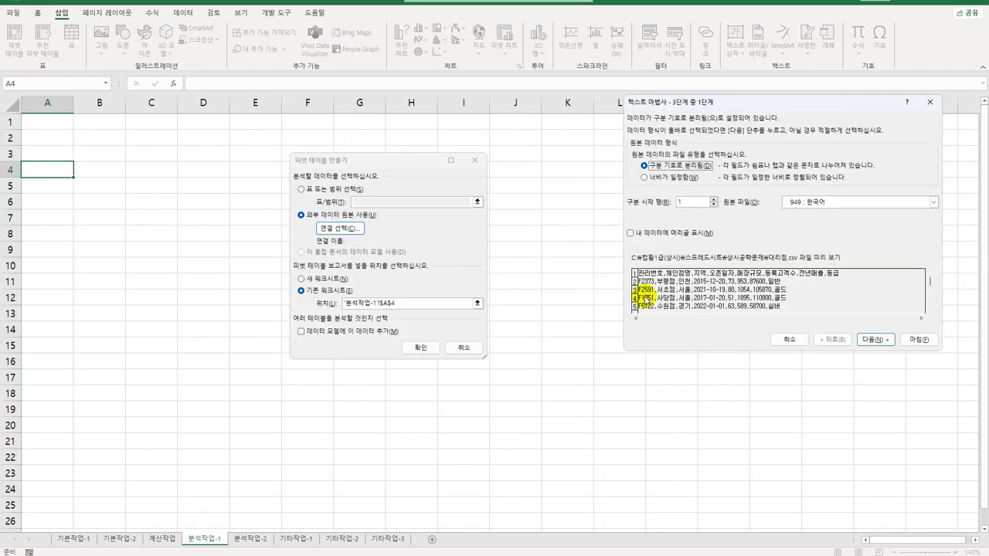
Step: Set the text import to treat the first row as headers and split fields by comma instead of tab
{"action": "left_click_drag", "start_coordinate": [680, 103], "coordinate": [596, 122]}
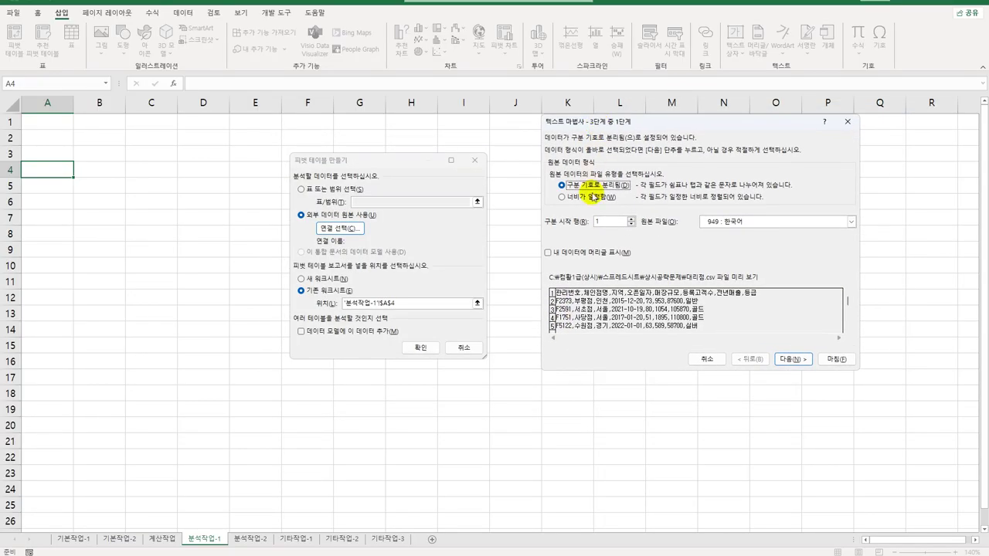
{"action": "left_click", "coordinate": [565, 255]}
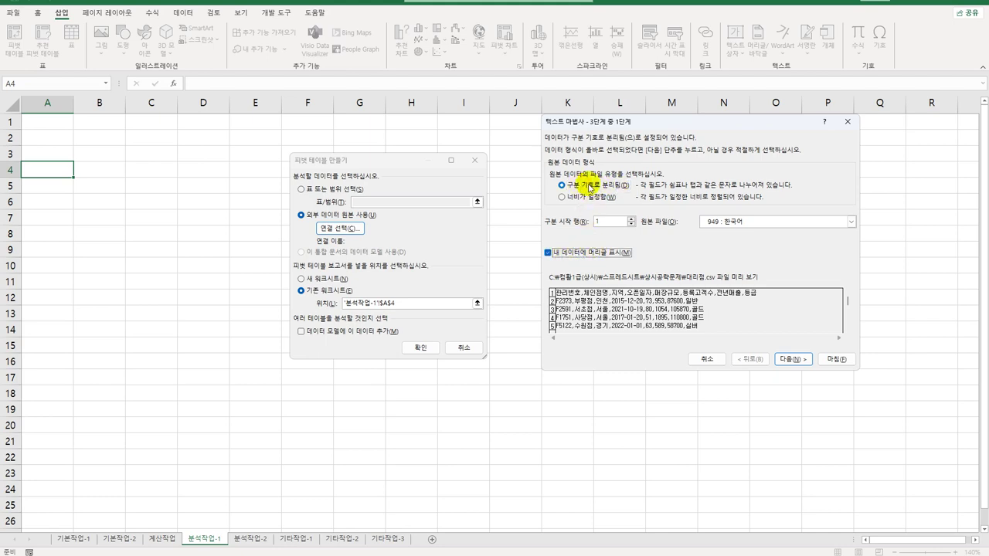
{"action": "left_click", "coordinate": [793, 359]}
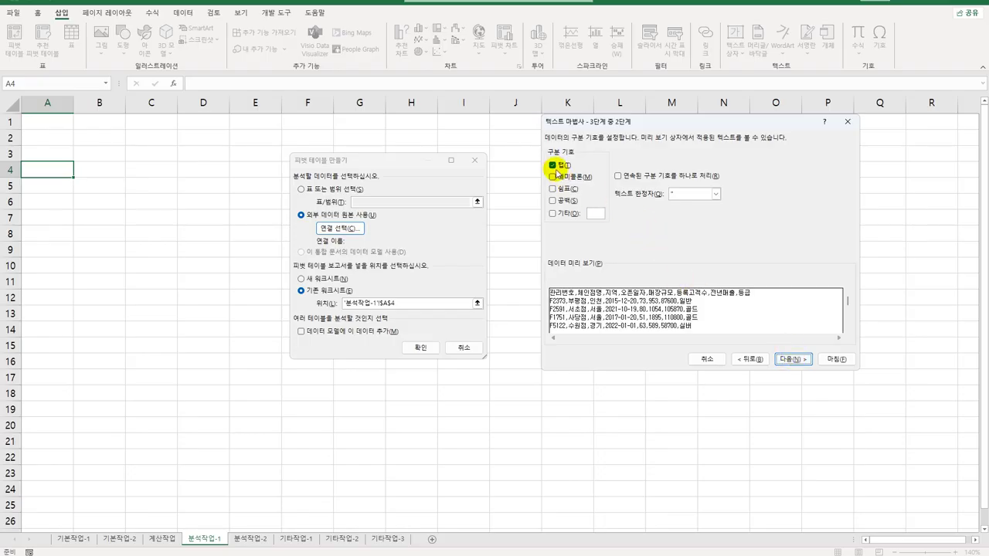
{"action": "left_click", "coordinate": [553, 165]}
{"action": "left_click", "coordinate": [554, 189]}
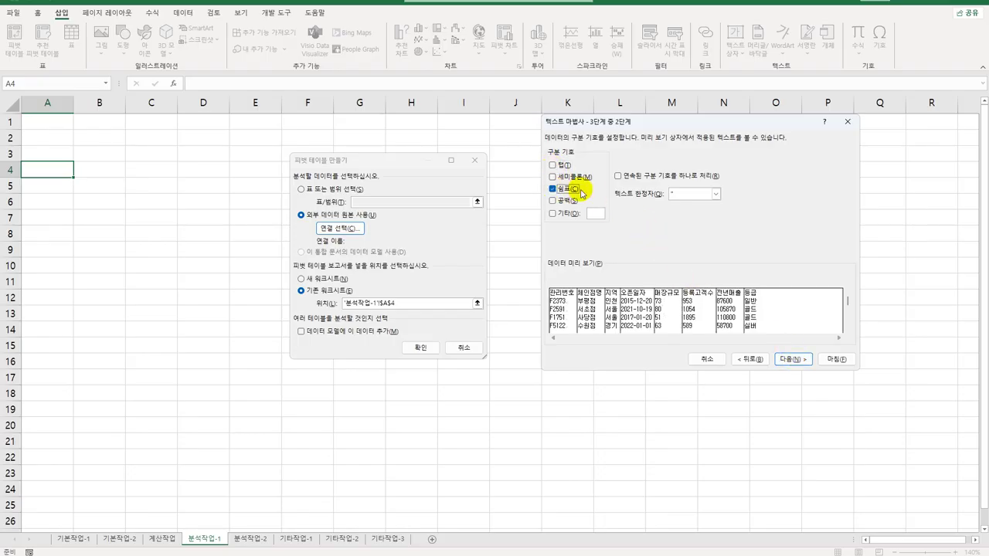
{"action": "left_click", "coordinate": [791, 360]}
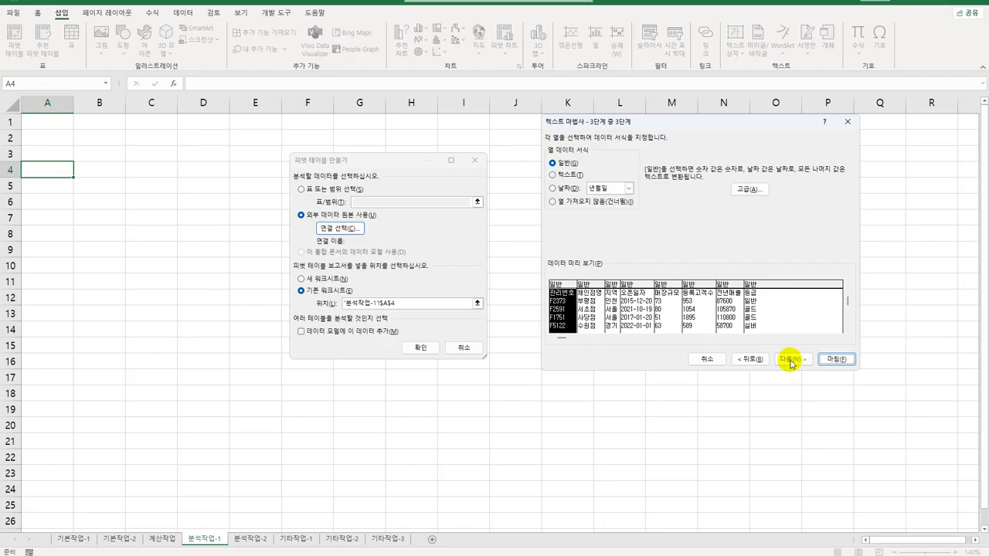
Step: Exclude the 관리번호 and 매장규모 columns from the text import and finish the wizard
{"action": "left_click", "coordinate": [564, 305]}
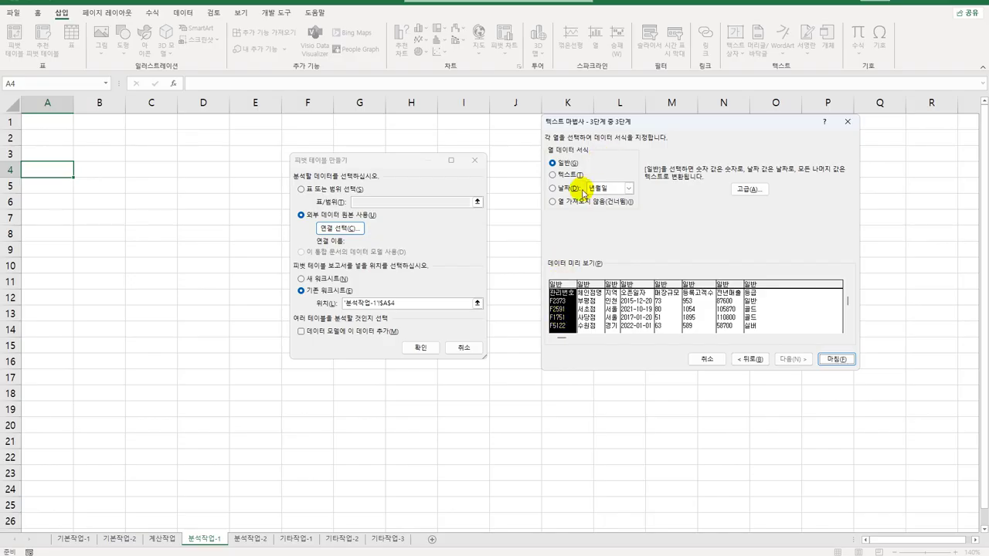
{"action": "left_click", "coordinate": [576, 202]}
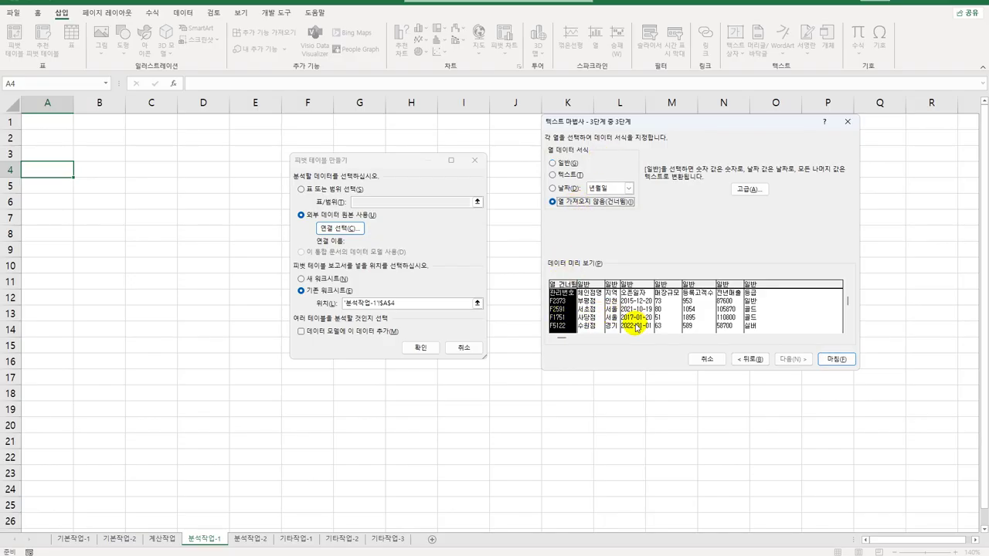
{"action": "left_click", "coordinate": [663, 286]}
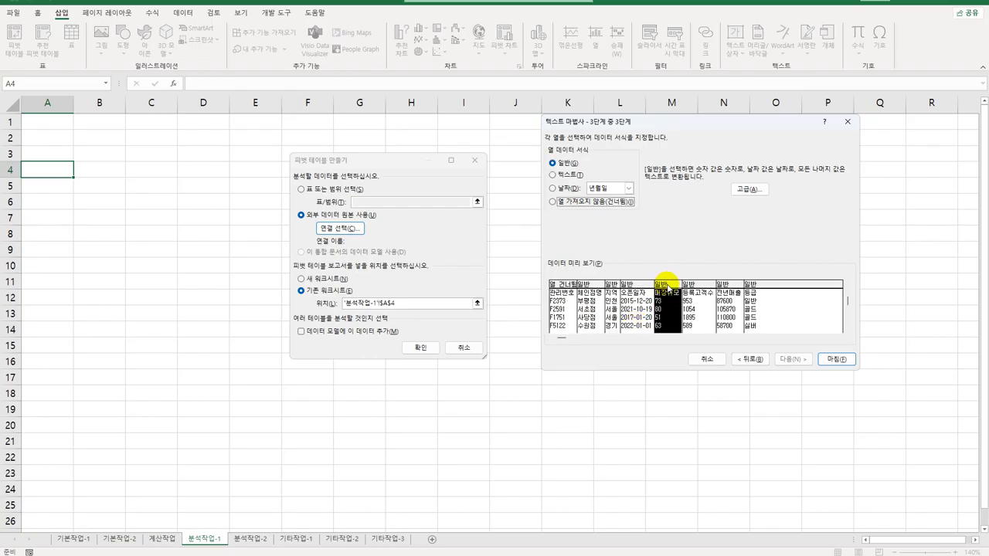
{"action": "left_click", "coordinate": [576, 199]}
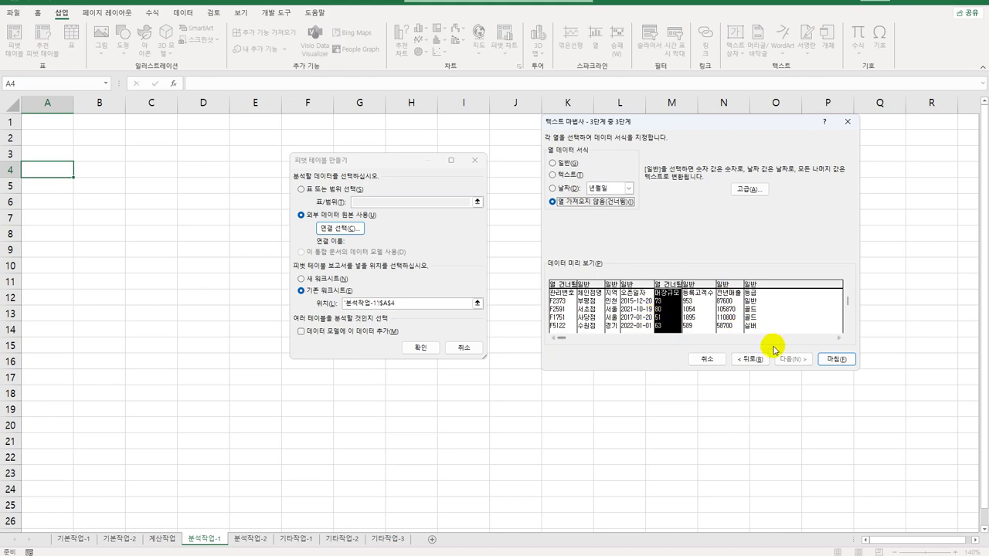
{"action": "left_click", "coordinate": [830, 360]}
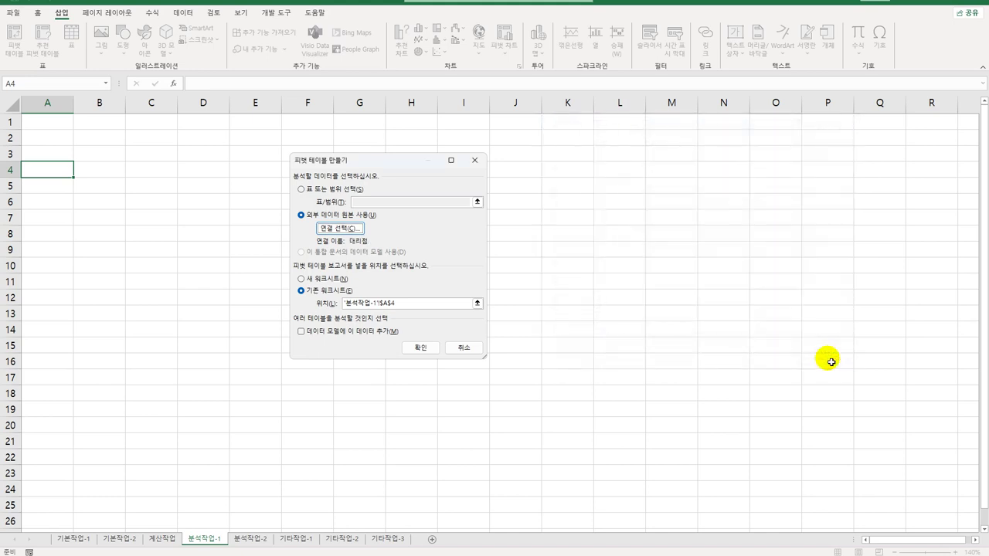
Step: Add the imported data to the data model and create the pivot table in the existing worksheet at A4
{"action": "left_click_drag", "start_coordinate": [393, 161], "coordinate": [609, 177]}
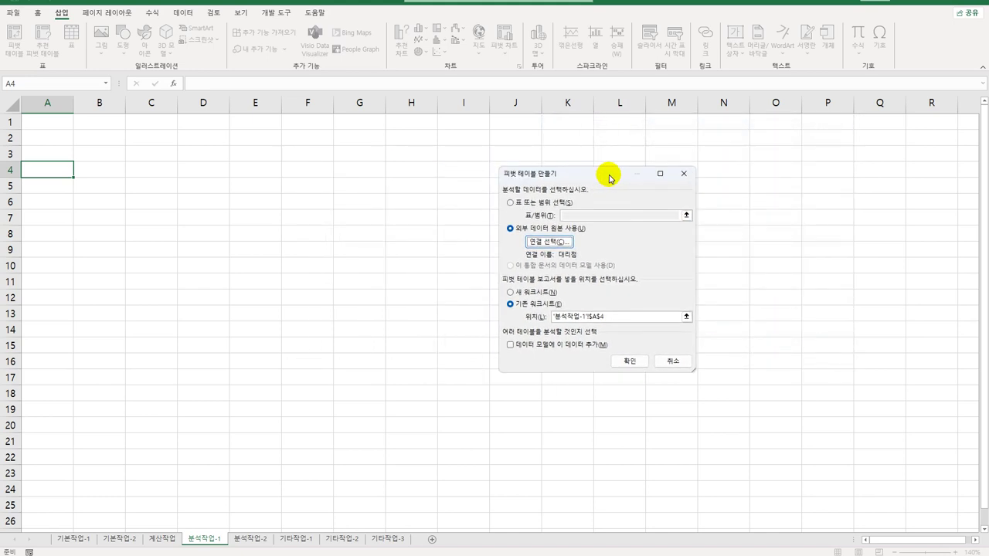
{"action": "left_click", "coordinate": [512, 347]}
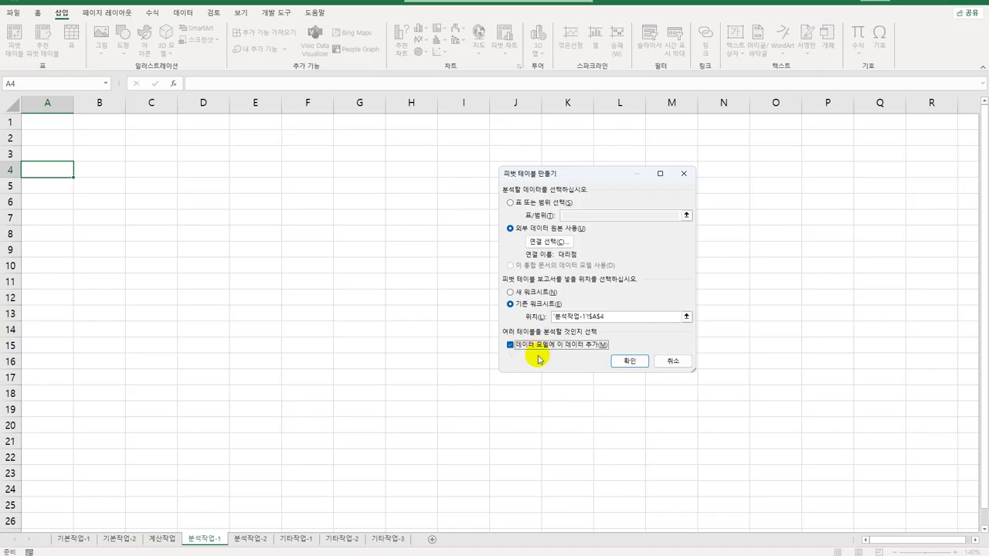
{"action": "left_click", "coordinate": [622, 362]}
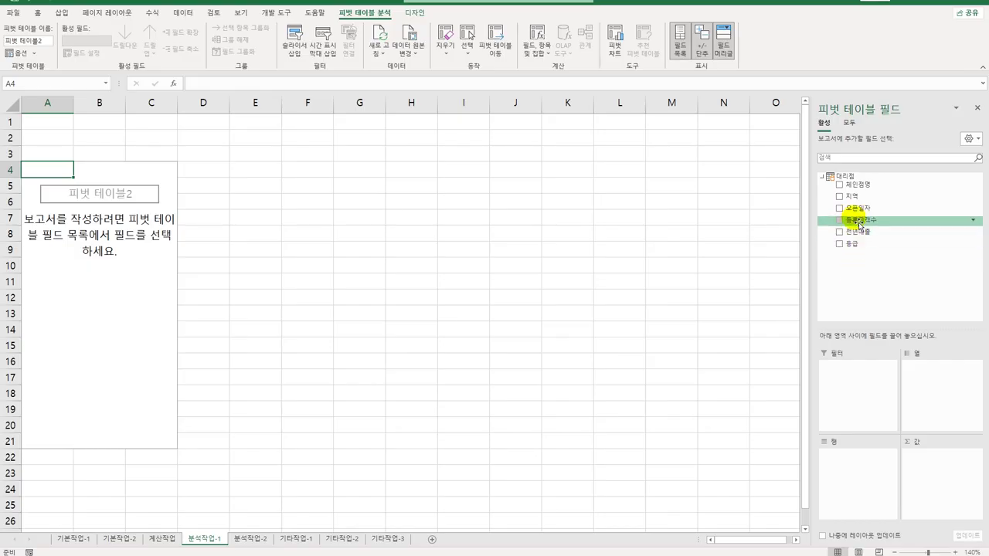
Step: Place 등급 in the pivot filters, 오픈일자 in rows, 지역 in columns, and 등록고객수 and 전년매출 in values
{"action": "left_click_drag", "start_coordinate": [851, 244], "coordinate": [858, 390]}
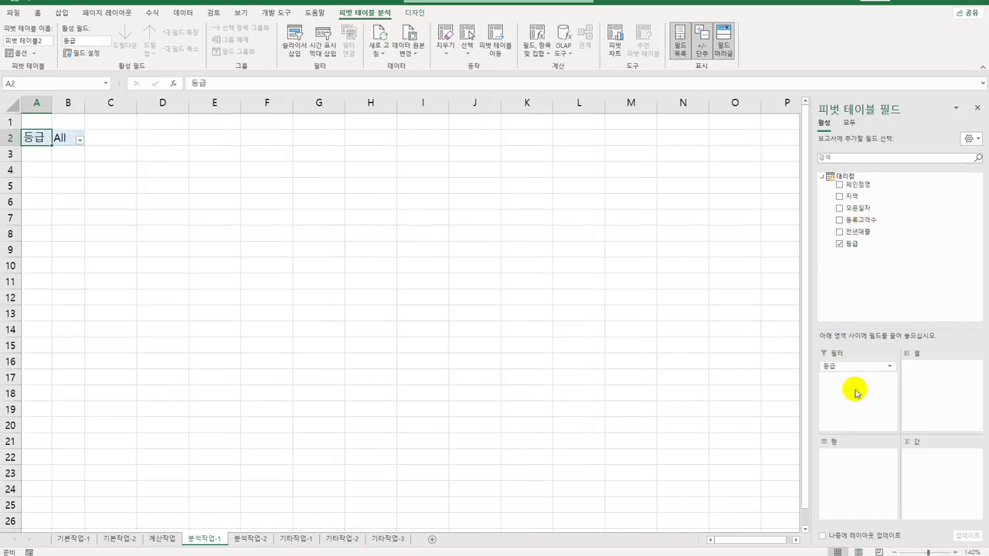
{"action": "left_click_drag", "start_coordinate": [856, 215], "coordinate": [850, 467]}
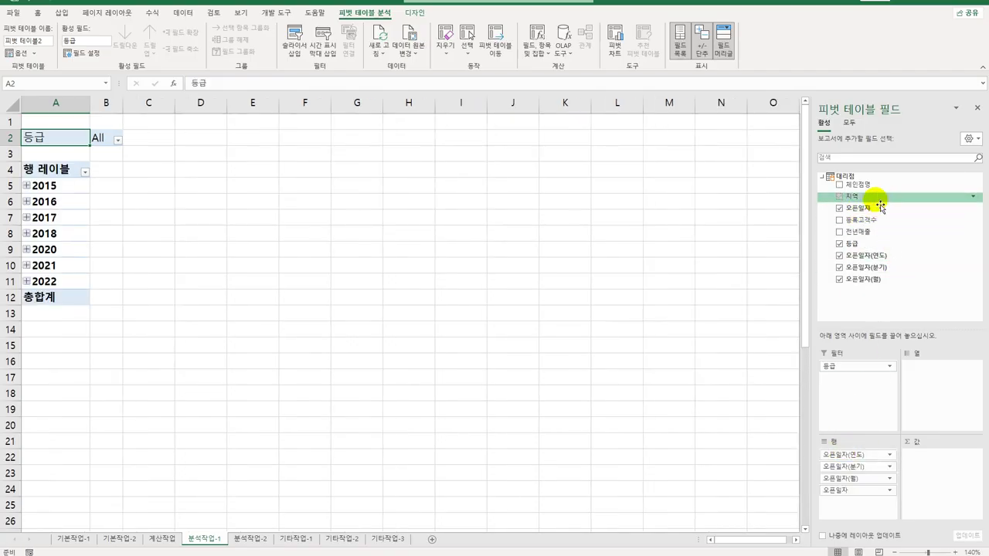
{"action": "left_click_drag", "start_coordinate": [875, 197], "coordinate": [934, 381]}
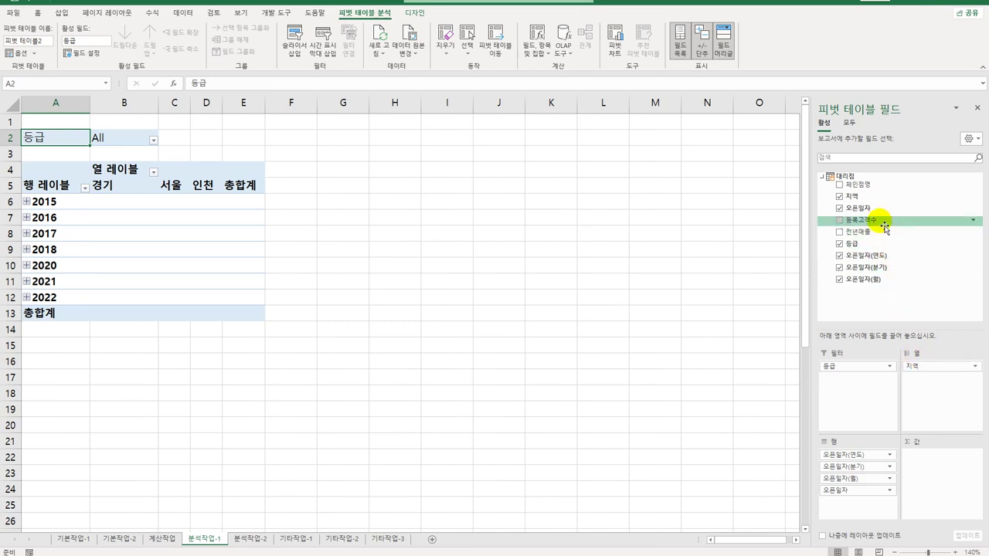
{"action": "left_click_drag", "start_coordinate": [869, 221], "coordinate": [940, 483]}
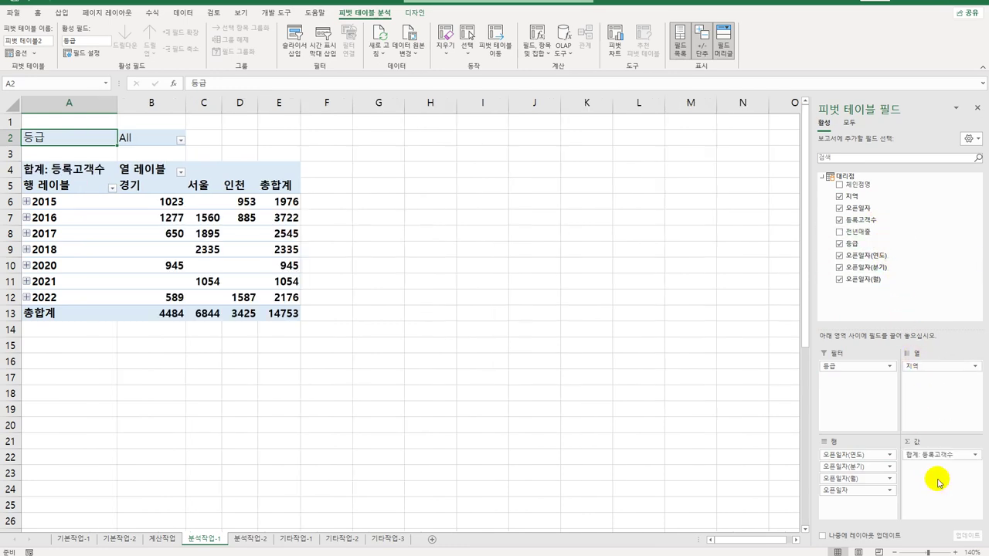
{"action": "left_click_drag", "start_coordinate": [856, 231], "coordinate": [921, 479]}
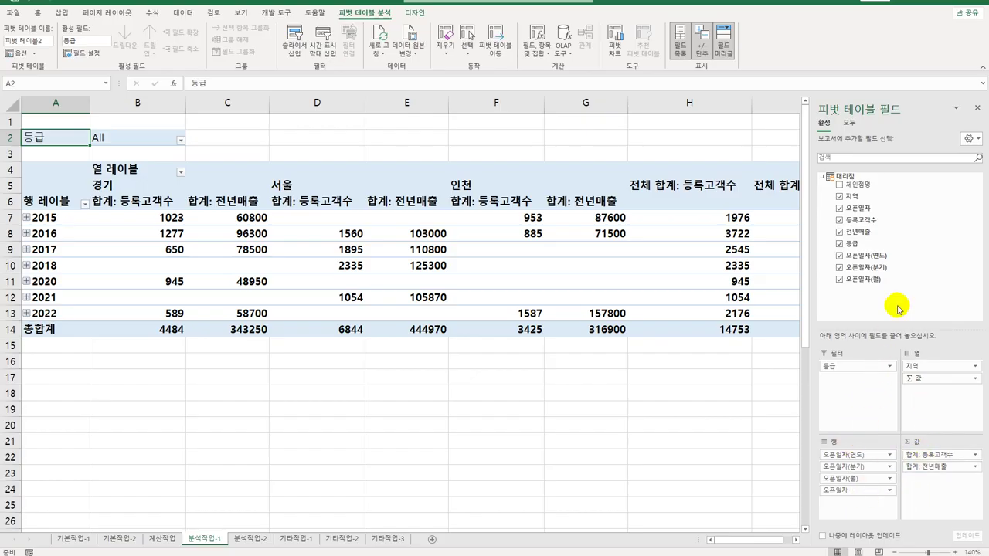
Step: Change the pivot table's report layout to outline form (개요 형식)
{"action": "left_click", "coordinate": [415, 13]}
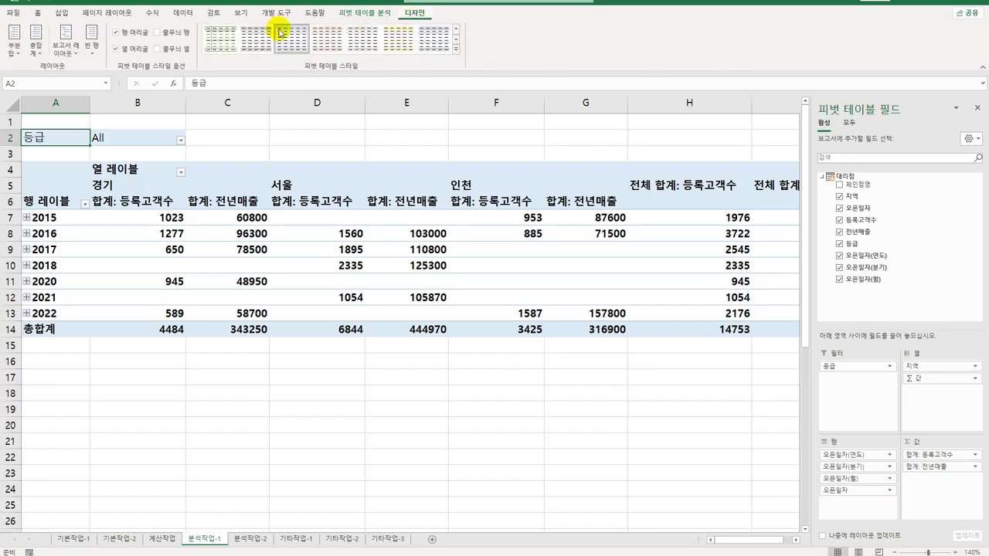
{"action": "left_click", "coordinate": [68, 59]}
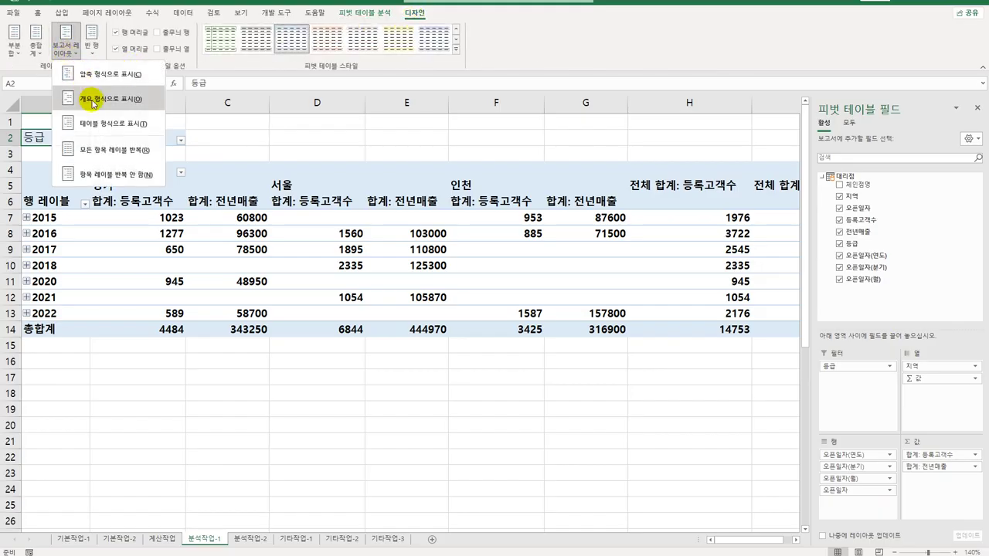
{"action": "left_click", "coordinate": [93, 101]}
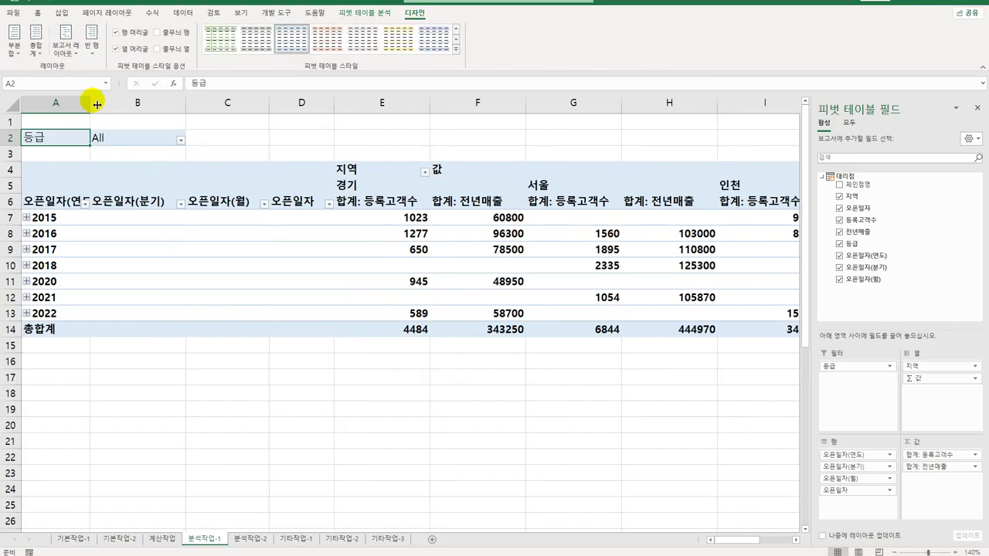
Step: Group the 오픈일자 row dates by month (월) only, removing the quarter (분기) and year (연) units
{"action": "left_click", "coordinate": [58, 218]}
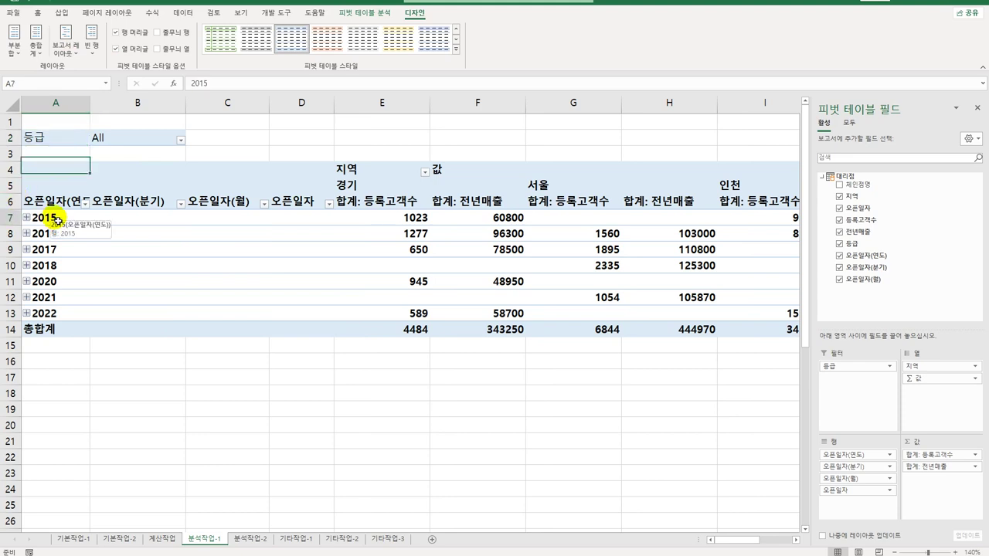
{"action": "right_click", "coordinate": [58, 219]}
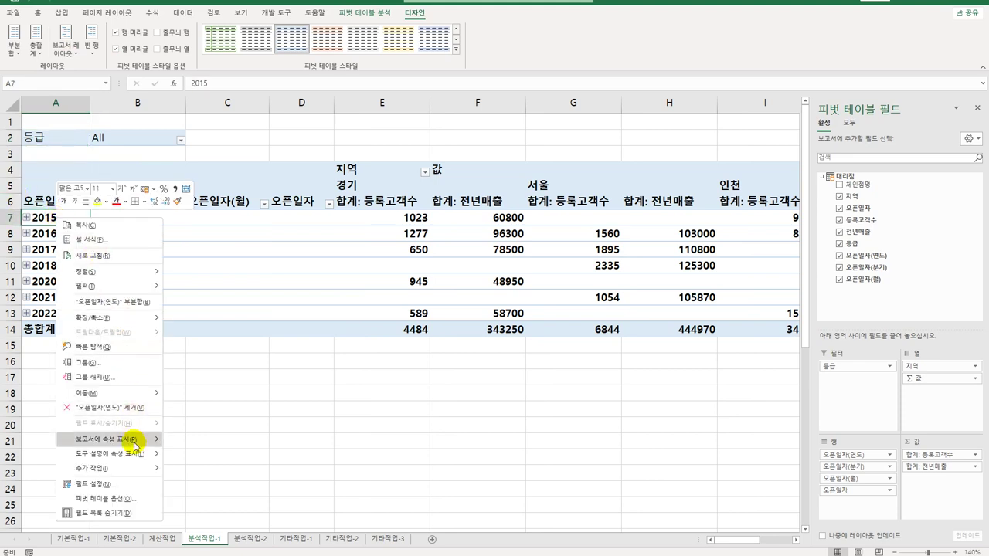
{"action": "left_click", "coordinate": [126, 363]}
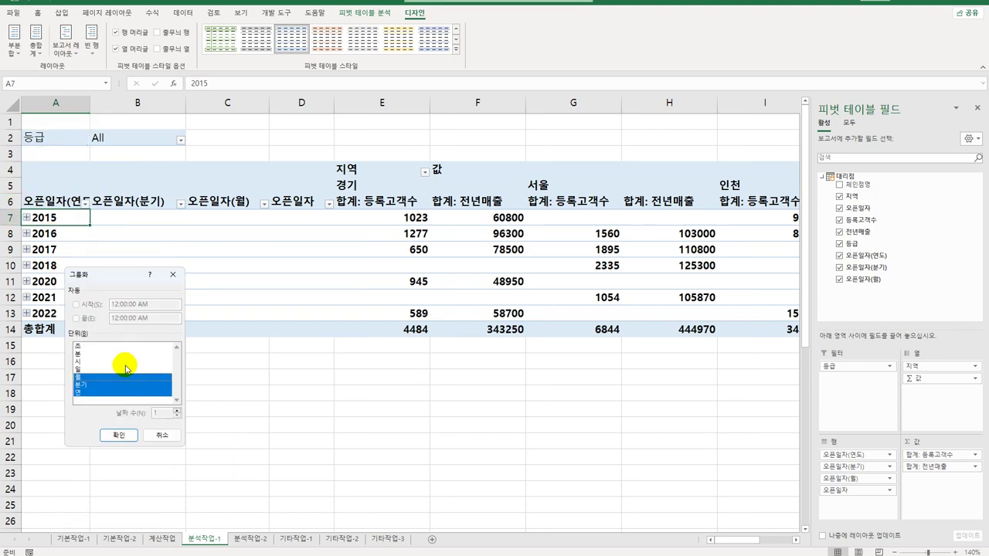
{"action": "left_click", "coordinate": [89, 384]}
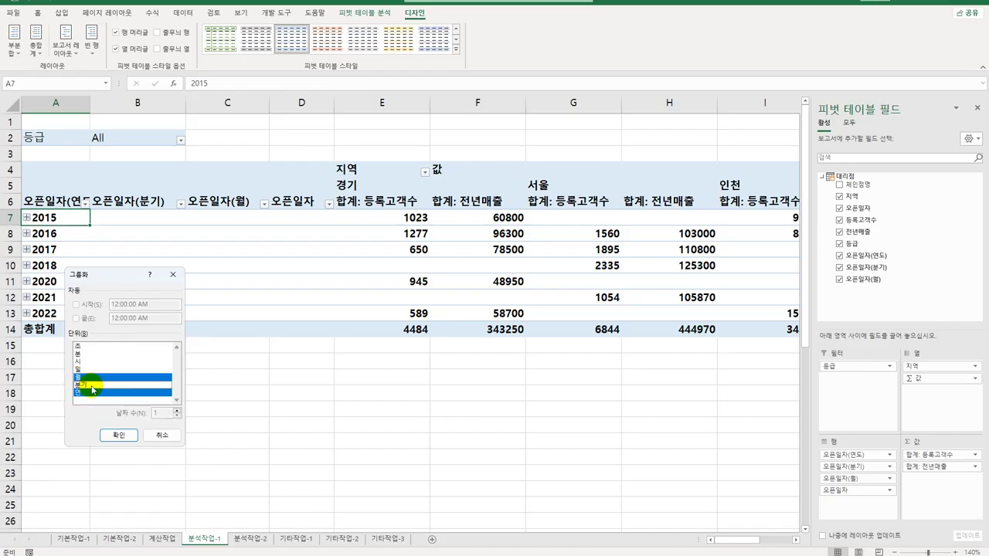
{"action": "left_click", "coordinate": [94, 393]}
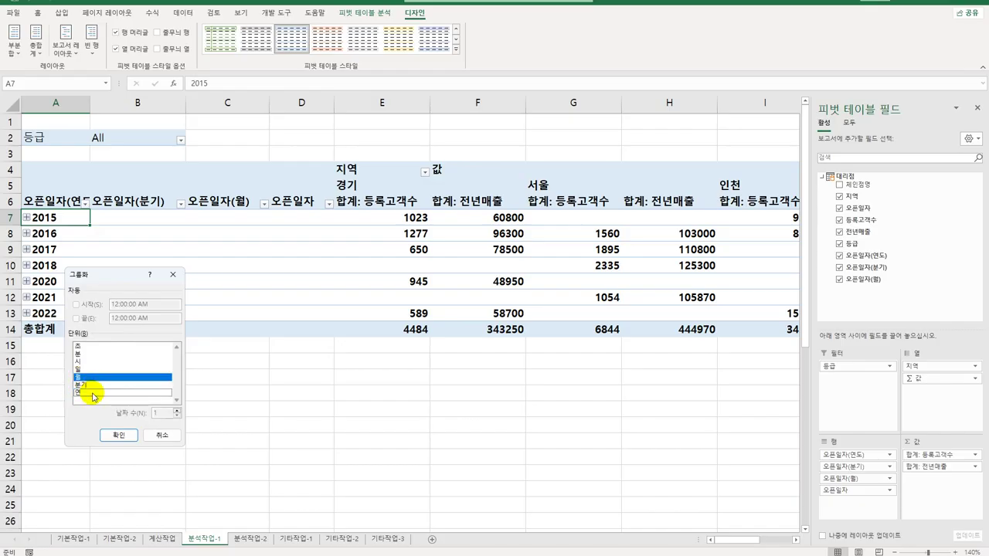
{"action": "left_click", "coordinate": [119, 435]}
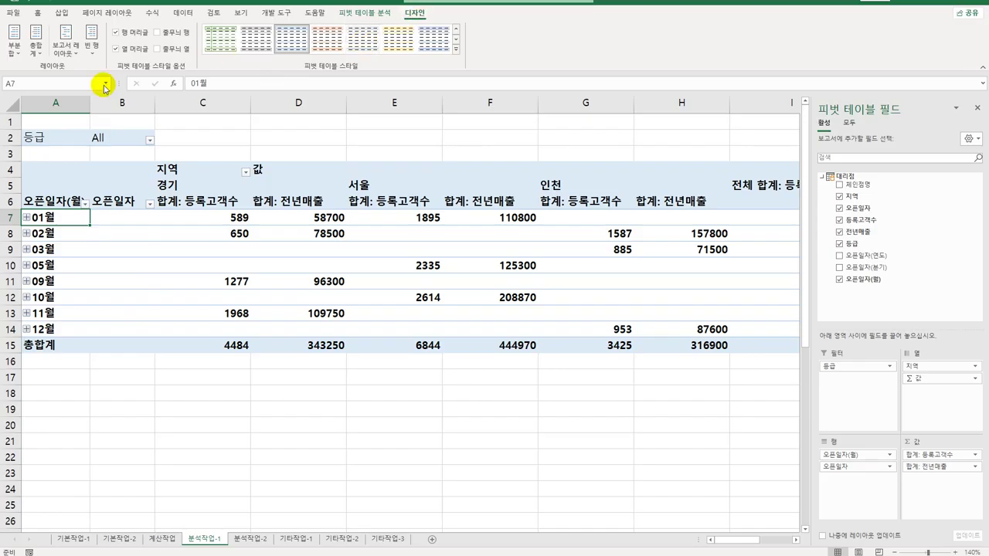
Step: Set the pivot table's grand totals to show for columns only (열의 총합계만 설정)
{"action": "left_click", "coordinate": [36, 42]}
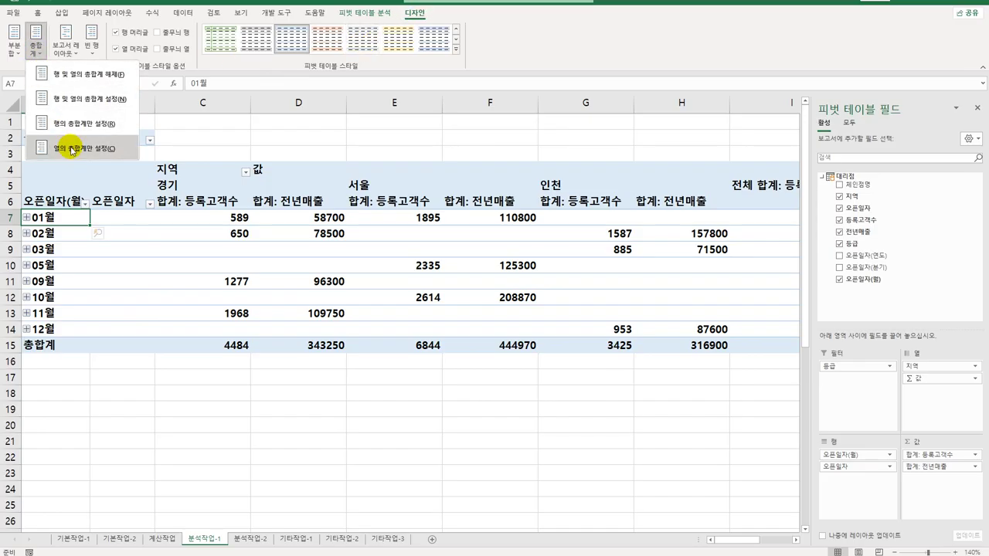
{"action": "left_click", "coordinate": [72, 148]}
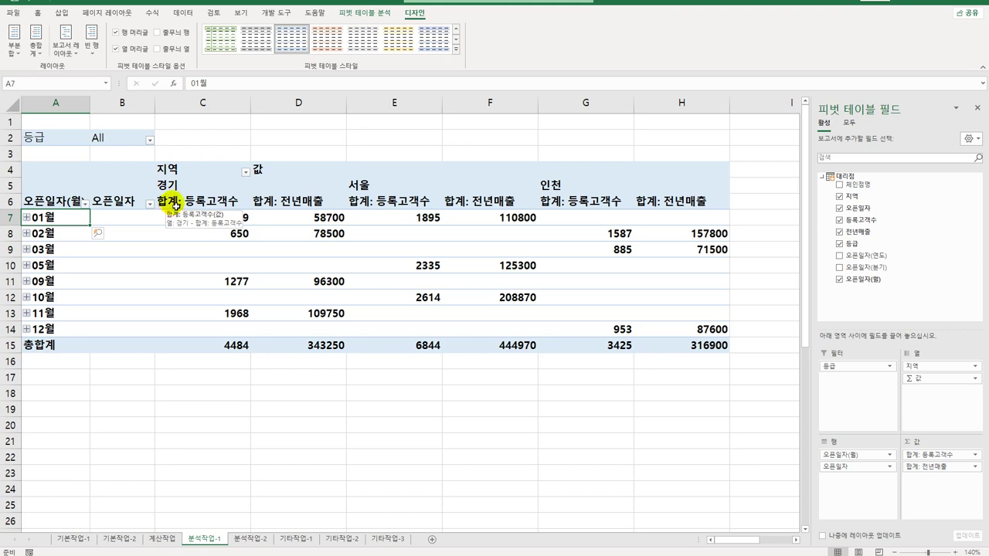
Step: Sort the pivot table's 지역 columns in descending order by 합계: 전년매출
{"action": "left_click", "coordinate": [210, 177]}
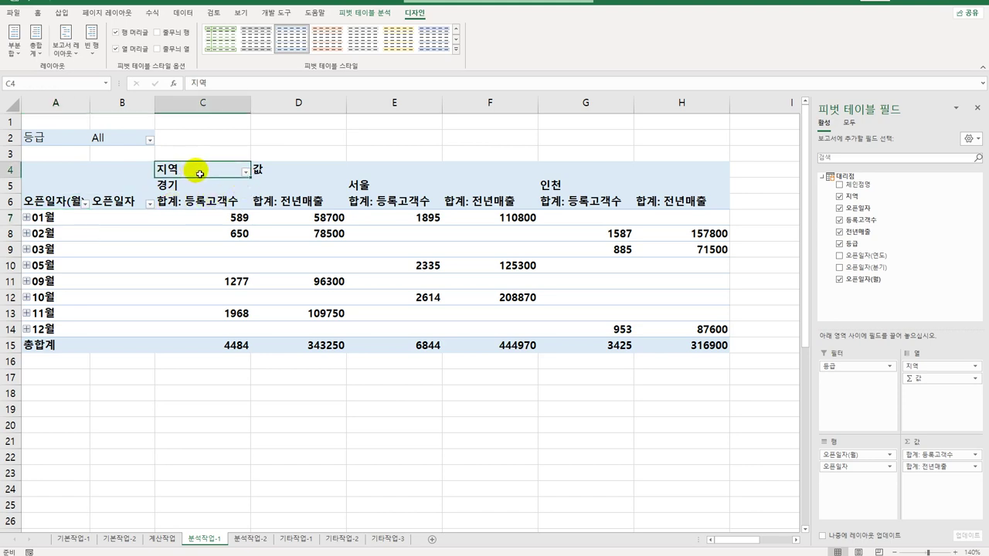
{"action": "left_click", "coordinate": [245, 172]}
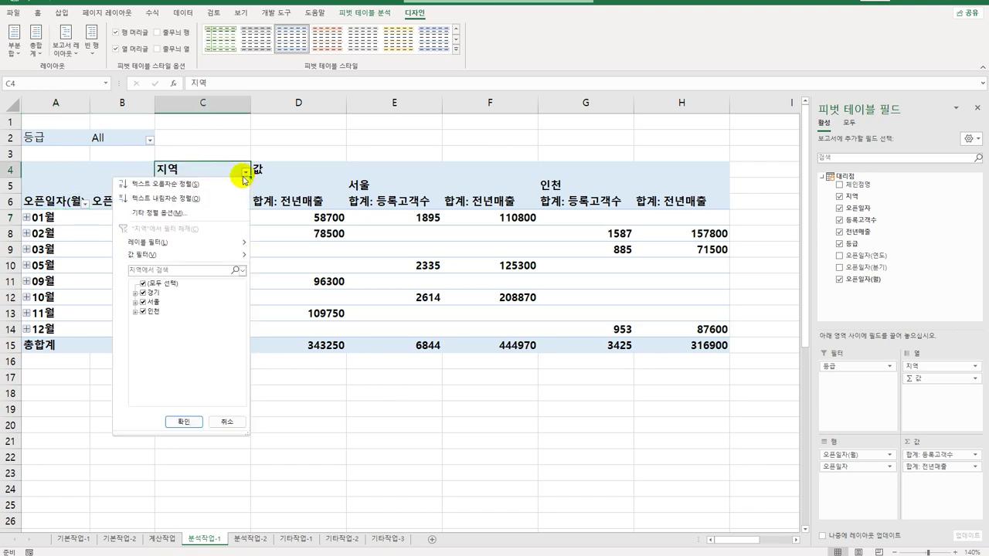
{"action": "left_click", "coordinate": [222, 216]}
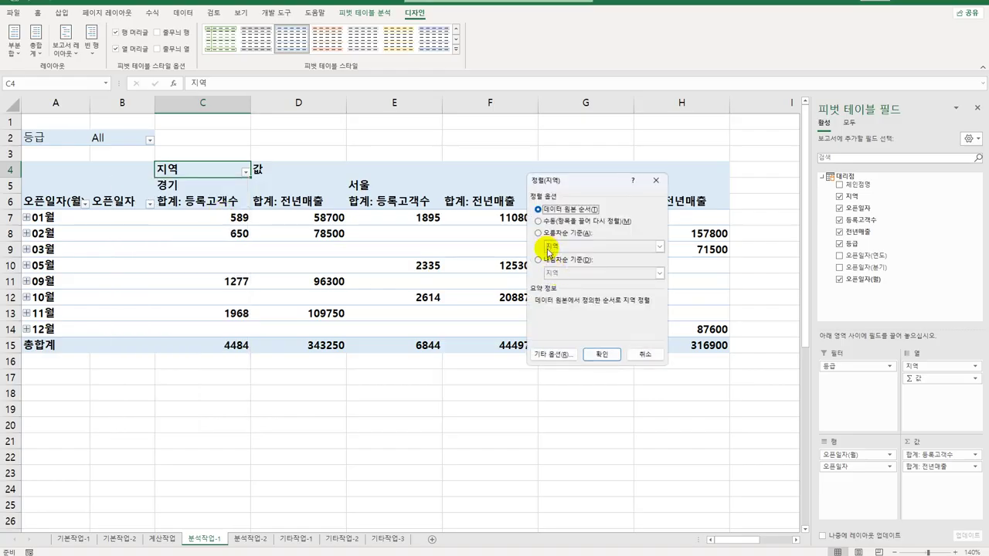
{"action": "left_click", "coordinate": [549, 262]}
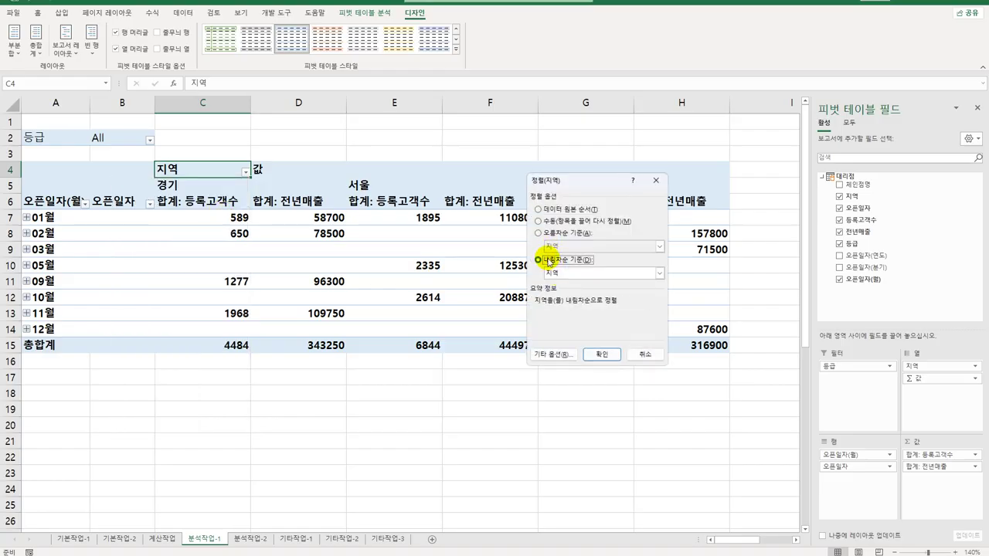
{"action": "left_click", "coordinate": [660, 273]}
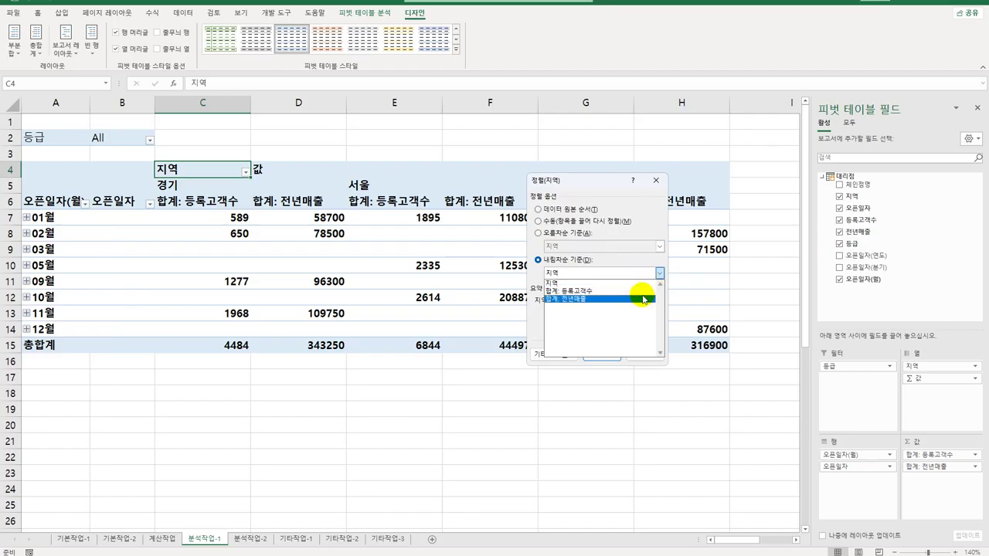
{"action": "left_click", "coordinate": [641, 300]}
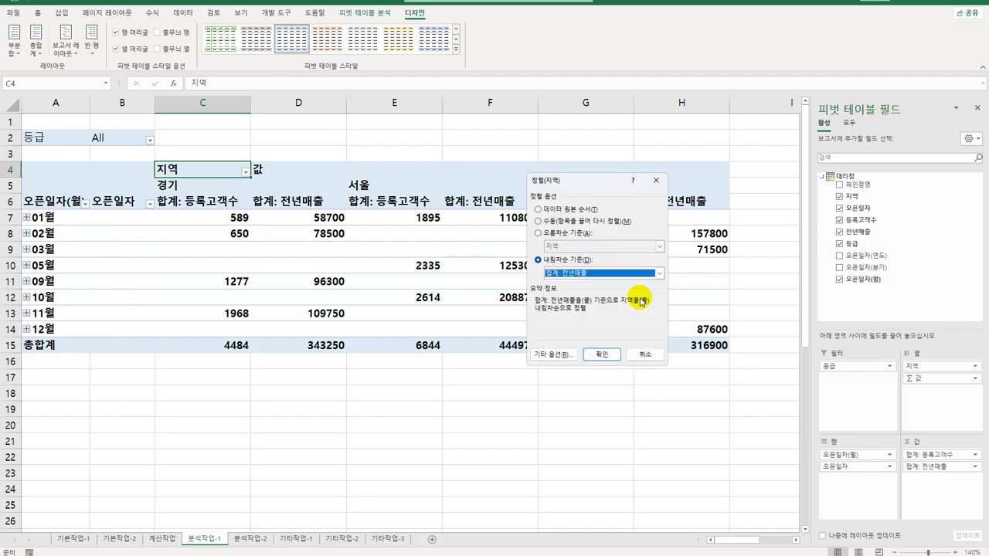
{"action": "left_click", "coordinate": [601, 353]}
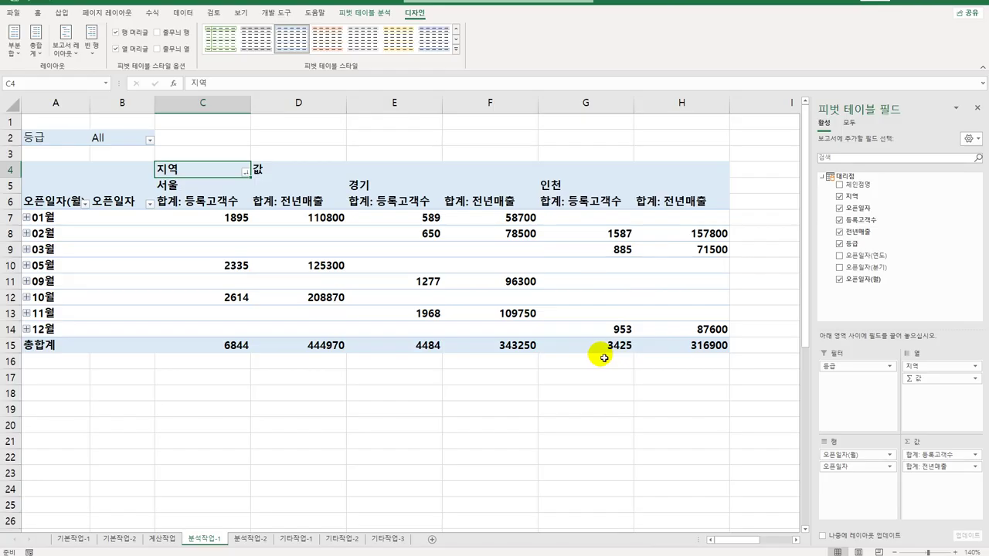
Step: Format the 합계: 등록고객수 value field as a number (숫자) with the thousands separator
{"action": "left_click", "coordinate": [207, 202]}
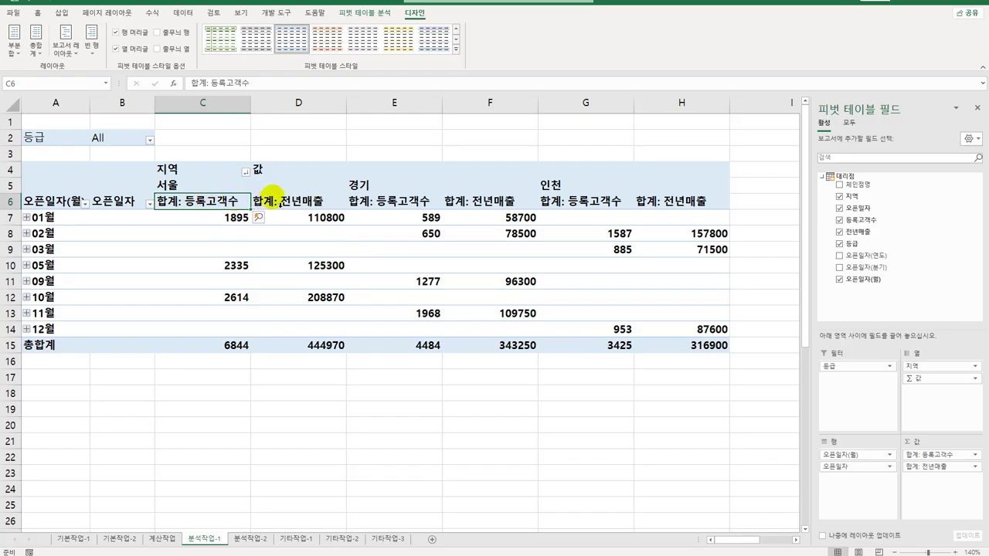
{"action": "left_click", "coordinate": [281, 202]}
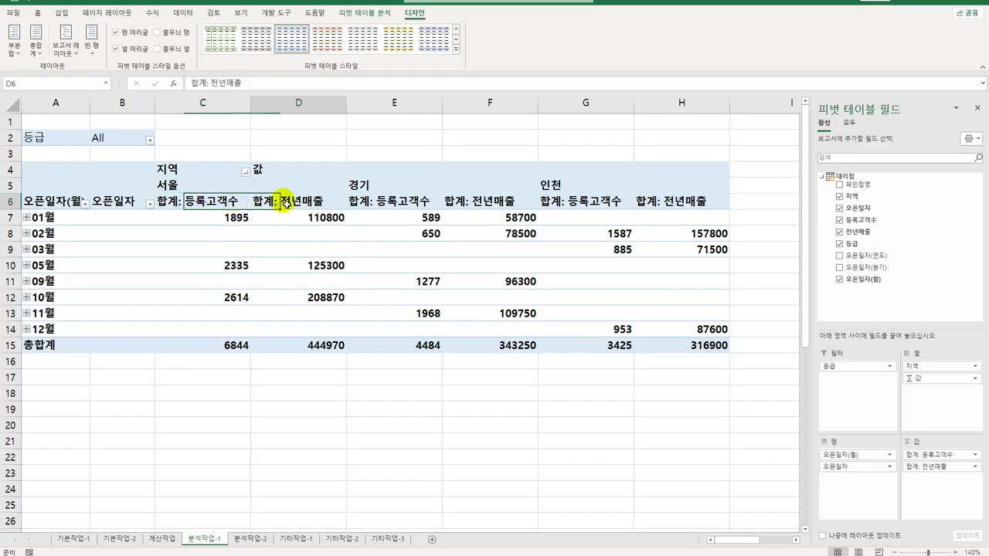
{"action": "left_click", "coordinate": [207, 203]}
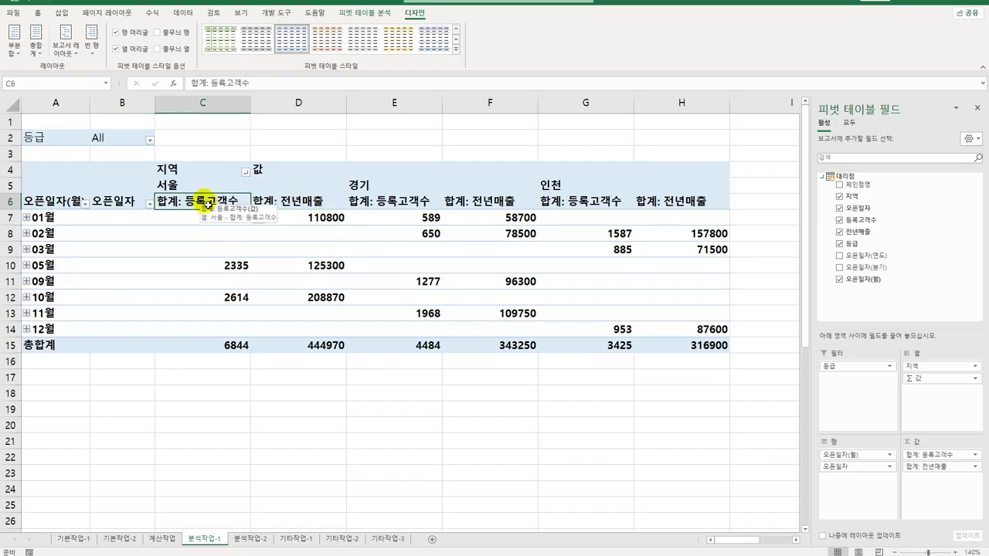
{"action": "double_click", "coordinate": [207, 203]}
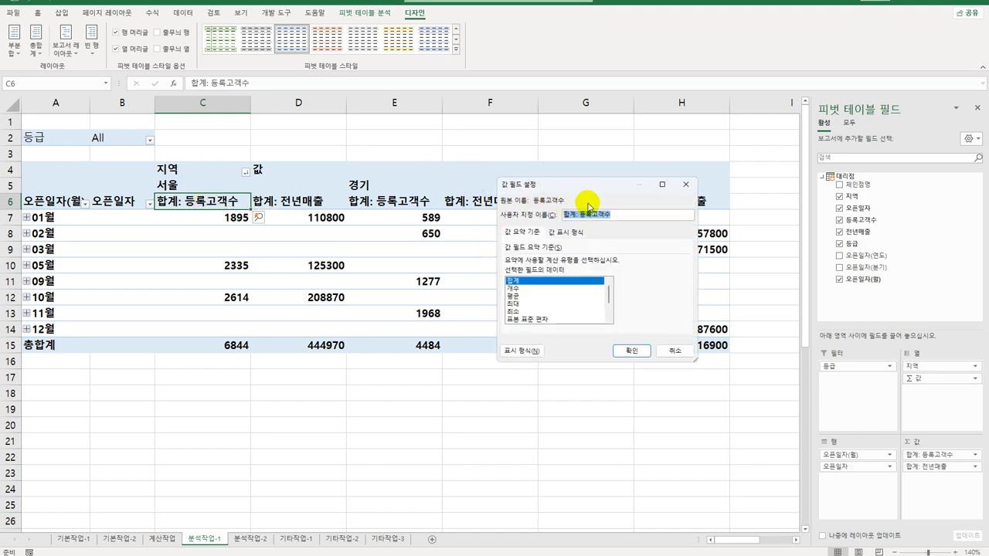
{"action": "left_click", "coordinate": [533, 350]}
{"action": "left_click", "coordinate": [495, 186]}
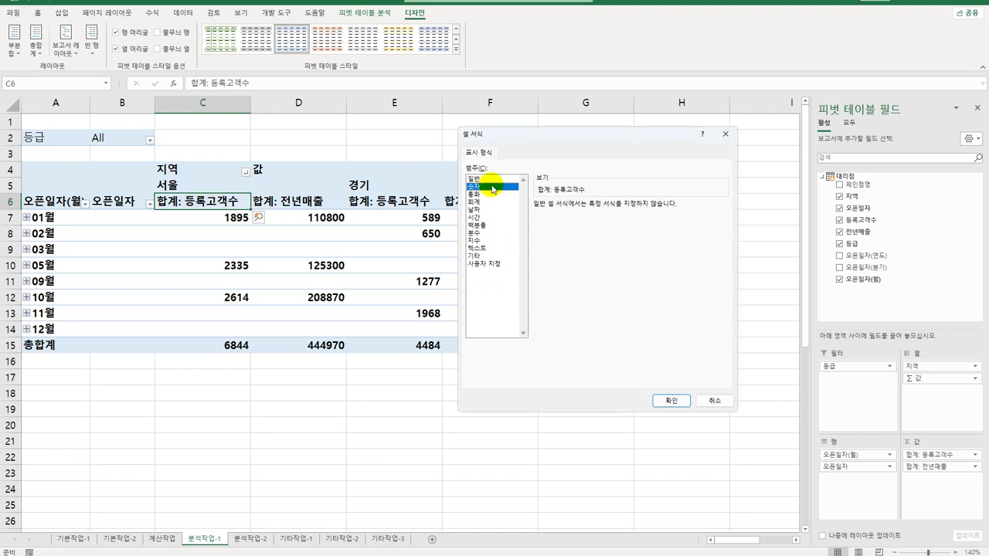
{"action": "left_click", "coordinate": [547, 221]}
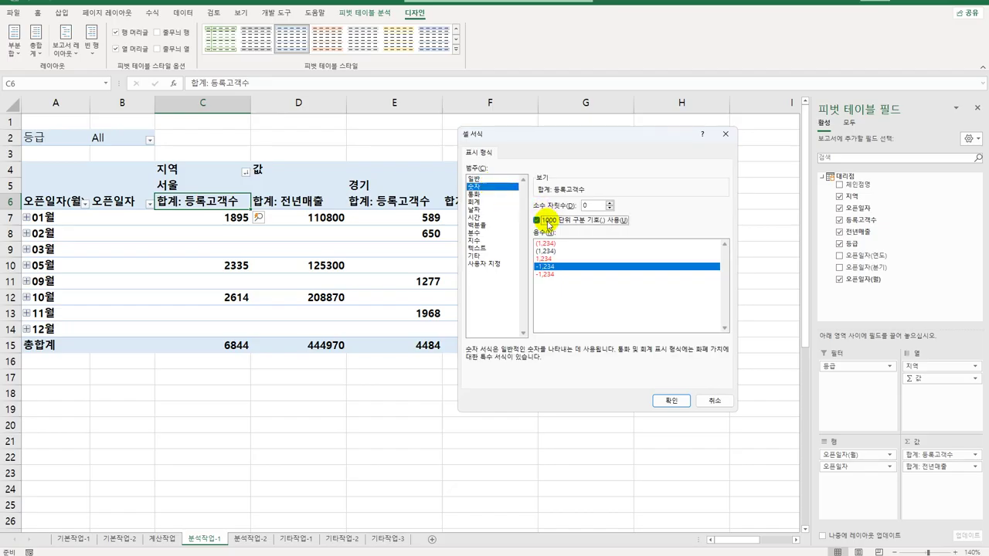
{"action": "left_click", "coordinate": [659, 400]}
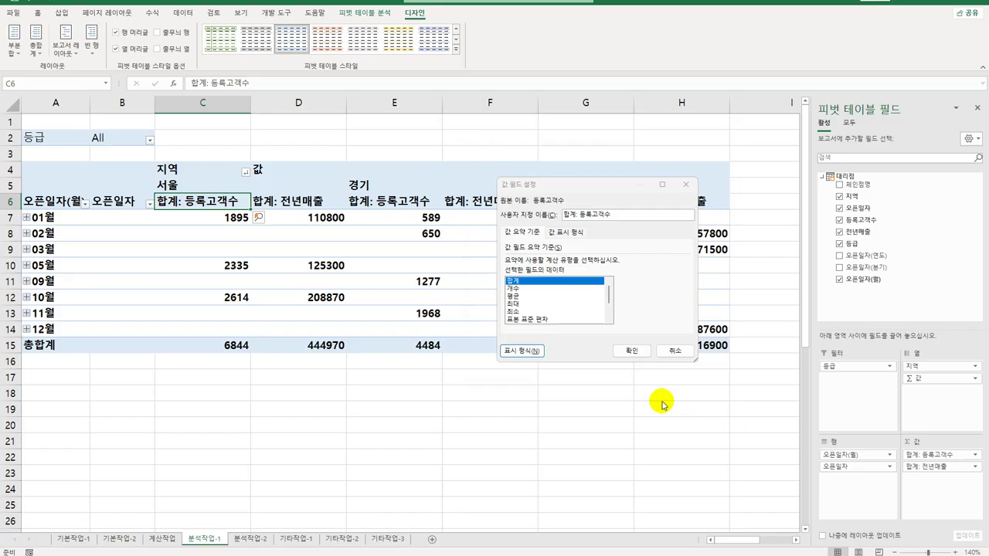
{"action": "left_click", "coordinate": [633, 351]}
Step: Apply the number (숫자) format with the thousands separator to the 합계: 전년매출 value field
{"action": "left_click", "coordinate": [301, 202]}
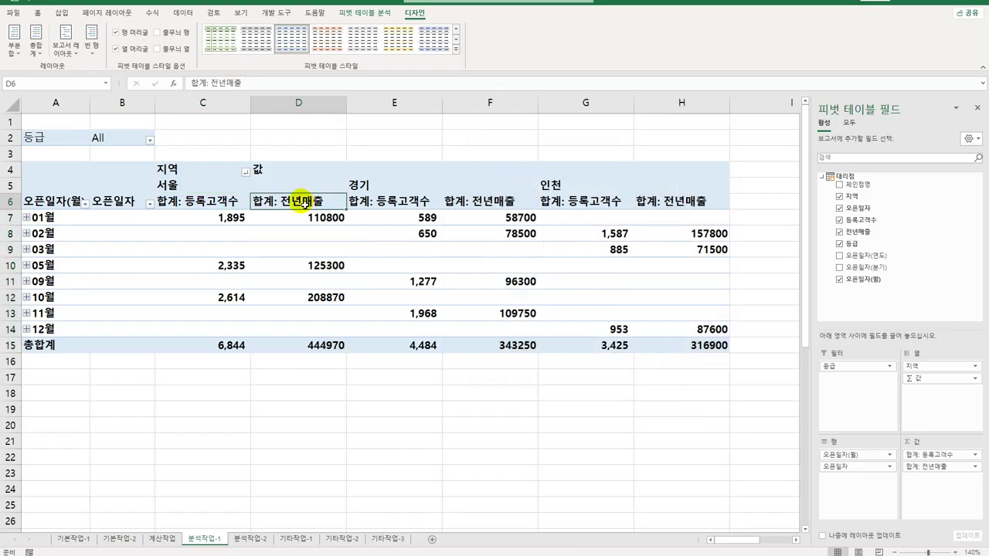
{"action": "double_click", "coordinate": [303, 203]}
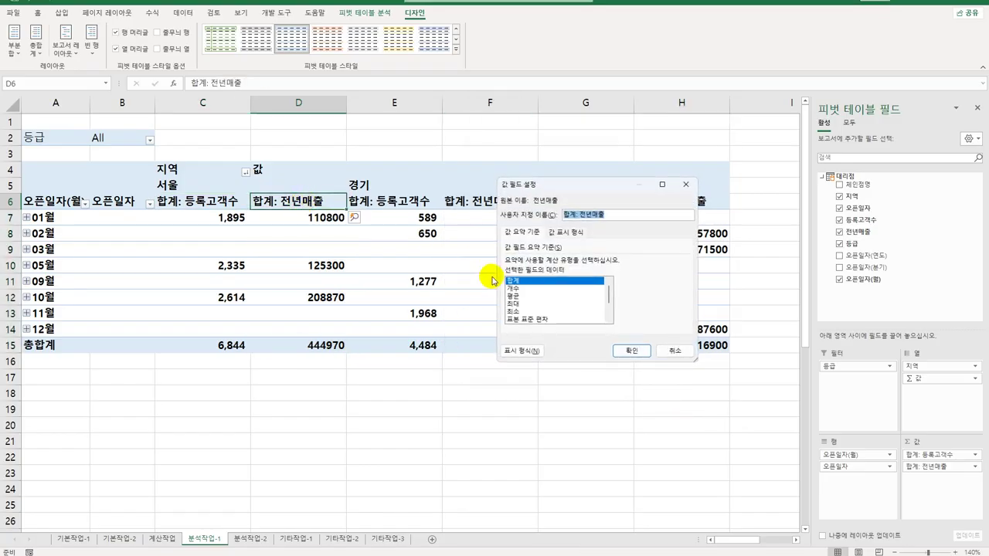
{"action": "left_click", "coordinate": [528, 358]}
{"action": "left_click", "coordinate": [482, 187]}
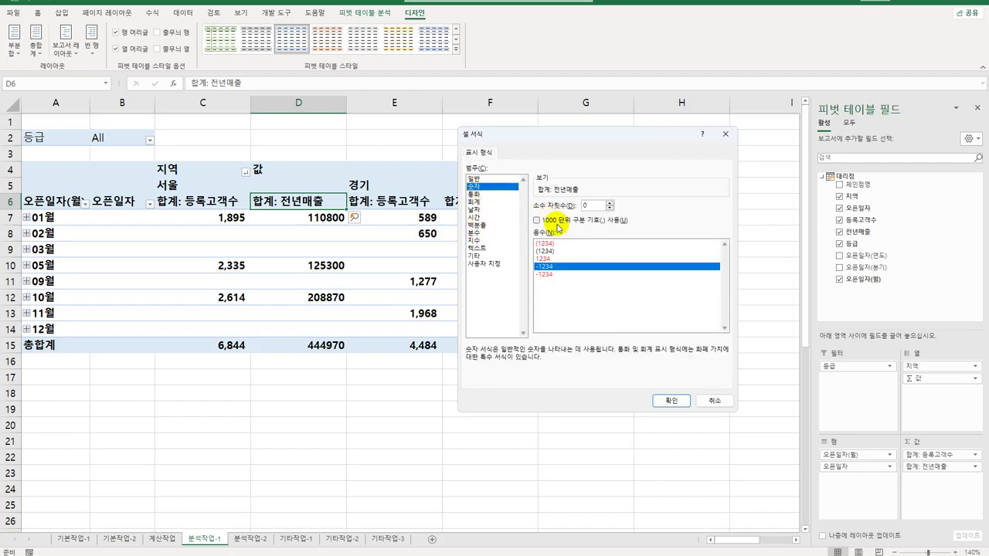
{"action": "left_click", "coordinate": [556, 221]}
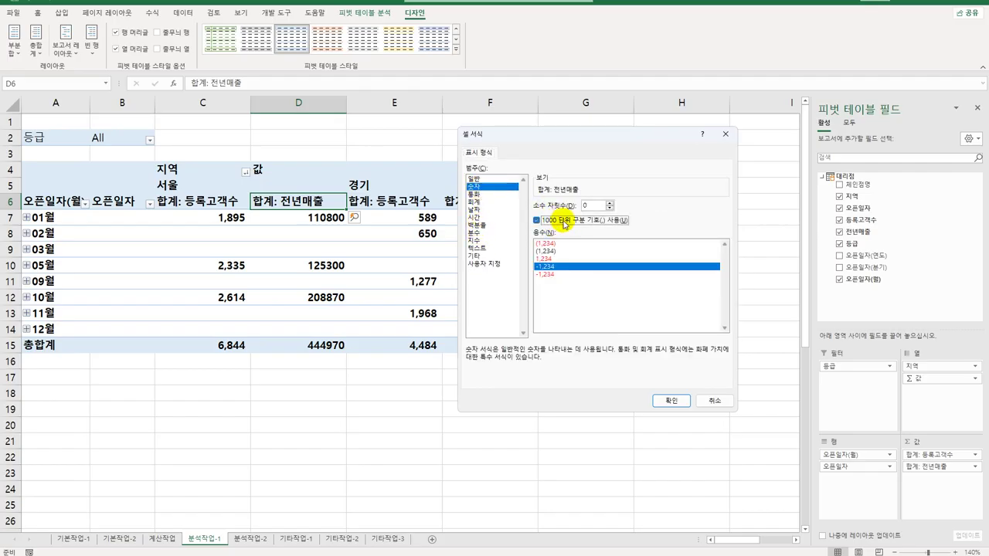
{"action": "left_click", "coordinate": [671, 401]}
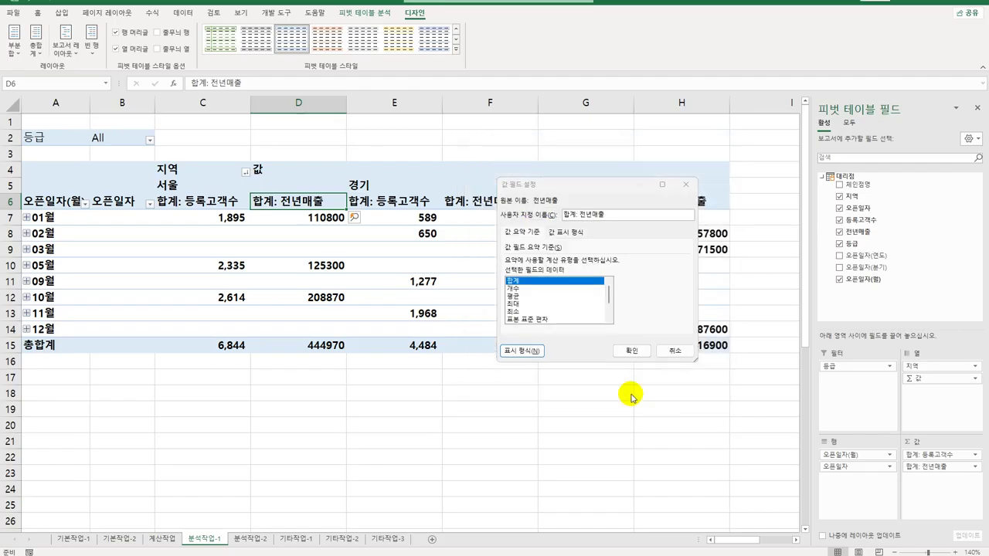
{"action": "left_click", "coordinate": [629, 409]}
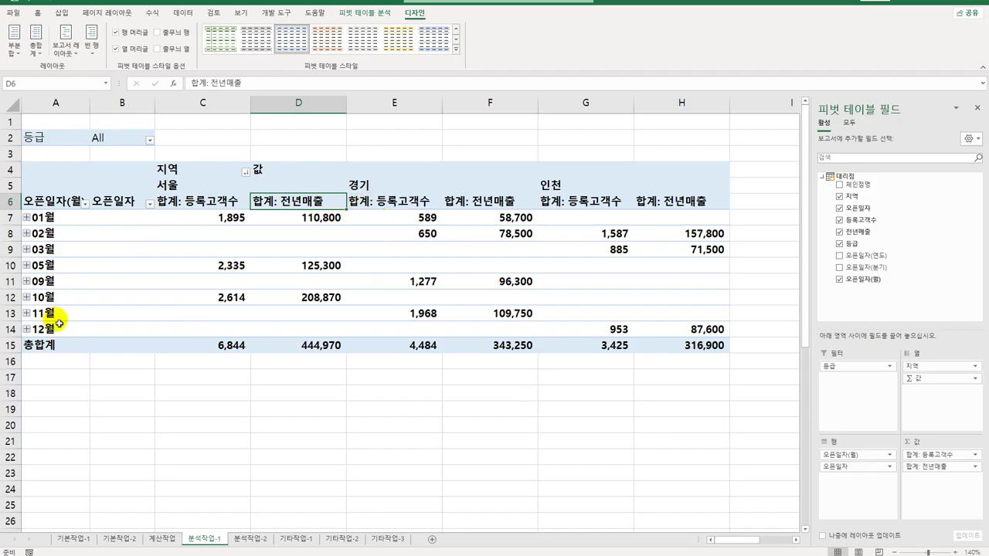
Step: Extract the detail records behind the 경기 등록고객수 total for 11월 onto a new sheet
{"action": "left_click", "coordinate": [395, 317]}
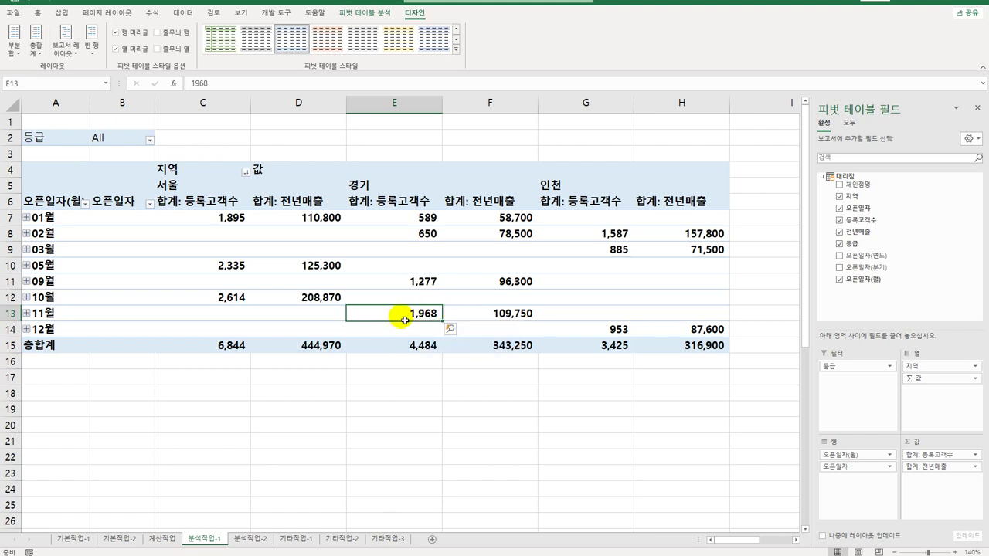
{"action": "mouse_move", "coordinate": [403, 320]}
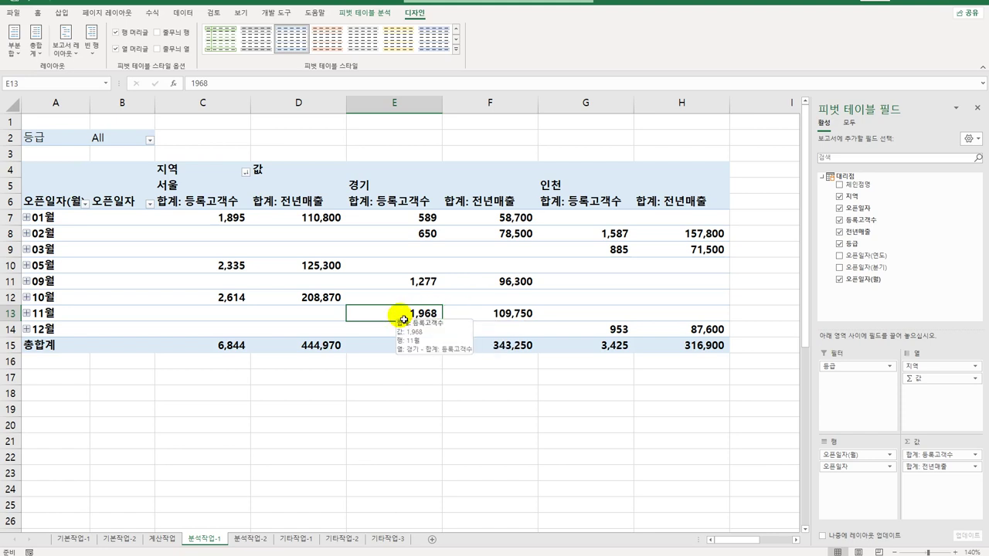
{"action": "double_click", "coordinate": [404, 319]}
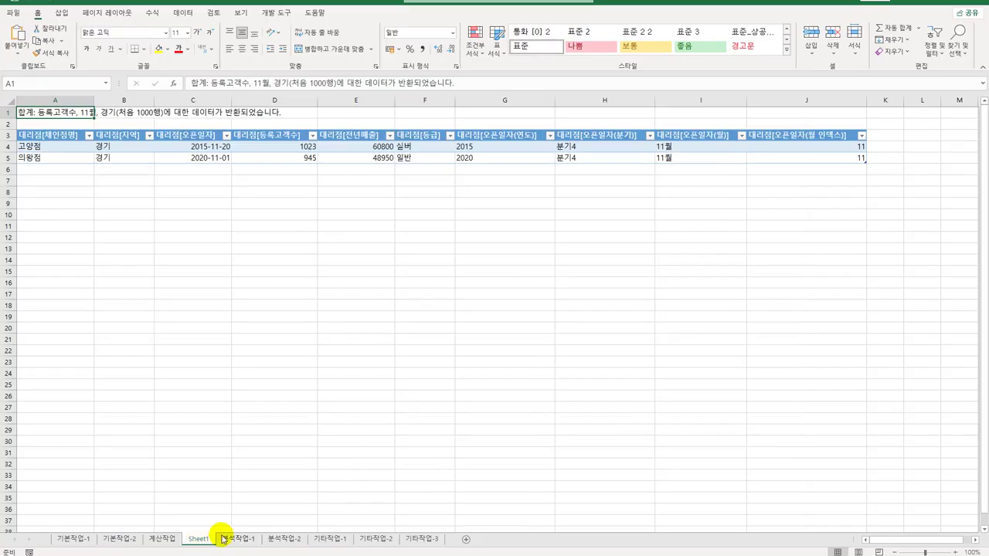
{"action": "left_click", "coordinate": [955, 552]}
{"action": "left_click", "coordinate": [955, 552]}
{"action": "left_click", "coordinate": [955, 551]}
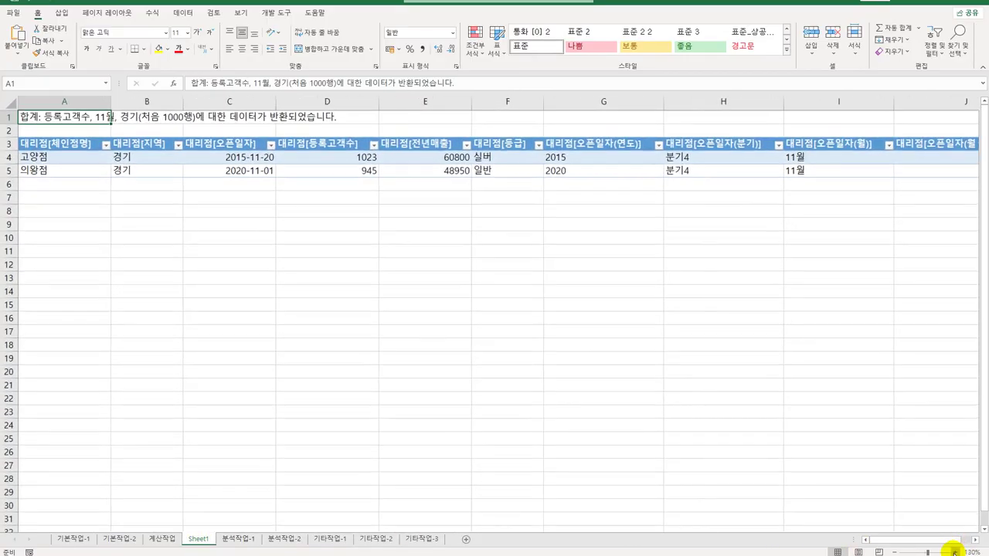
{"action": "left_click", "coordinate": [955, 551]}
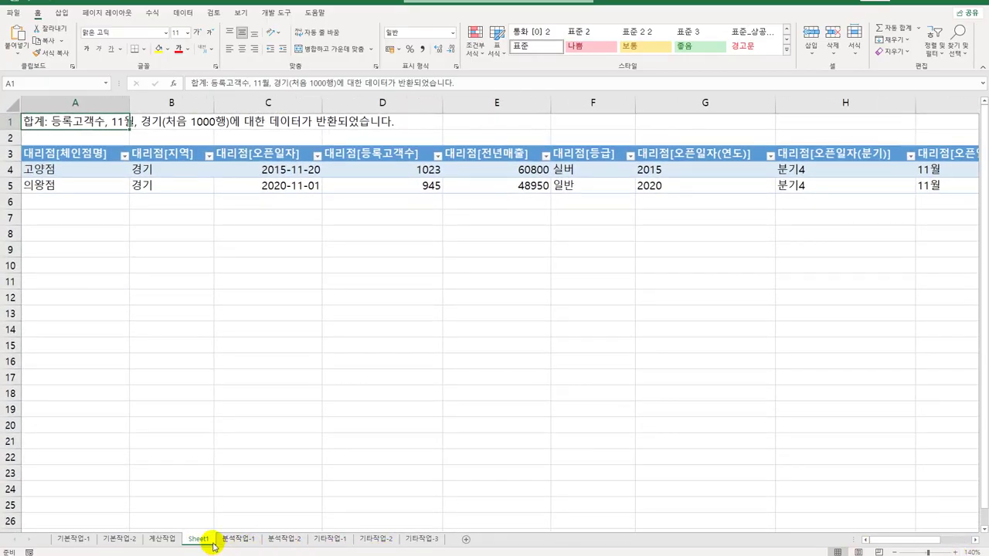
Step: Rename the extracted detail sheet as 11월경기도 and check it against the pivot table on 분석작업-1
{"action": "double_click", "coordinate": [213, 544]}
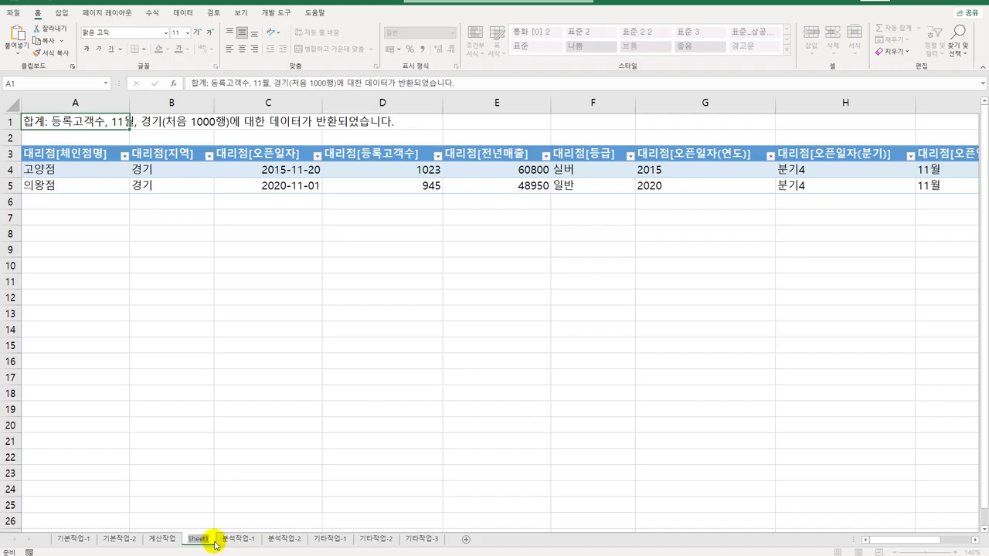
{"action": "type", "text": "11ㅇ"}
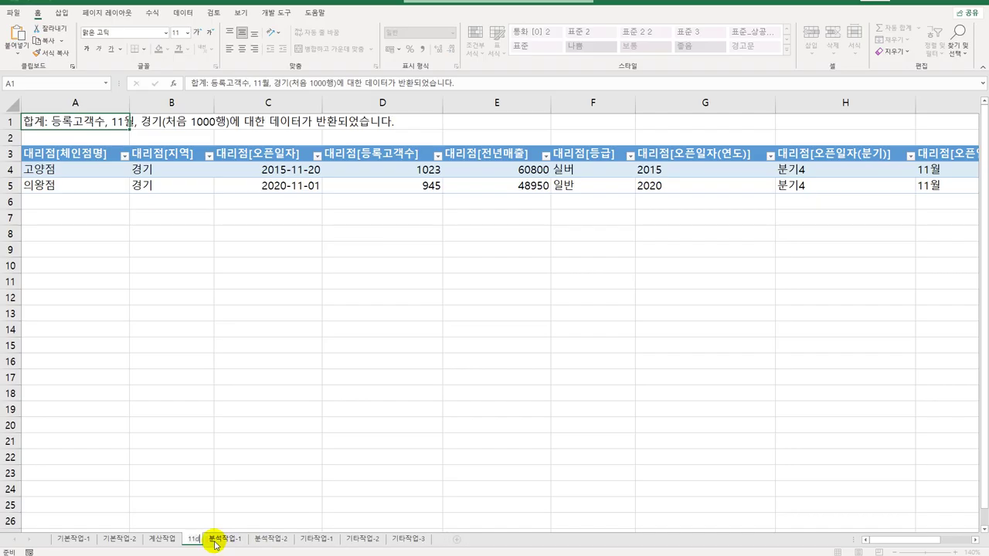
{"action": "type", "text": "ㅜㅓ"}
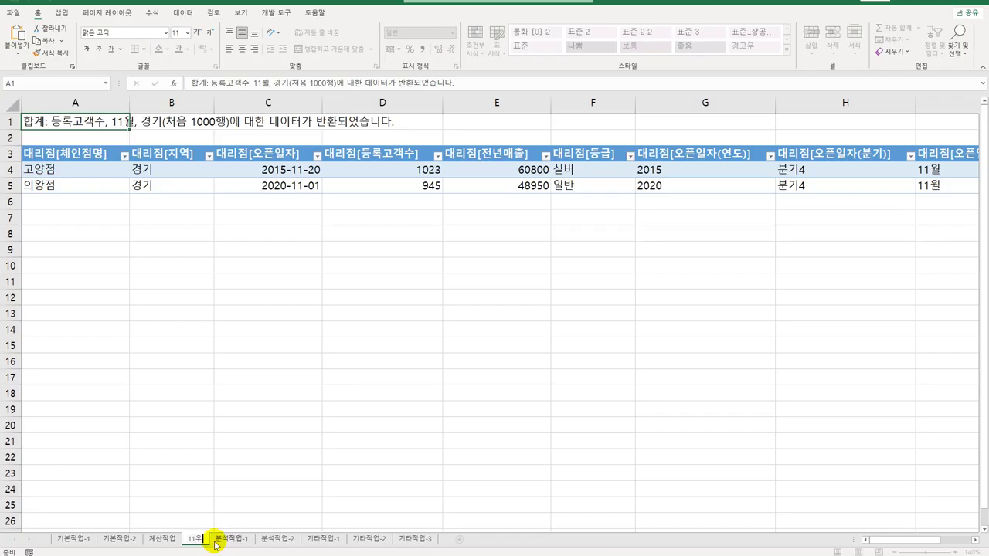
{"action": "type", "text": "ㄹ경기"}
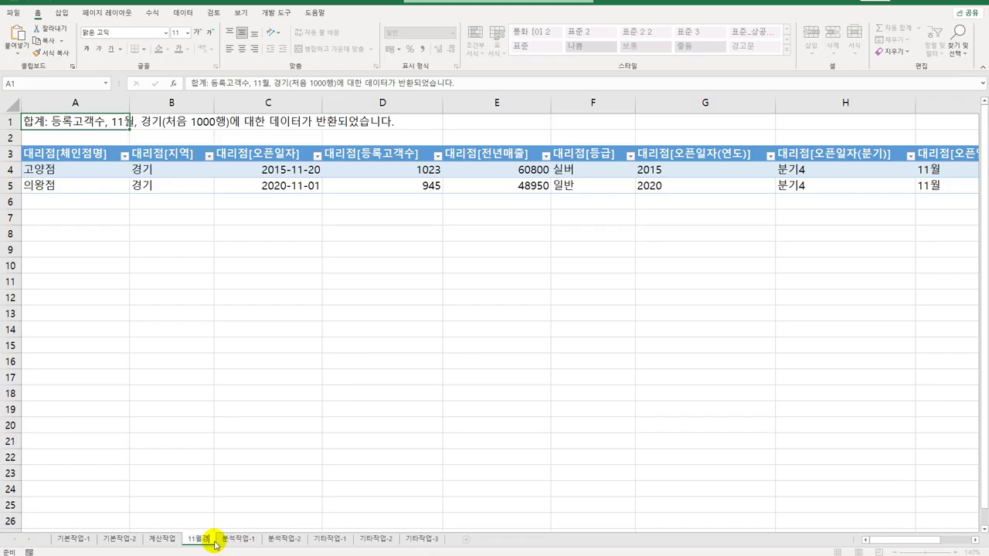
{"action": "type", "text": "도"}
{"action": "key", "text": "Return"}
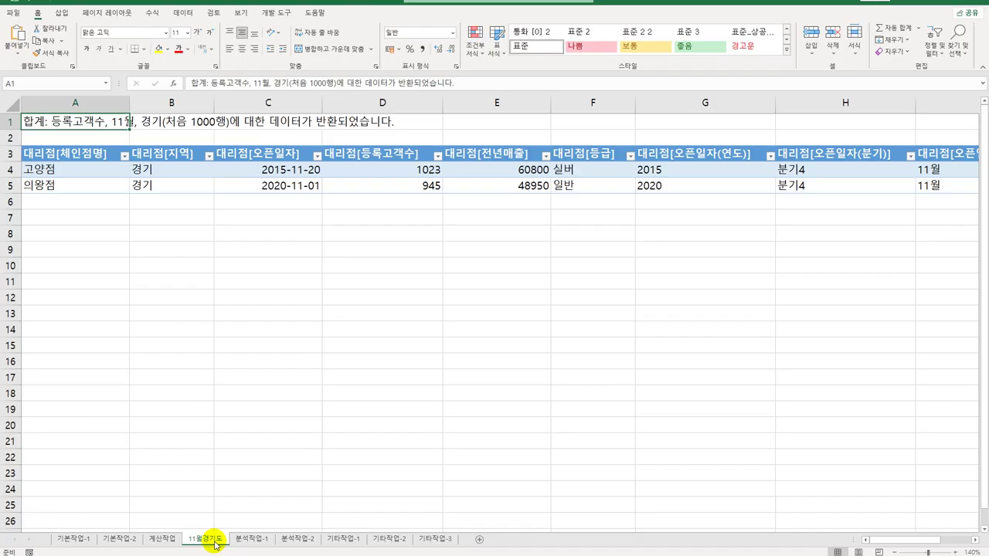
{"action": "left_click", "coordinate": [248, 541]}
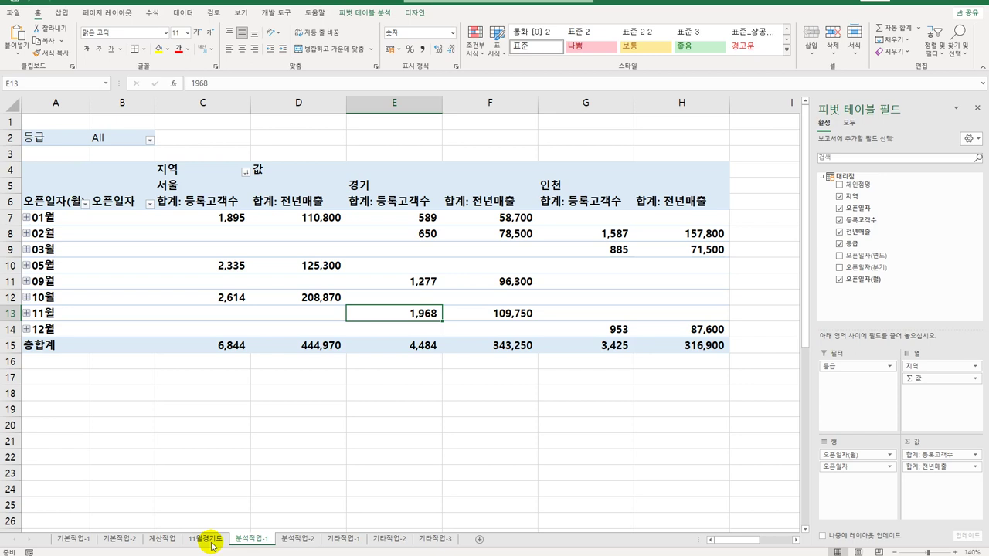
{"action": "left_click", "coordinate": [211, 542]}
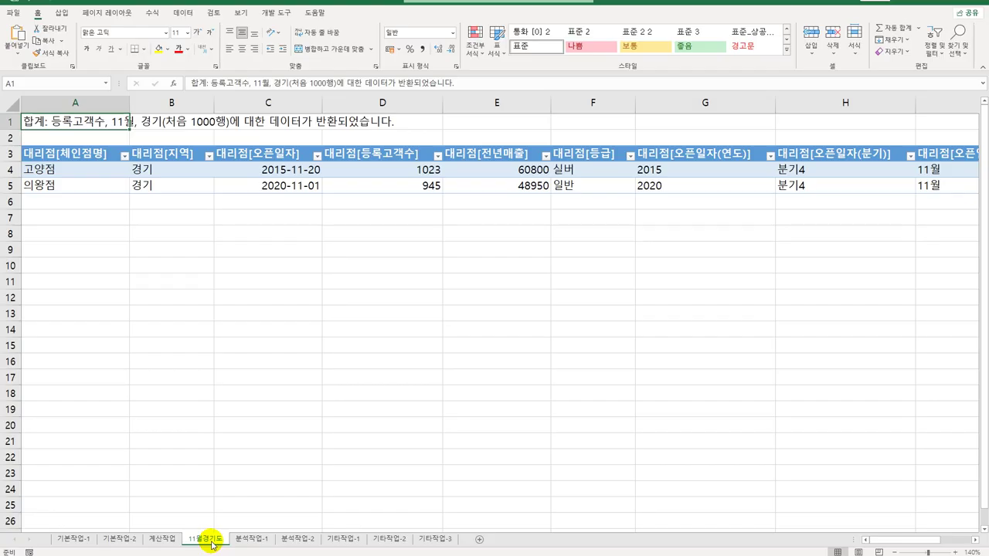
Step: On the 분석작업-2 sheet, start a custom (사용자 지정) data validation rule for the [표1] percentages in C3:F17
{"action": "left_click", "coordinate": [294, 539]}
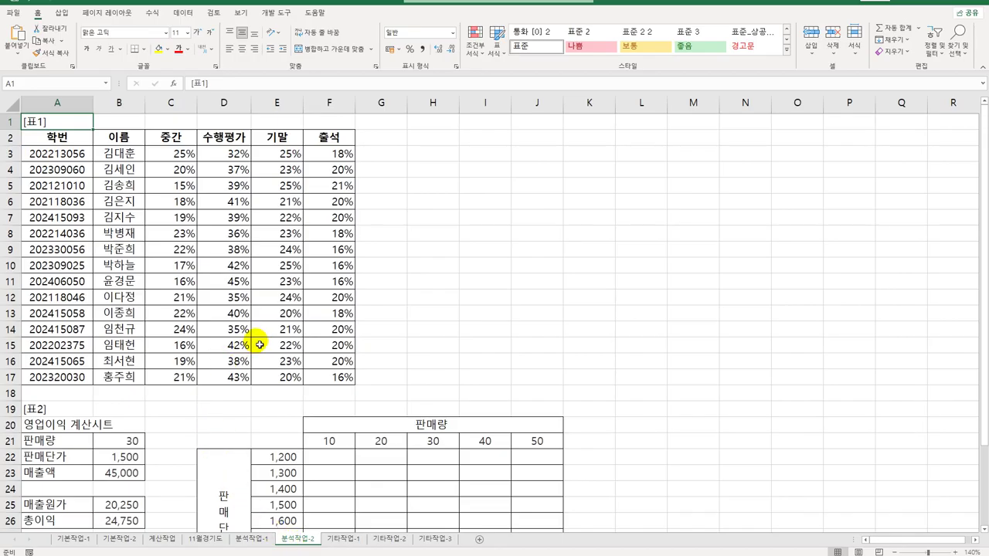
{"action": "left_click_drag", "start_coordinate": [167, 156], "coordinate": [323, 376]}
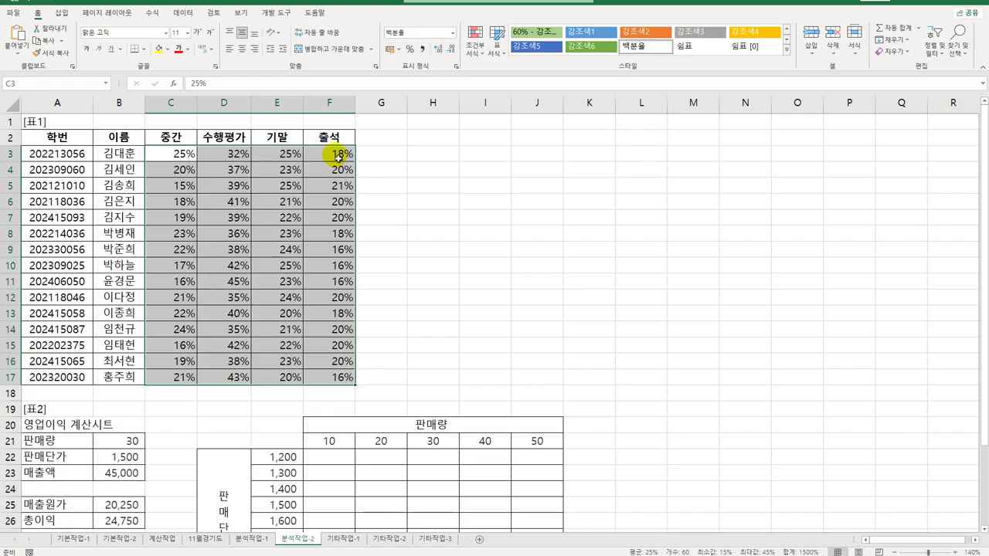
{"action": "left_click", "coordinate": [184, 14]}
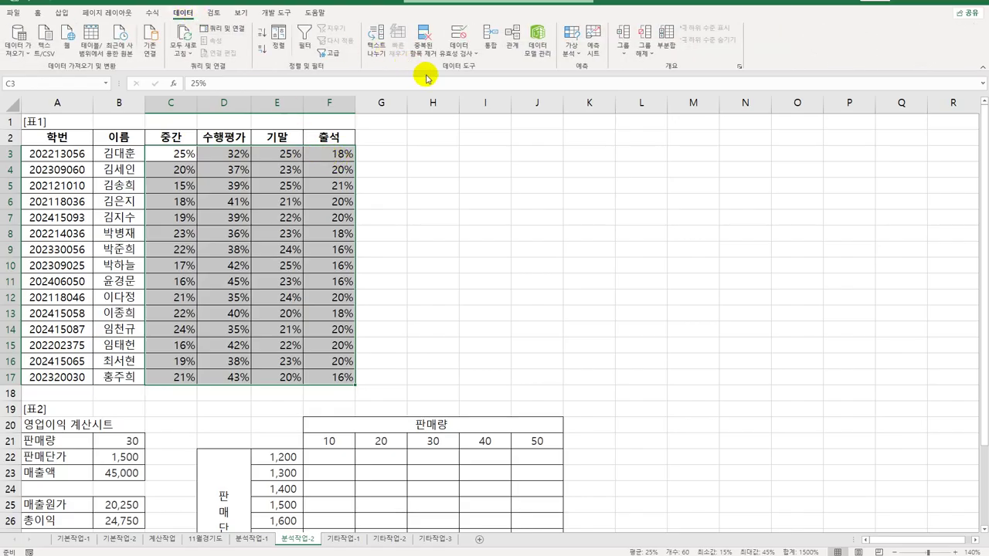
{"action": "left_click", "coordinate": [457, 34]}
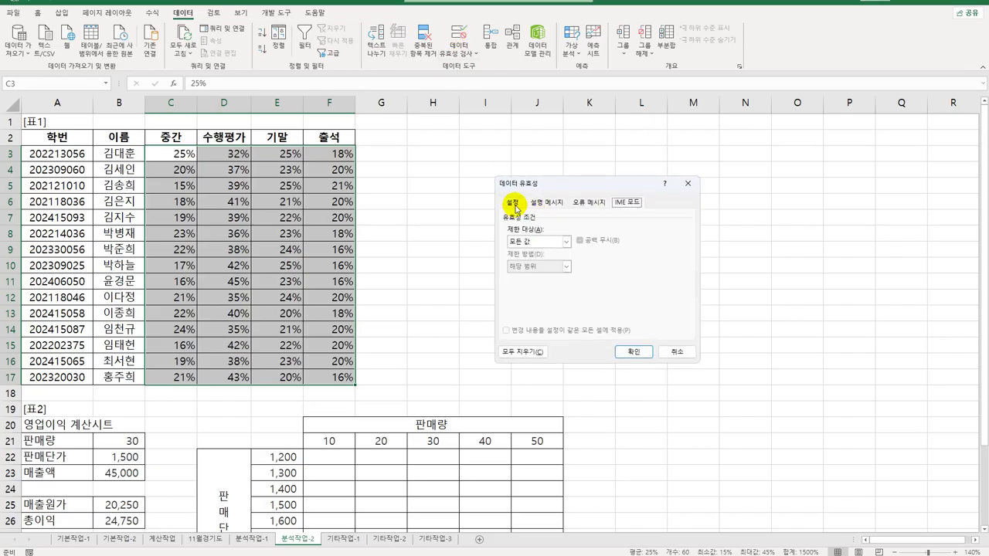
{"action": "left_click", "coordinate": [516, 207]}
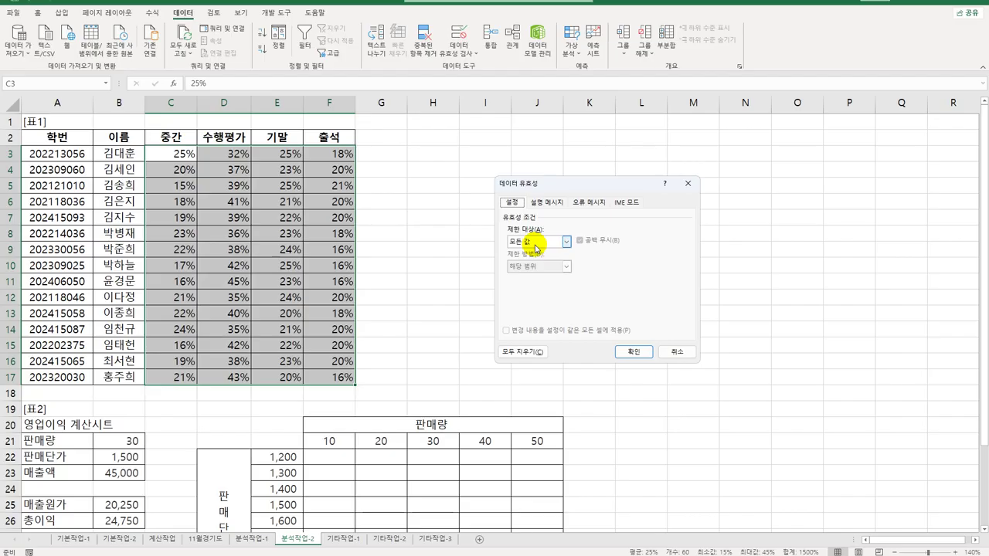
{"action": "left_click", "coordinate": [536, 245]}
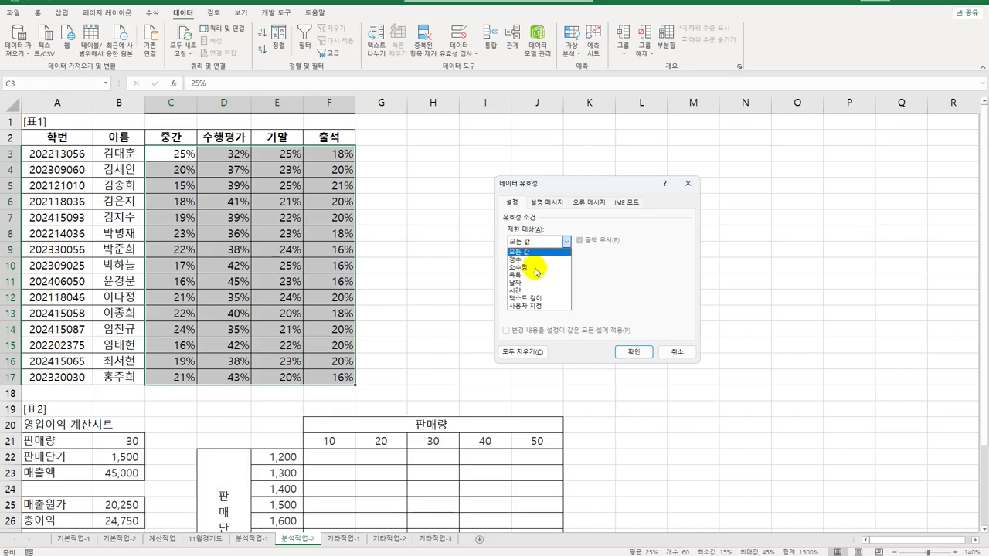
{"action": "left_click", "coordinate": [537, 307]}
Step: Set the validation formula to =sum($C3:$F3)=100% and apply the rule to the selected percentages
{"action": "left_click", "coordinate": [531, 290]}
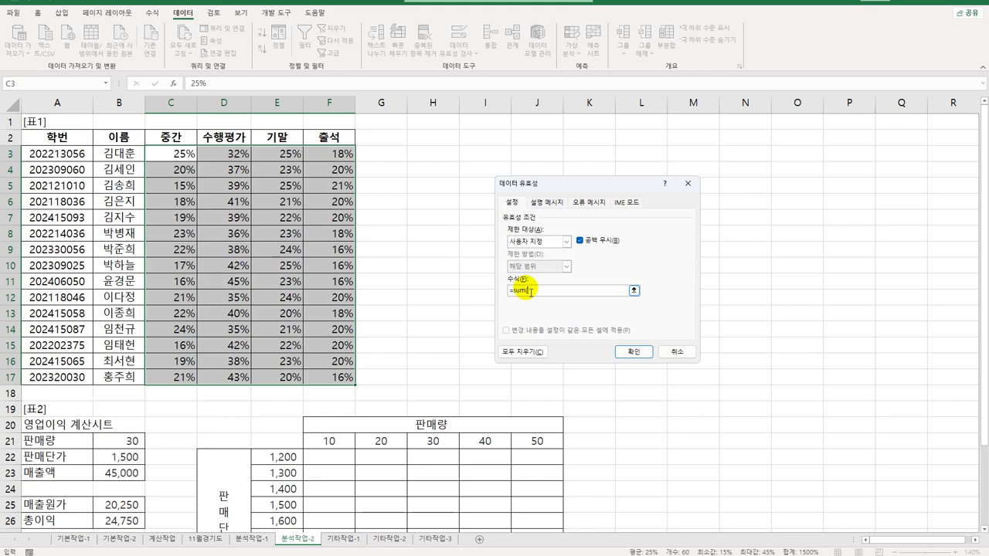
{"action": "left_click_drag", "start_coordinate": [177, 153], "coordinate": [331, 165]}
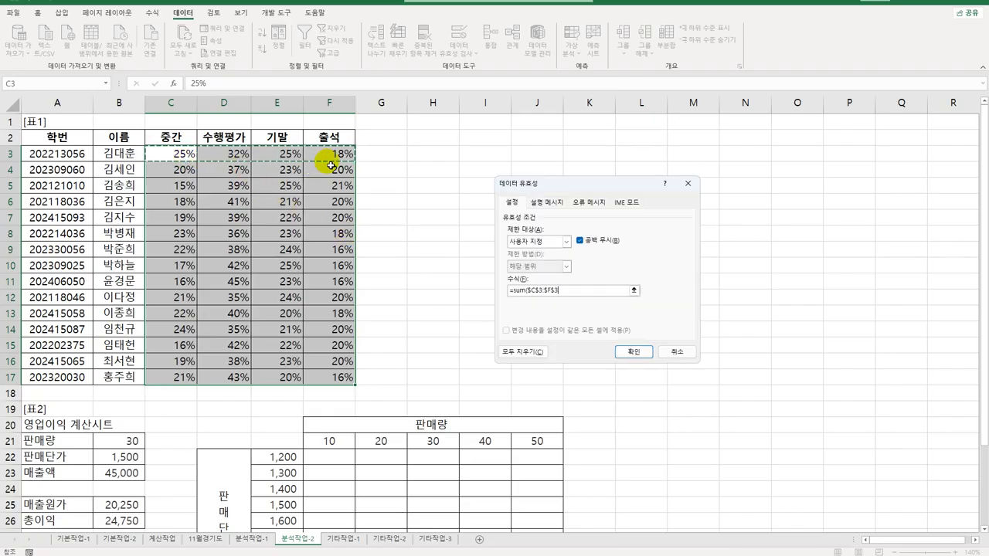
{"action": "key", "text": "F4"}
{"action": "key", "text": "F4"}
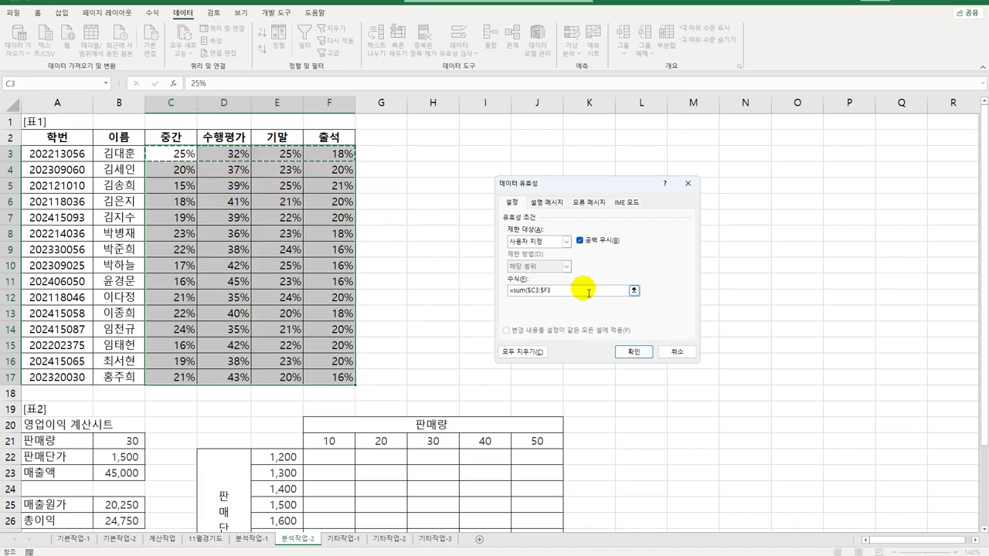
{"action": "type", "text": ")=100%"}
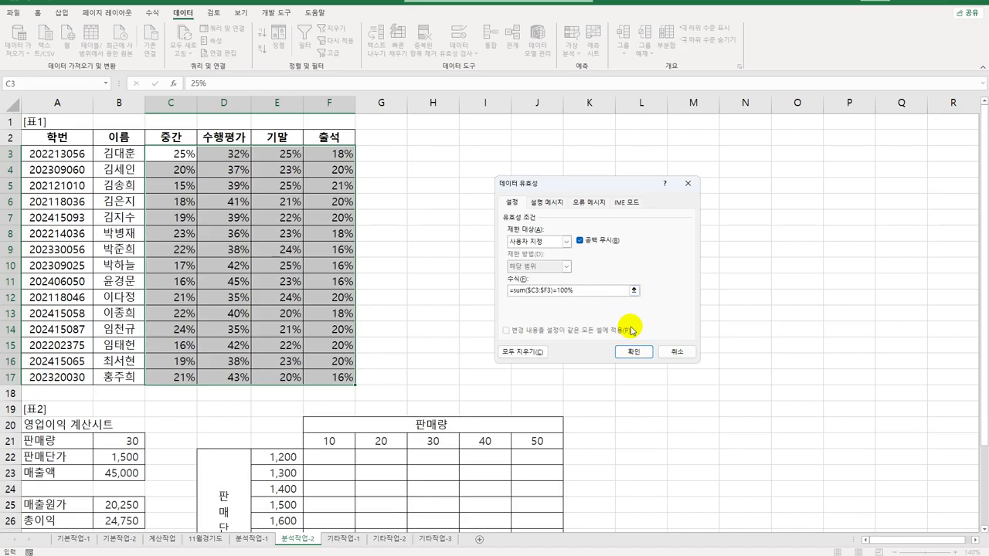
{"action": "left_click", "coordinate": [632, 352]}
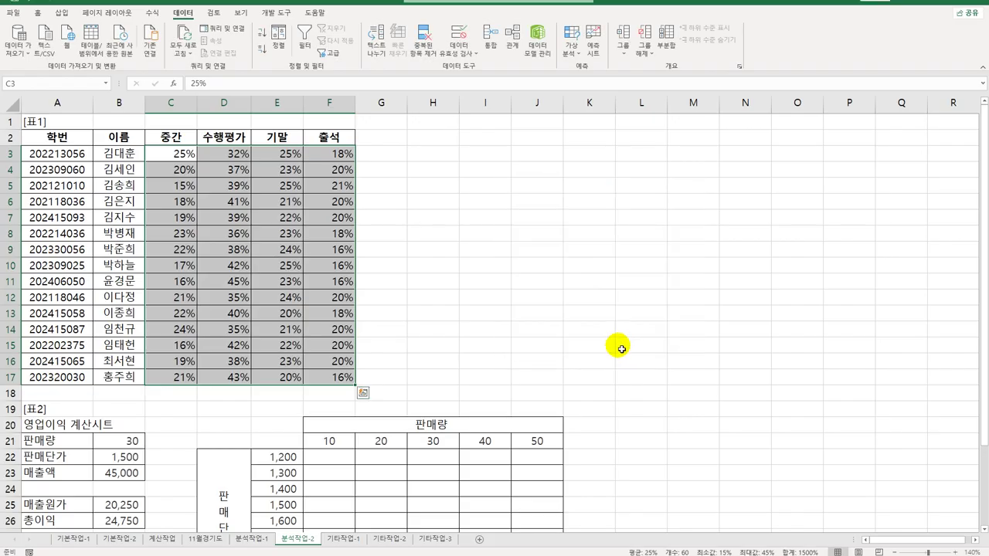
{"action": "left_click", "coordinate": [454, 345]}
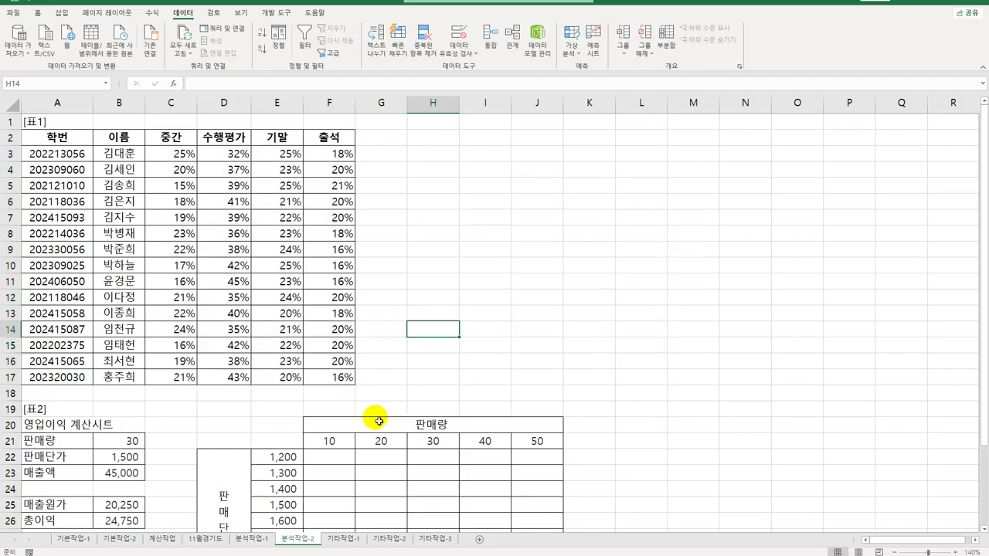
Step: Link cell E21, the corner of the [표2] 판매량 and 판매단가 grid, to the 영업이익 cell with =B30
{"action": "scroll", "coordinate": [311, 397], "scroll_direction": "down", "scroll_amount": 3}
{"action": "scroll", "coordinate": [311, 396], "scroll_direction": "down", "scroll_amount": 1}
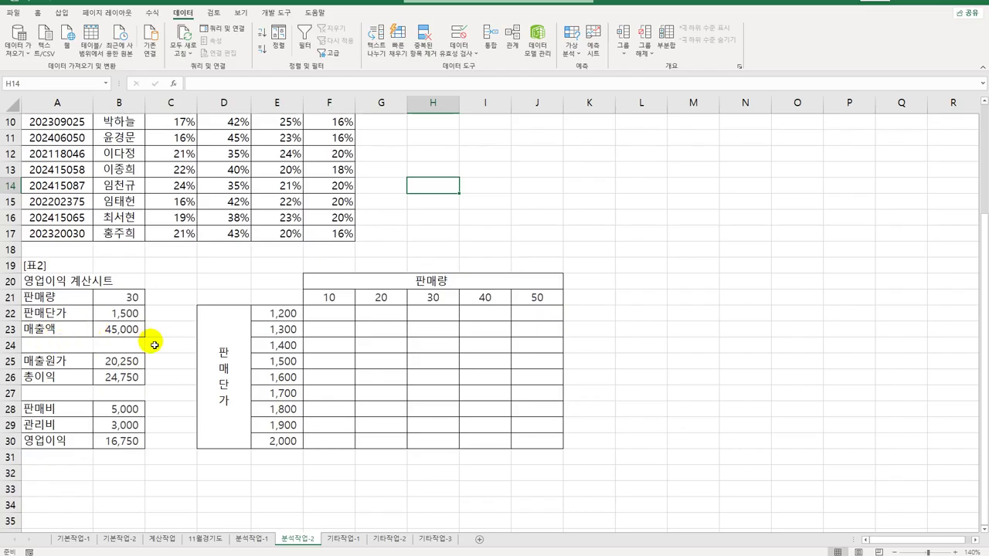
{"action": "left_click", "coordinate": [334, 298]}
{"action": "left_click_drag", "start_coordinate": [335, 298], "coordinate": [293, 447]}
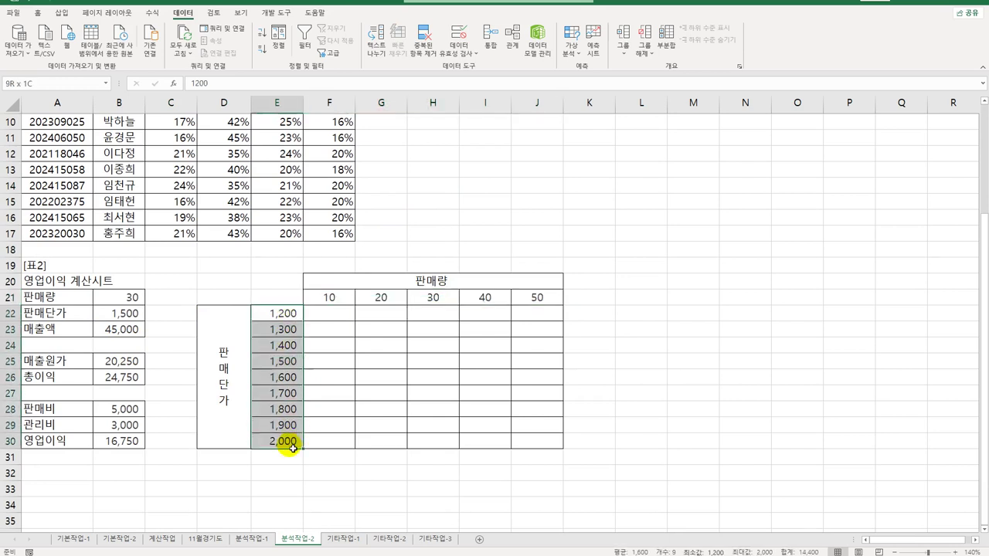
{"action": "left_click", "coordinate": [116, 442]}
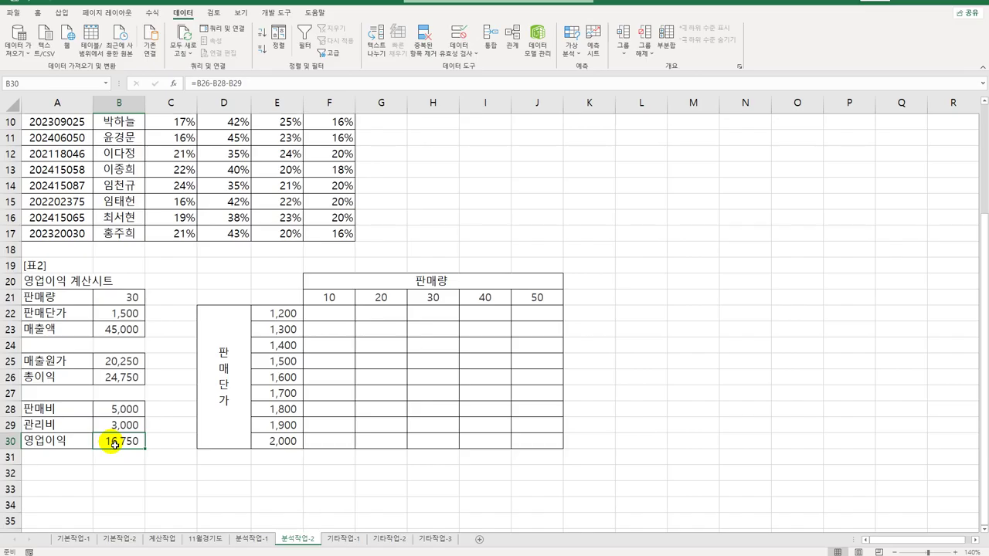
{"action": "left_click", "coordinate": [271, 298]}
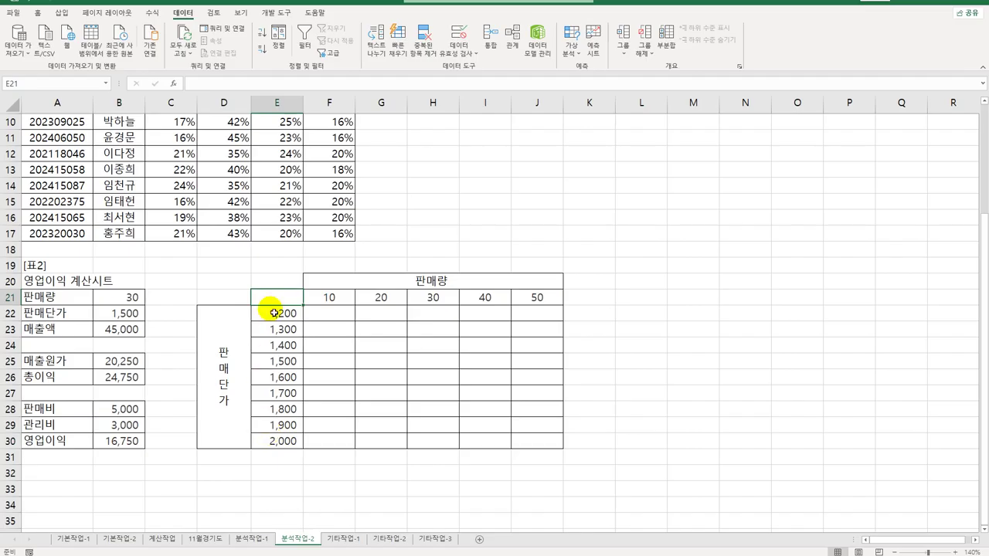
{"action": "type", "text": "="}
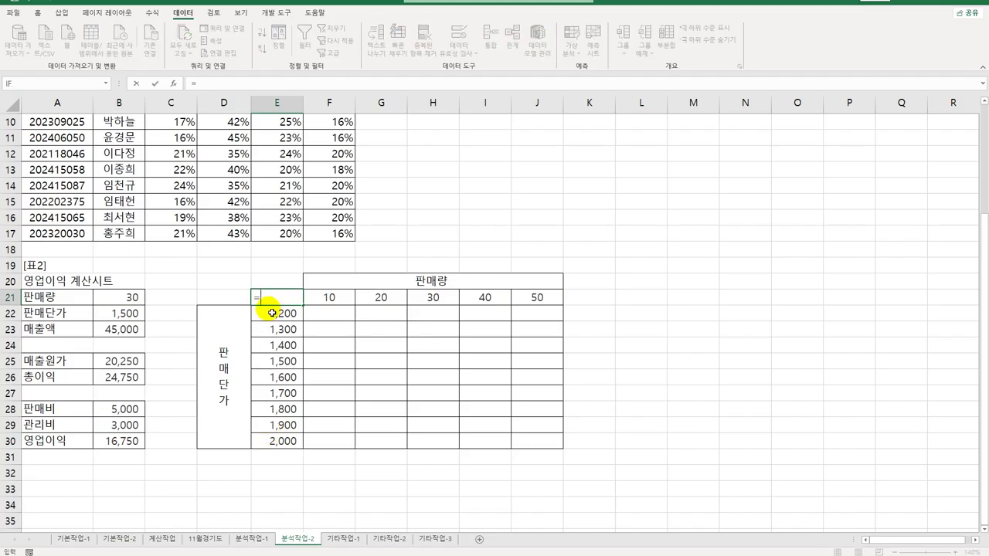
{"action": "left_click", "coordinate": [114, 441]}
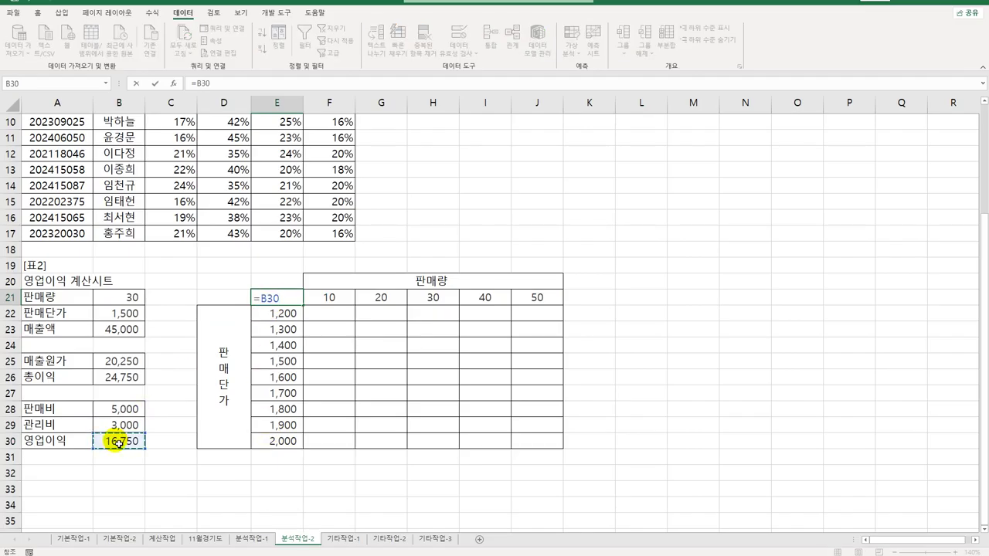
{"action": "key", "text": "Return"}
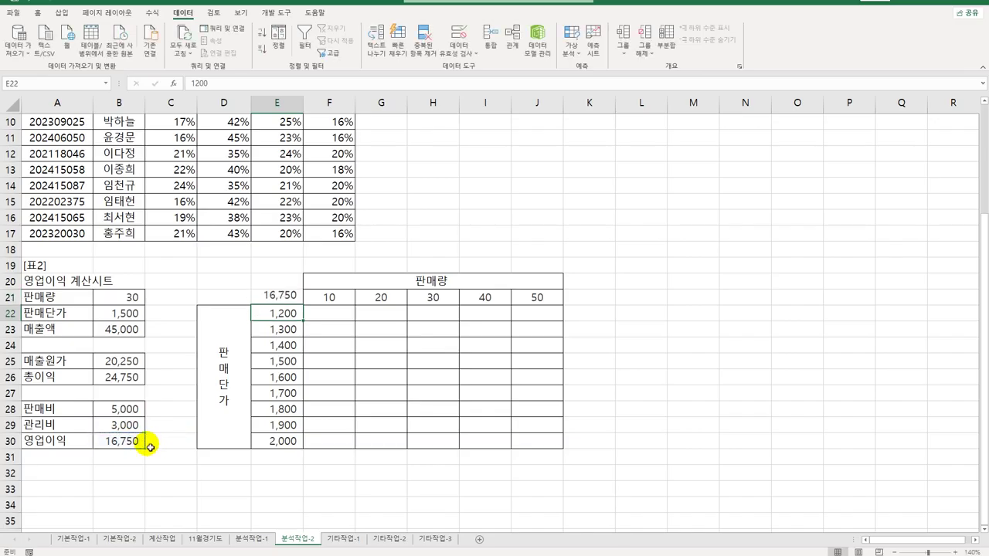
Step: Fill the [표2] grid E21:J30 with a what-if data table using row input cell $B$21 and column input cell $B$22
{"action": "left_click", "coordinate": [289, 300]}
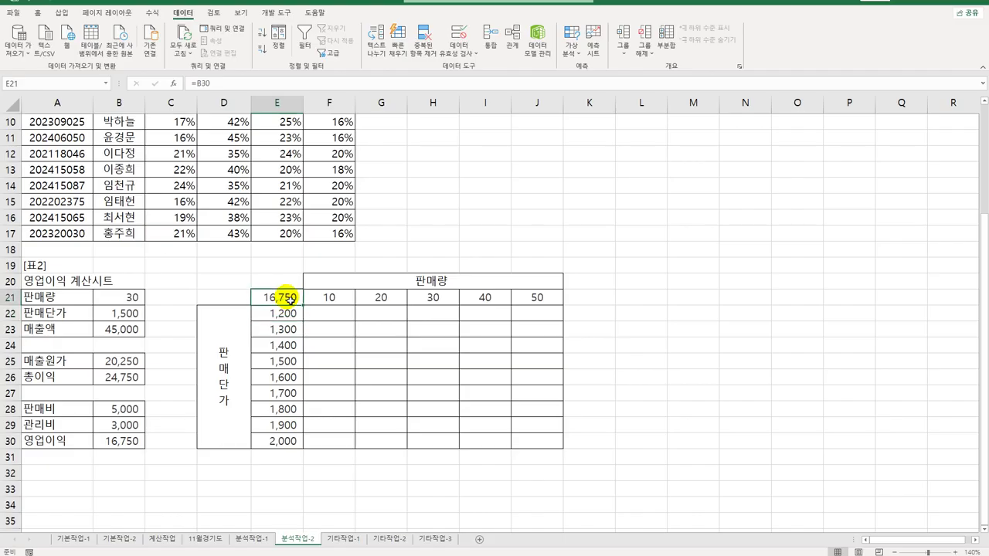
{"action": "left_click_drag", "start_coordinate": [289, 301], "coordinate": [518, 444]}
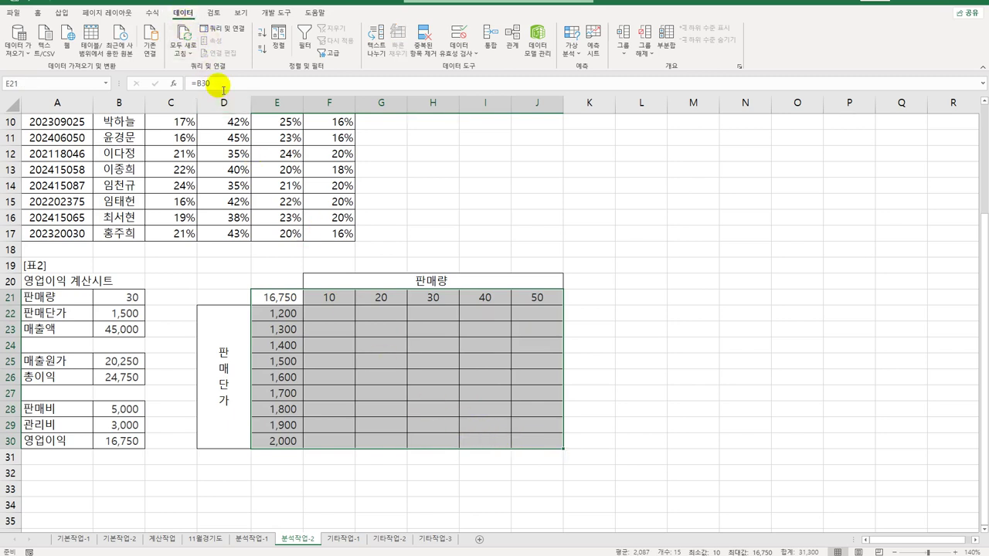
{"action": "left_click", "coordinate": [575, 66]}
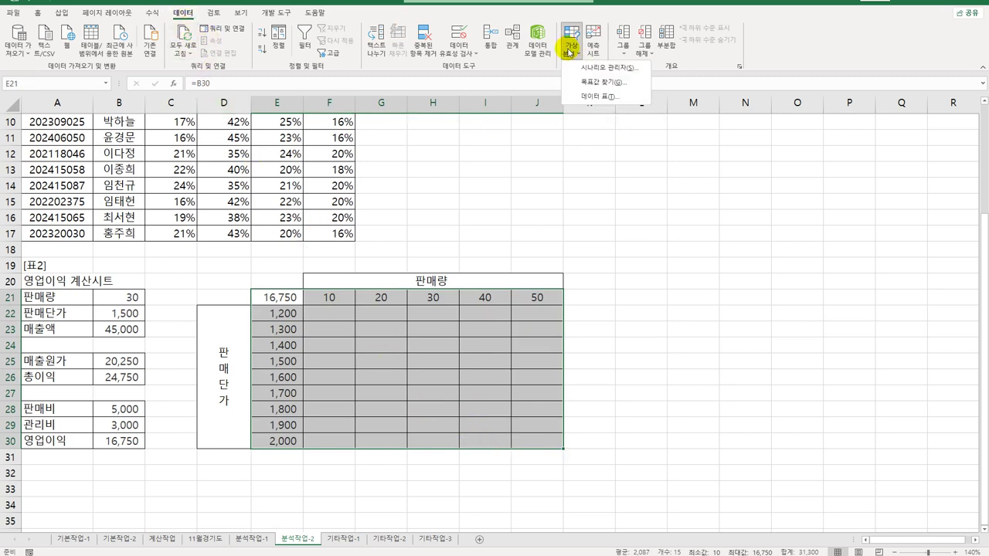
{"action": "left_click", "coordinate": [590, 105]}
{"action": "left_click_drag", "start_coordinate": [585, 245], "coordinate": [485, 172]}
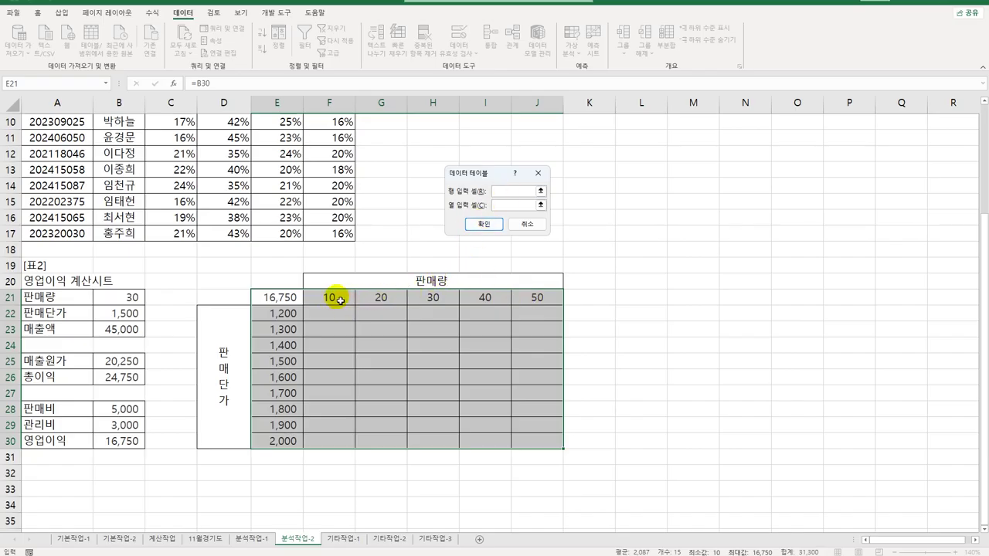
{"action": "left_click", "coordinate": [124, 303]}
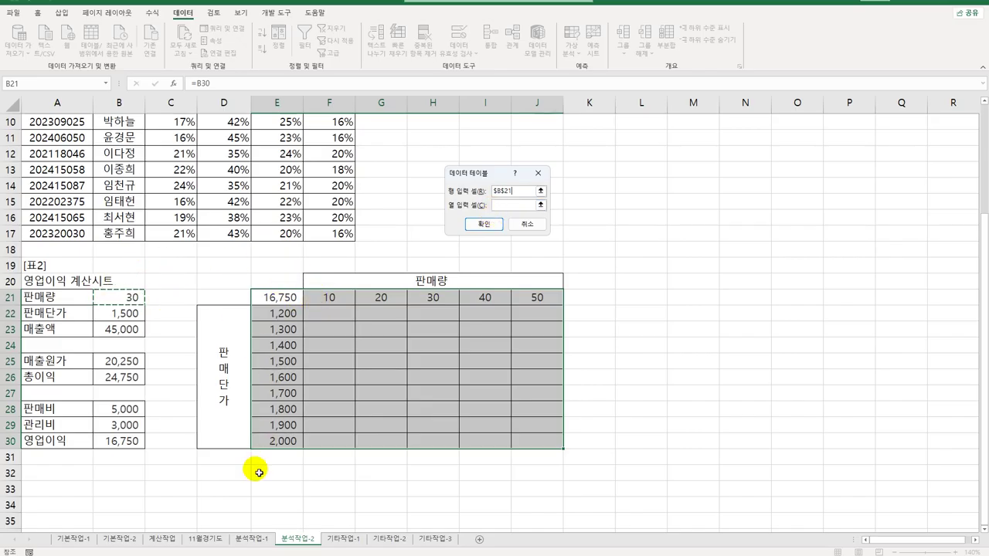
{"action": "left_click", "coordinate": [501, 208]}
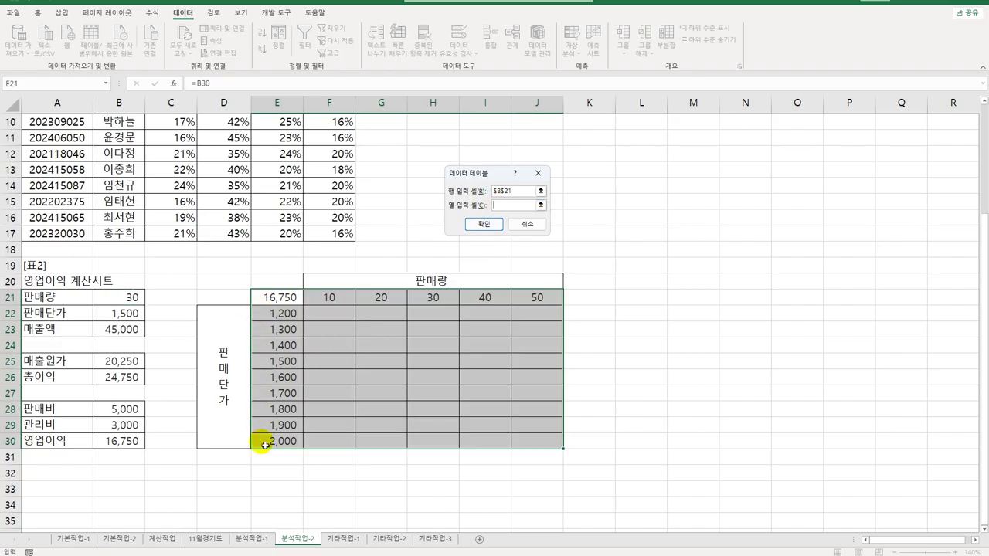
{"action": "left_click", "coordinate": [119, 313]}
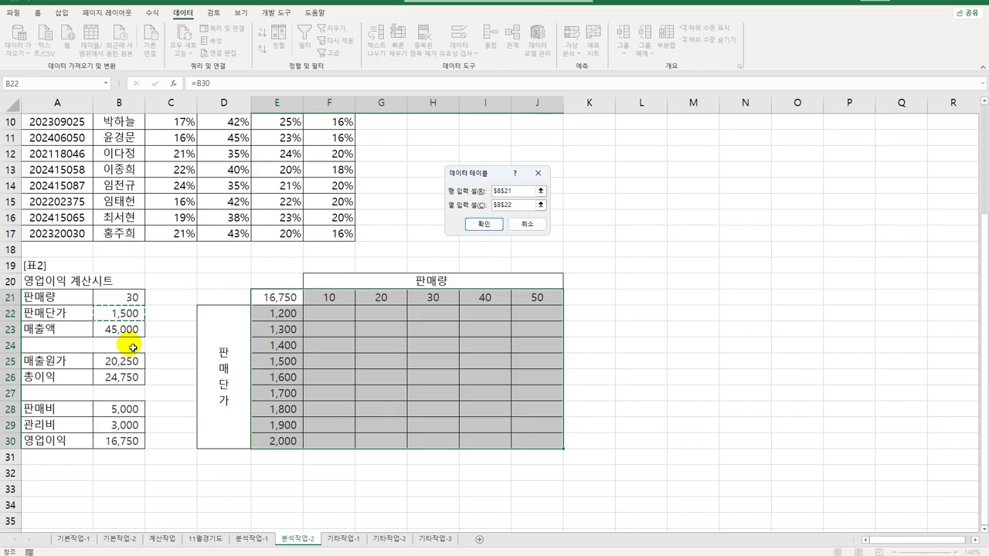
{"action": "left_click", "coordinate": [472, 229]}
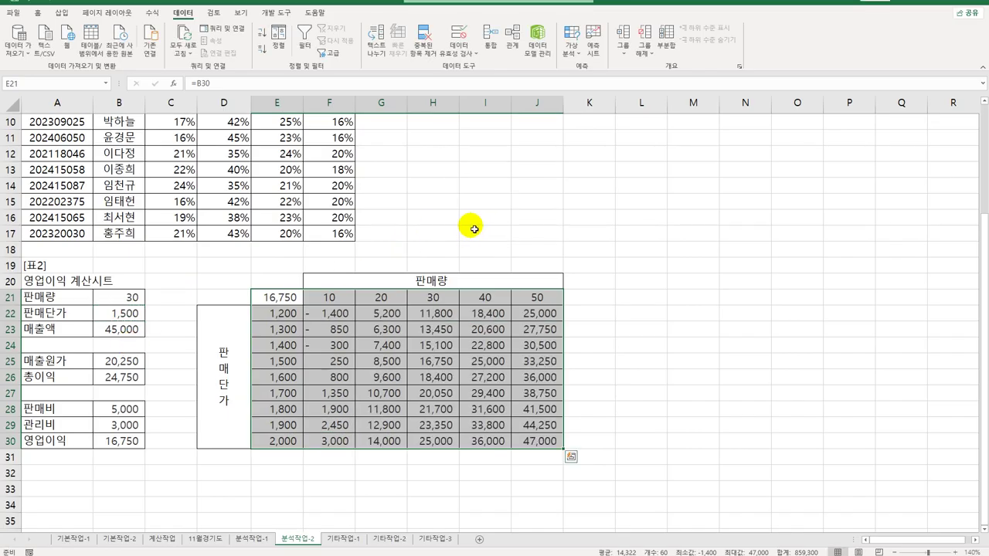
{"action": "left_click", "coordinate": [353, 319]}
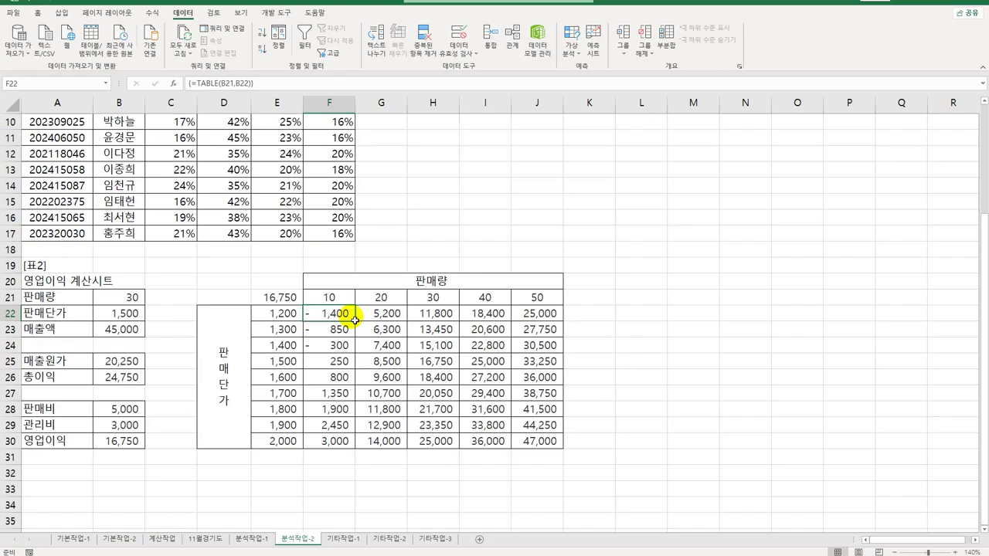
Step: On the 기타작업-1 sheet's chart, change the 판매수량 series to 표식이 있는 꺾은선형 and plot it on the secondary axis
{"action": "left_click", "coordinate": [344, 539]}
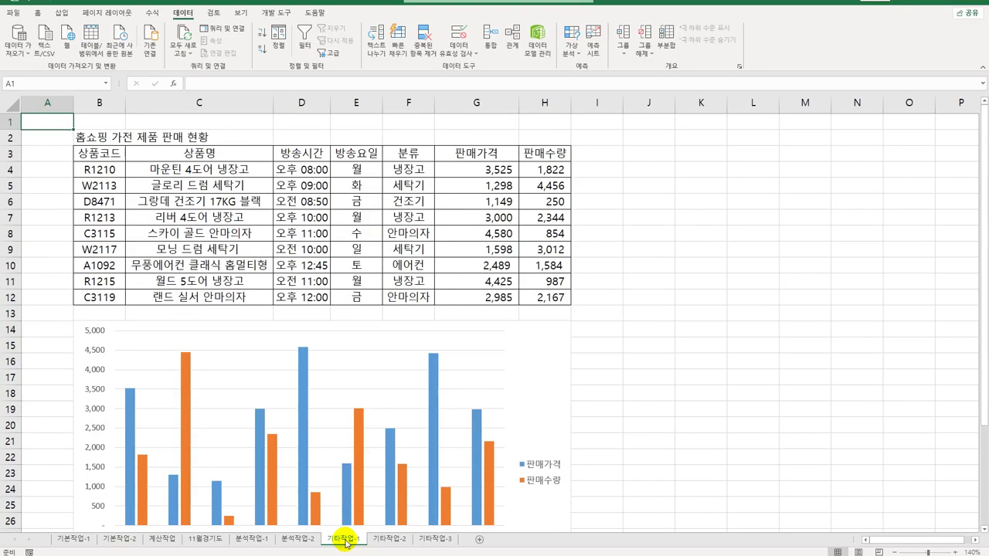
{"action": "scroll", "coordinate": [340, 421], "scroll_direction": "down", "scroll_amount": 3}
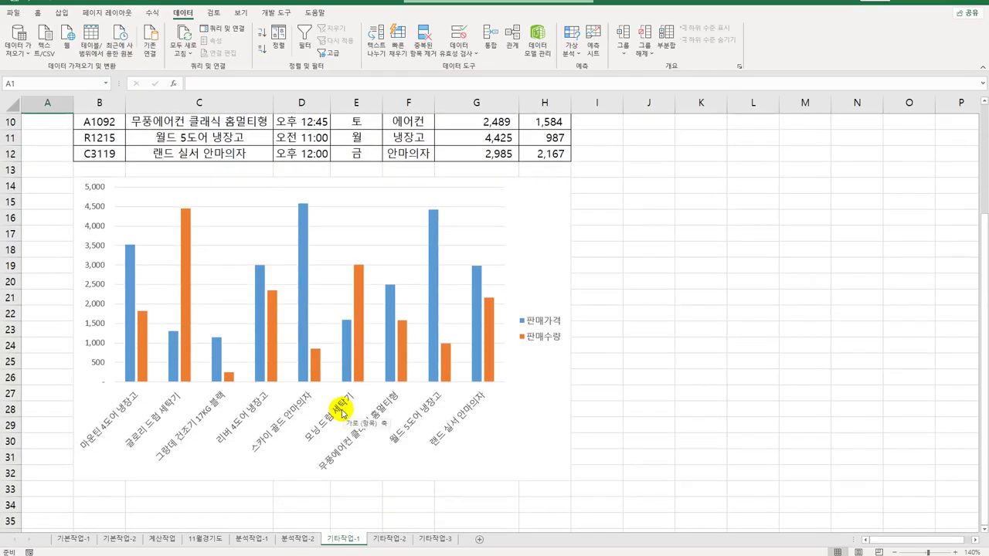
{"action": "left_click", "coordinate": [278, 309]}
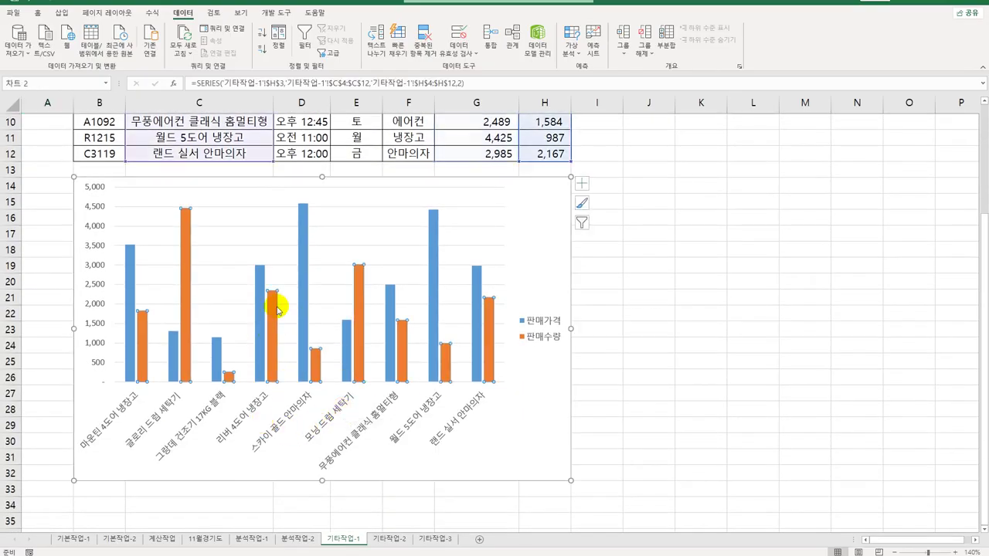
{"action": "right_click", "coordinate": [188, 222]}
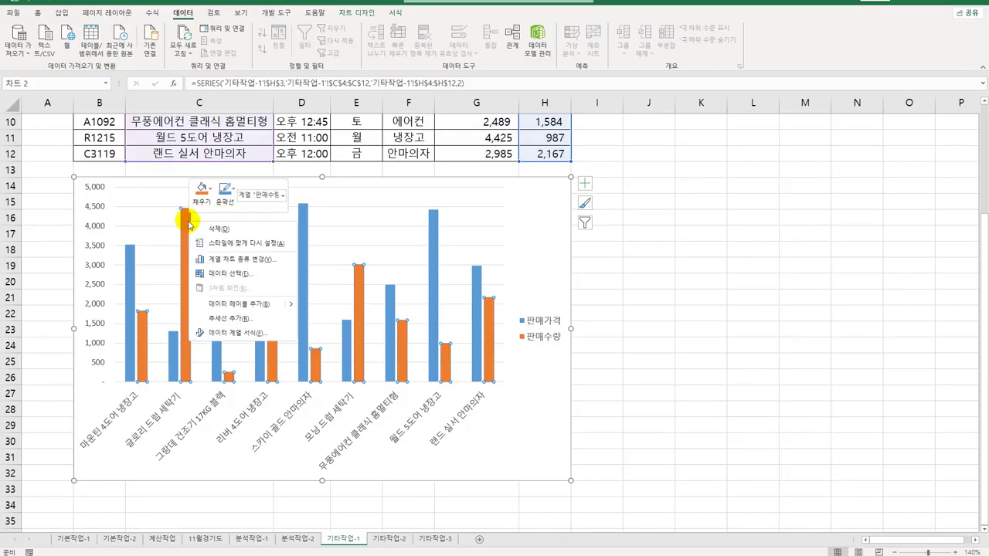
{"action": "left_click", "coordinate": [251, 263]}
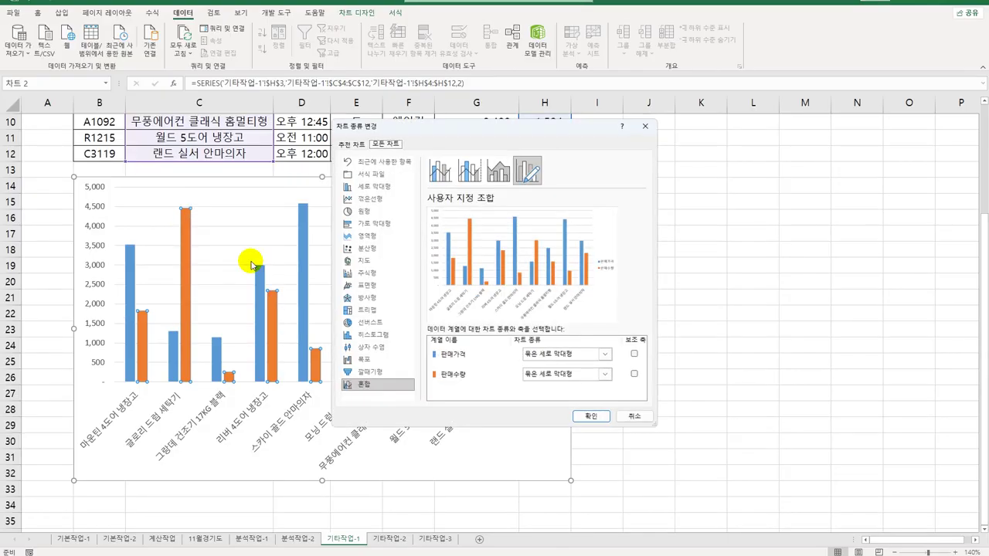
{"action": "left_click", "coordinate": [534, 374]}
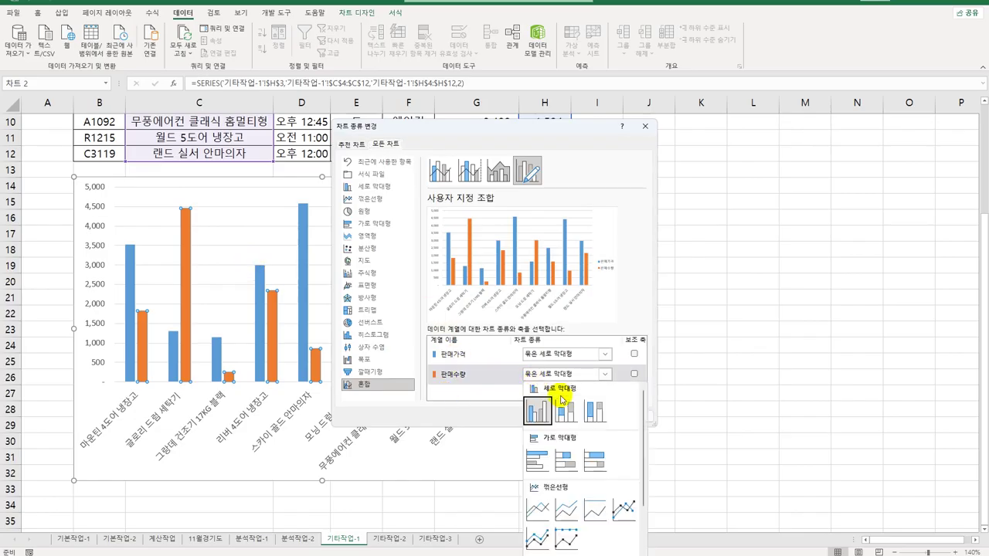
{"action": "left_click", "coordinate": [622, 510]}
{"action": "left_click", "coordinate": [634, 374]}
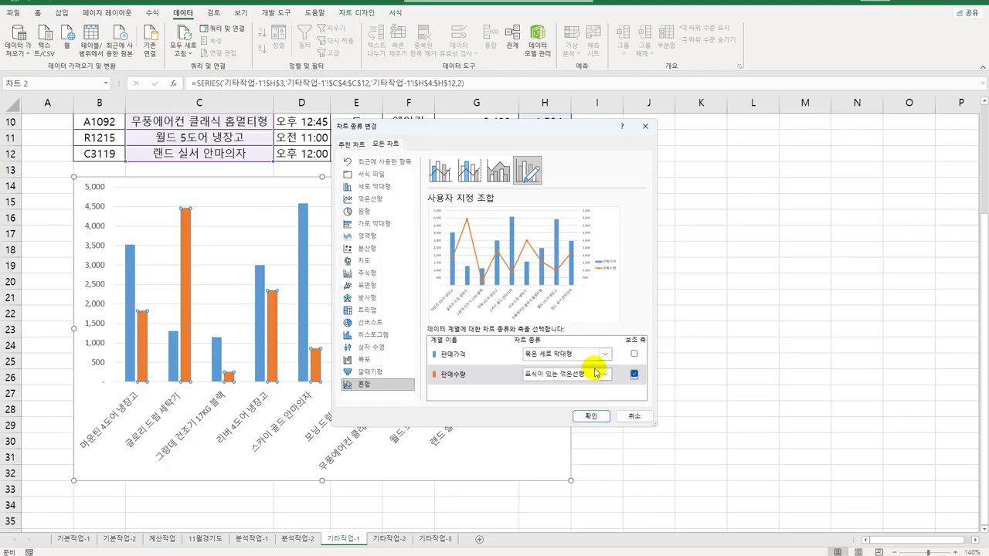
{"action": "left_click", "coordinate": [581, 415]}
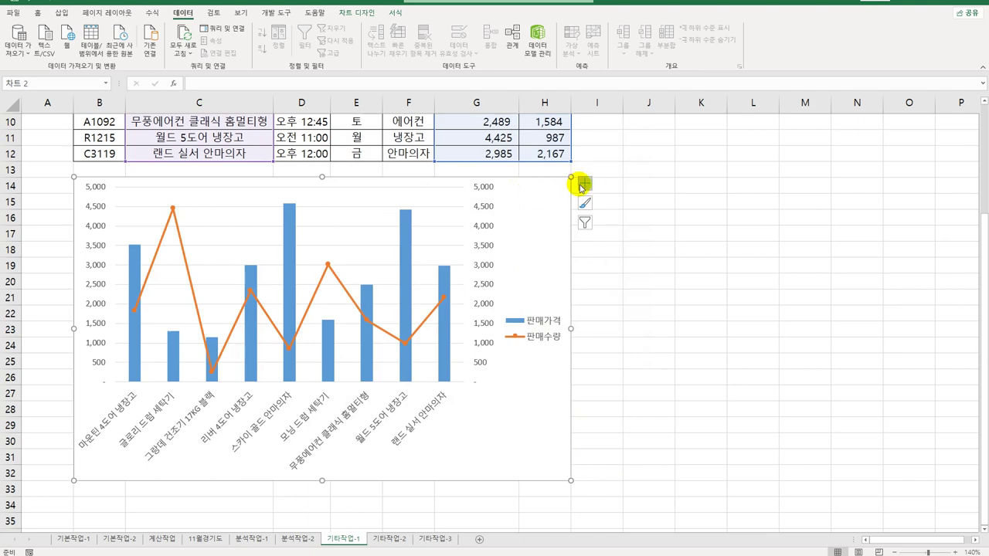
Step: Add a chart title to the sales chart and link it to cell B2 of 기타작업-1
{"action": "left_click", "coordinate": [582, 185]}
{"action": "left_click", "coordinate": [653, 218]}
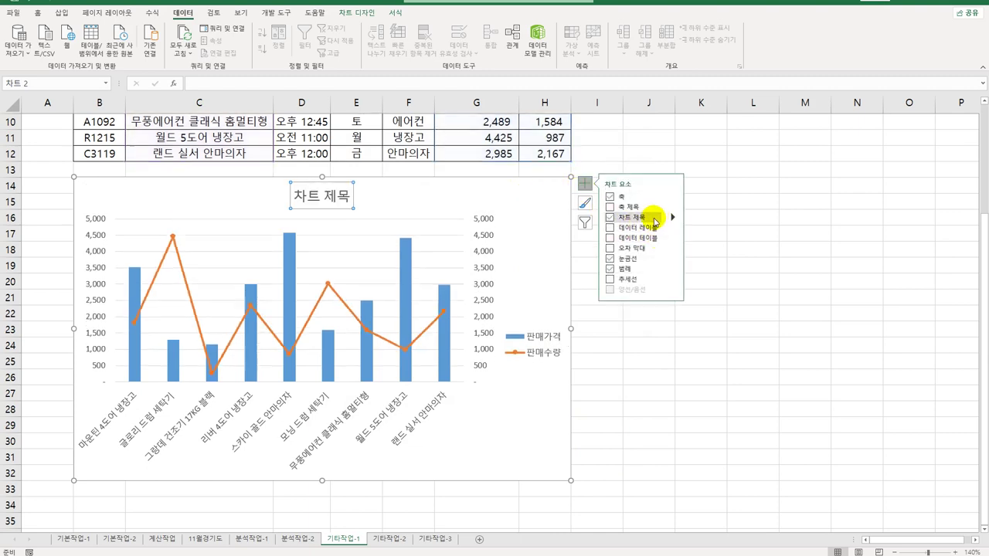
{"action": "scroll", "coordinate": [443, 342], "scroll_direction": "up", "scroll_amount": 3}
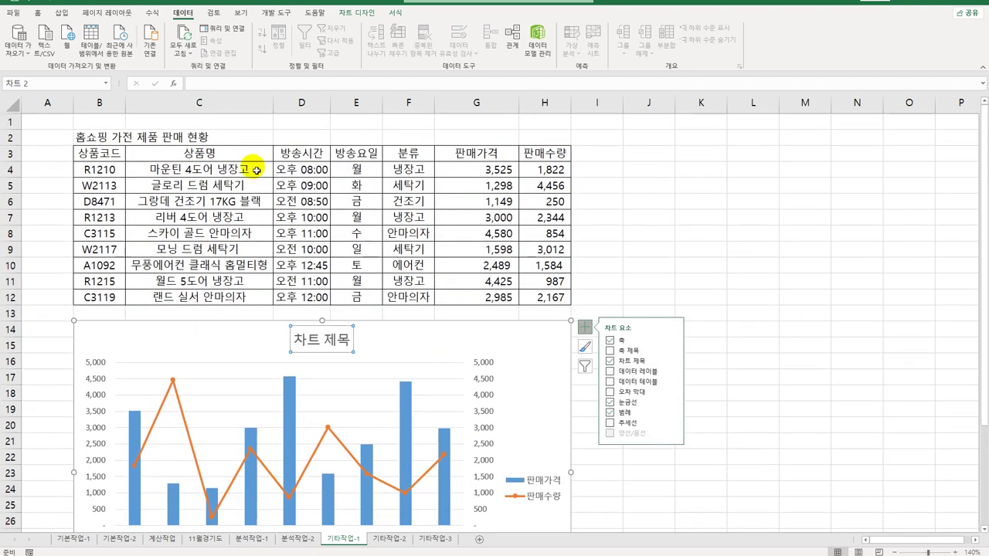
{"action": "left_click", "coordinate": [222, 87]}
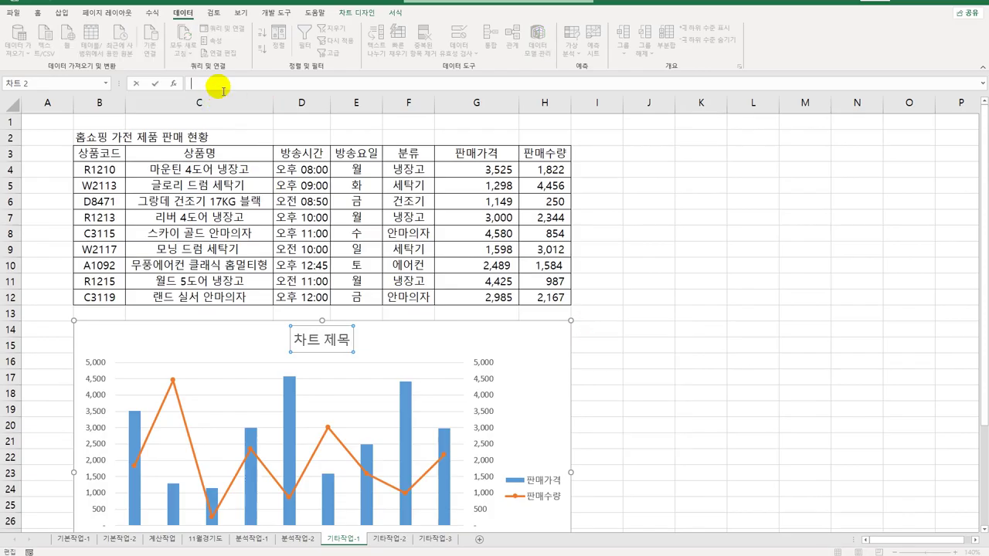
{"action": "type", "text": "="}
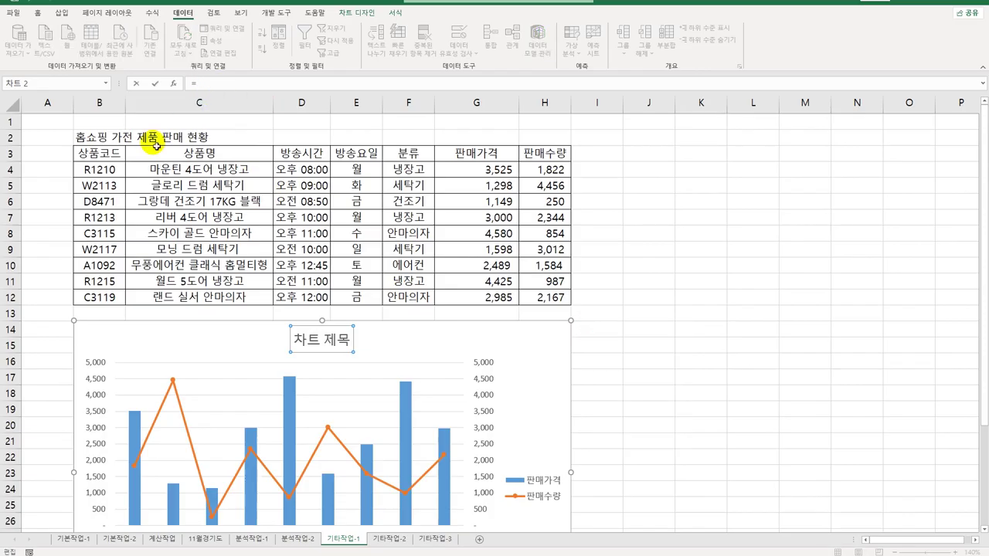
{"action": "left_click", "coordinate": [113, 136]}
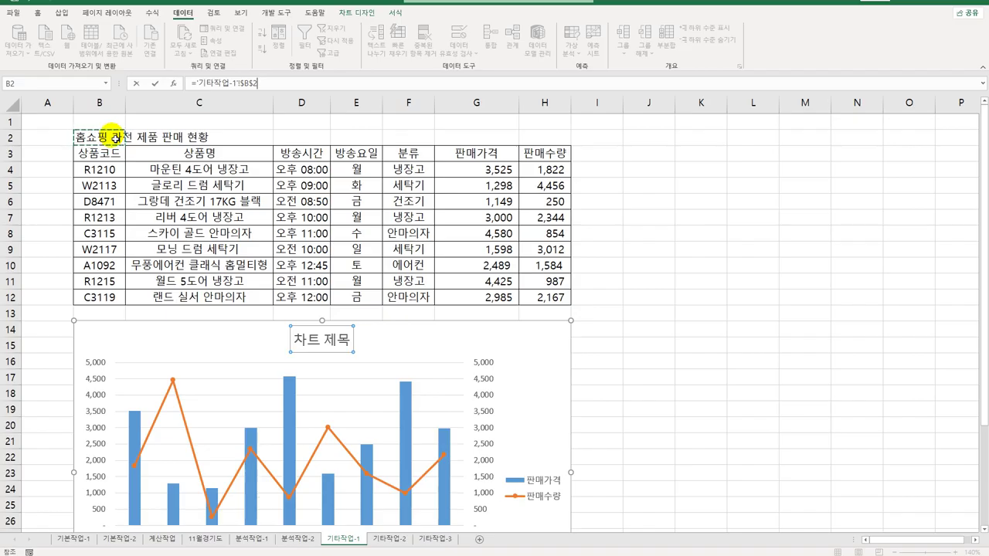
{"action": "key", "text": "Return"}
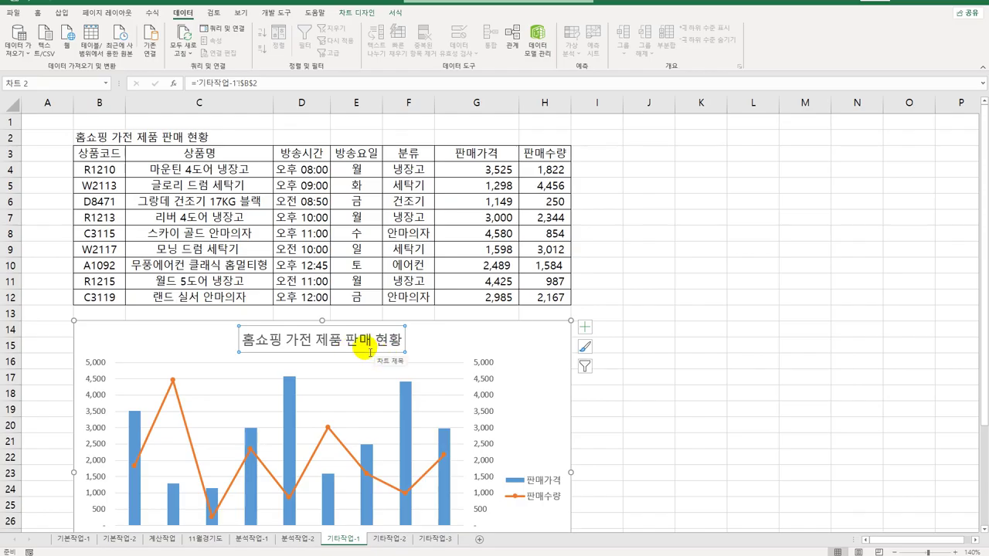
Step: Add primary vertical (기본 세로) and secondary vertical (보조 세로) axis titles to the chart
{"action": "left_click", "coordinate": [586, 328]}
{"action": "left_click", "coordinate": [674, 350]}
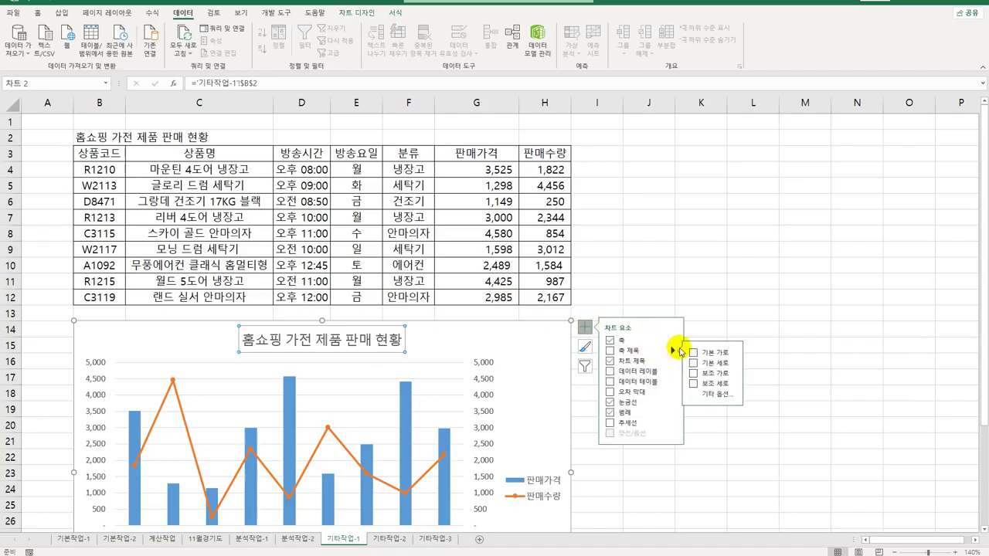
{"action": "left_click", "coordinate": [711, 362]}
{"action": "left_click", "coordinate": [719, 383]}
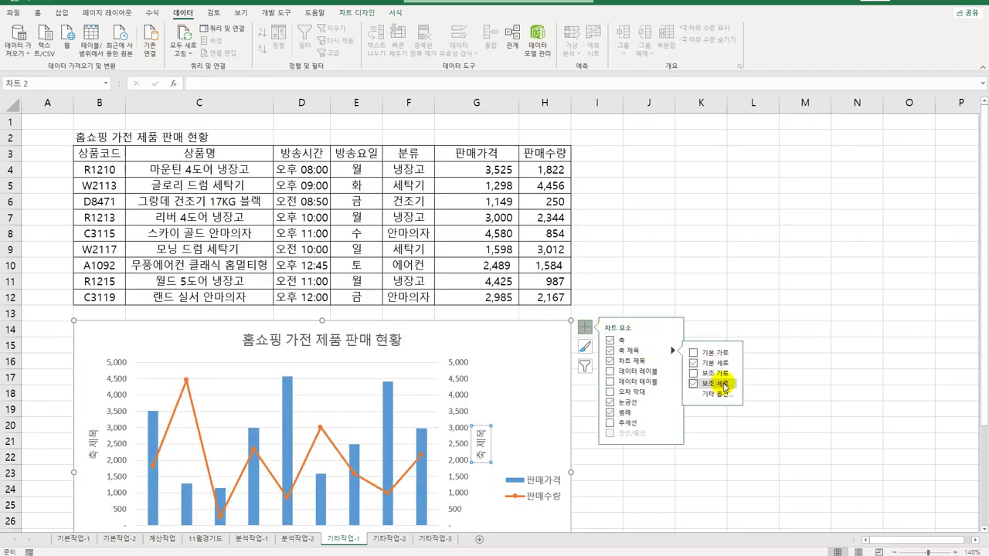
Step: Link the primary vertical axis title to cell G3 (판매가격) and the secondary one to cell H3 (판매수량)
{"action": "left_click", "coordinate": [99, 450]}
{"action": "left_click", "coordinate": [264, 87]}
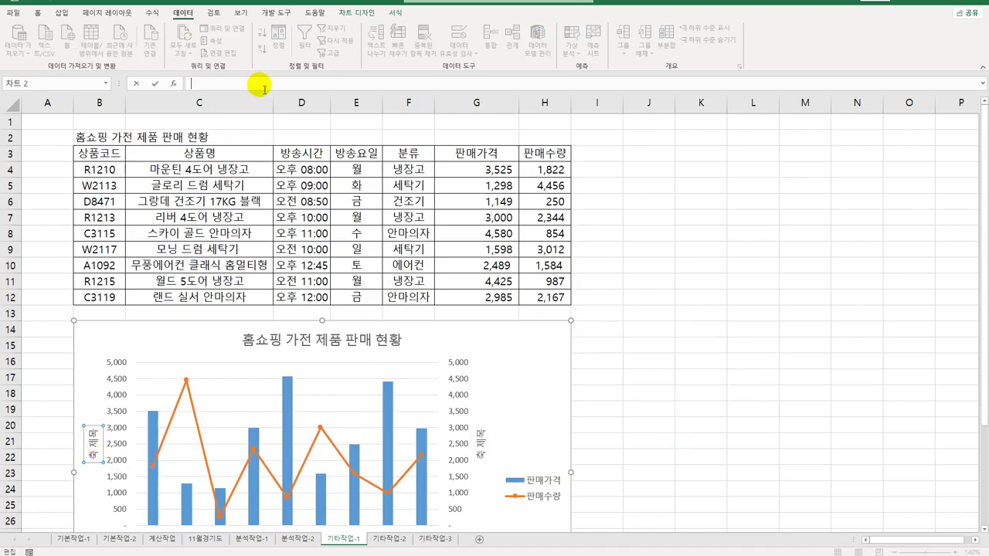
{"action": "left_click", "coordinate": [473, 153]}
{"action": "key", "text": "Return"}
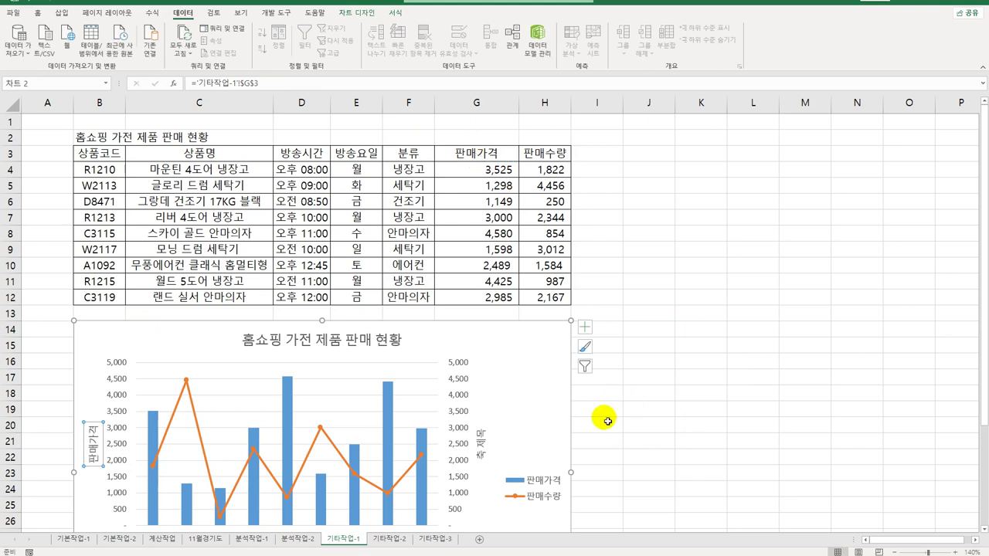
{"action": "left_click", "coordinate": [479, 453]}
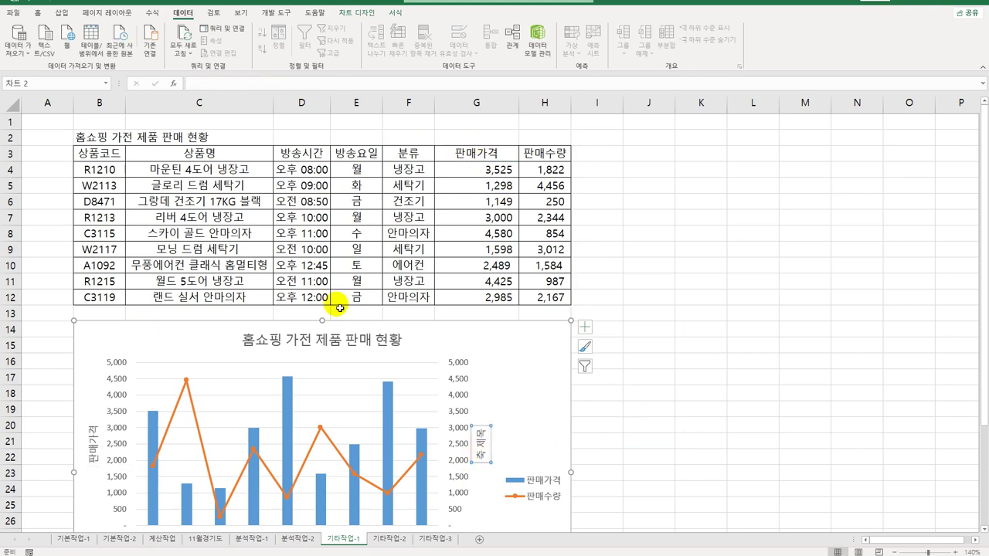
{"action": "left_click", "coordinate": [257, 88]}
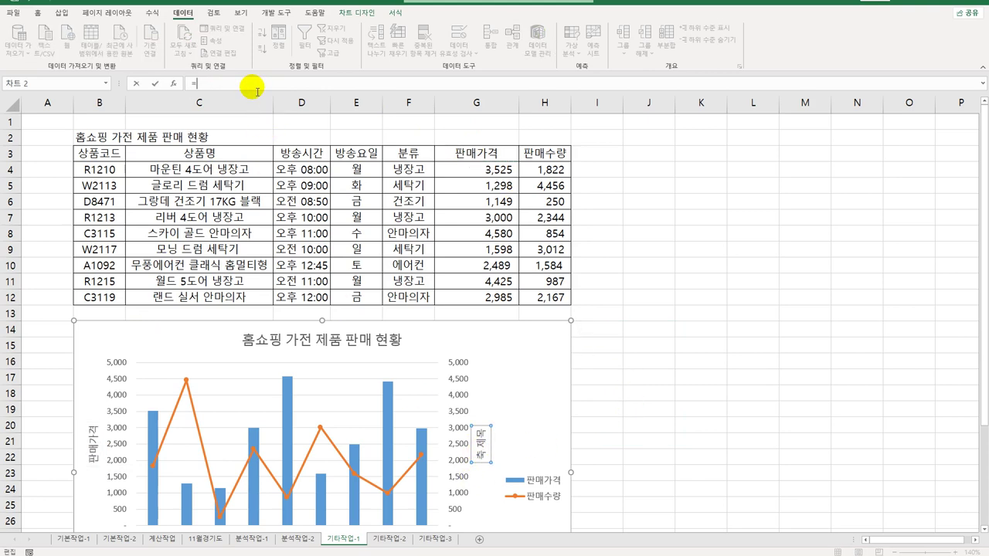
{"action": "left_click", "coordinate": [539, 153]}
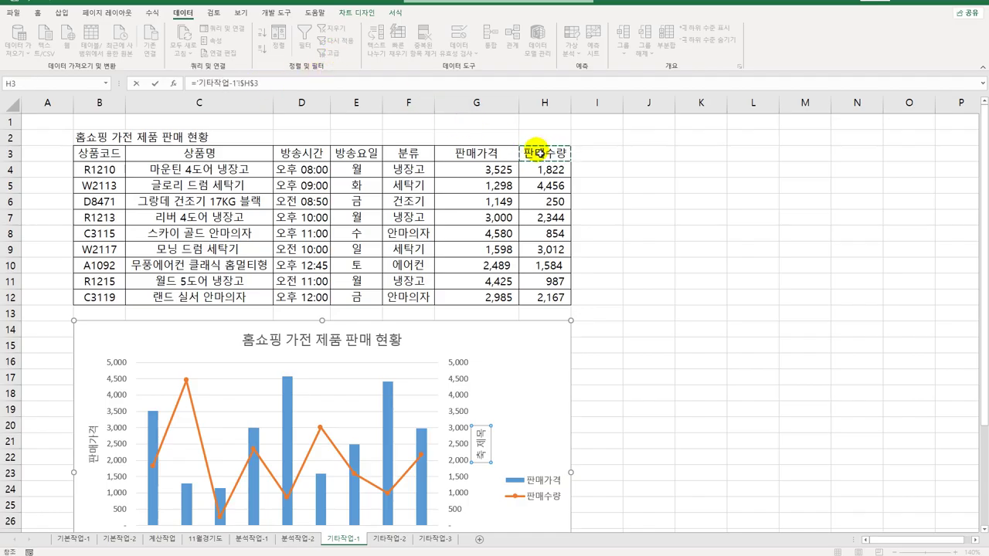
{"action": "key", "text": "Return"}
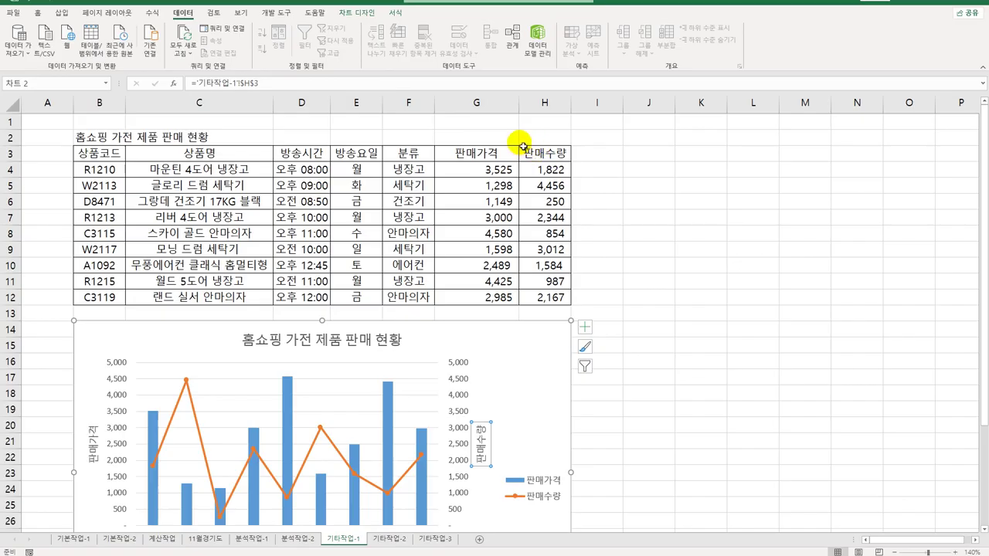
Step: Set the text direction of both the 판매가격 and 판매수량 axis titles to 스택형
{"action": "scroll", "coordinate": [522, 146], "scroll_direction": "down", "scroll_amount": 3}
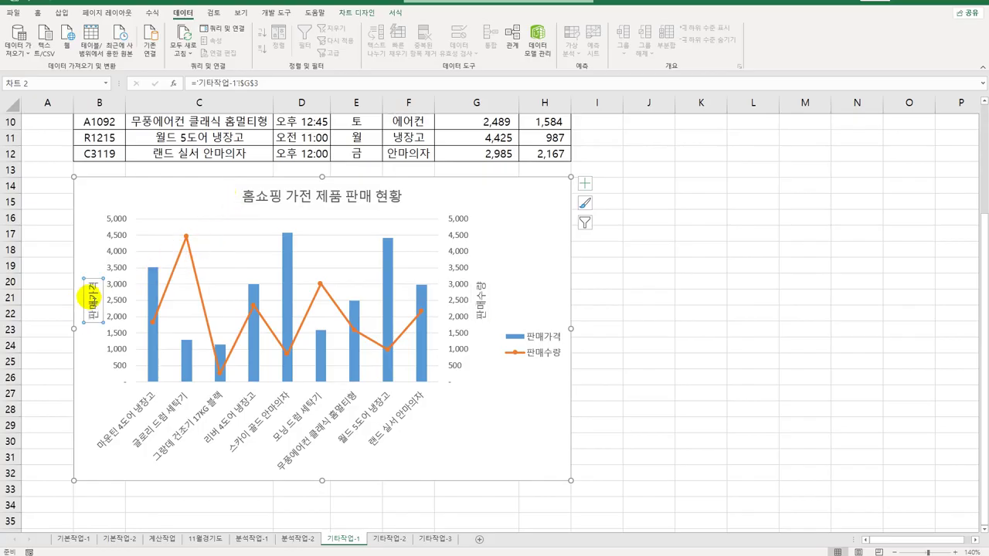
{"action": "right_click", "coordinate": [87, 296]}
{"action": "left_click", "coordinate": [137, 396]}
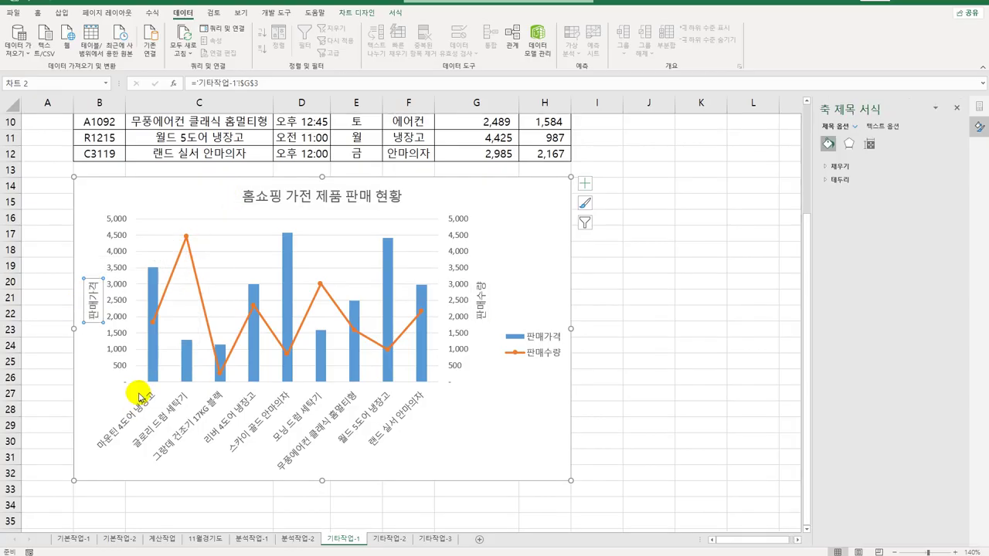
{"action": "left_click", "coordinate": [870, 146]}
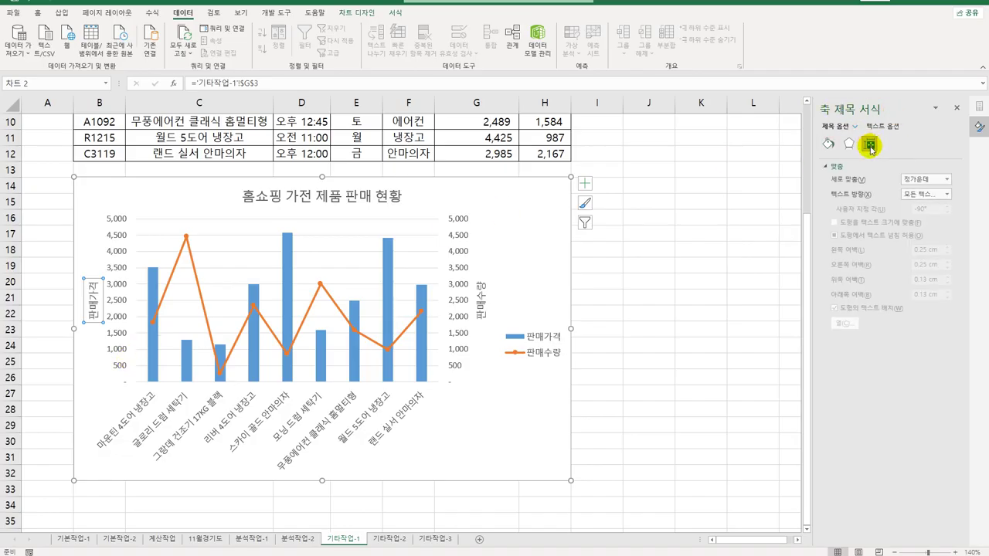
{"action": "left_click", "coordinate": [930, 196]}
{"action": "left_click", "coordinate": [913, 347]}
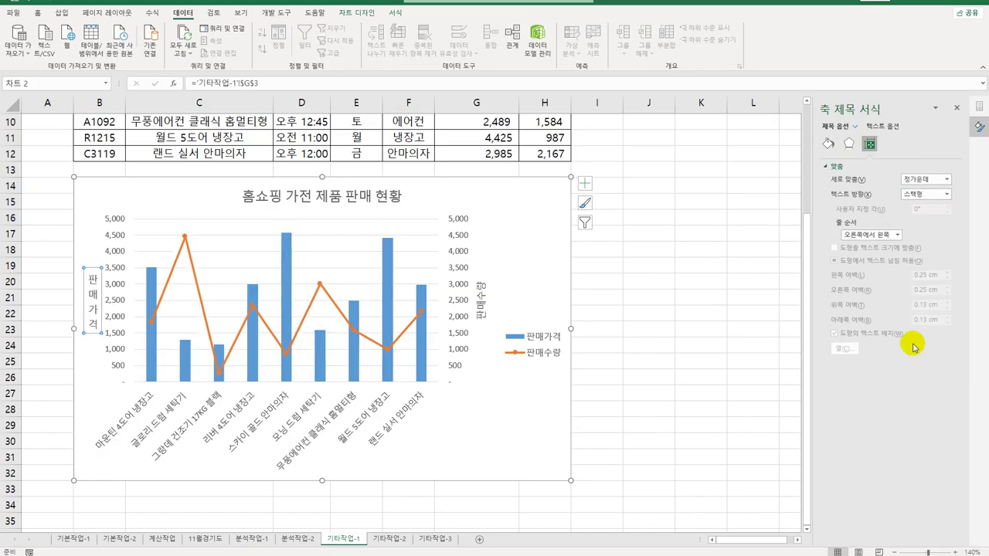
{"action": "left_click", "coordinate": [481, 306]}
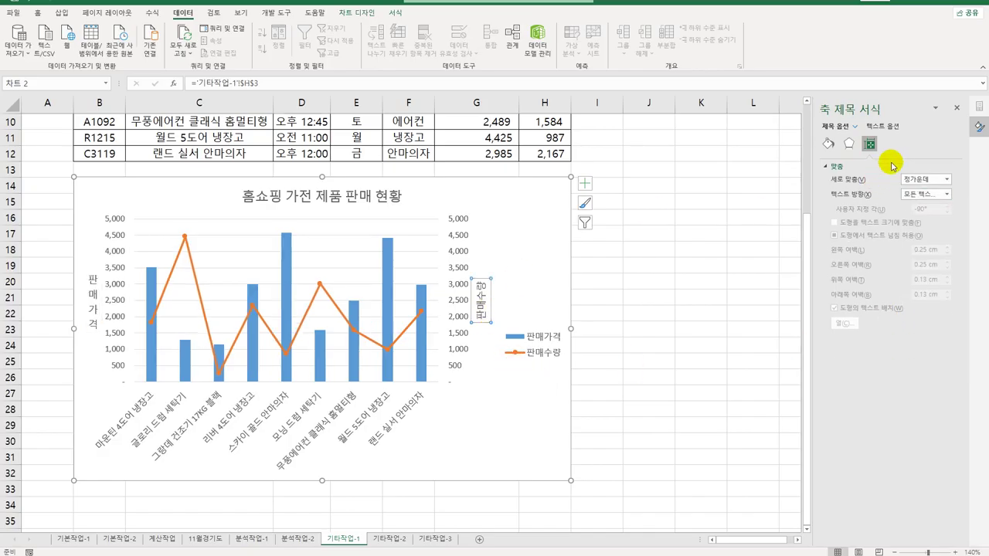
{"action": "left_click", "coordinate": [930, 193]}
{"action": "left_click", "coordinate": [920, 343]}
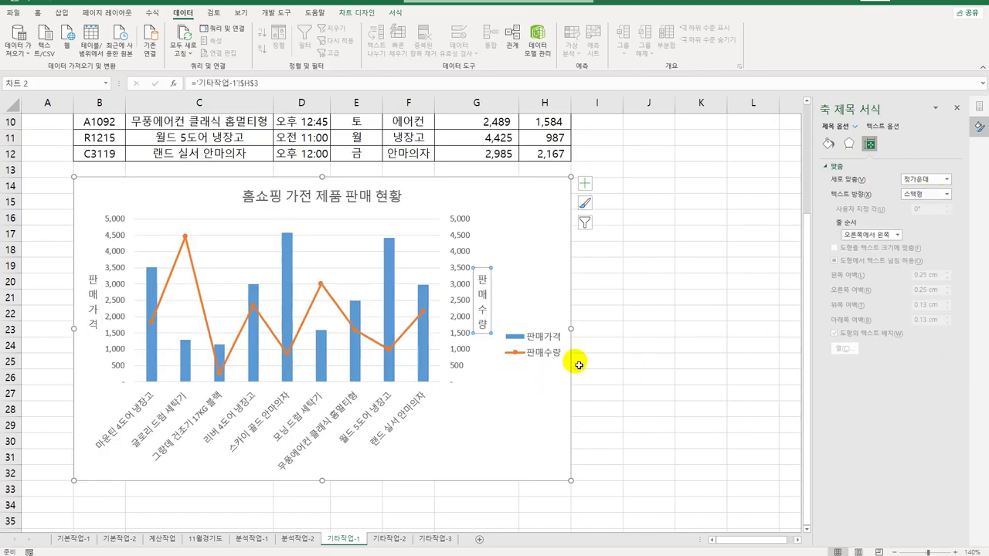
{"action": "left_click", "coordinate": [612, 351]}
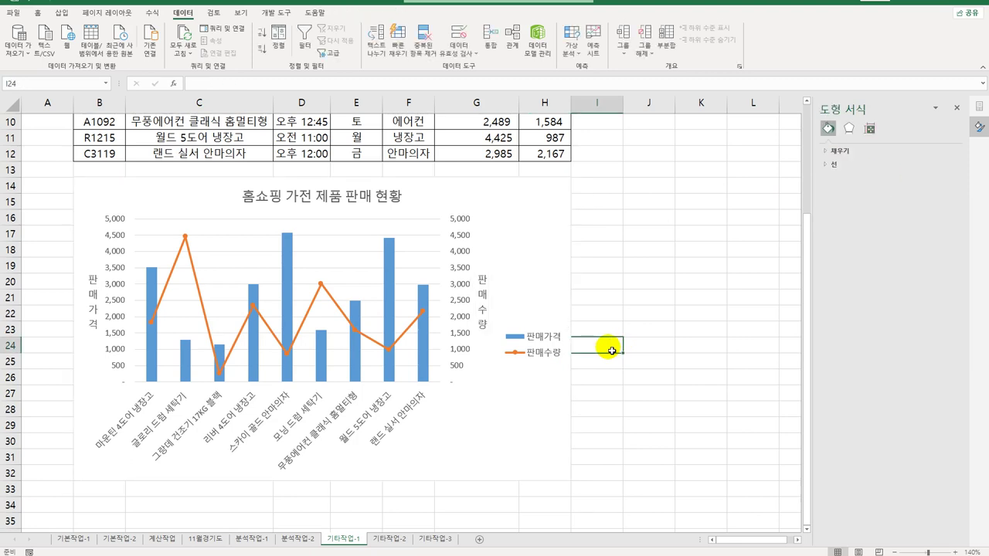
Step: Set the custom text angle of the chart's horizontal category axis labels to 45°
{"action": "left_click", "coordinate": [310, 399]}
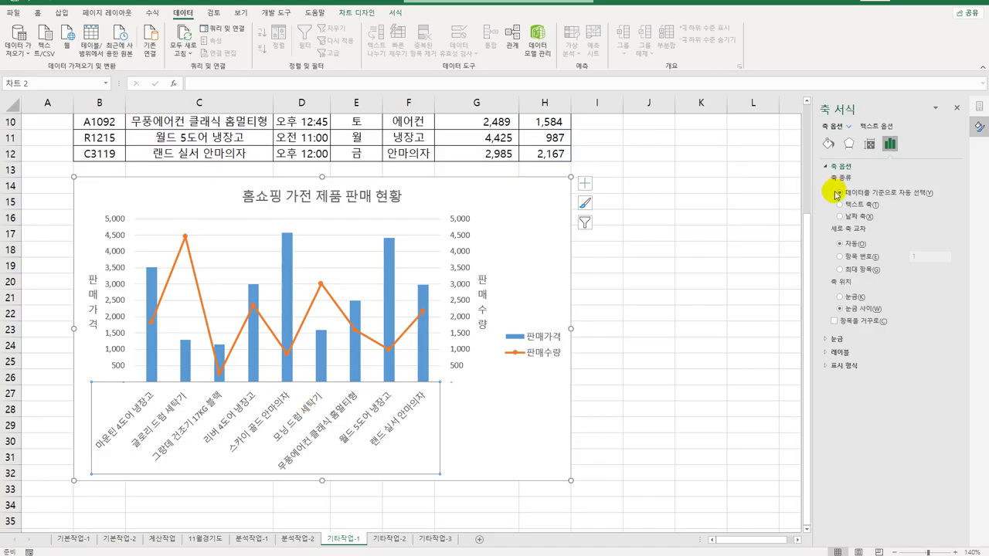
{"action": "left_click", "coordinate": [871, 144]}
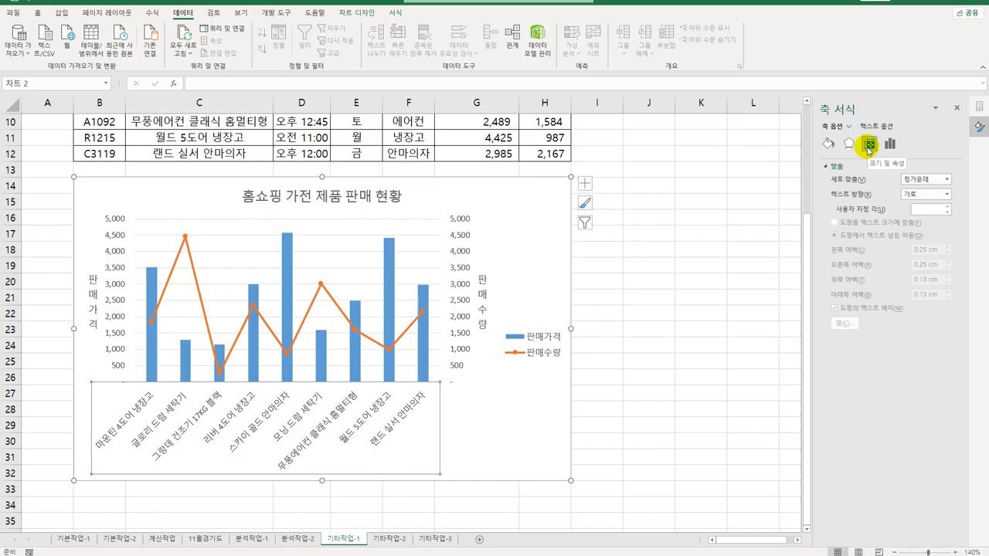
{"action": "left_click", "coordinate": [929, 210]}
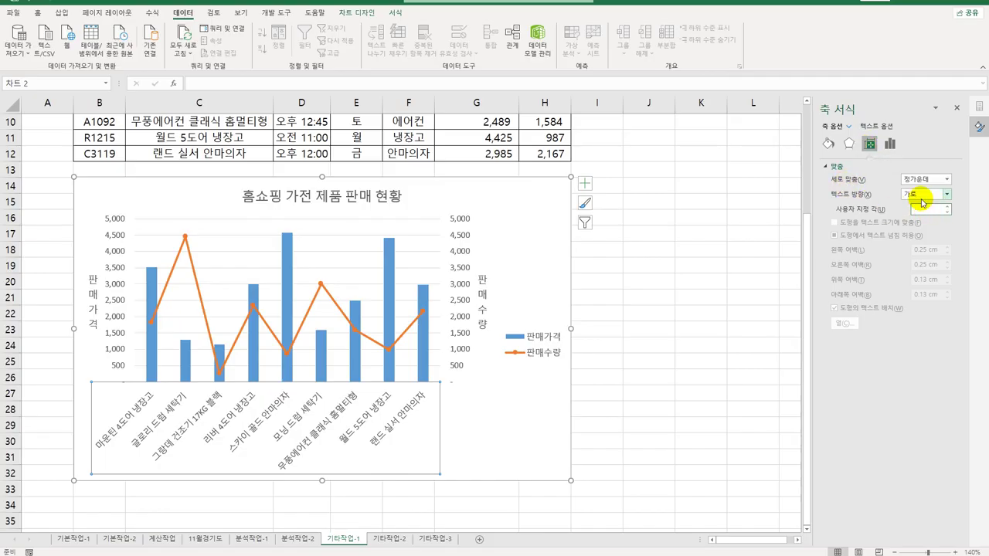
{"action": "type", "text": "45"}
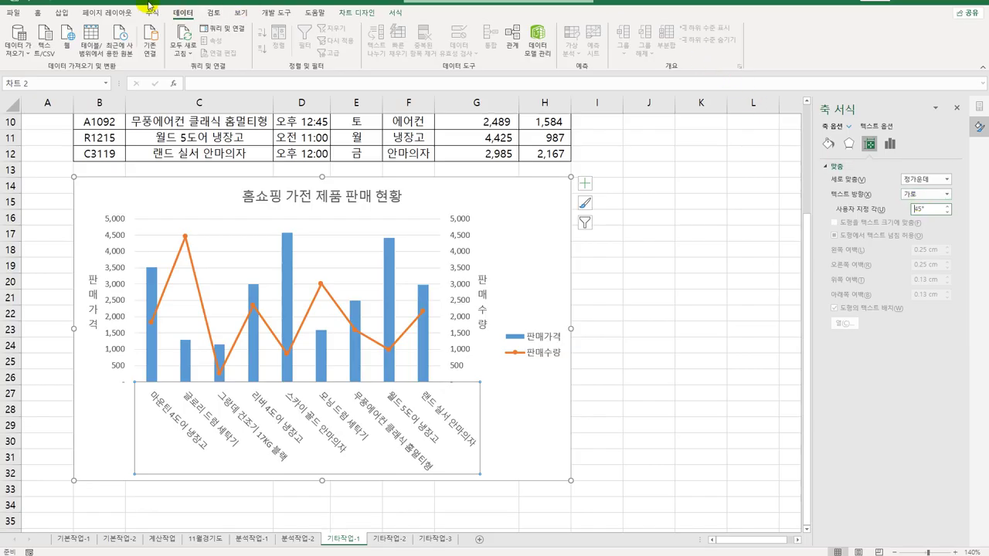
Step: Make the horizontal category axis labels bold with font size 10
{"action": "left_click", "coordinate": [37, 12]}
{"action": "left_click", "coordinate": [87, 48]}
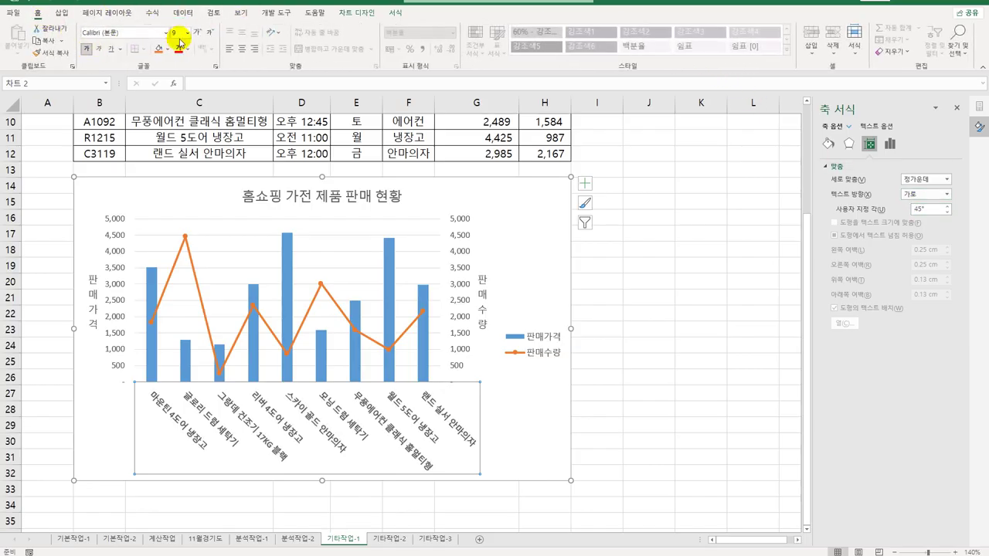
{"action": "left_click", "coordinate": [188, 34]}
{"action": "left_click", "coordinate": [190, 68]}
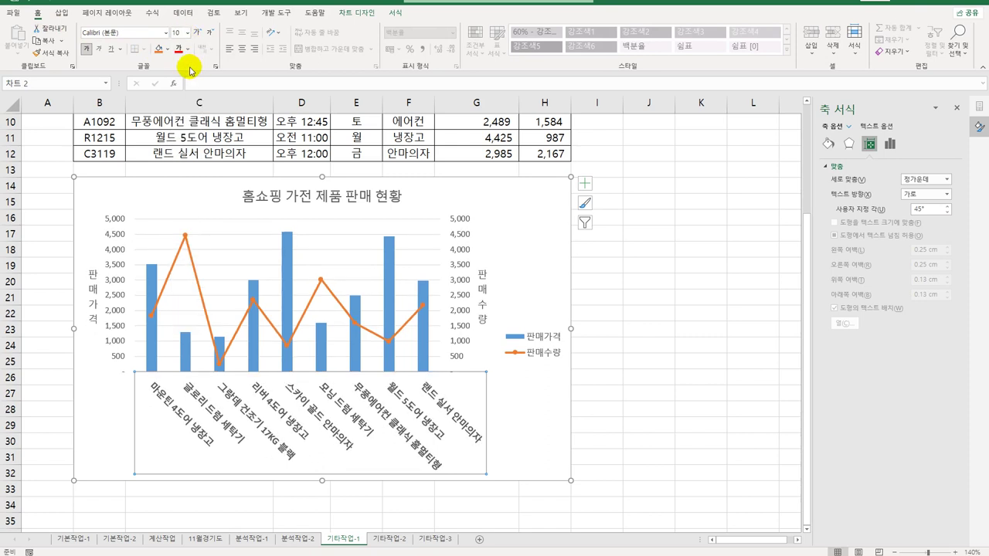
Step: Place the chart legend at the 아래쪽 position and apply the 색 윤곽선 - 파랑, 강조 1 shape style to it
{"action": "left_click", "coordinate": [583, 183]}
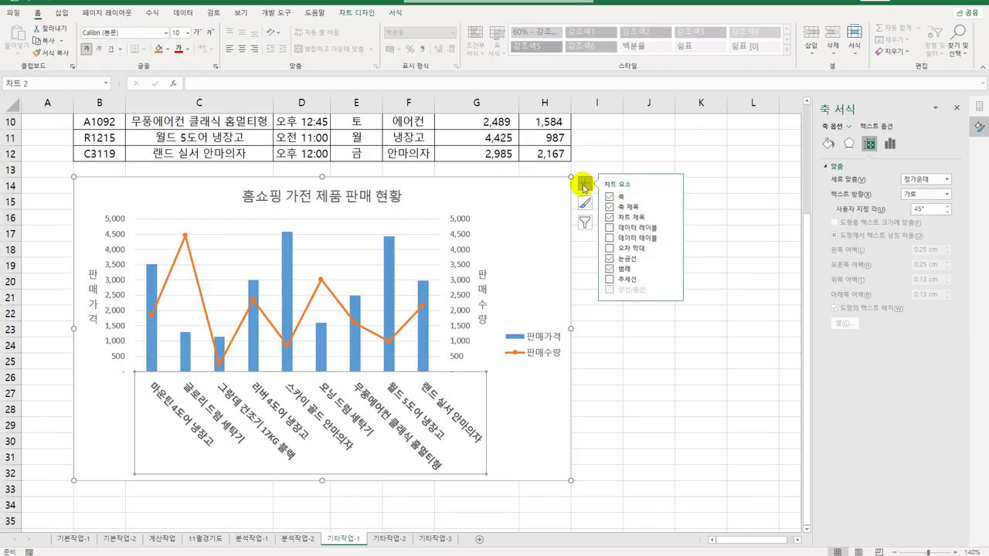
{"action": "left_click", "coordinate": [672, 268]}
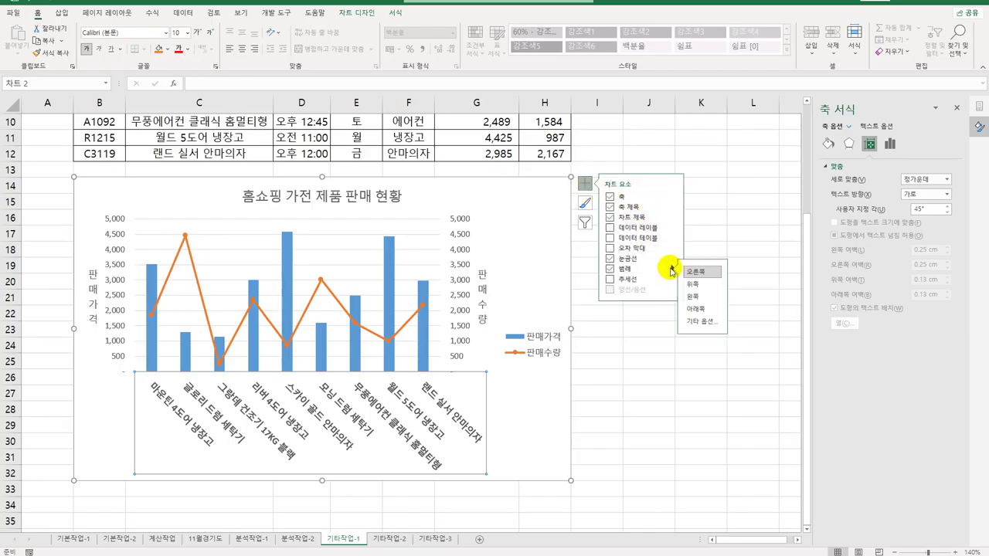
{"action": "left_click", "coordinate": [704, 311]}
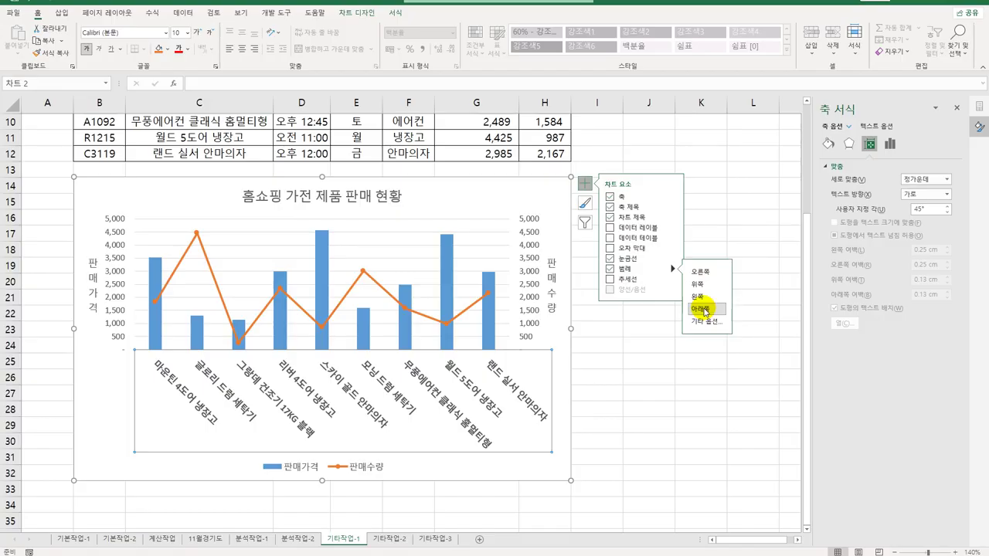
{"action": "left_click", "coordinate": [354, 467]}
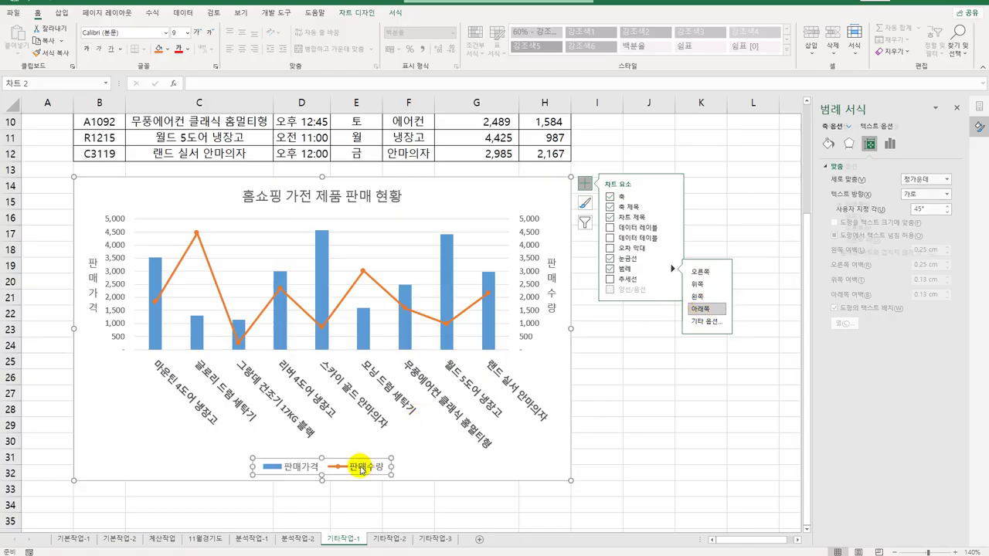
{"action": "left_click", "coordinate": [394, 12]}
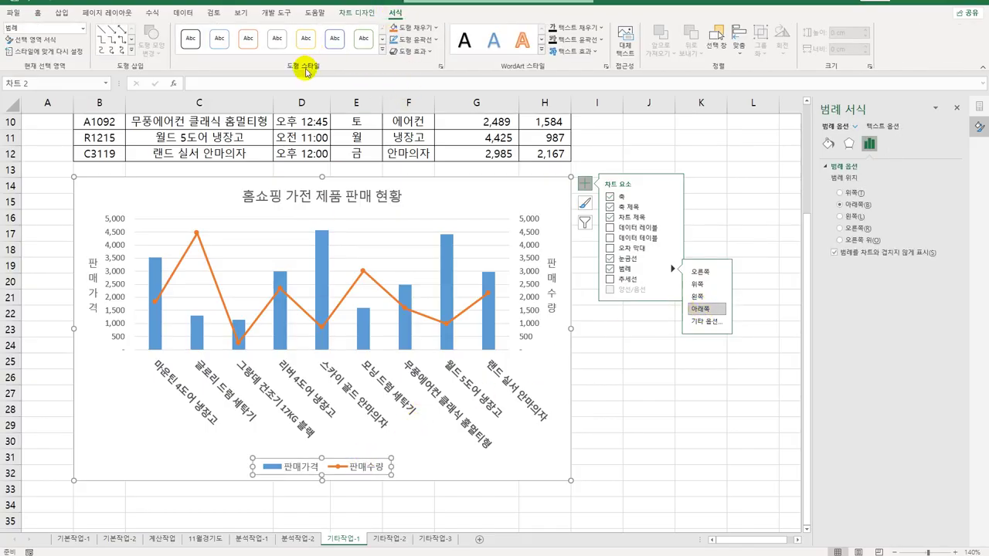
{"action": "left_click", "coordinate": [384, 54]}
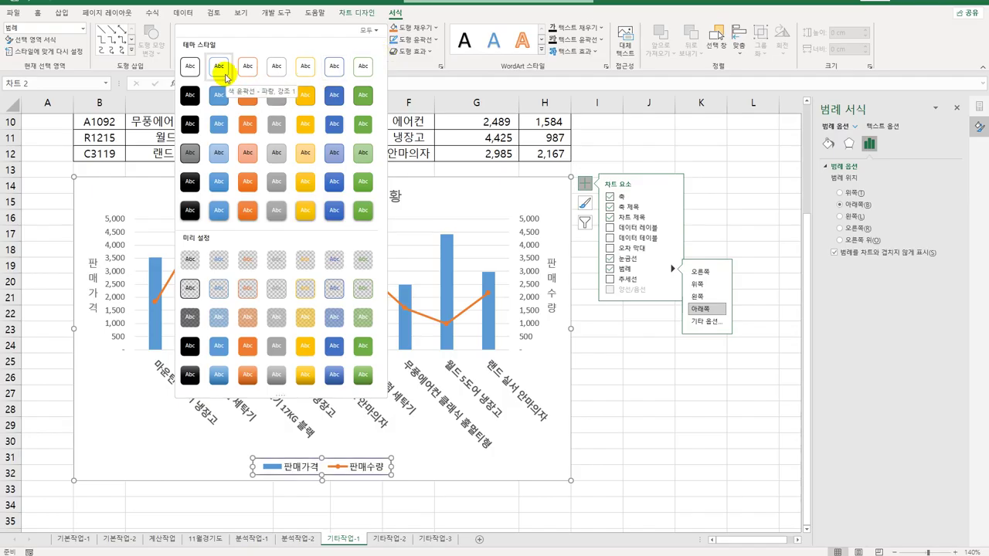
{"action": "left_click", "coordinate": [225, 77]}
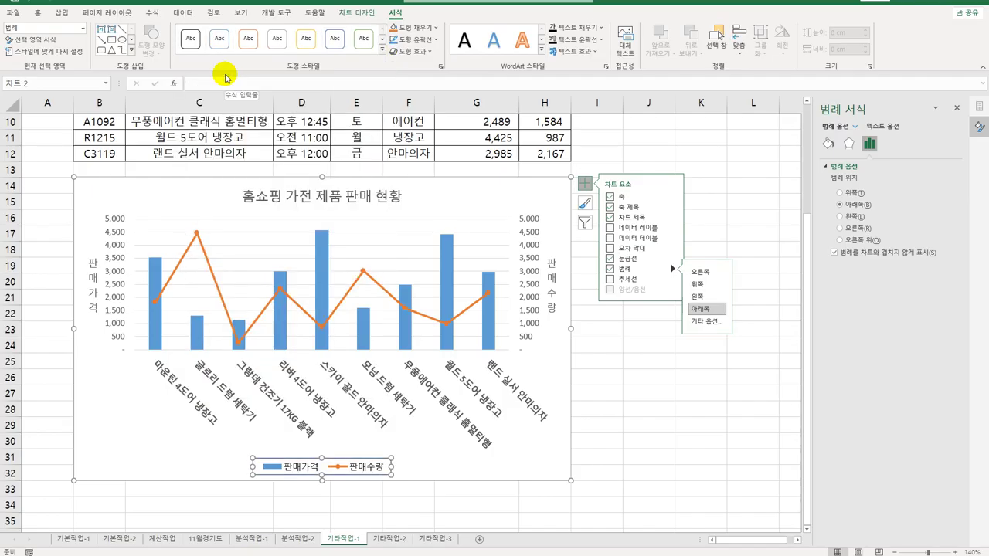
Step: Add a moving average trendline with a period of 2 to the 판매수량 series
{"action": "left_click", "coordinate": [205, 255]}
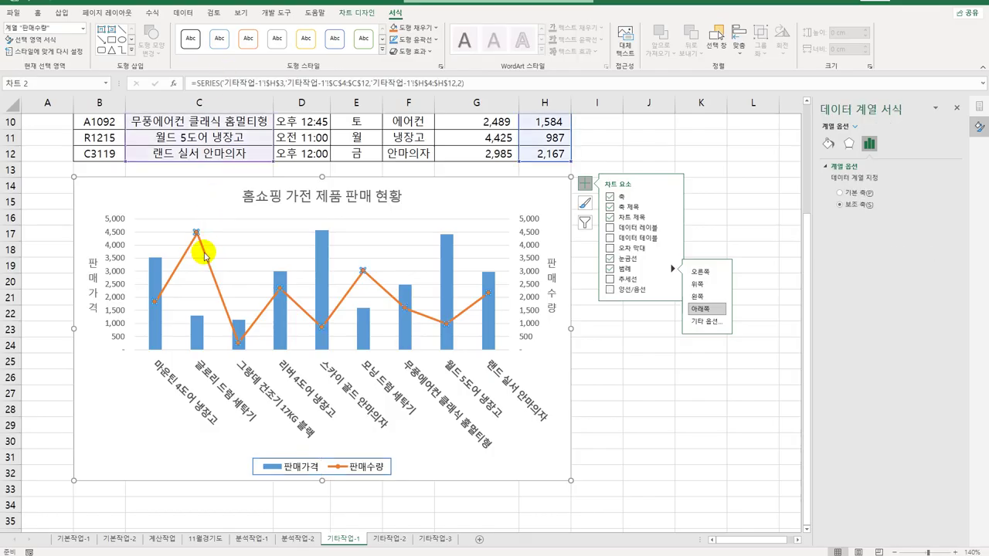
{"action": "right_click", "coordinate": [205, 255]}
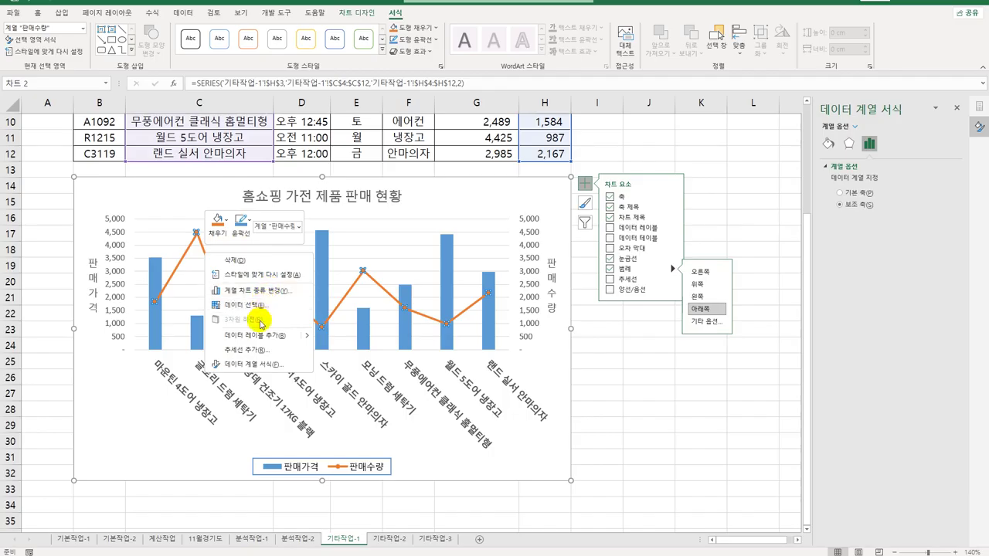
{"action": "left_click", "coordinate": [255, 352]}
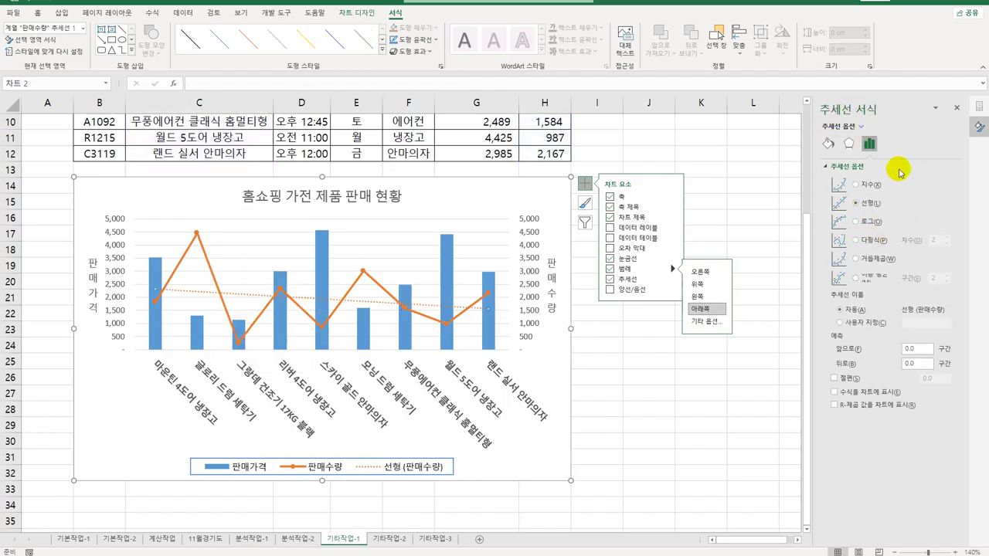
{"action": "left_click", "coordinate": [879, 277]}
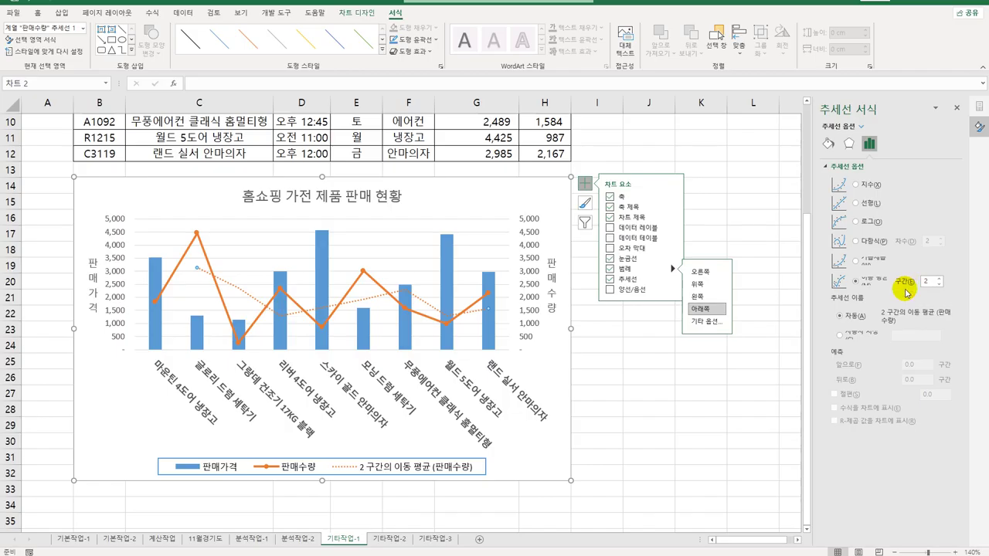
Step: Apply the smallest blue 네온 glow variation to the chart area
{"action": "left_click", "coordinate": [559, 194]}
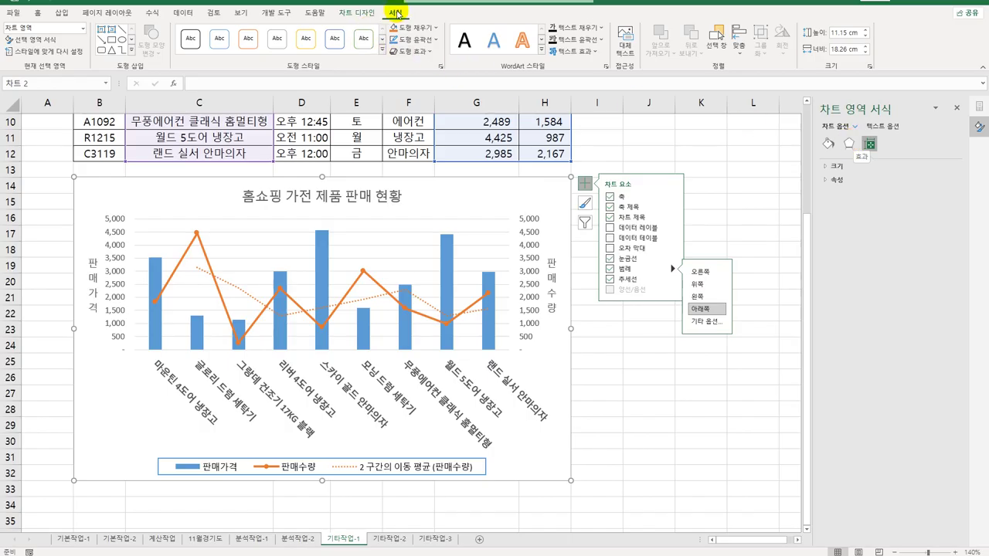
{"action": "left_click", "coordinate": [416, 52]}
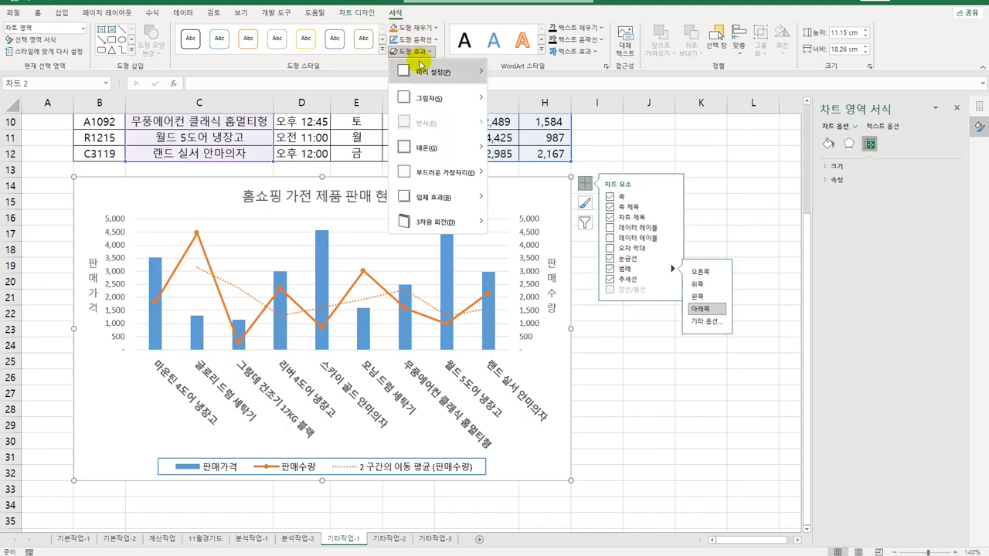
{"action": "mouse_move", "coordinate": [462, 155]}
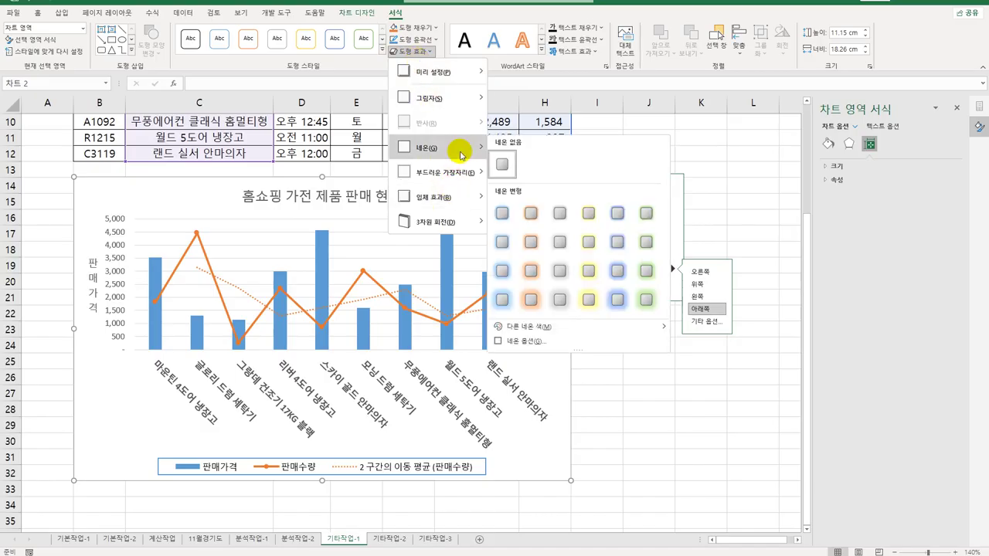
{"action": "left_click", "coordinate": [503, 213]}
{"action": "left_click", "coordinate": [690, 421]}
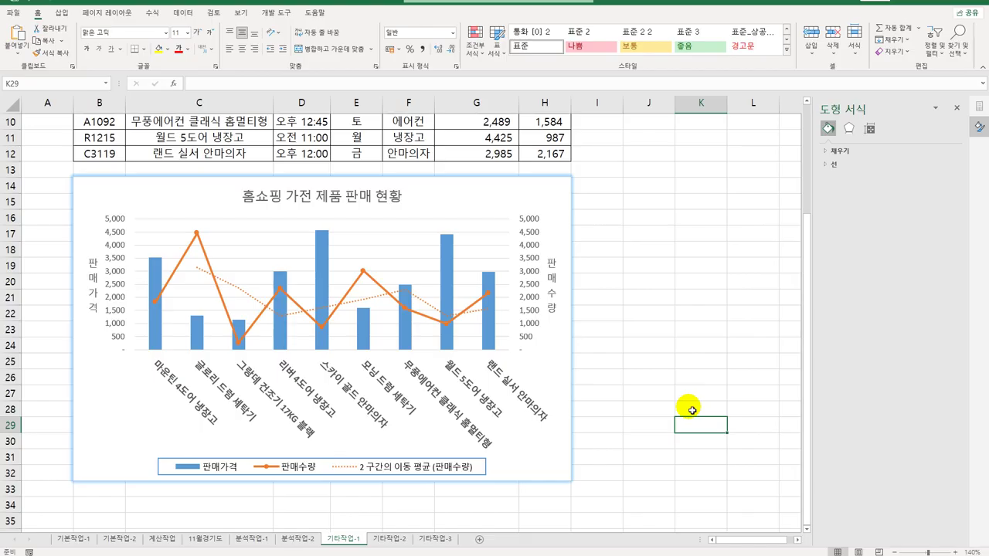
Step: On the 기타작업-2 sheet, draw a bevel shape over cells C2:D3 and label it 아이콘보기
{"action": "left_click", "coordinate": [389, 540]}
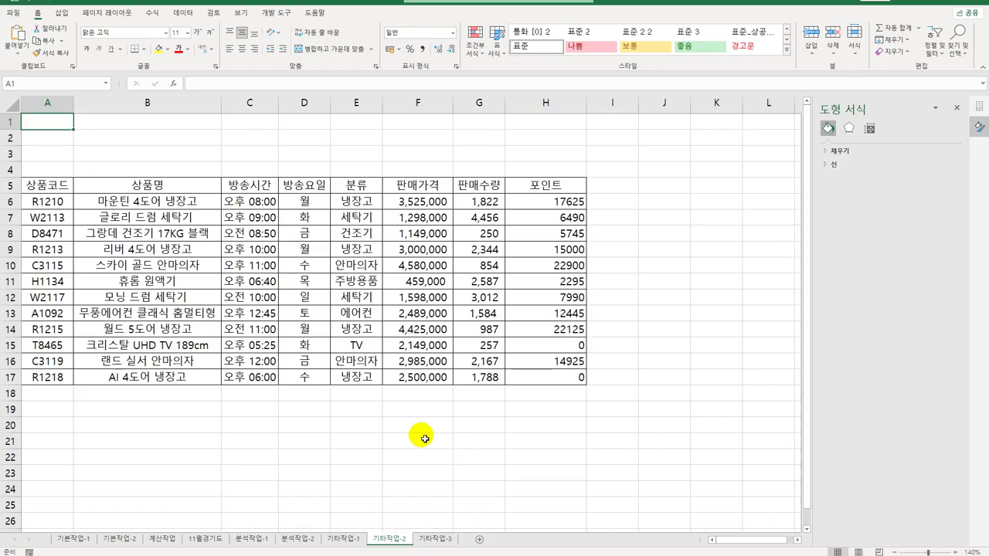
{"action": "left_click", "coordinate": [65, 14]}
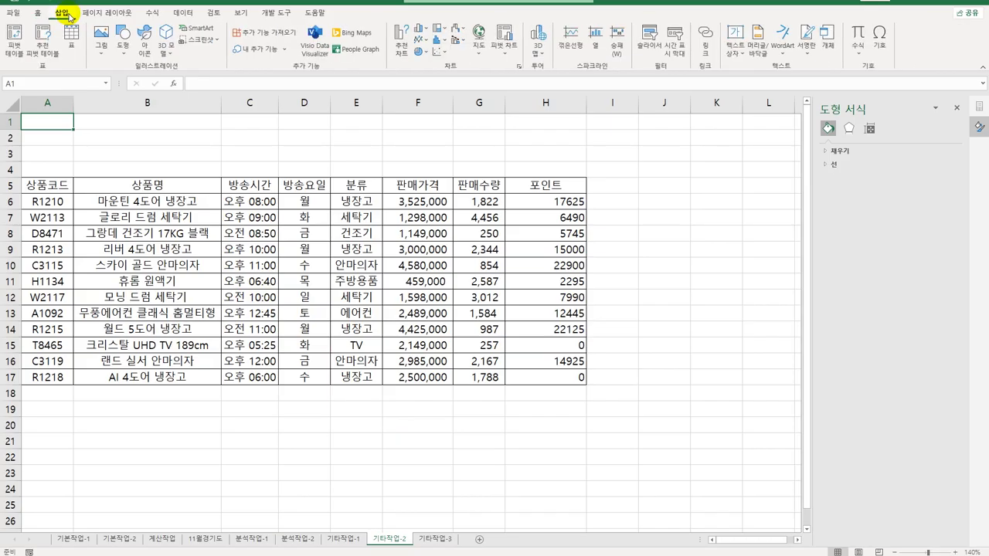
{"action": "left_click", "coordinate": [123, 42]}
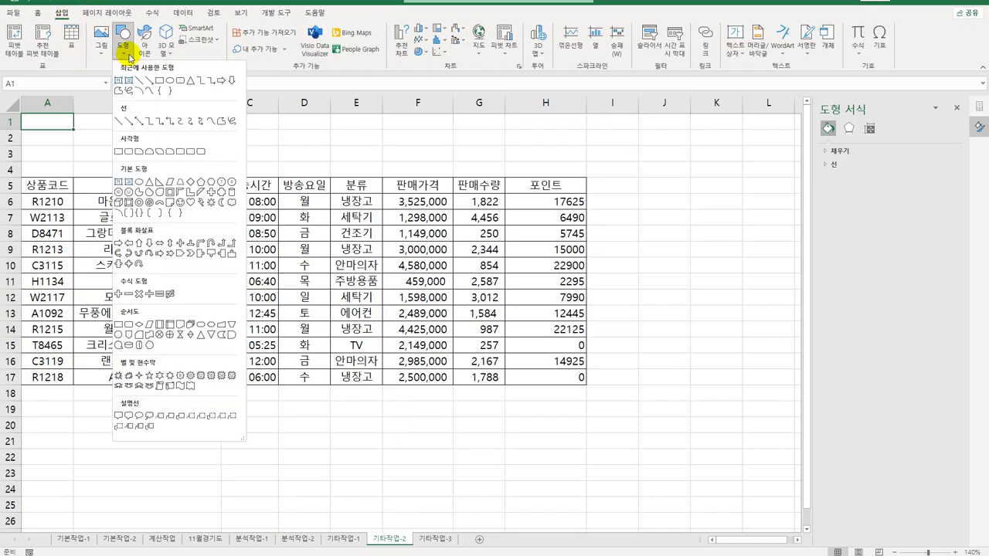
{"action": "left_click", "coordinate": [128, 204]}
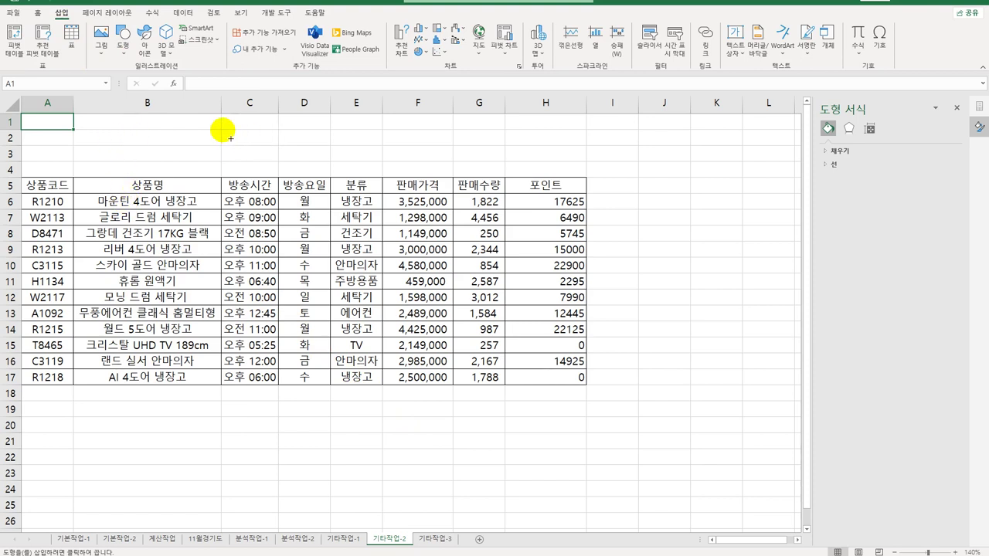
{"action": "left_click_drag", "start_coordinate": [222, 129], "coordinate": [330, 161]}
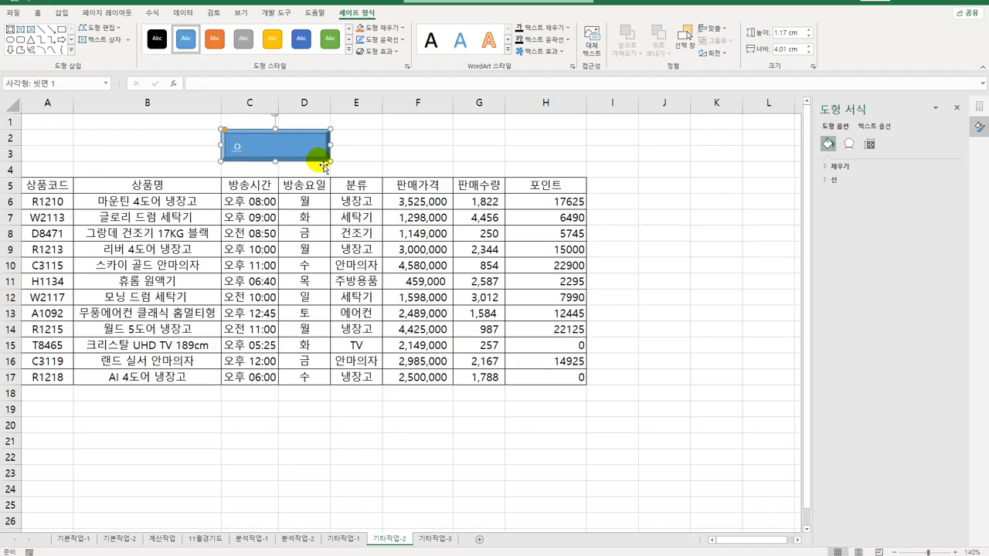
{"action": "type", "text": "아이콘보기"}
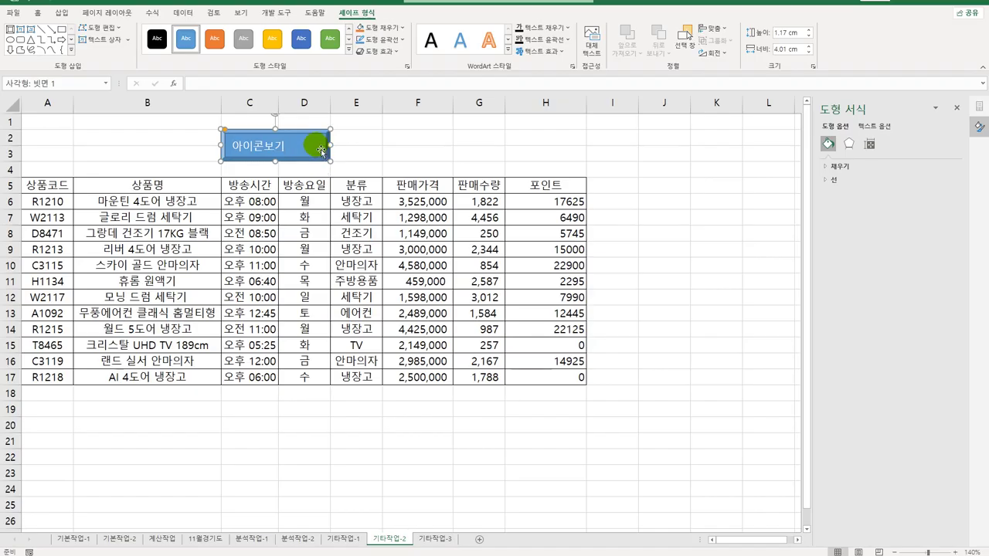
Step: Assign a new macro named 아이콘보기 to the bevel shape and start recording it in the current workbook
{"action": "right_click", "coordinate": [321, 150]}
{"action": "left_click", "coordinate": [390, 341]}
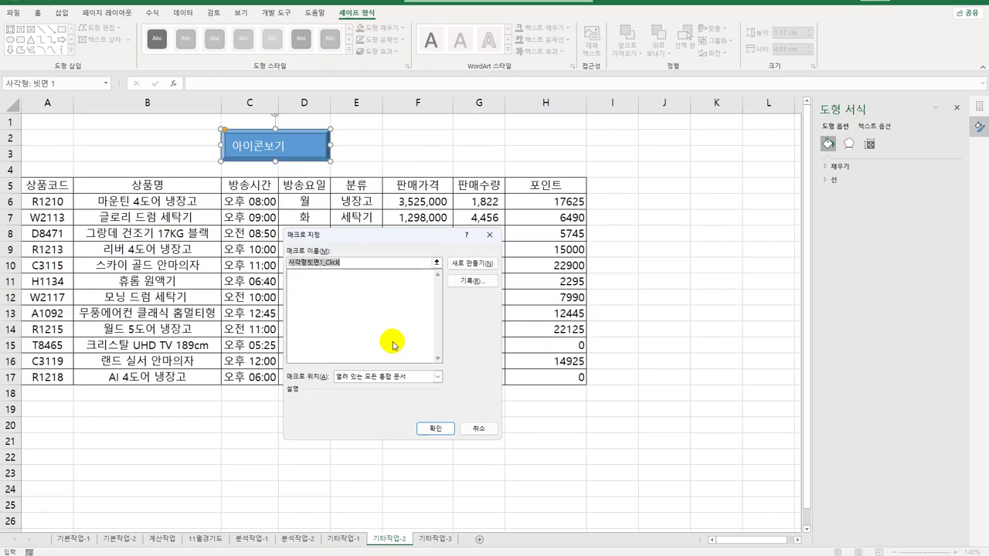
{"action": "type", "text": "아이콘보기"}
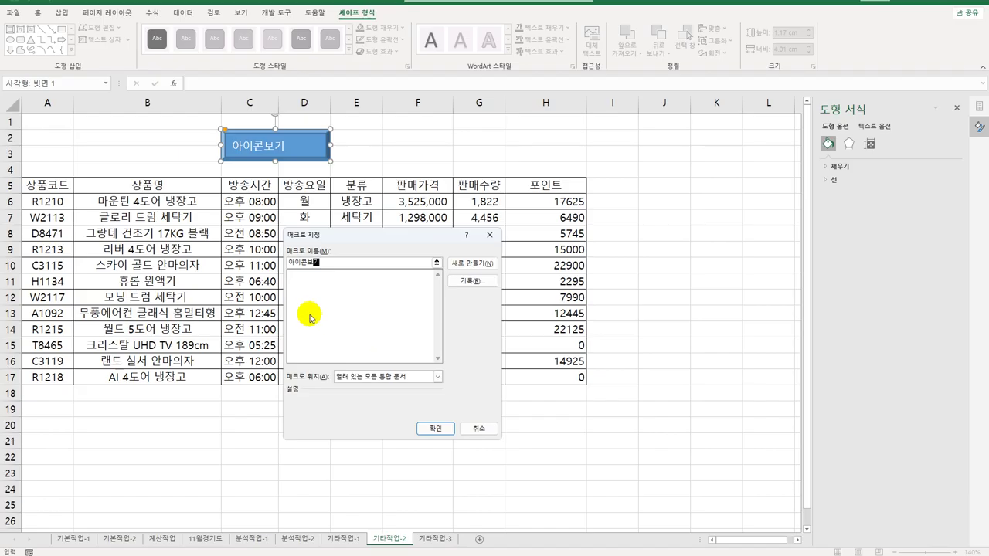
{"action": "left_click", "coordinate": [316, 272]}
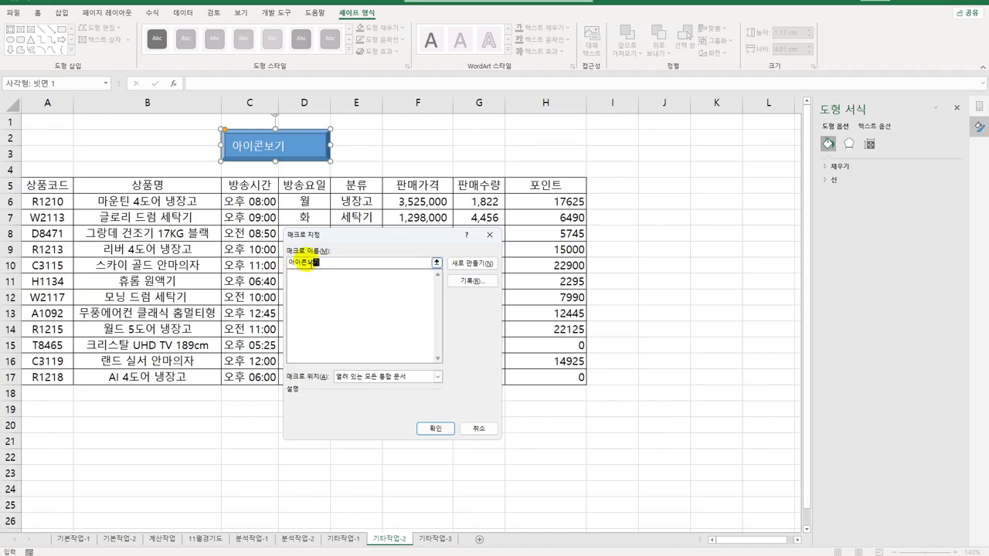
{"action": "left_click", "coordinate": [470, 281]}
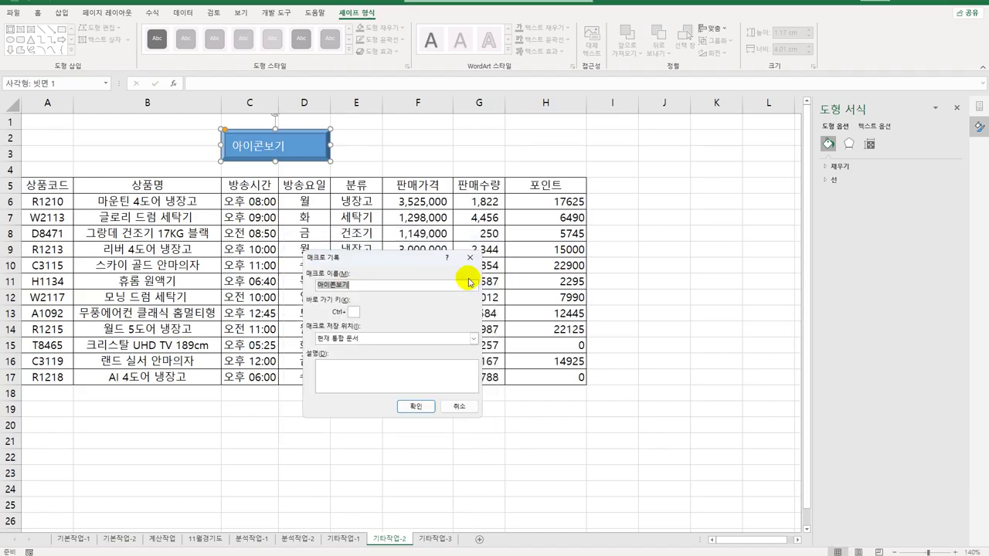
{"action": "left_click_drag", "start_coordinate": [422, 263], "coordinate": [707, 150]}
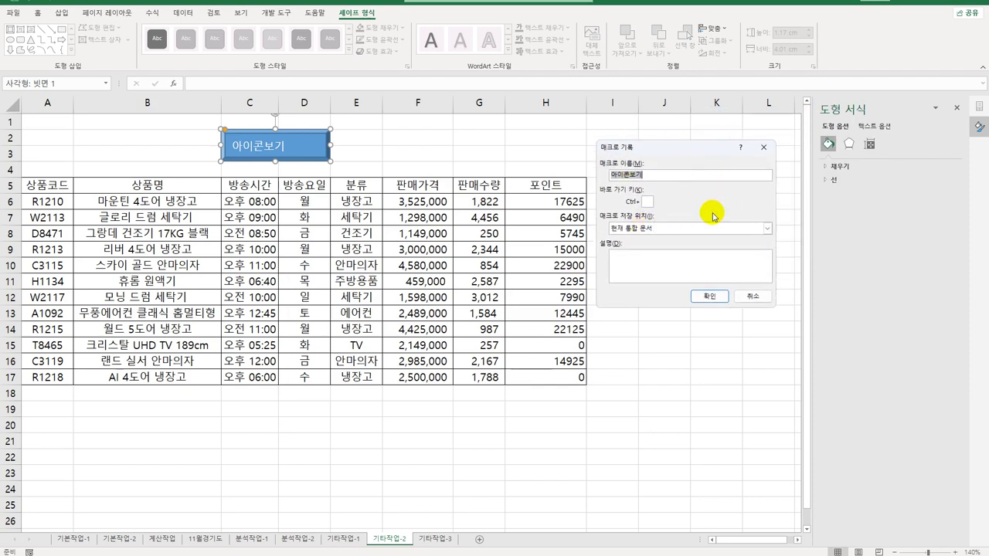
{"action": "left_click", "coordinate": [709, 296]}
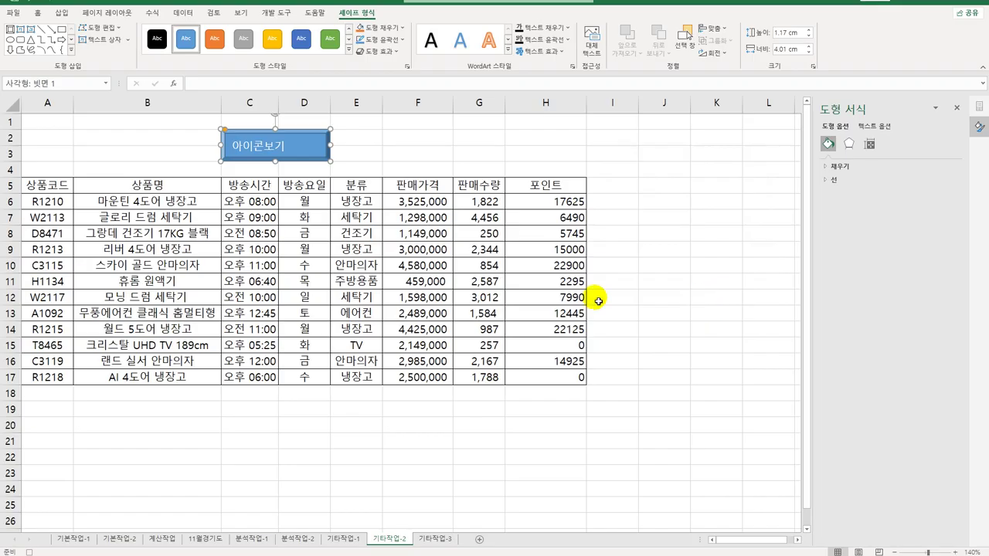
Step: Create a new conditional formatting rule for the 판매수량 values in G6:G17 with the 아이콘 집합 format style
{"action": "left_click_drag", "start_coordinate": [488, 203], "coordinate": [488, 378]}
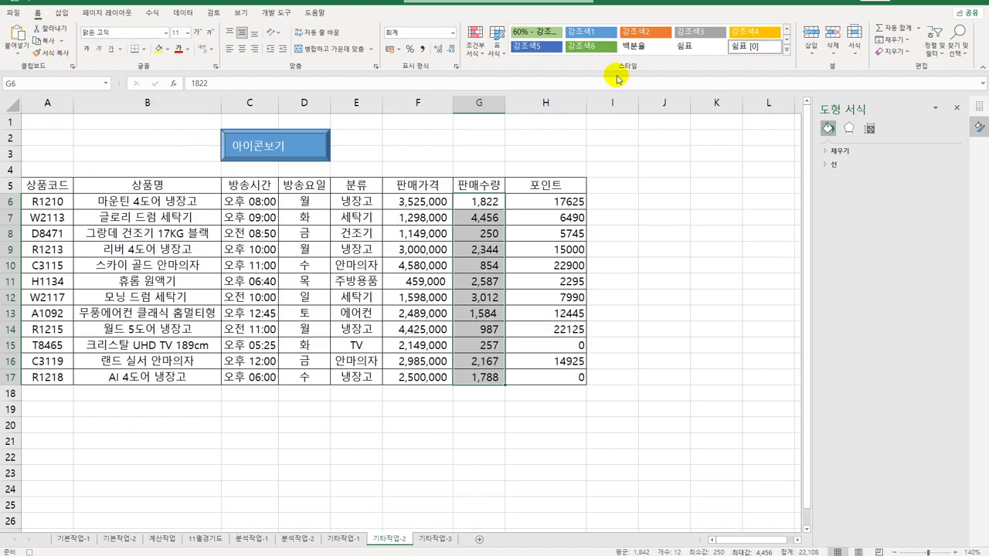
{"action": "left_click", "coordinate": [479, 56]}
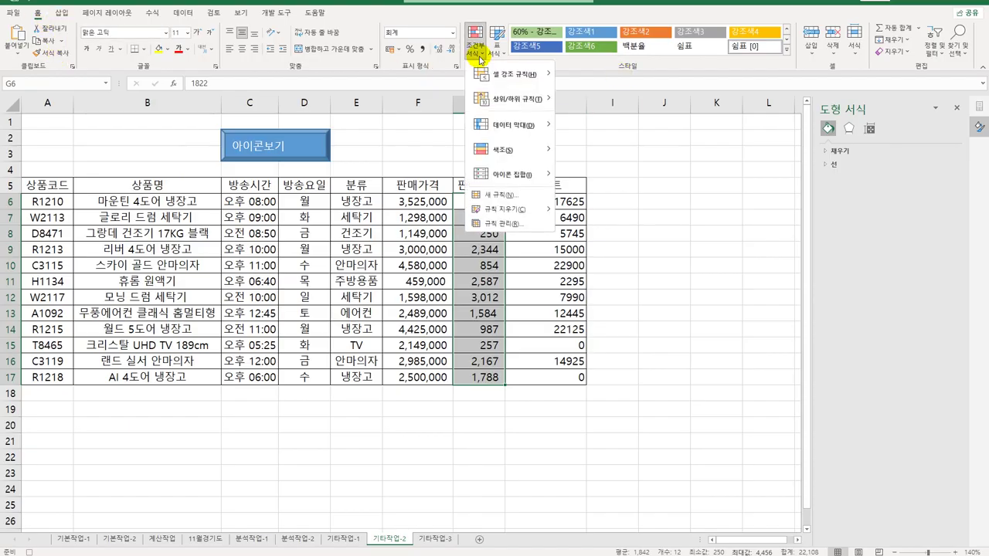
{"action": "left_click", "coordinate": [503, 194]}
{"action": "left_click_drag", "start_coordinate": [507, 118], "coordinate": [777, 130]}
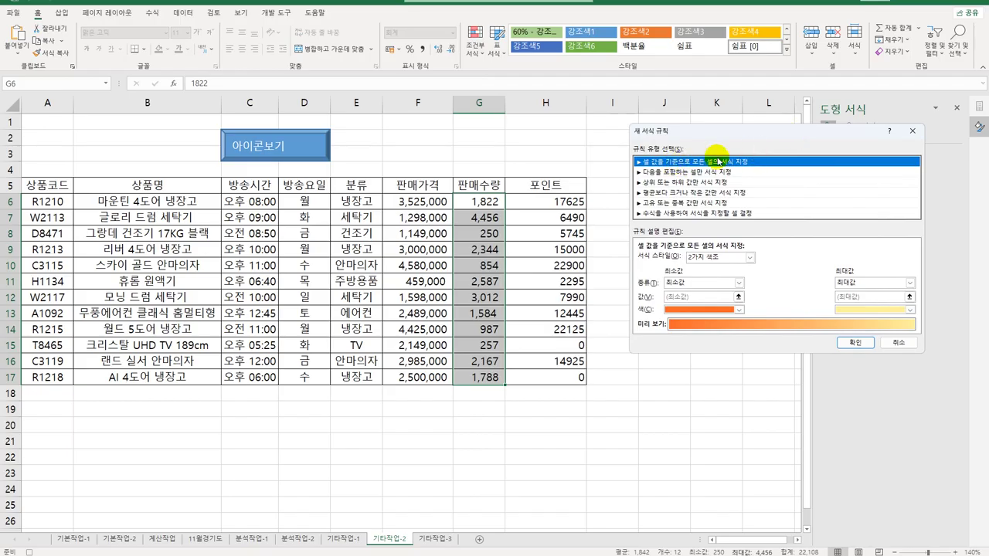
{"action": "left_click", "coordinate": [719, 257]}
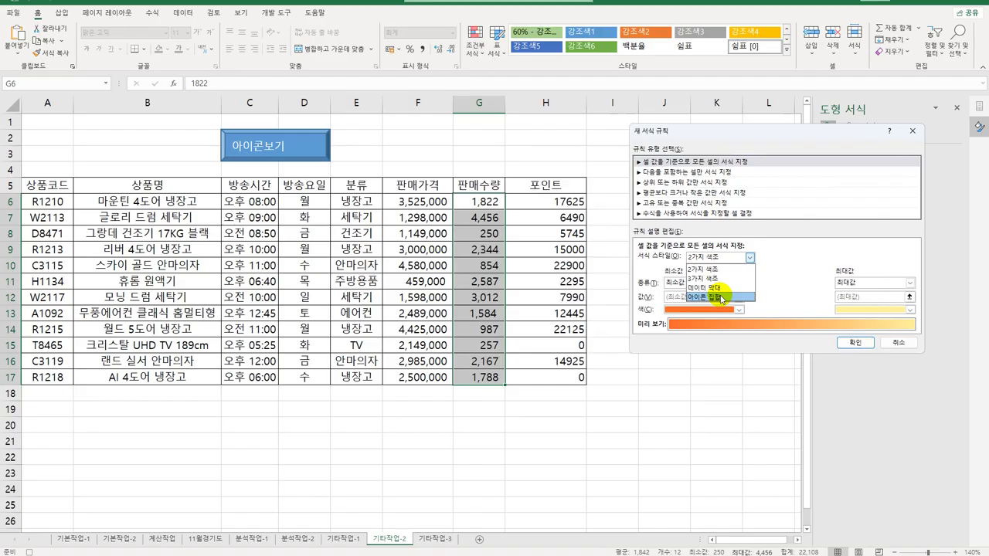
{"action": "left_click", "coordinate": [720, 296]}
Step: Choose the five black-and-white quarter-filled circles as the icon style and apply the rule to the 판매수량 values
{"action": "left_click", "coordinate": [757, 275]}
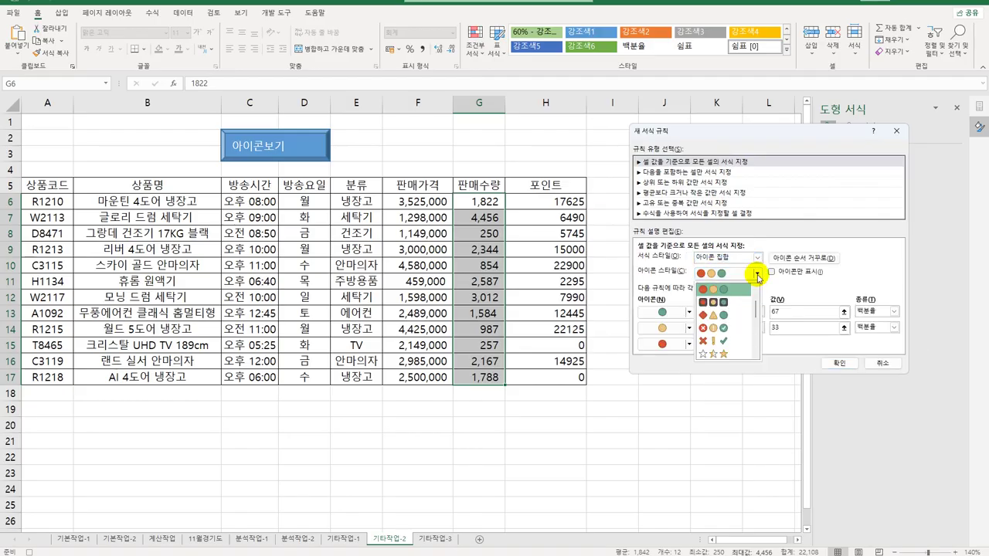
{"action": "left_click_drag", "start_coordinate": [756, 309], "coordinate": [754, 343]}
{"action": "left_click", "coordinate": [744, 342]}
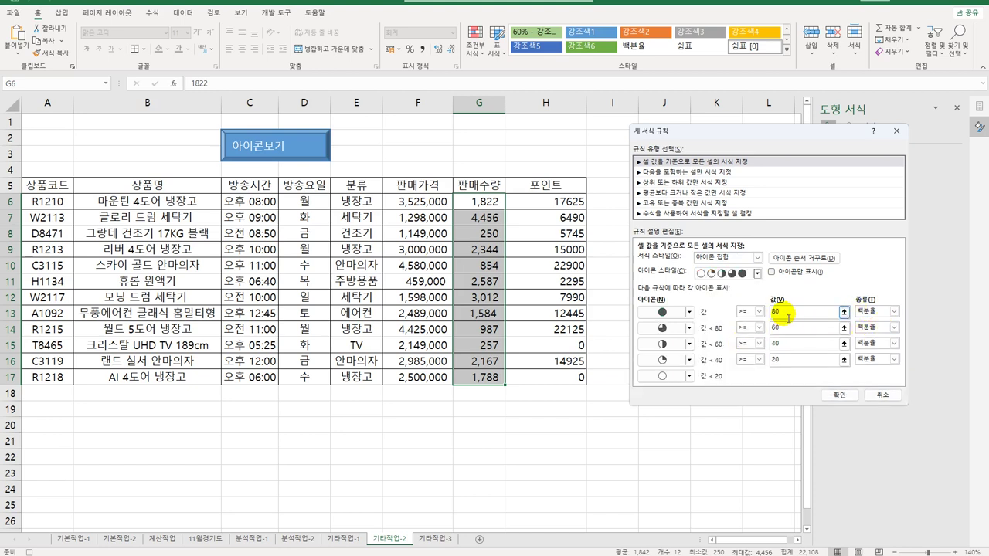
{"action": "left_click", "coordinate": [788, 318]}
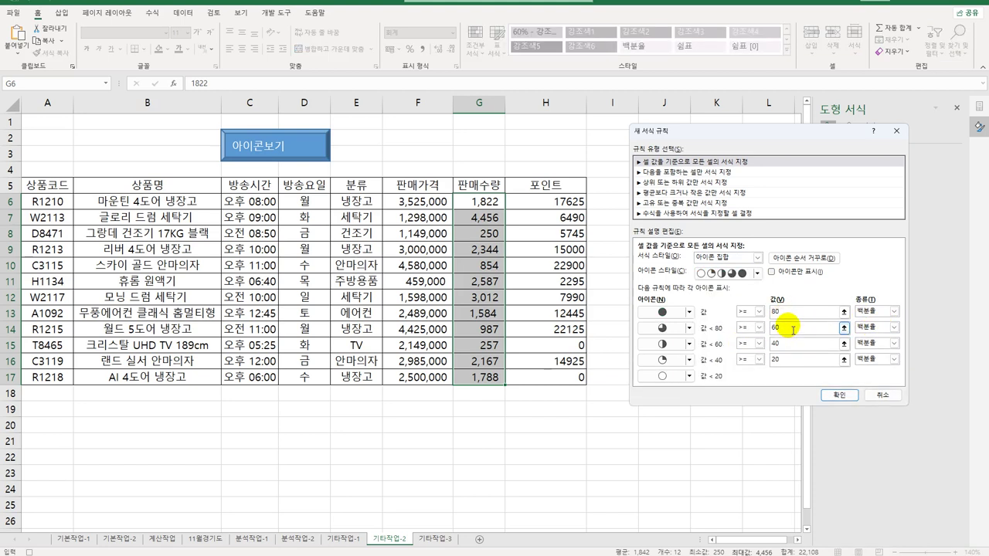
{"action": "double_click", "coordinate": [790, 330]}
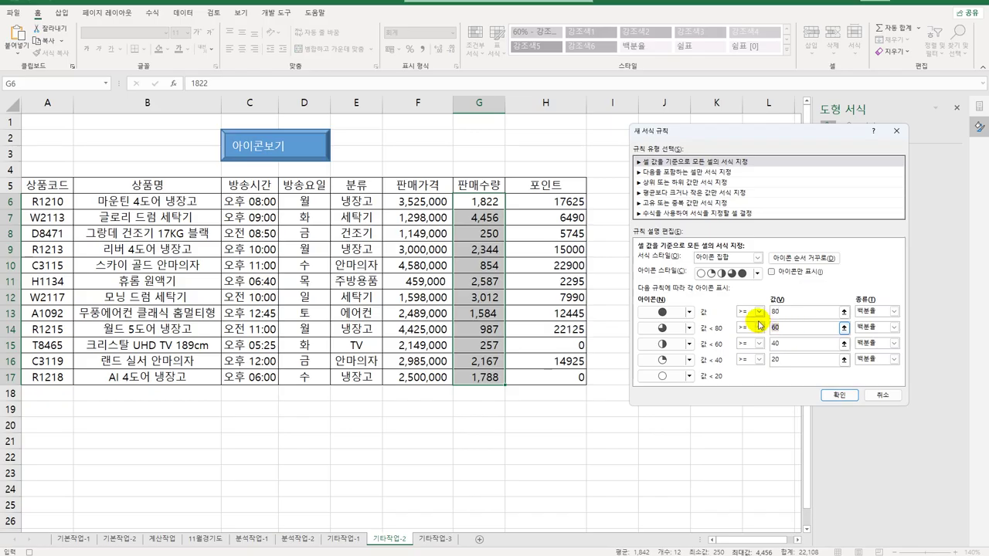
{"action": "left_click", "coordinate": [793, 360]}
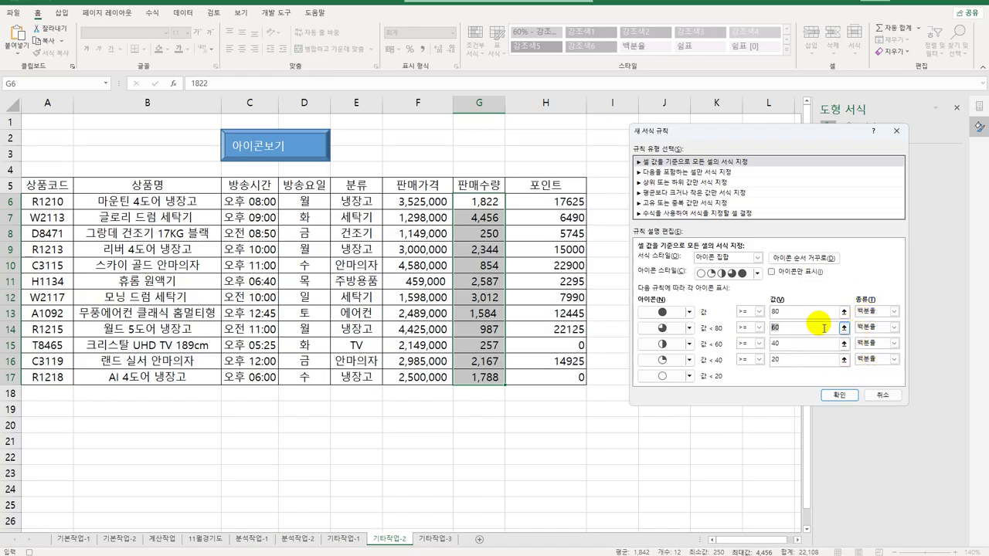
{"action": "left_click", "coordinate": [835, 396]}
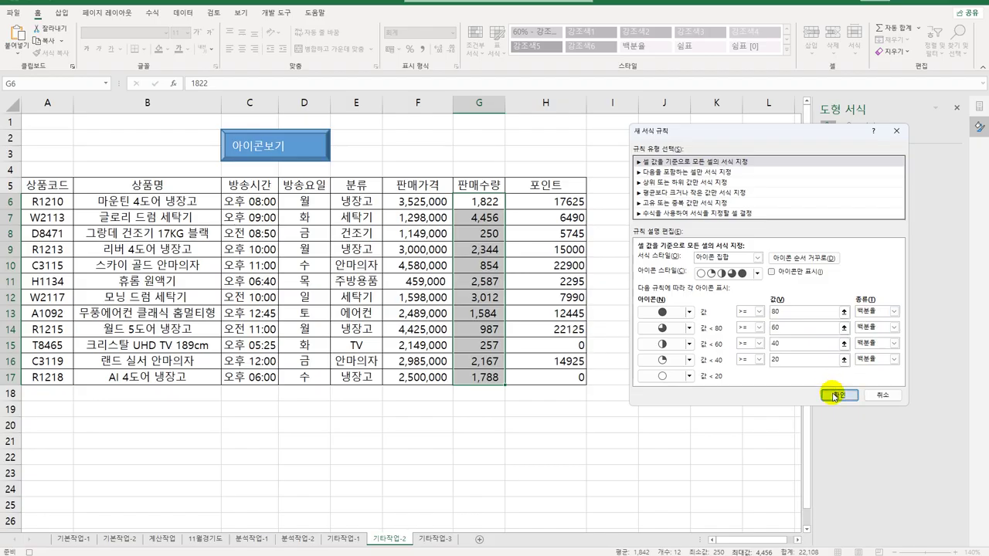
Step: Deselect the 판매수량 range and stop recording the 아이콘보기 macro
{"action": "left_click", "coordinate": [480, 380]}
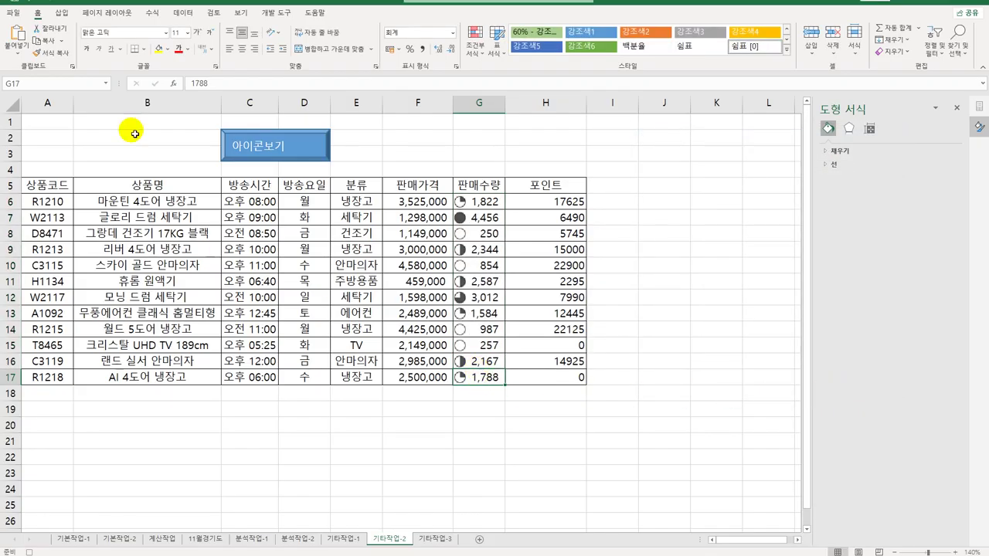
{"action": "left_click", "coordinate": [272, 13]}
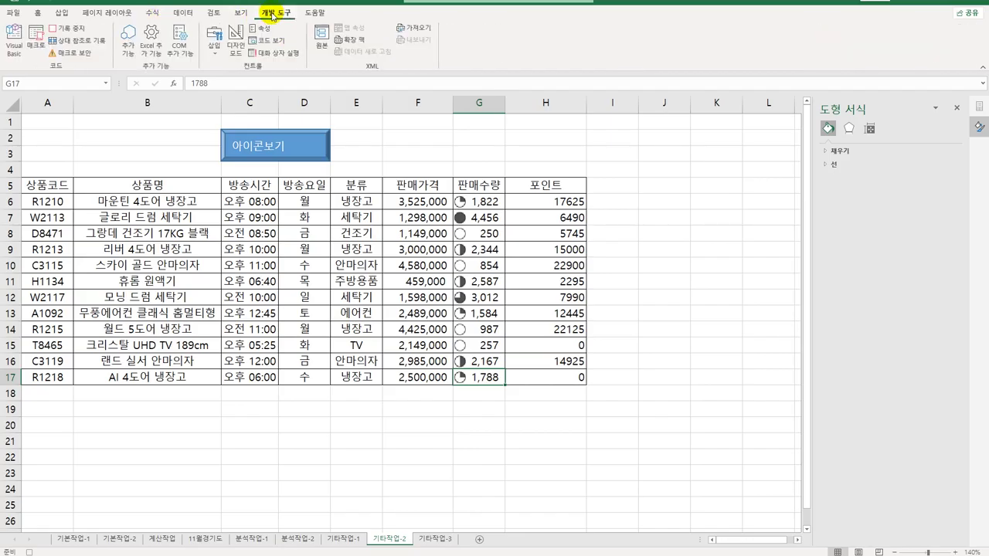
{"action": "left_click", "coordinate": [69, 28]}
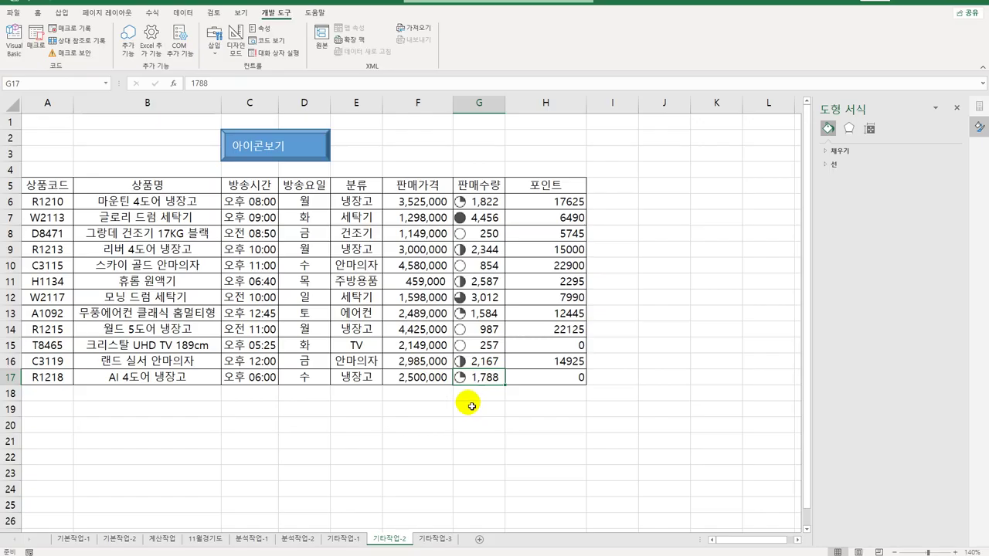
{"action": "left_click", "coordinate": [656, 379]}
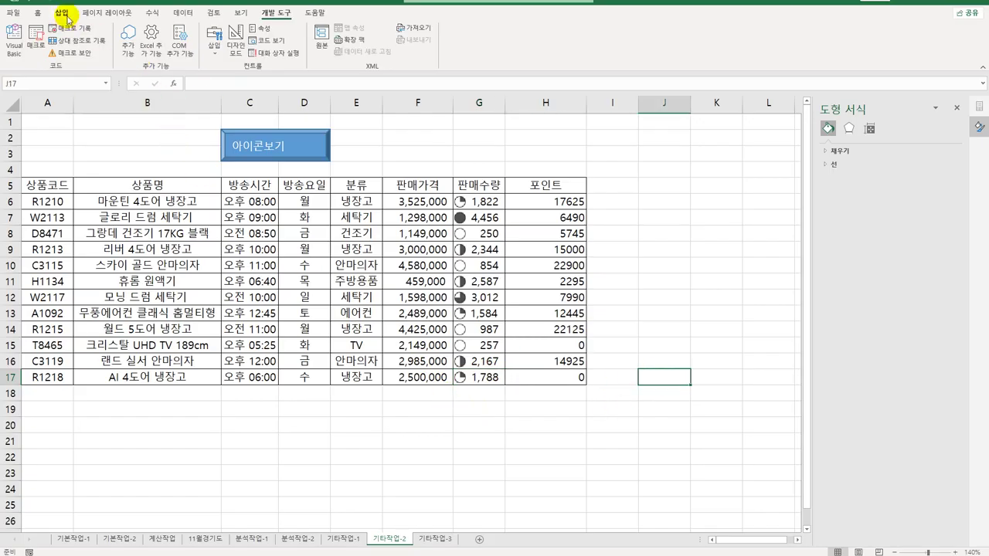
Step: Draw a bevel shape over cells F2:G3 and label it 서식적용
{"action": "left_click", "coordinate": [61, 12]}
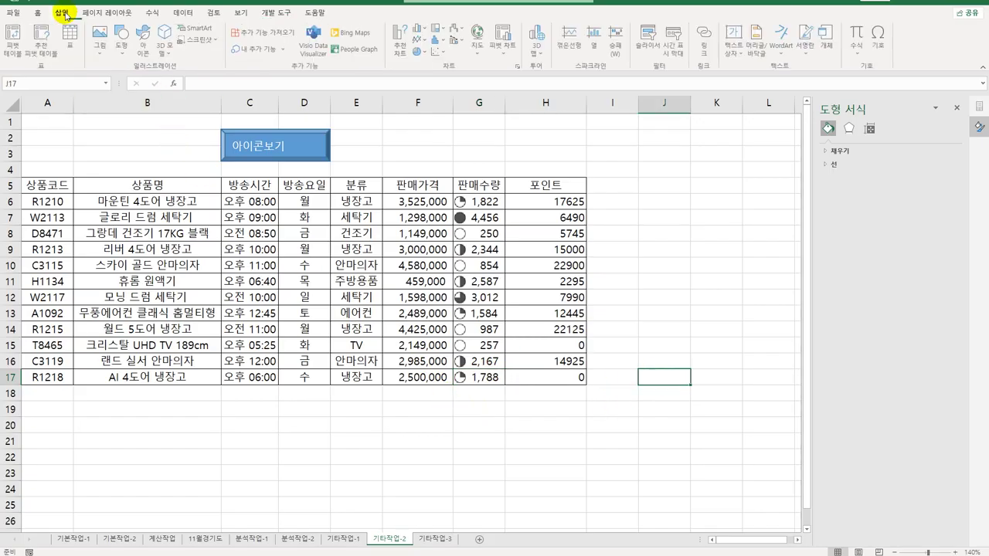
{"action": "left_click", "coordinate": [123, 40]}
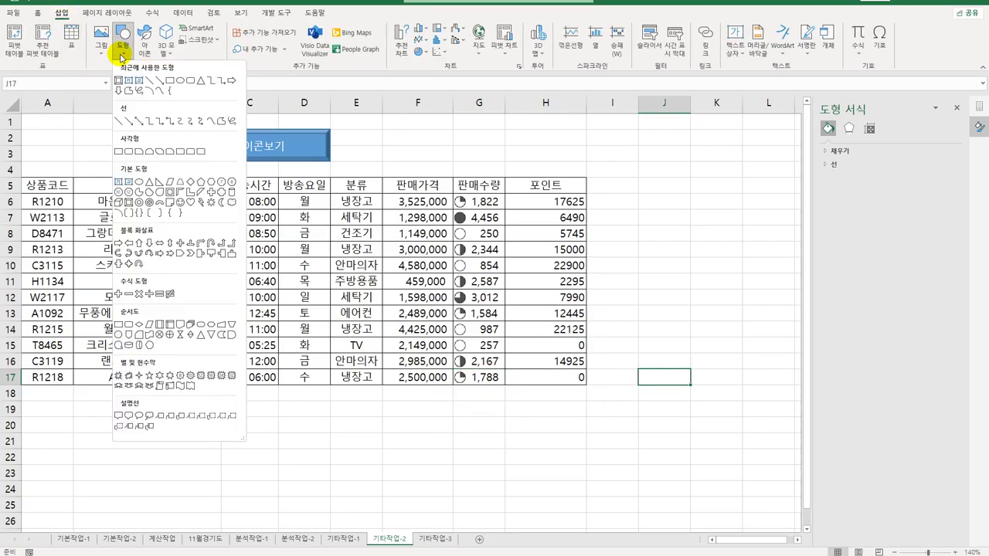
{"action": "left_click", "coordinate": [127, 203]}
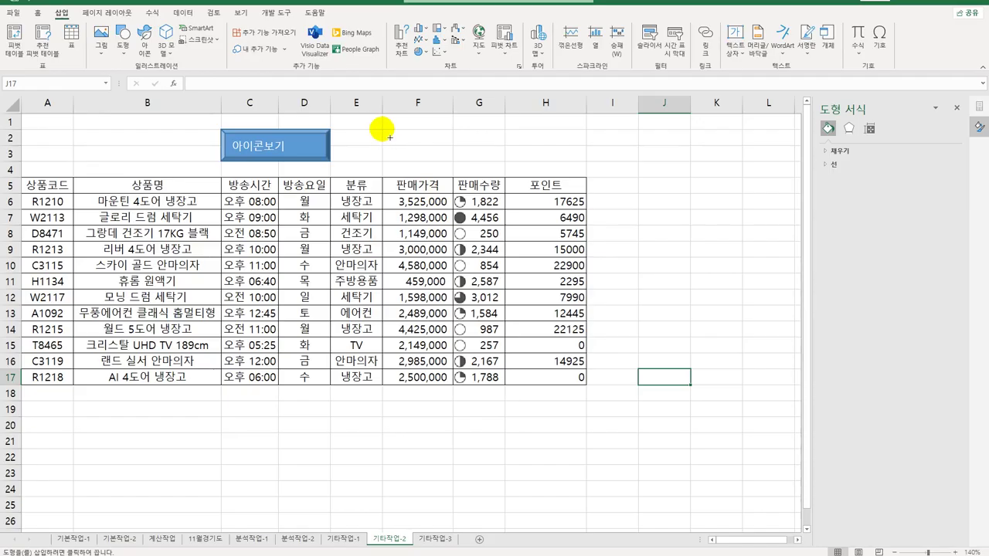
{"action": "left_click_drag", "start_coordinate": [384, 132], "coordinate": [492, 164]}
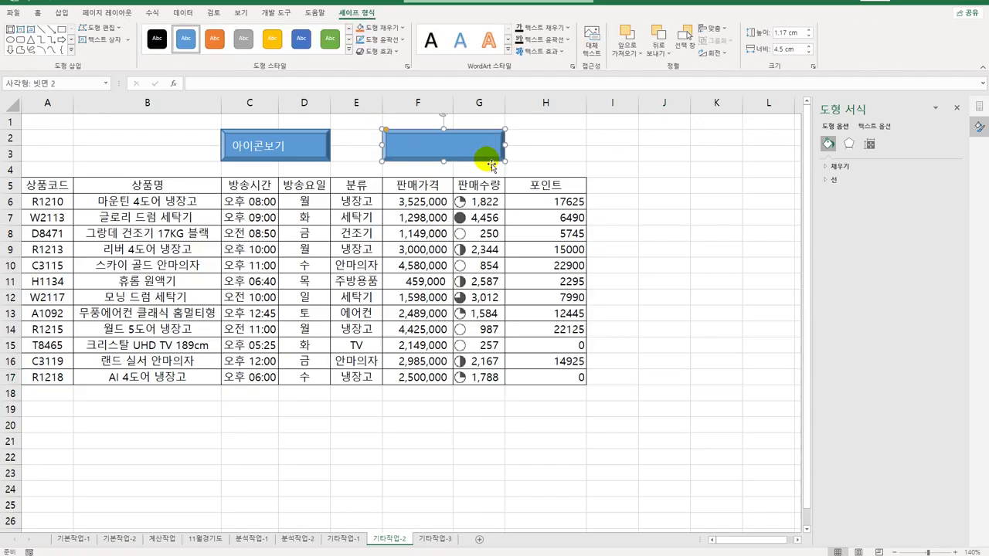
{"action": "type", "text": "서식적용"}
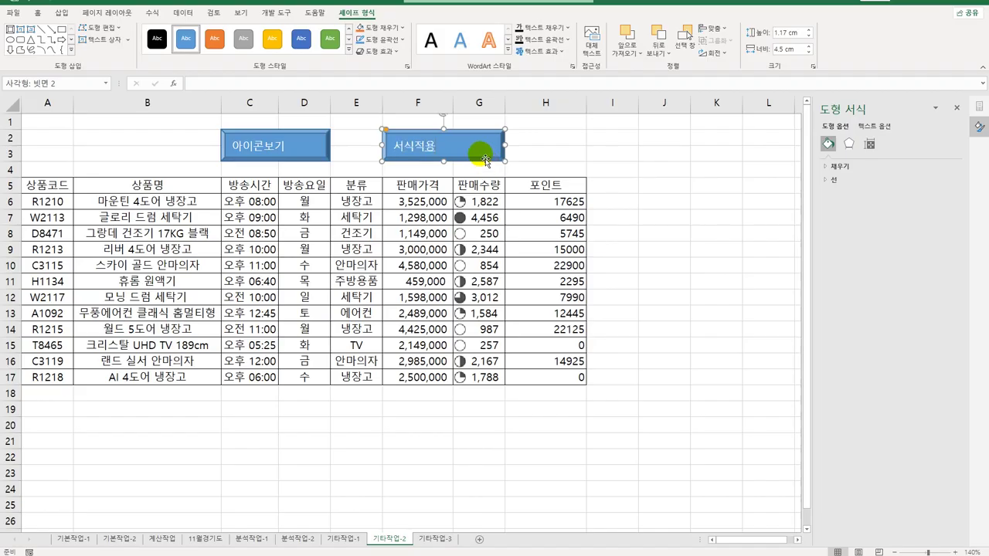
Step: Assign a new macro named 서식적용 to the second bevel shape and start recording it in the current workbook
{"action": "right_click", "coordinate": [473, 146]}
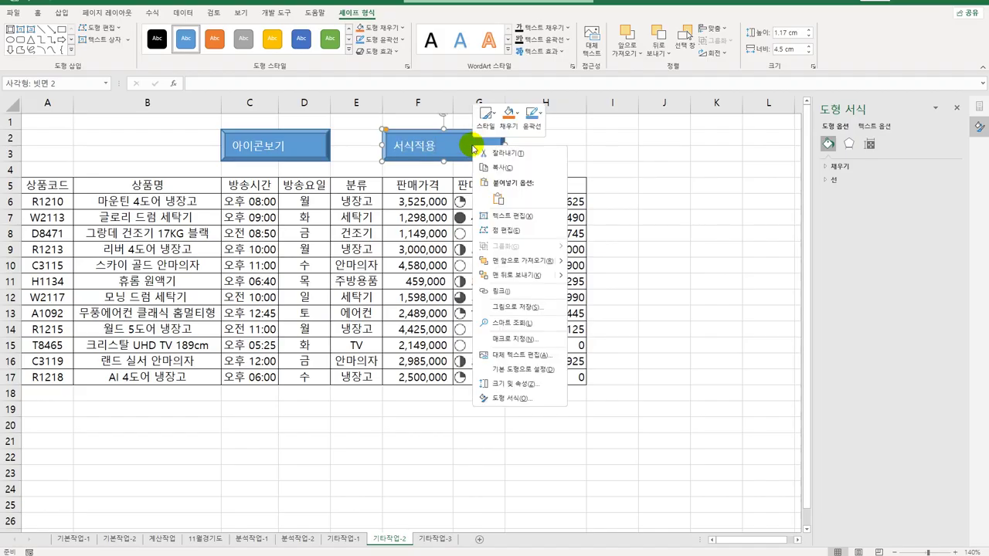
{"action": "left_click", "coordinate": [525, 341]}
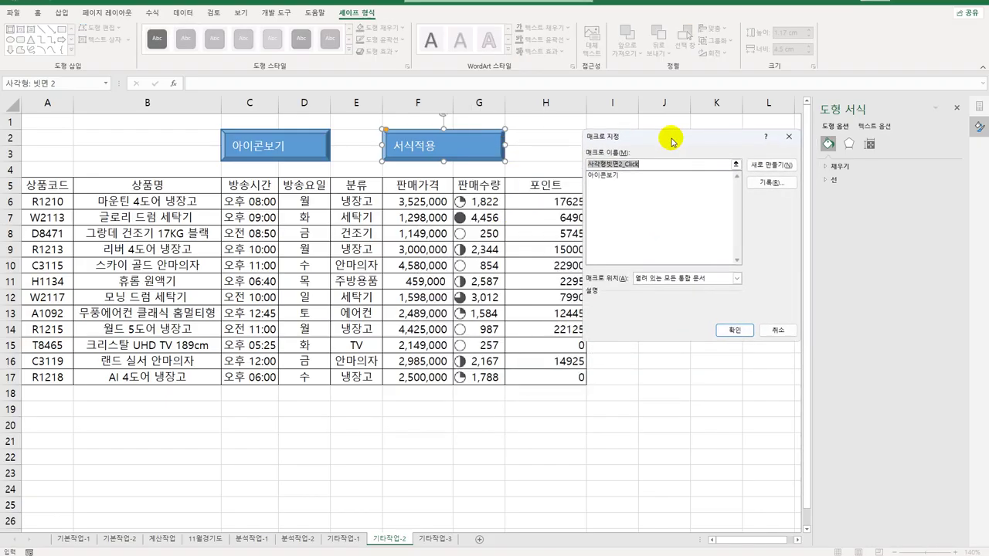
{"action": "type", "text": "서식적용"}
{"action": "left_click", "coordinate": [774, 183]}
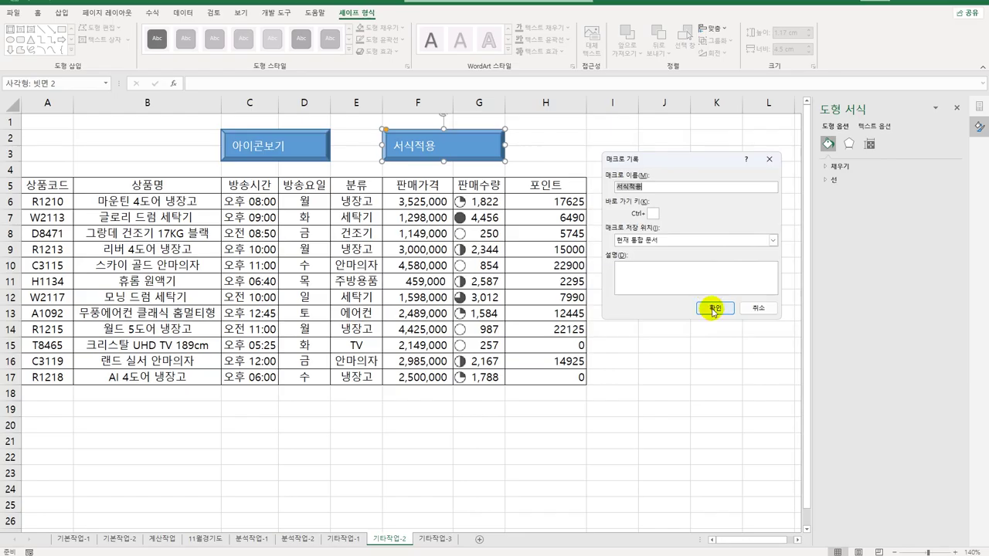
{"action": "left_click", "coordinate": [712, 310]}
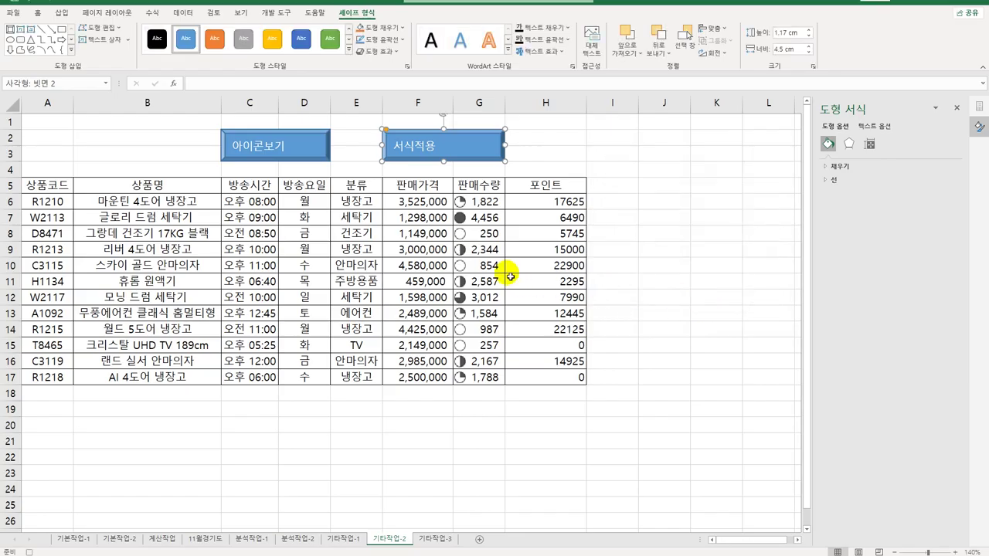
Step: Begin a custom number format for the 포인트 values in H6:H17 with the zero-value section [=0]0.0%;
{"action": "left_click_drag", "start_coordinate": [525, 204], "coordinate": [537, 374]}
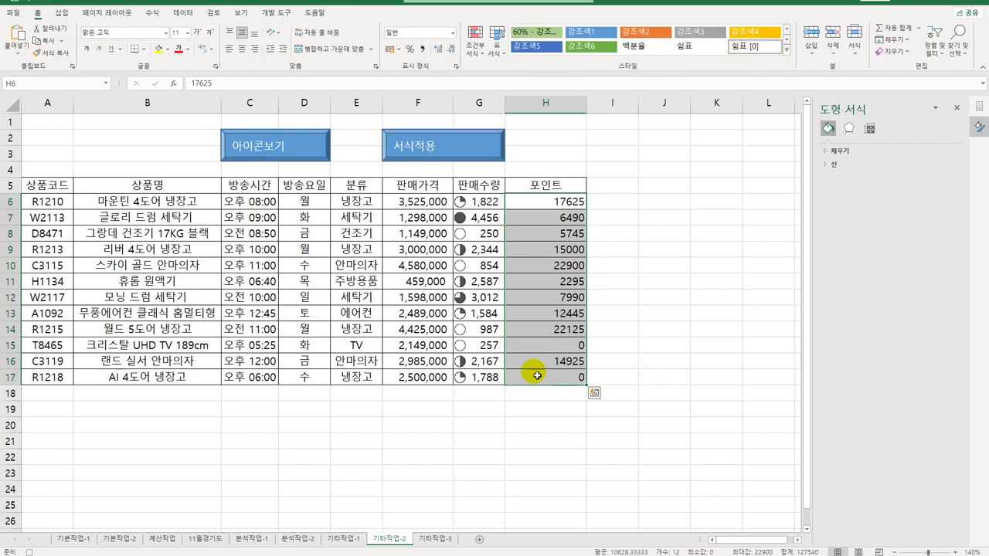
{"action": "right_click", "coordinate": [540, 199]}
{"action": "left_click", "coordinate": [576, 419]}
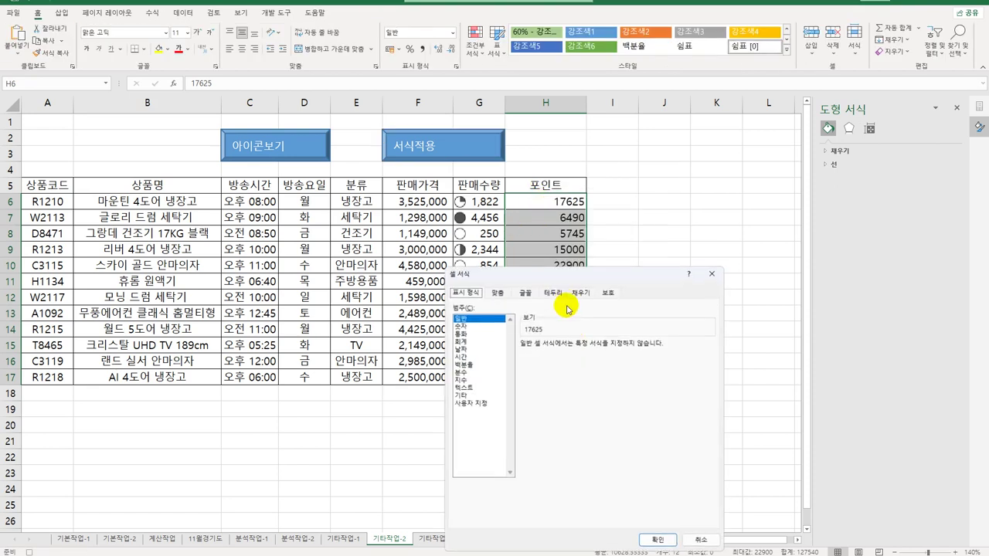
{"action": "left_click_drag", "start_coordinate": [555, 271], "coordinate": [738, 119]}
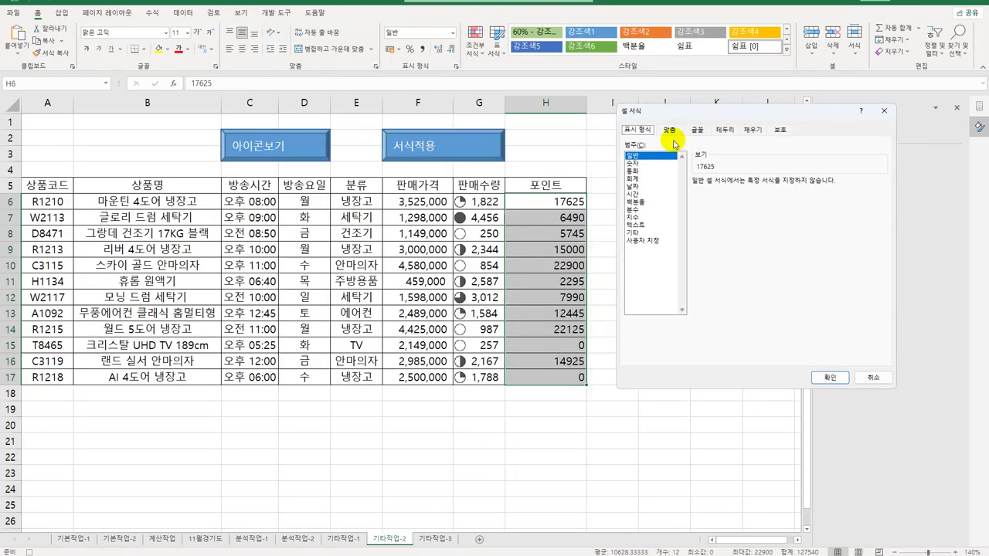
{"action": "left_click", "coordinate": [653, 241]}
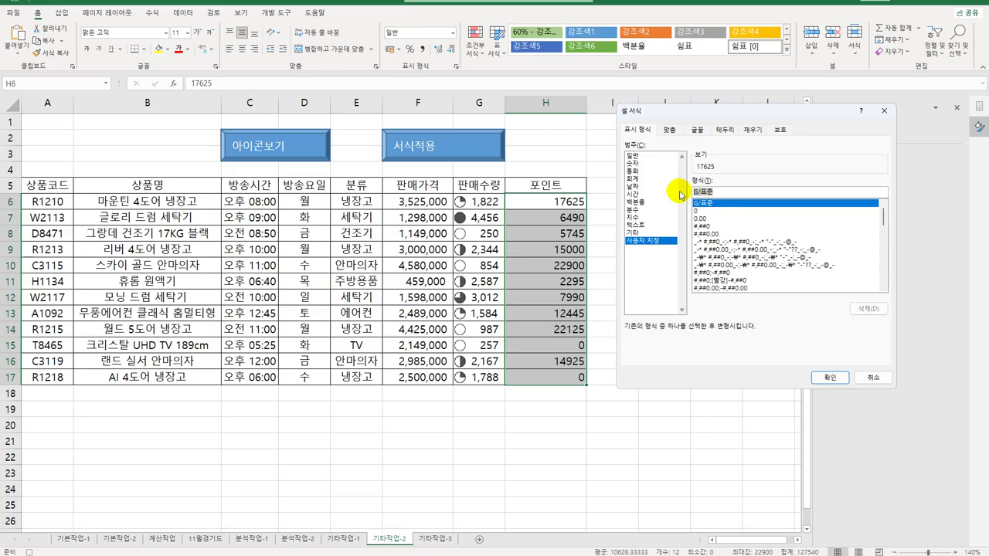
{"action": "type", "text": "[=0"}
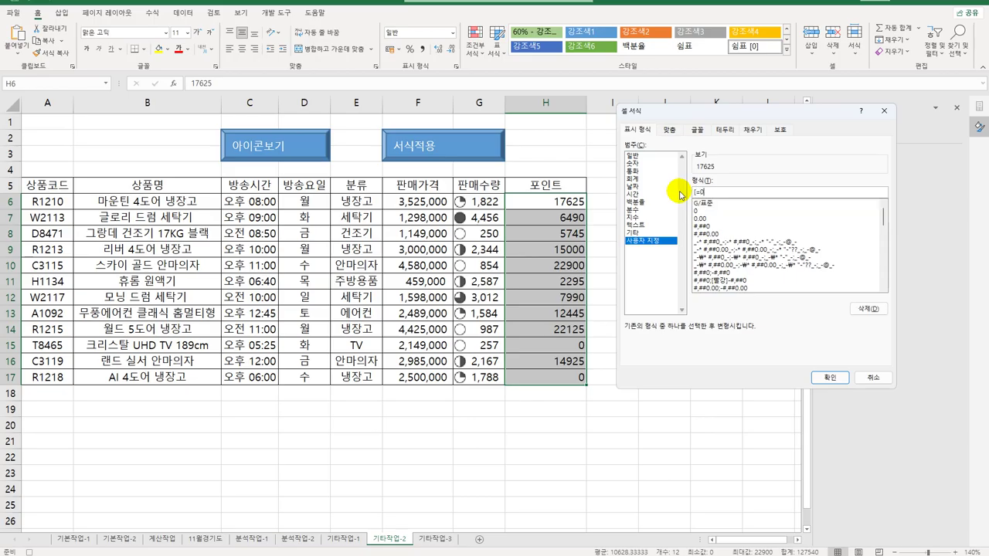
{"action": "type", "text": "]"}
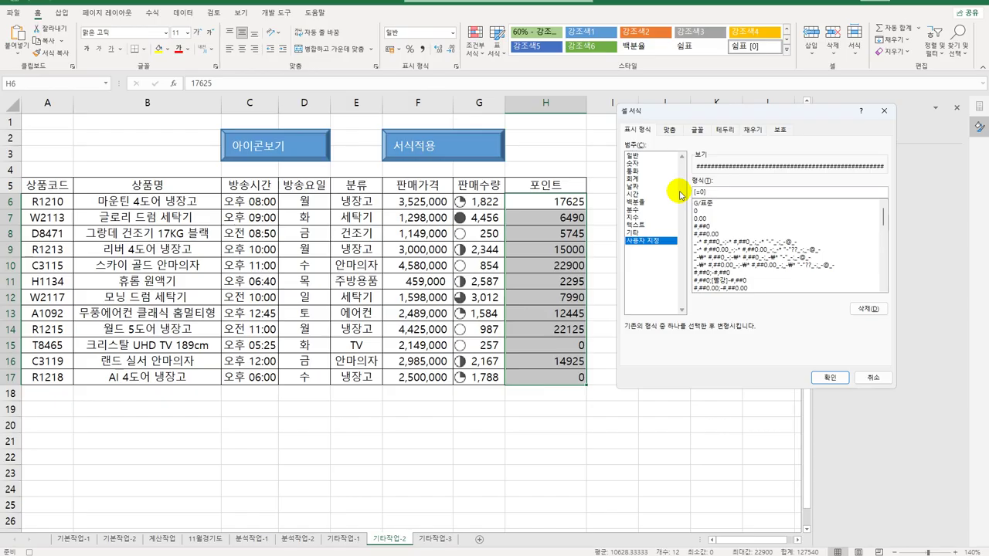
{"action": "type", "text": "0.-"}
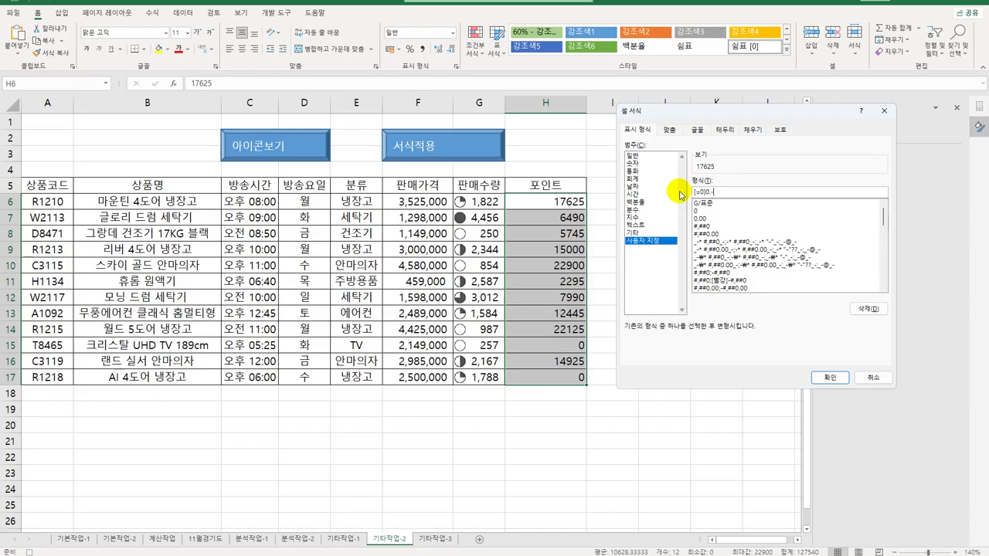
{"action": "type", "text": "0%;"}
Step: Complete the custom format with [자홍][>=10000]"적립"* #,##0;#,##0 and apply it to the 포인트 values
{"action": "type", "text": "[자홍][>=10000]\"적립\""}
{"action": "type", "text": "* #"}
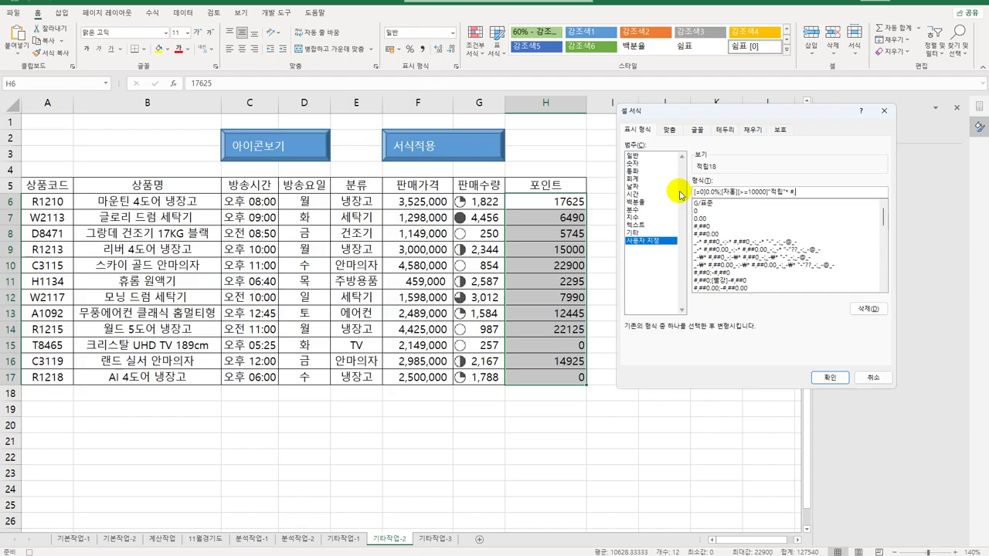
{"action": "type", "text": ",##0"}
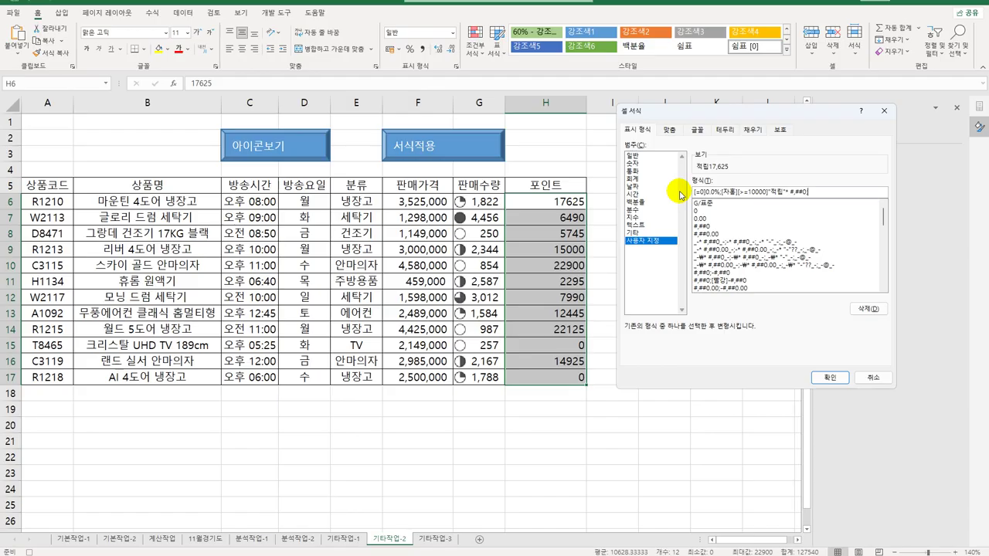
{"action": "type", "text": ";#,##0"}
{"action": "left_click", "coordinate": [833, 379]}
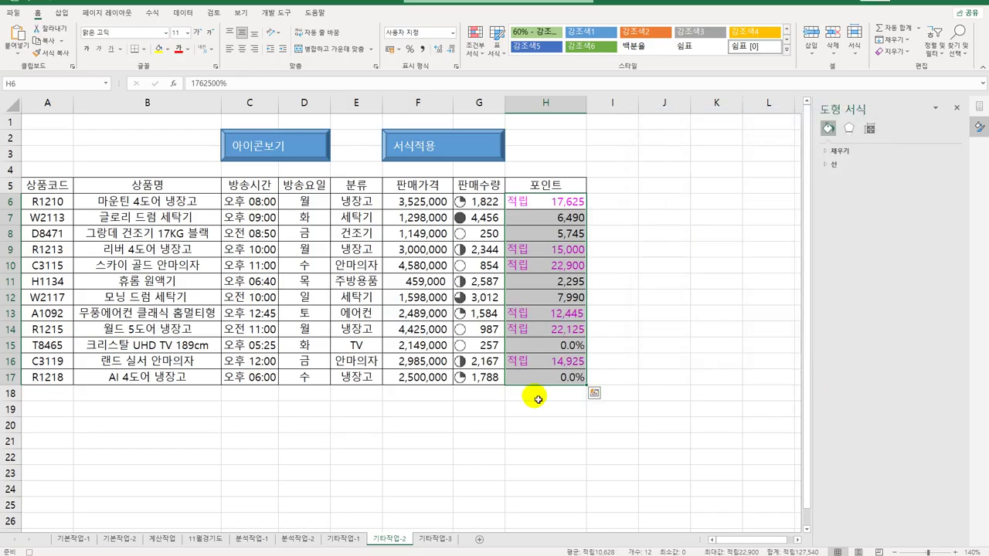
Step: Deselect the 포인트 range and stop recording the 서식적용 macro
{"action": "left_click", "coordinate": [533, 376]}
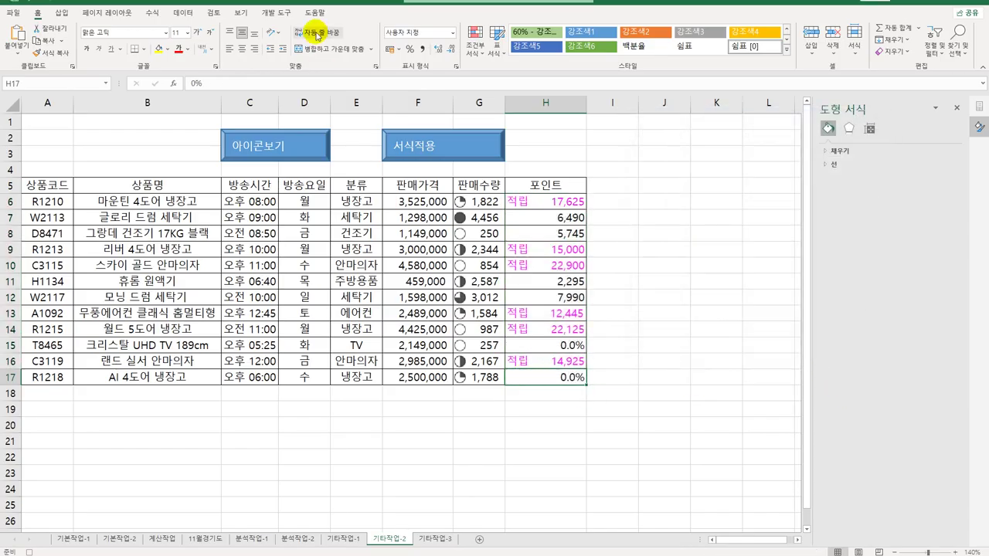
{"action": "left_click", "coordinate": [272, 12]}
{"action": "left_click", "coordinate": [77, 32]}
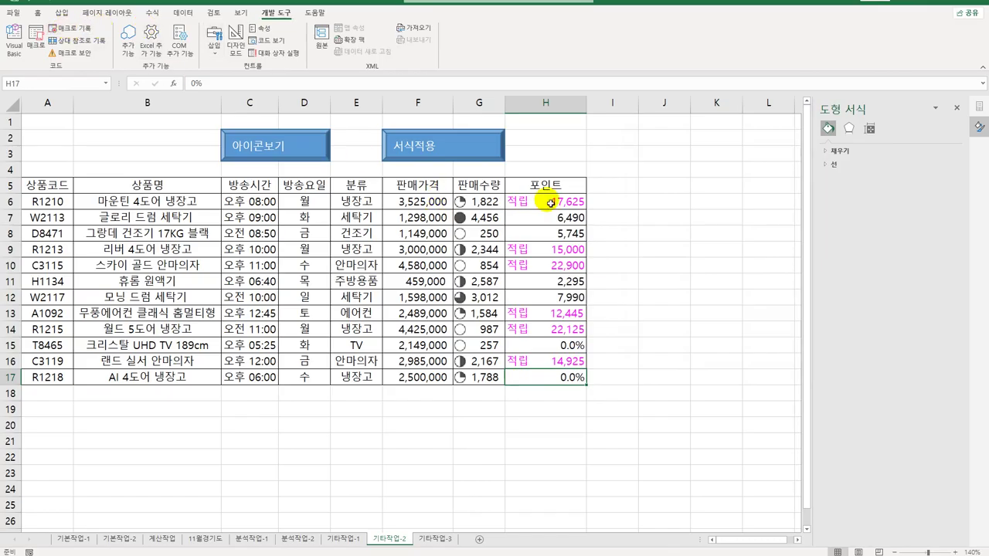
{"action": "left_click", "coordinate": [663, 234]}
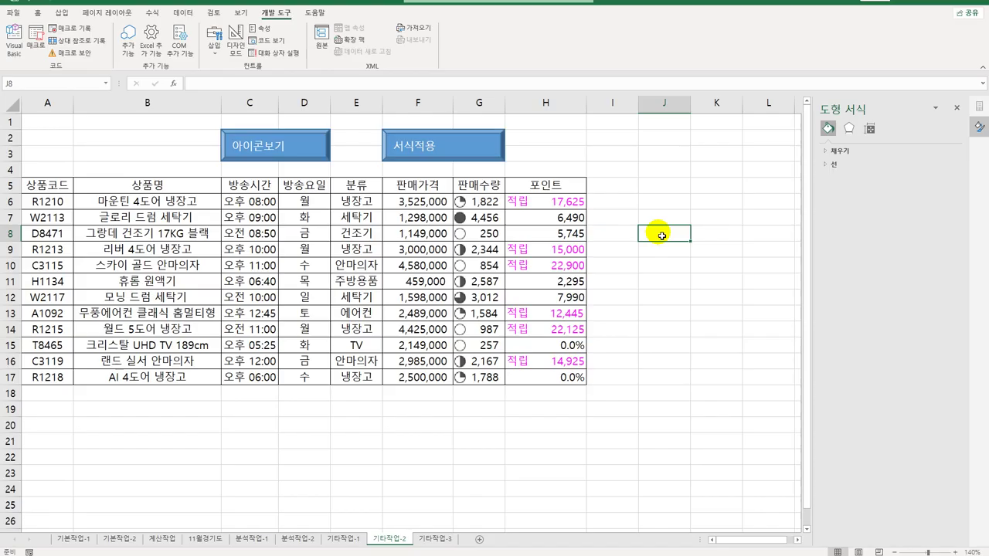
Step: On the 기타작업-3 sheet, turn on design mode and open the click procedure of the 계약 command button
{"action": "left_click", "coordinate": [438, 539]}
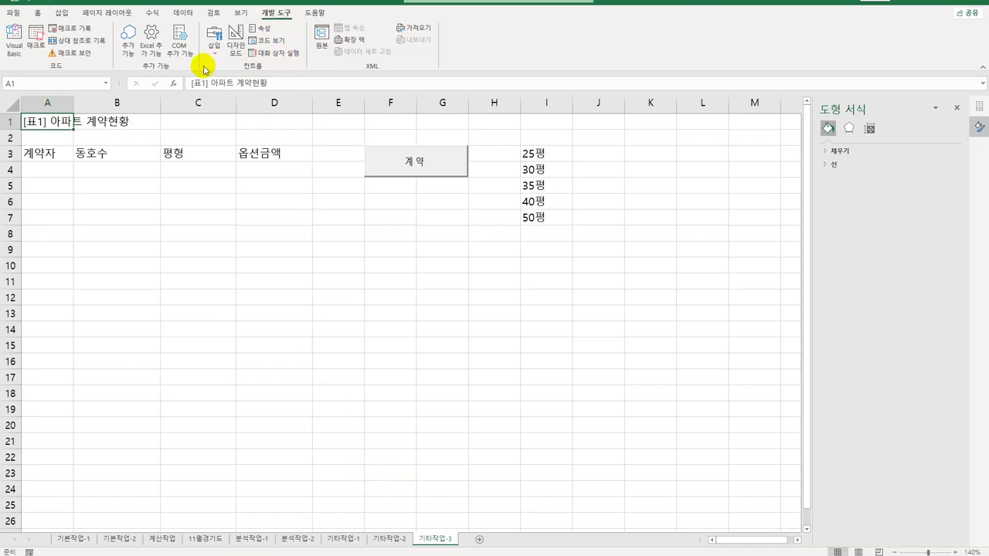
{"action": "left_click", "coordinate": [235, 44]}
{"action": "left_click", "coordinate": [442, 166]}
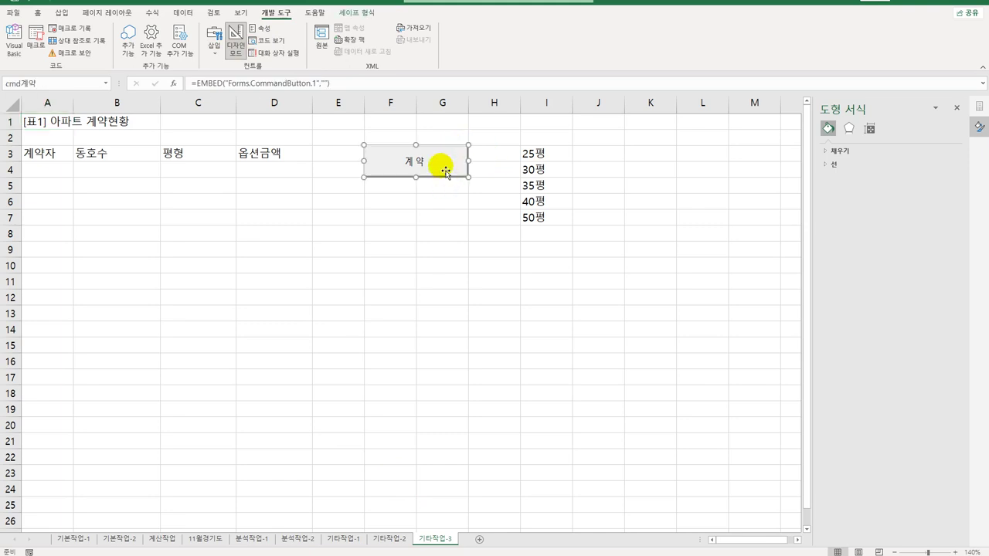
{"action": "double_click", "coordinate": [442, 166]}
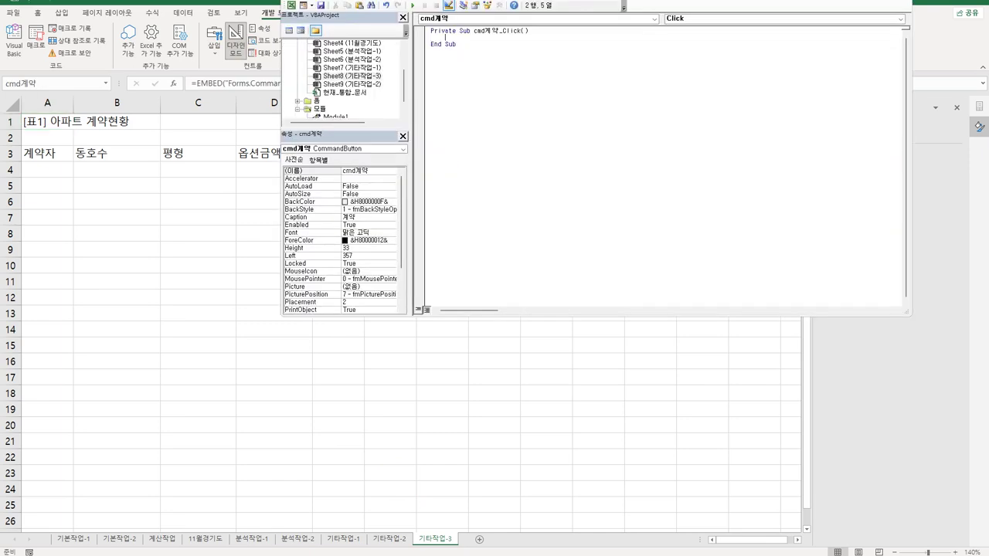
Step: Make the worksheet 계약 button's click procedure display the form with the statement 계약현황.Show
{"action": "type", "text": "계약현황."}
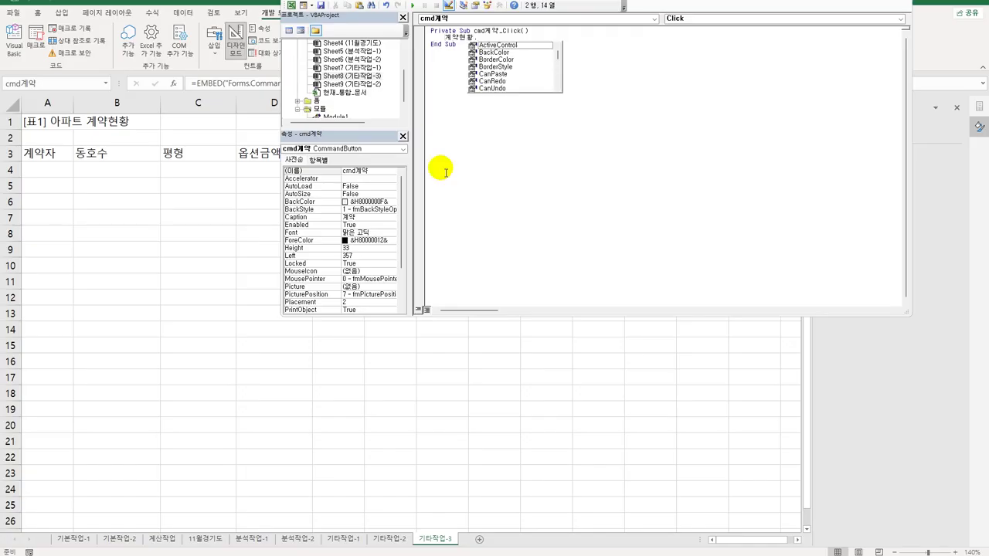
{"action": "type", "text": "sh"}
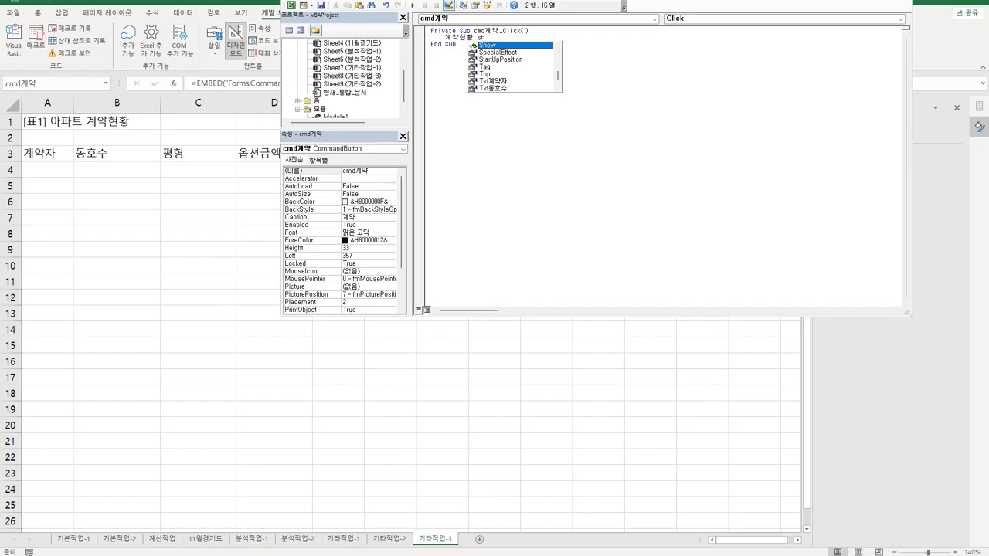
{"action": "key", "text": "Tab"}
{"action": "key", "text": "Down"}
{"action": "key", "text": "Down"}
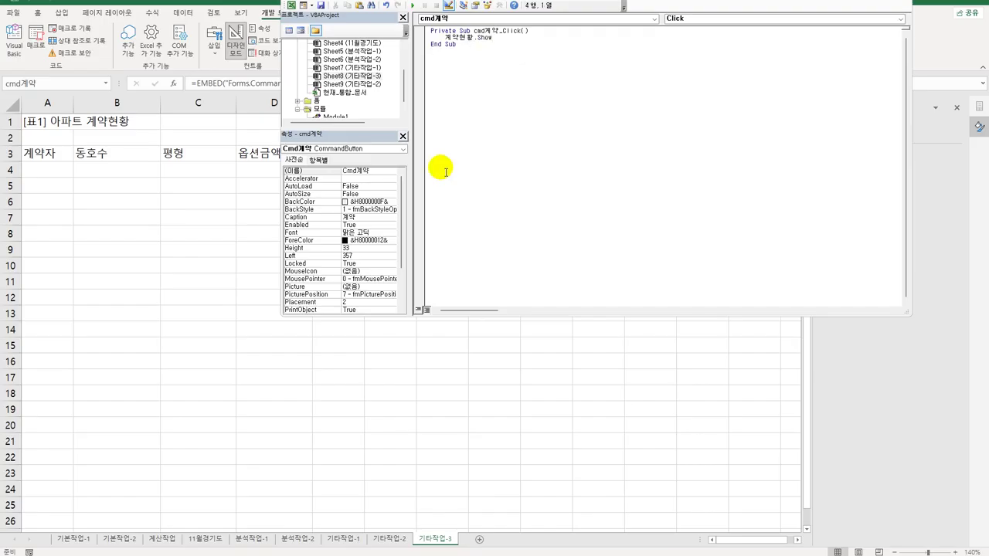
Step: Open the 계약현황 form's code and add its UserForm Initialize event procedure
{"action": "left_click_drag", "start_coordinate": [403, 84], "coordinate": [404, 82]}
{"action": "left_click", "coordinate": [318, 102]}
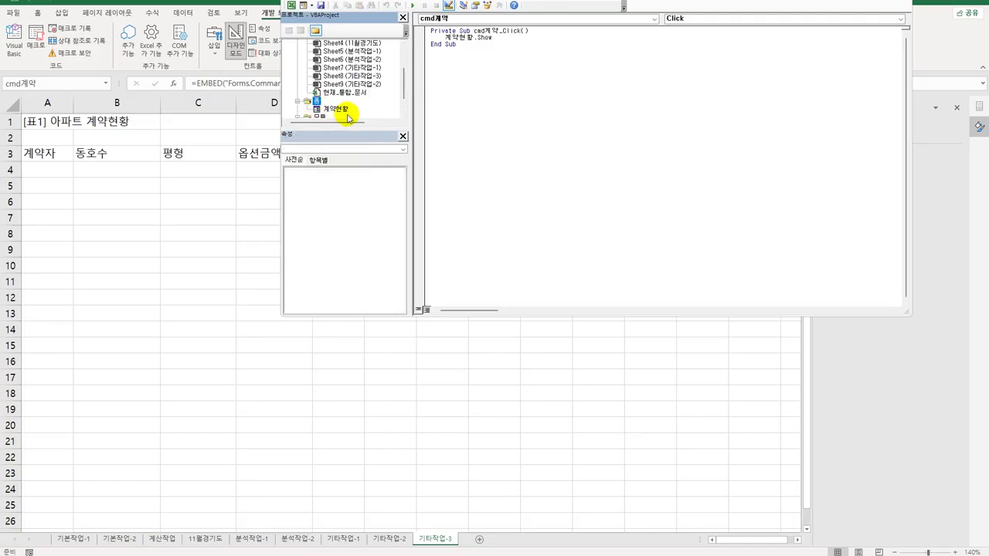
{"action": "double_click", "coordinate": [343, 113]}
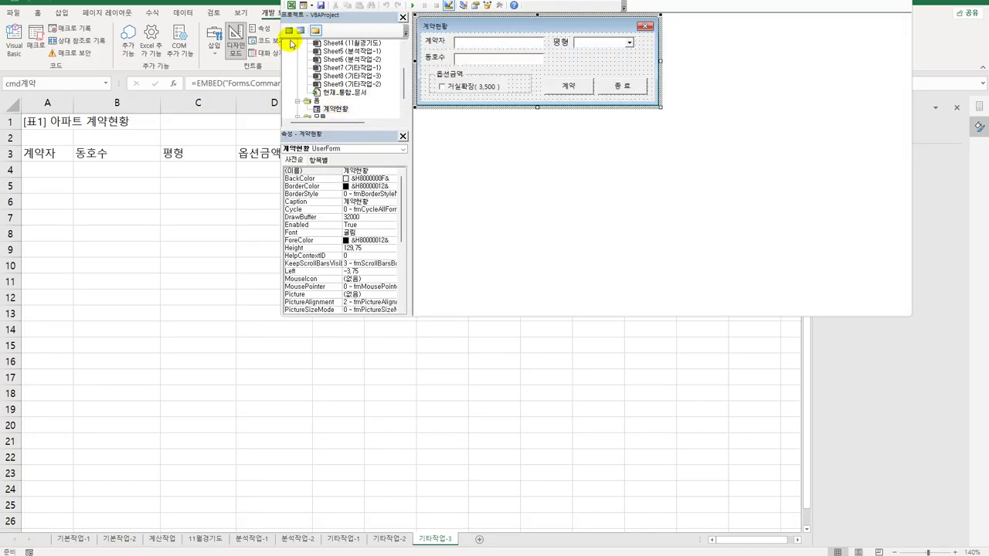
{"action": "left_click", "coordinate": [290, 33]}
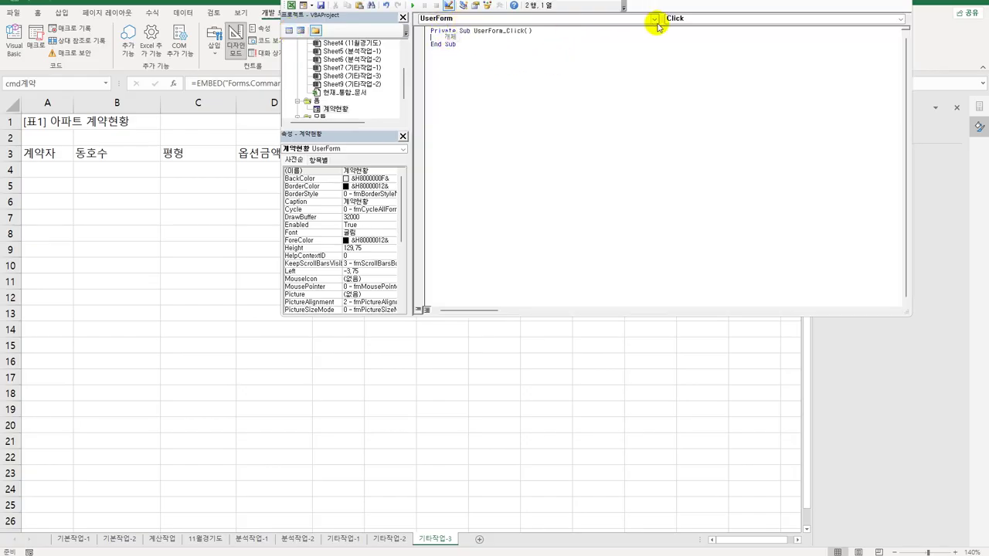
{"action": "left_click", "coordinate": [685, 19]}
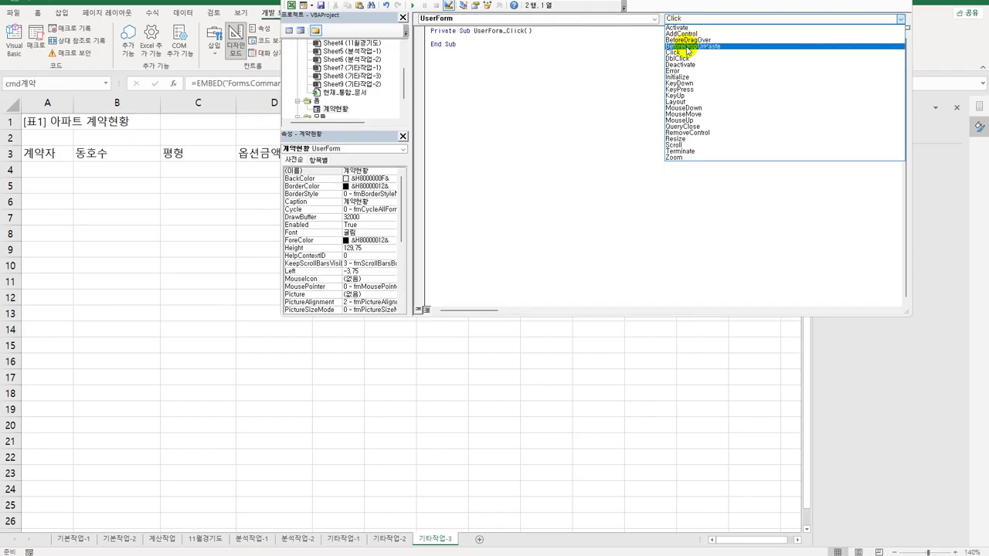
{"action": "left_click", "coordinate": [680, 78]}
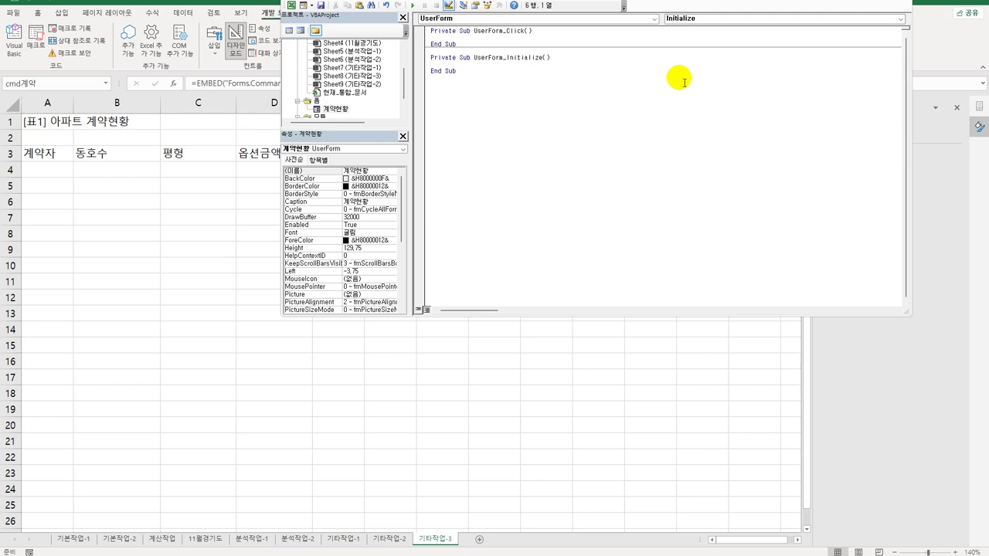
Step: In the Initialize procedure, add Txt계약자.SetFocus and Ch거실 = True
{"action": "key", "text": "Tab"}
{"action": "type", "text": "txt계약"}
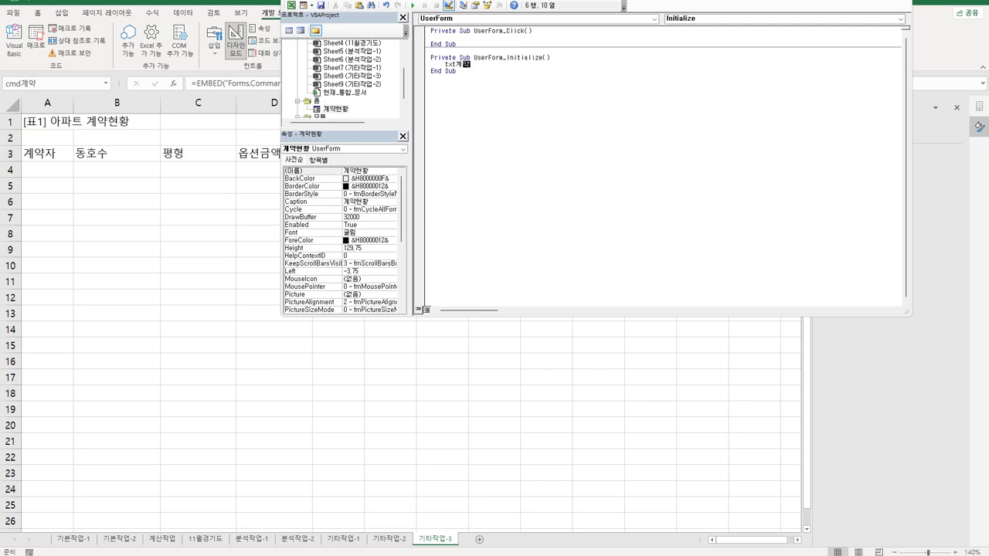
{"action": "type", "text": "자.set"}
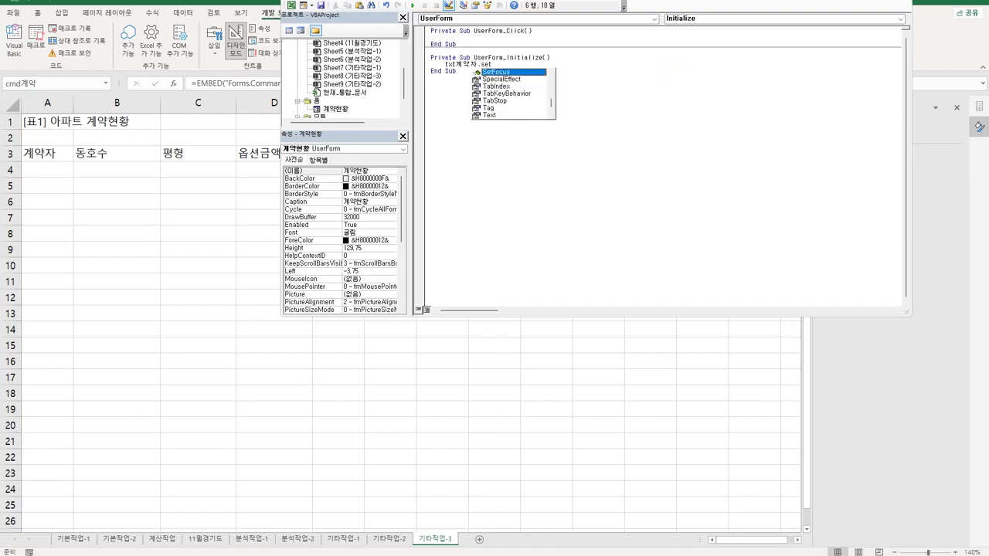
{"action": "key", "text": "Return"}
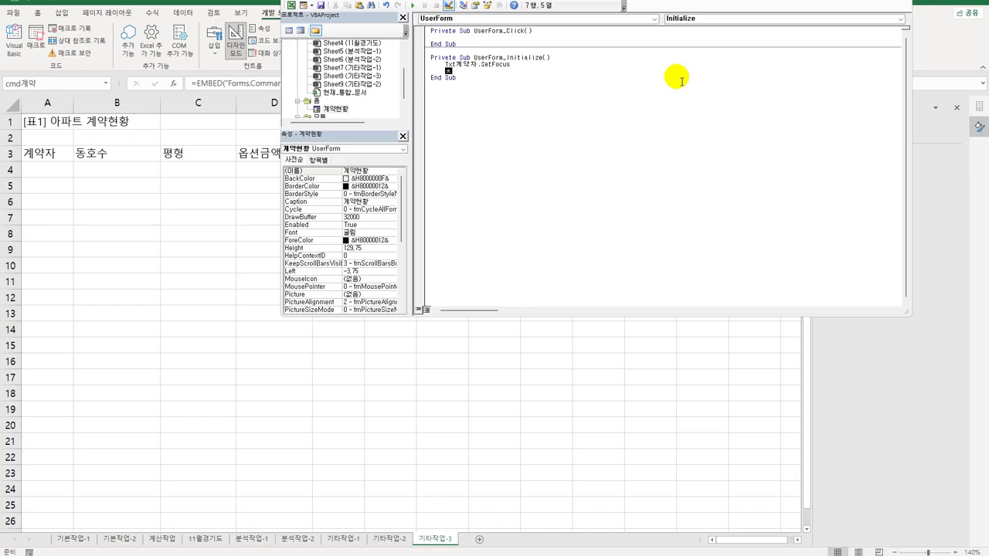
{"action": "type", "text": "ch거실"}
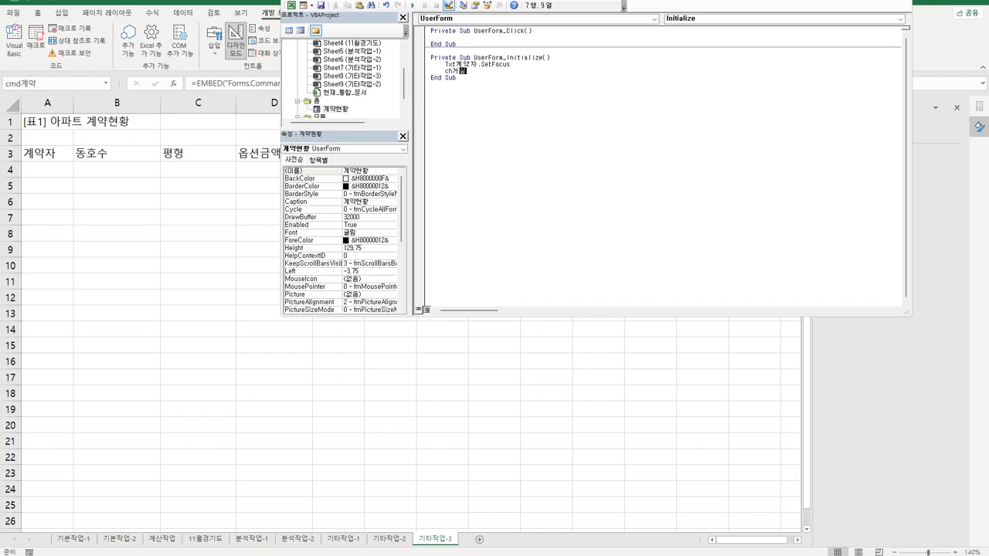
{"action": "type", "text": " = true"}
{"action": "key", "text": "Return"}
Step: Fill the 평형 combo box from the sheet by adding Cmb평형.RowSource = "I3:I7" to the Initialize procedure
{"action": "type", "text": "cmb평ㅎ"}
{"action": "type", "text": "ㅕㅇ."}
{"action": "key", "text": "BackSpace"}
{"action": "key", "text": "BackSpace"}
{"action": "type", "text": "형.row"}
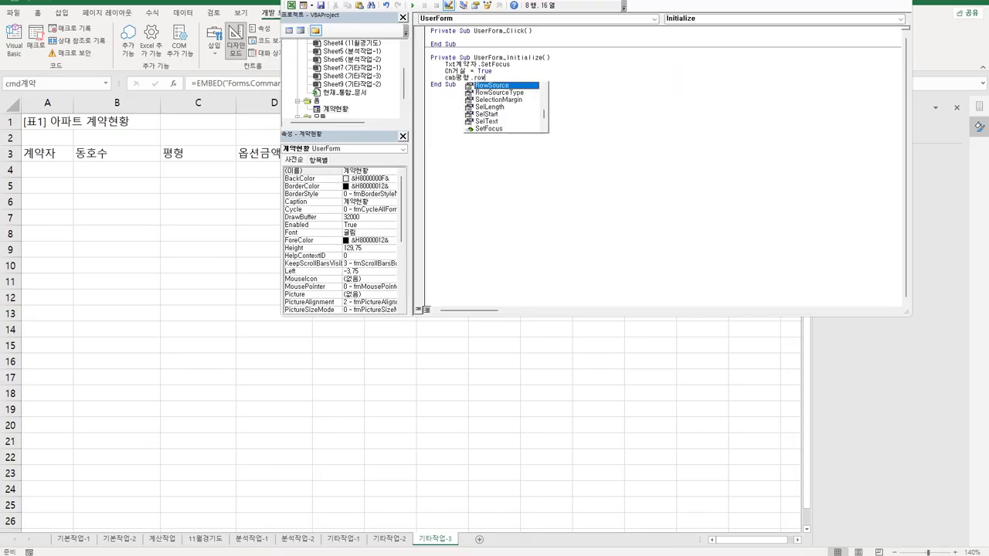
{"action": "type", "text": " = \""}
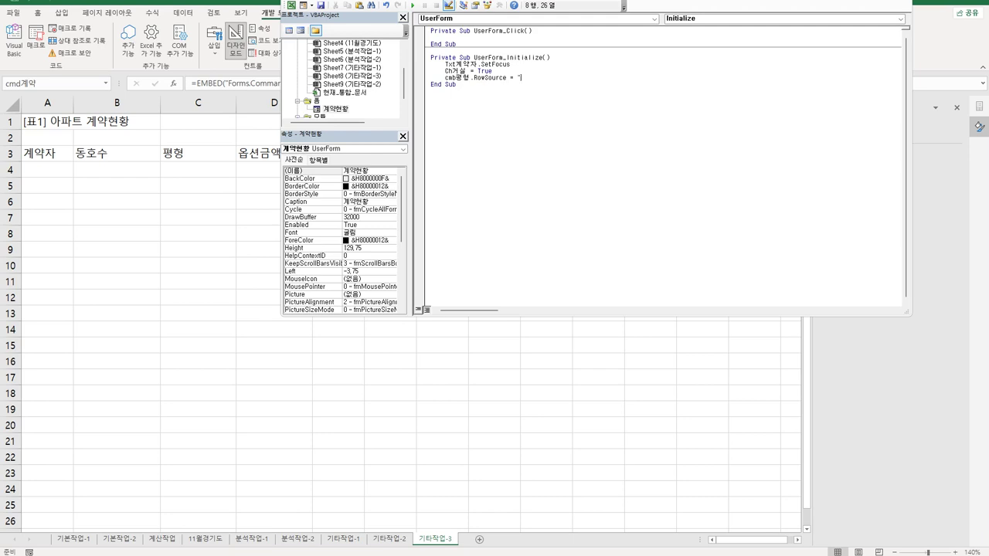
{"action": "type", "text": "I3:I7\""}
{"action": "key", "text": "Down"}
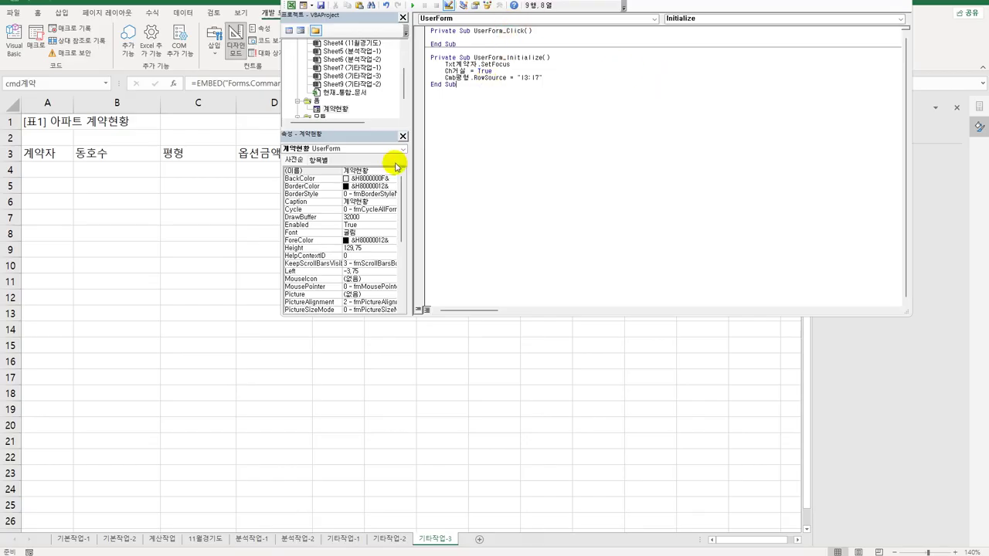
Step: Create the click procedure of the form's 종료 button and add the statement [D1] = Date
{"action": "left_click", "coordinate": [343, 110]}
{"action": "double_click", "coordinate": [344, 110]}
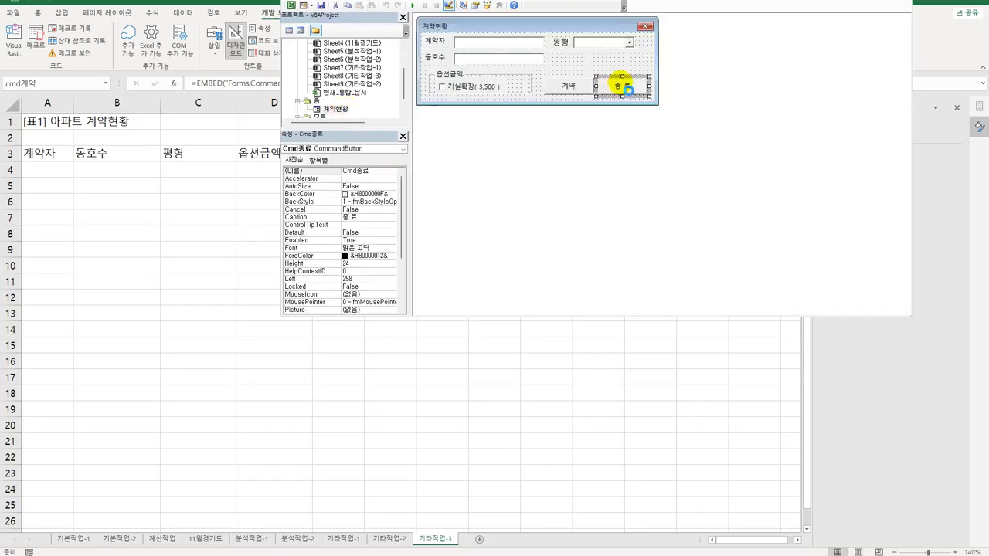
{"action": "double_click", "coordinate": [623, 83]}
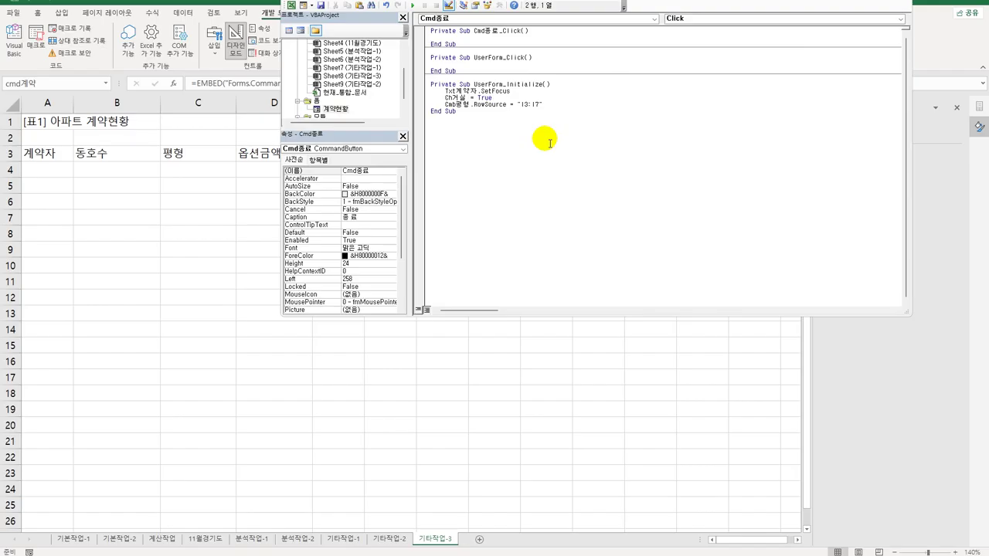
{"action": "key", "text": "Return"}
{"action": "type", "text": "U"}
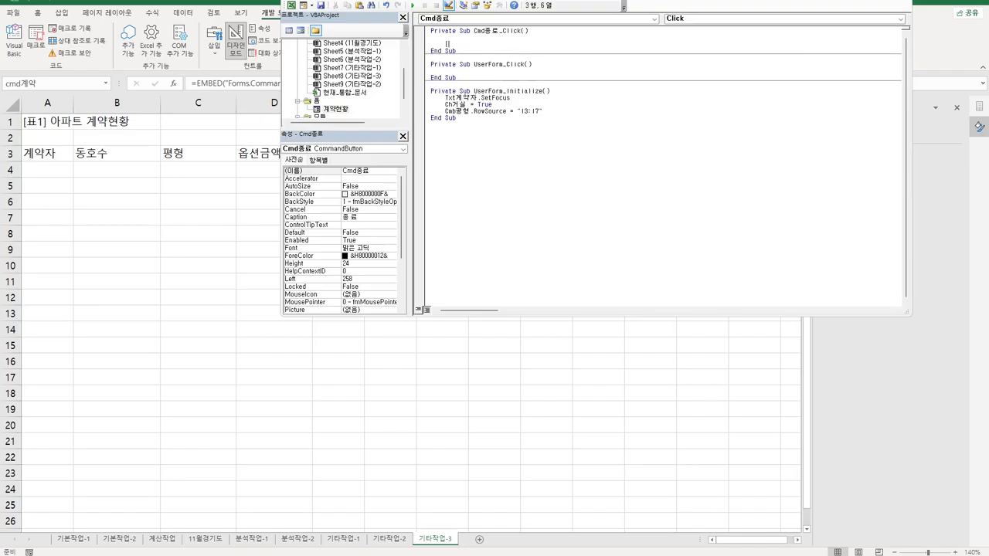
{"action": "type", "text": "nl"}
{"action": "type", "text": "]=d"}
{"action": "type", "text": "ate"}
{"action": "key", "text": "Return"}
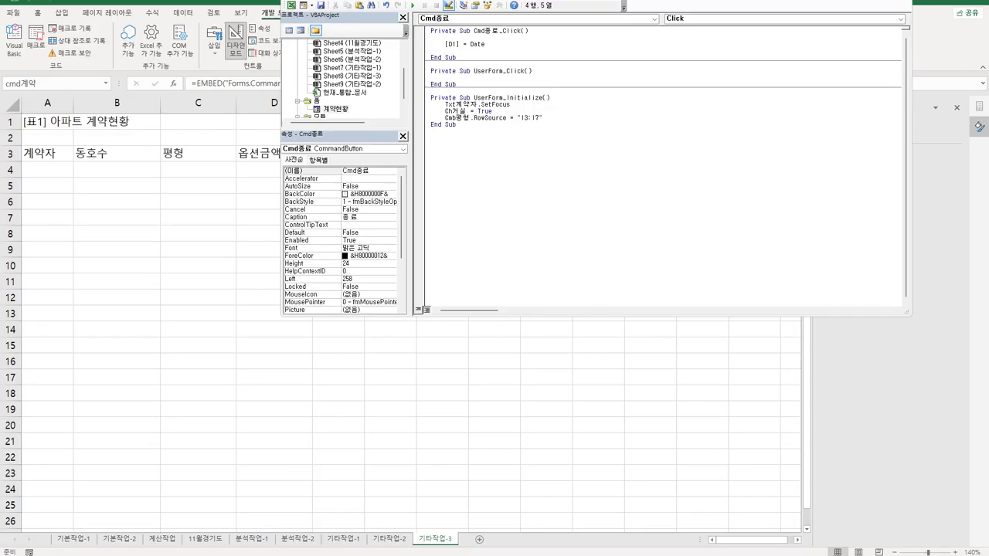
Step: Complete the 종료 procedure with [D1].Font.Bold = True and Unload Me
{"action": "type", "text": "["}
{"action": "type", "text": "s"}
{"action": "type", "text": "D1]."}
{"action": "type", "text": "font.bold "}
{"action": "type", "text": "= True"}
{"action": "key", "text": "Return"}
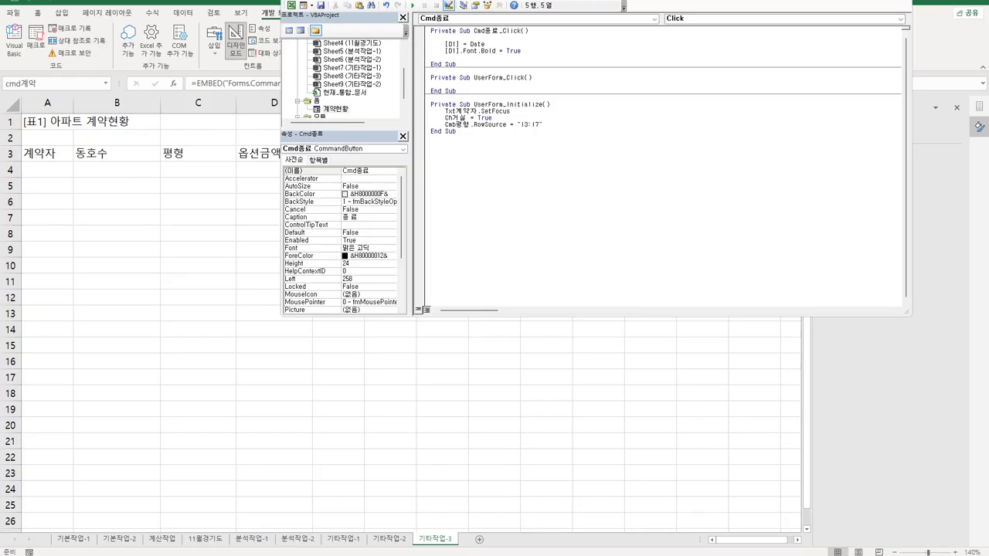
{"action": "type", "text": "unload me"}
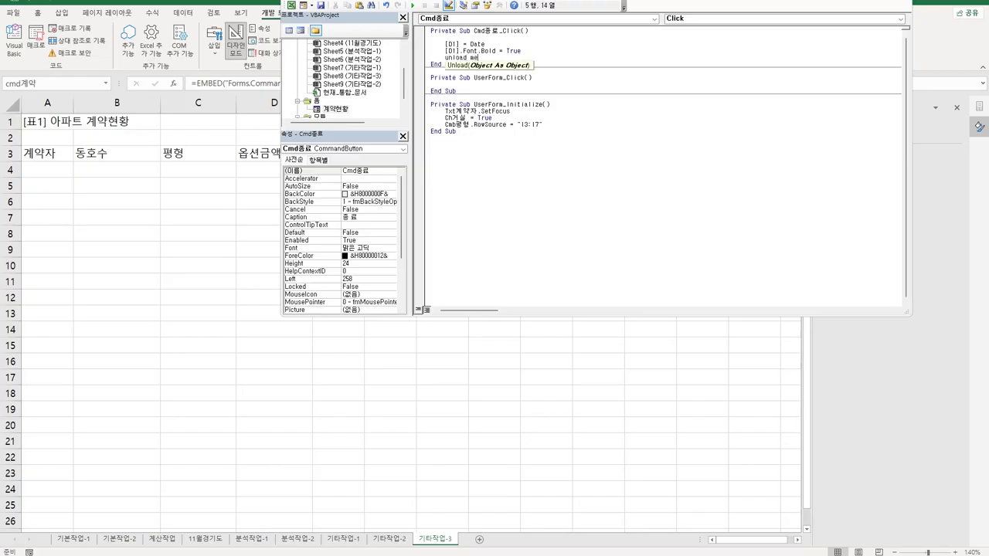
{"action": "key", "text": "Down"}
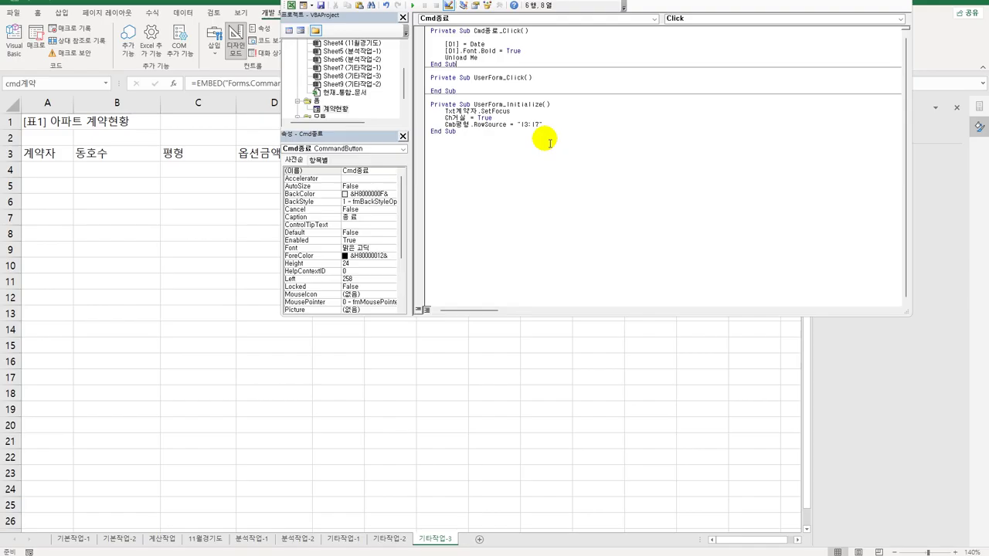
Step: Examine the control names on the 계약현황 form and the table headers in A3:D3 of the sheet
{"action": "double_click", "coordinate": [340, 110]}
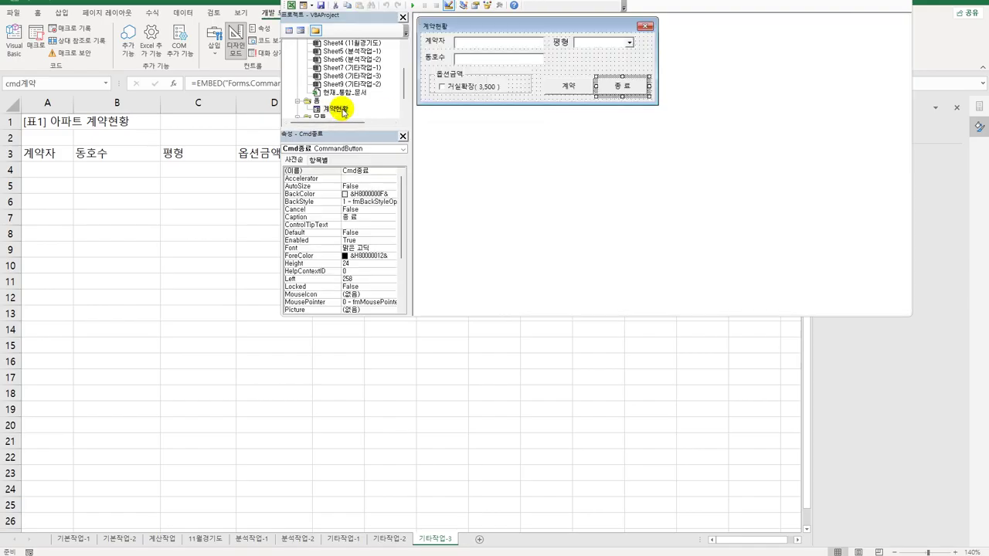
{"action": "left_click", "coordinate": [500, 42]}
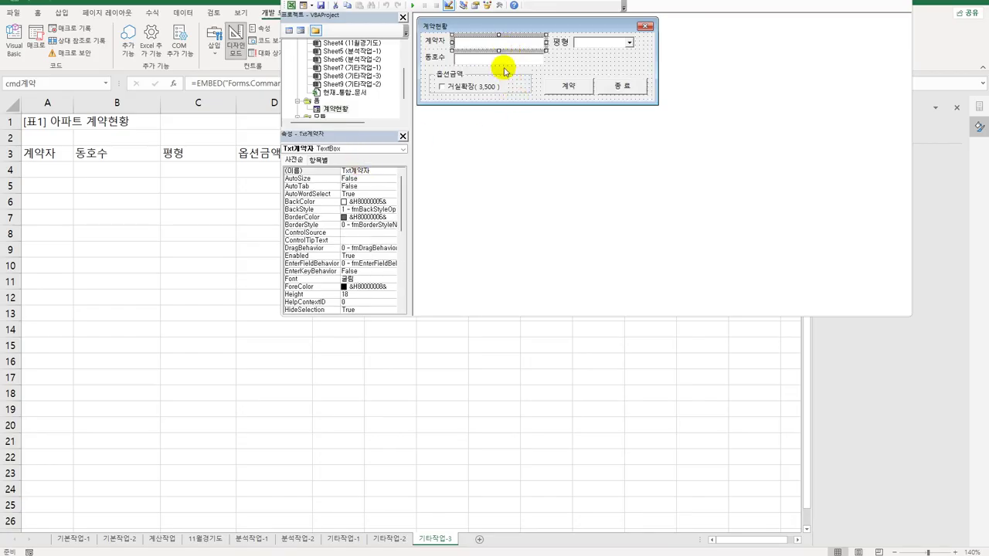
{"action": "left_click", "coordinate": [587, 46]}
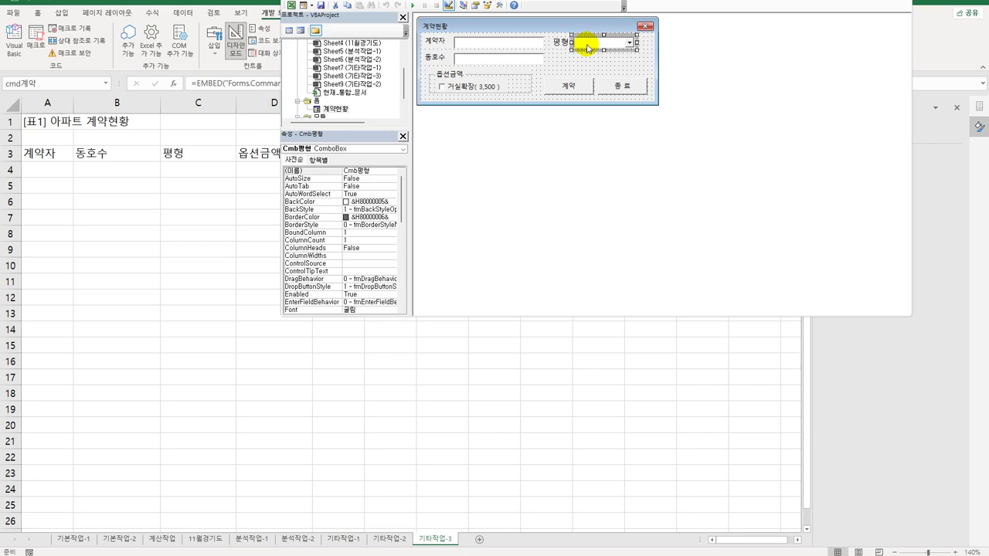
{"action": "left_click", "coordinate": [490, 65]}
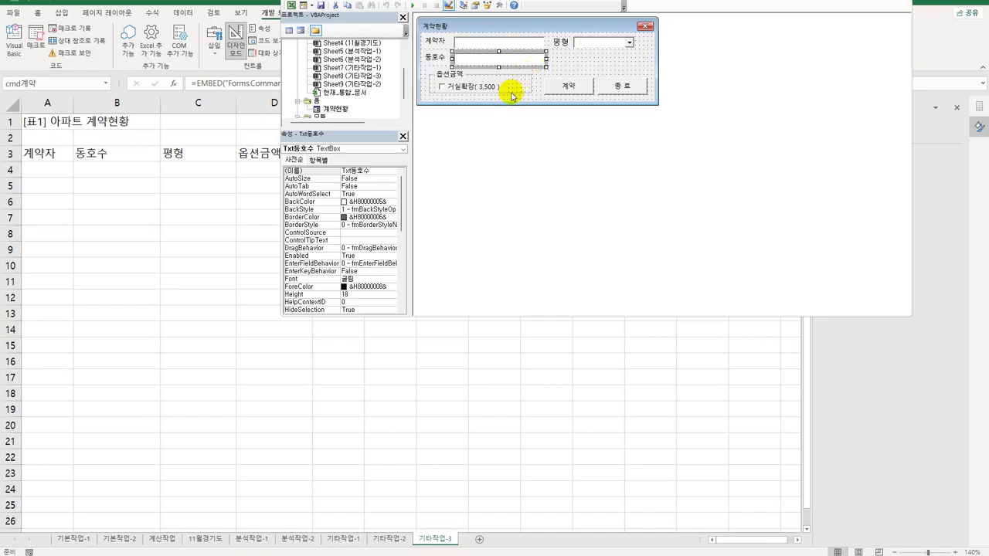
{"action": "left_click", "coordinate": [582, 90]}
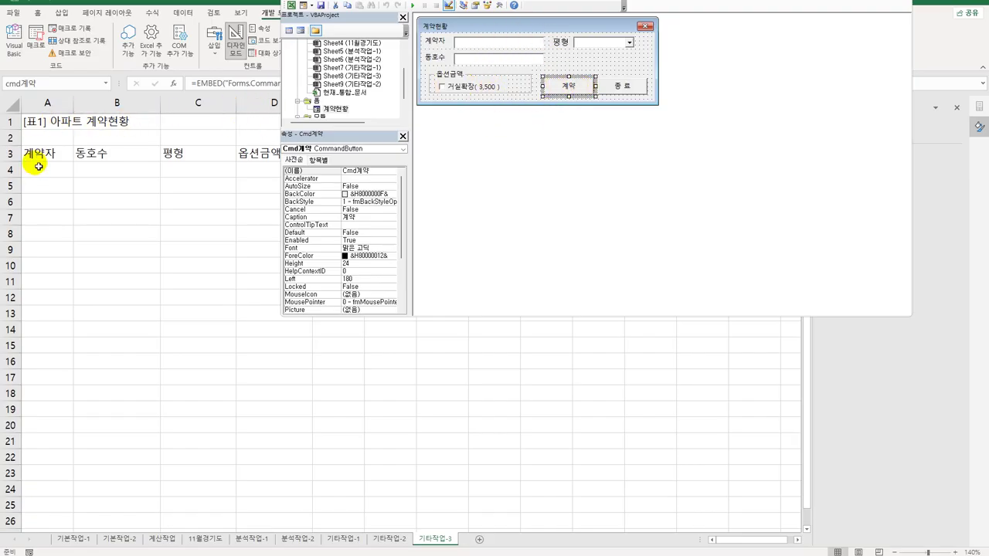
{"action": "left_click", "coordinate": [66, 188]}
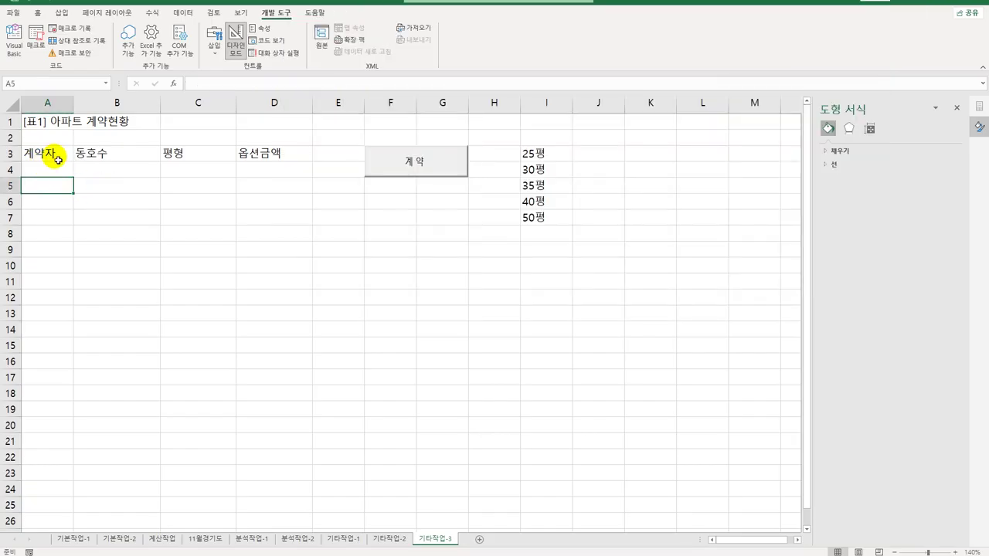
{"action": "left_click", "coordinate": [56, 160]}
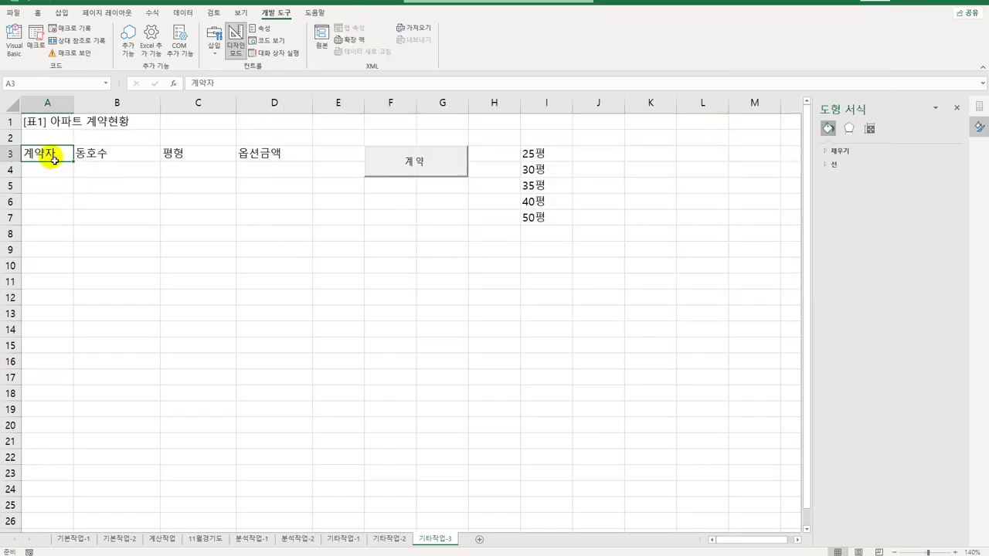
{"action": "left_click_drag", "start_coordinate": [54, 160], "coordinate": [263, 160]}
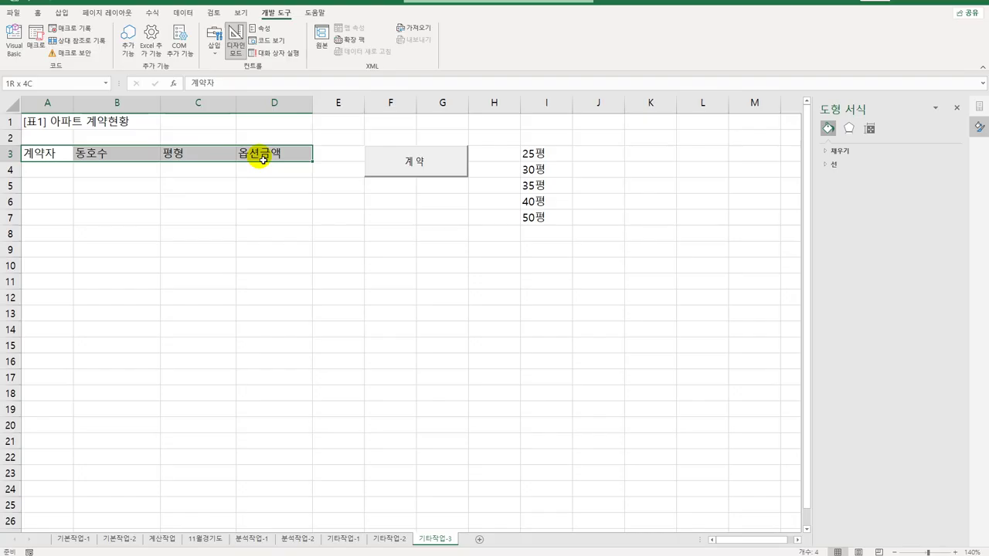
{"action": "left_click", "coordinate": [27, 173]}
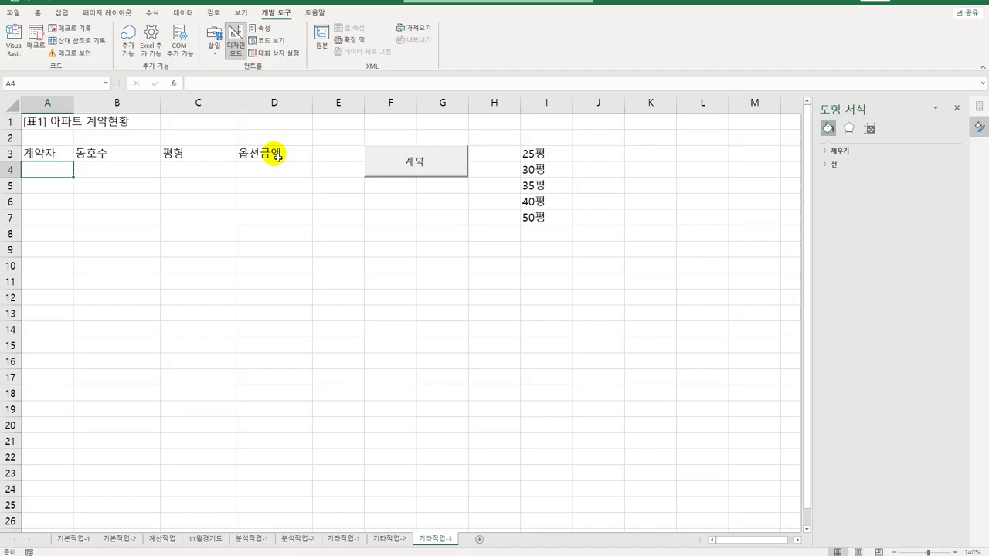
{"action": "left_click", "coordinate": [22, 60]}
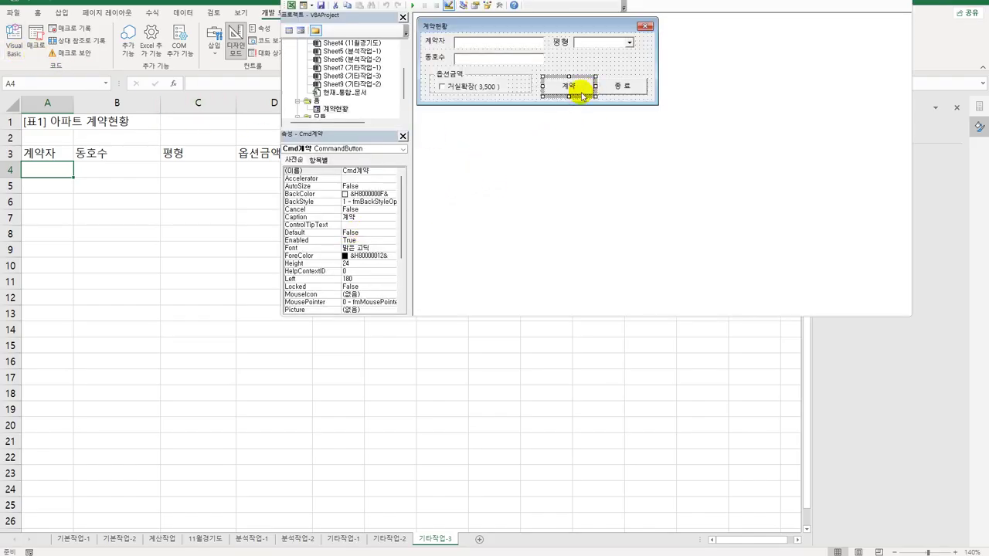
Step: Create the click procedure of the form's 계약 button and start it with If Txt계약자 = "" Then
{"action": "double_click", "coordinate": [583, 93]}
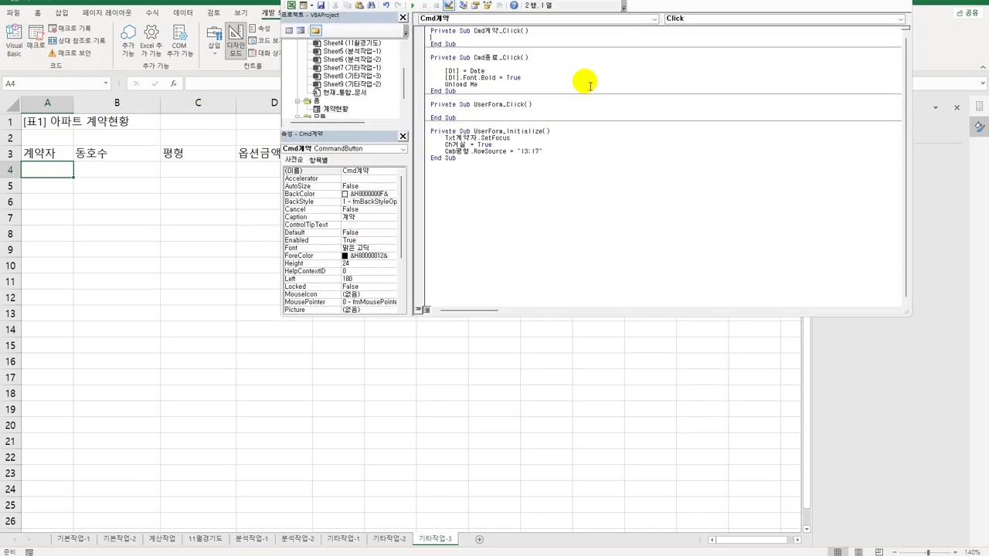
{"action": "key", "text": "Return"}
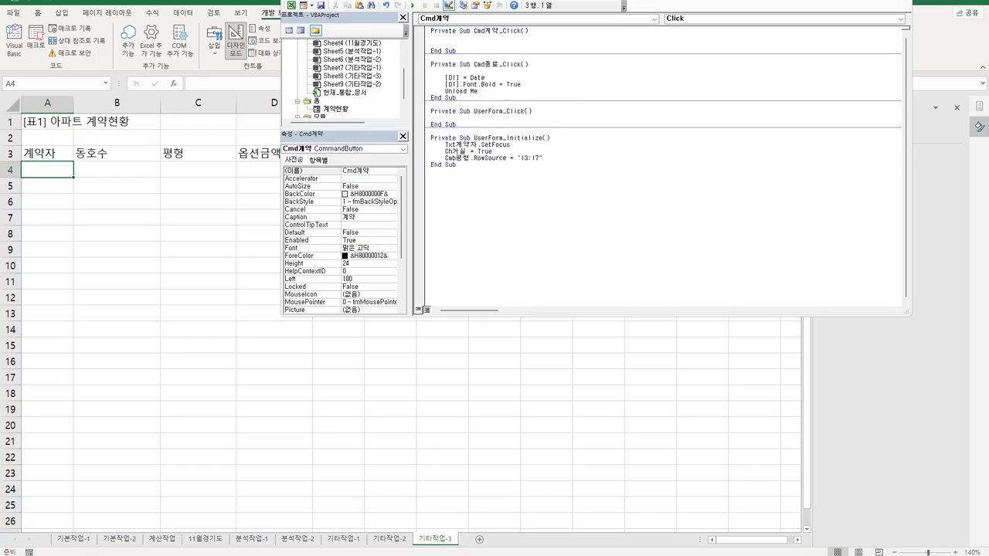
{"action": "key", "text": "Tab"}
{"action": "type", "text": "if ㅅㅌ"}
{"action": "key", "text": "BackSpace"}
{"action": "key", "text": "BackSpace"}
{"action": "type", "text": "txt계약자 =\"\" Then"}
{"action": "key", "text": "Return"}
Step: Add the statement MsgBox "계약자를 입력하세요." under the Txt계약자 condition in the 계약 procedure
{"action": "key", "text": "Tab"}
{"action": "type", "text": "ㅂ"}
{"action": "key", "text": "BackSpace"}
{"action": "type", "text": "msㅔ"}
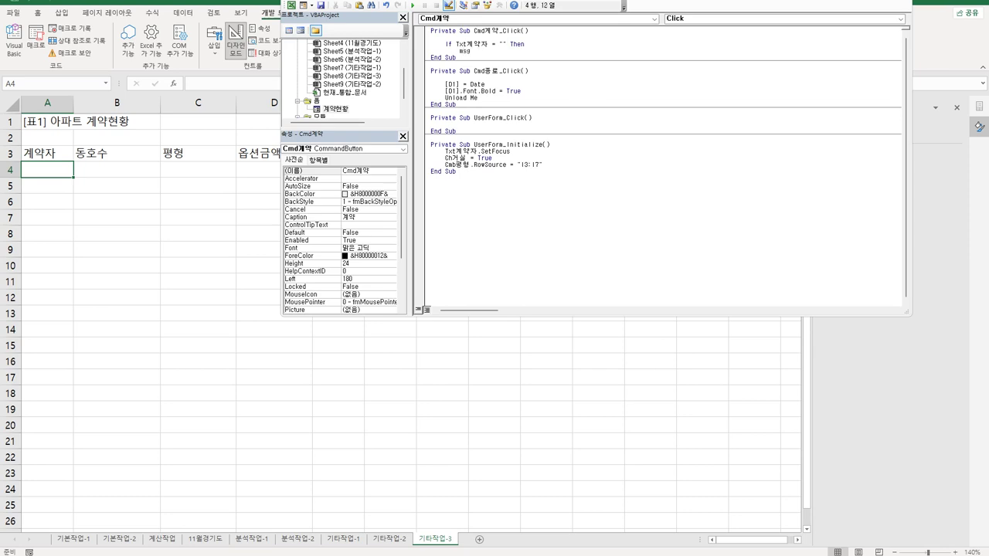
{"action": "type", "text": "box \""}
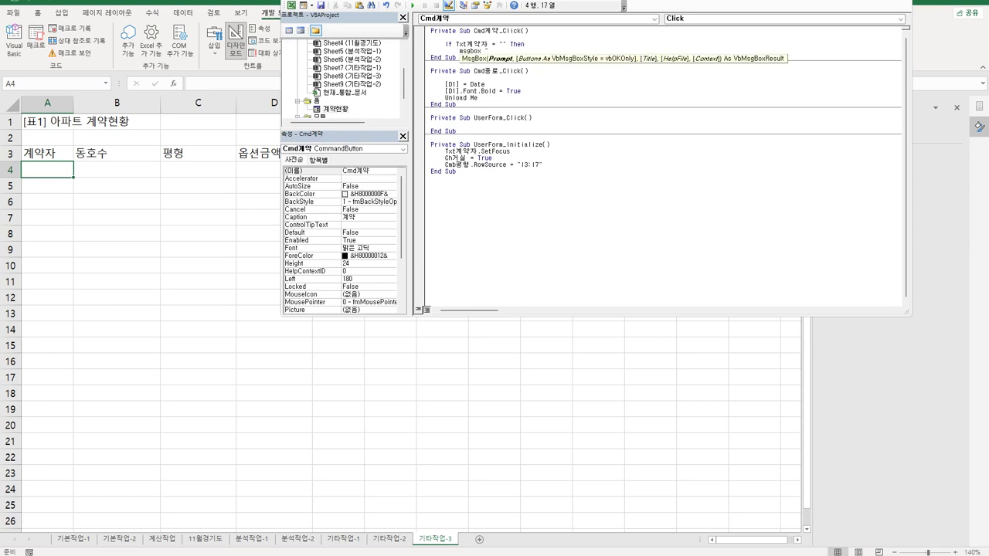
{"action": "type", "text": "계약자를 입력"}
{"action": "type", "text": "하세요\""}
{"action": "type", "text": "."}
{"action": "key", "text": "End"}
{"action": "key", "text": "Return"}
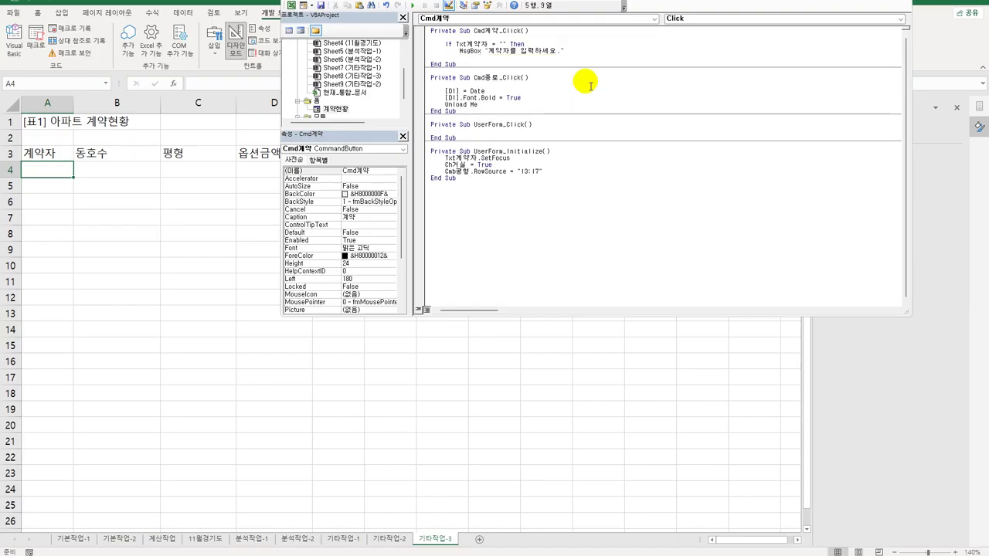
Step: Duplicate the Txt계약자 condition and its MsgBox line directly below the originals
{"action": "key", "text": "Up"}
{"action": "key", "text": "shift+Down"}
{"action": "key", "text": "shift+End"}
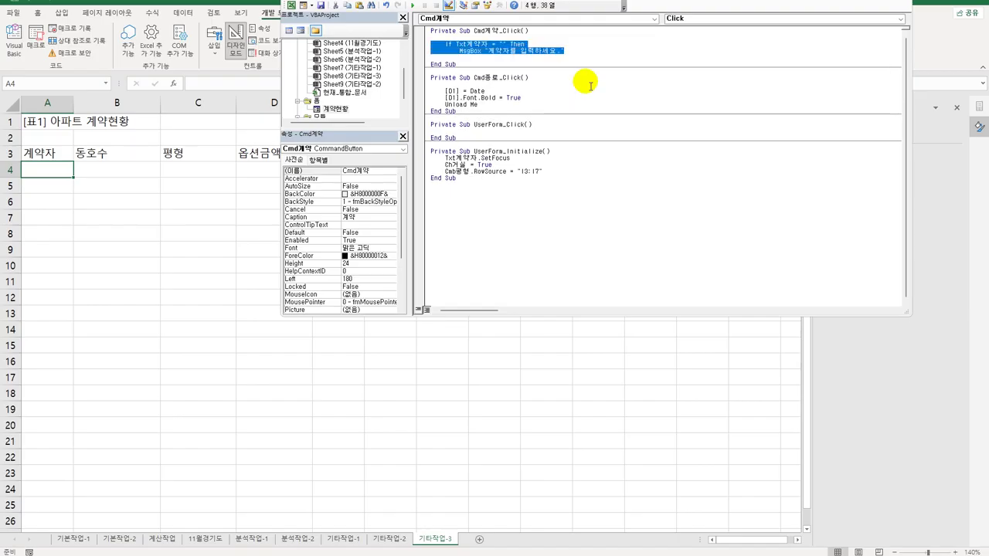
{"action": "key", "text": "ctrl+c"}
{"action": "key", "text": "Down"}
{"action": "key", "text": "ctrl+v"}
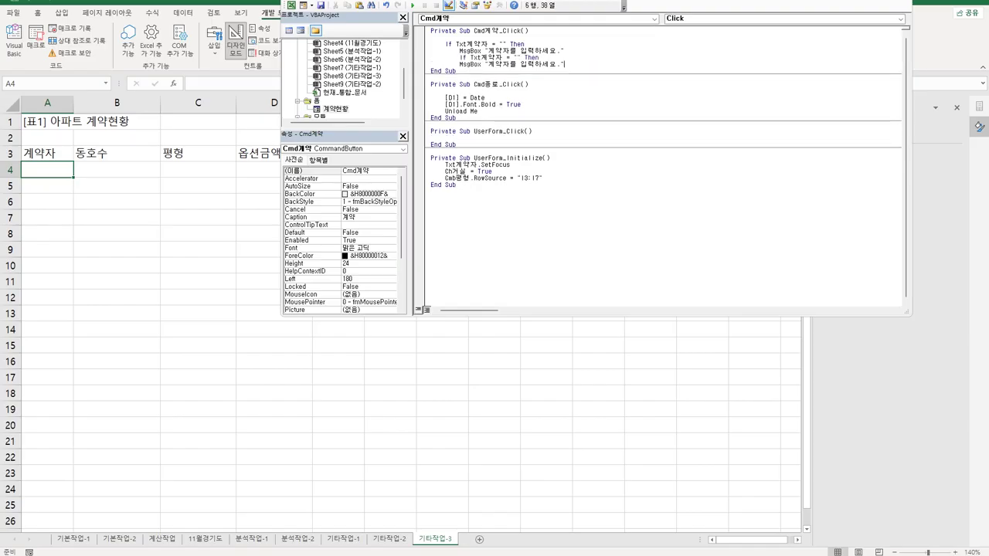
Step: Rewrite the duplicated lines as ElseIf Cmb평형 = "" Then with MsgBox "평형을 선택하세요."
{"action": "key", "text": "Home"}
{"action": "key", "text": "shift+Tab"}
{"action": "type", "text": "else"}
{"action": "left_click", "coordinate": [463, 58]}
{"action": "left_click_drag", "start_coordinate": [470, 57], "coordinate": [504, 57]}
{"action": "type", "text": "cmbl평형평형을 "}
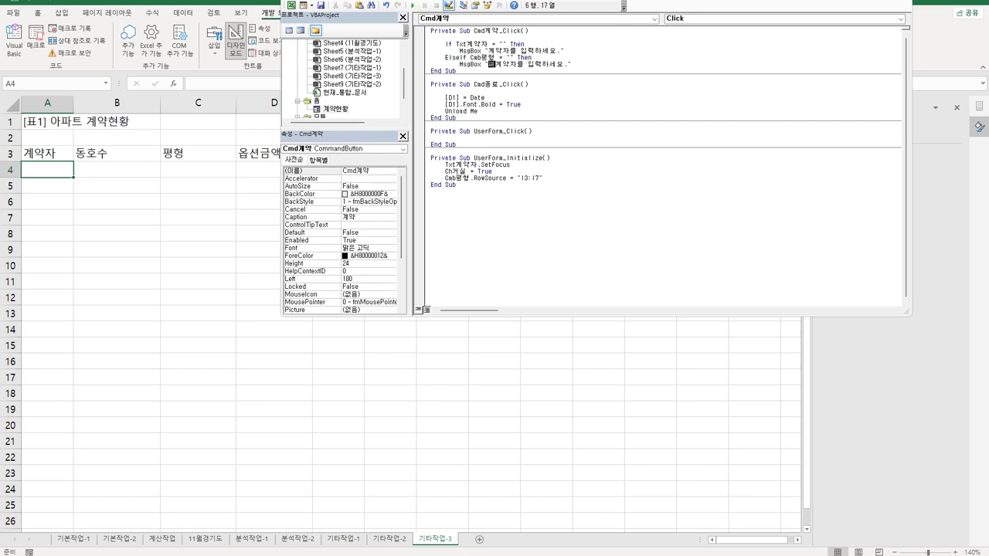
{"action": "type", "text": "선택하세요"}
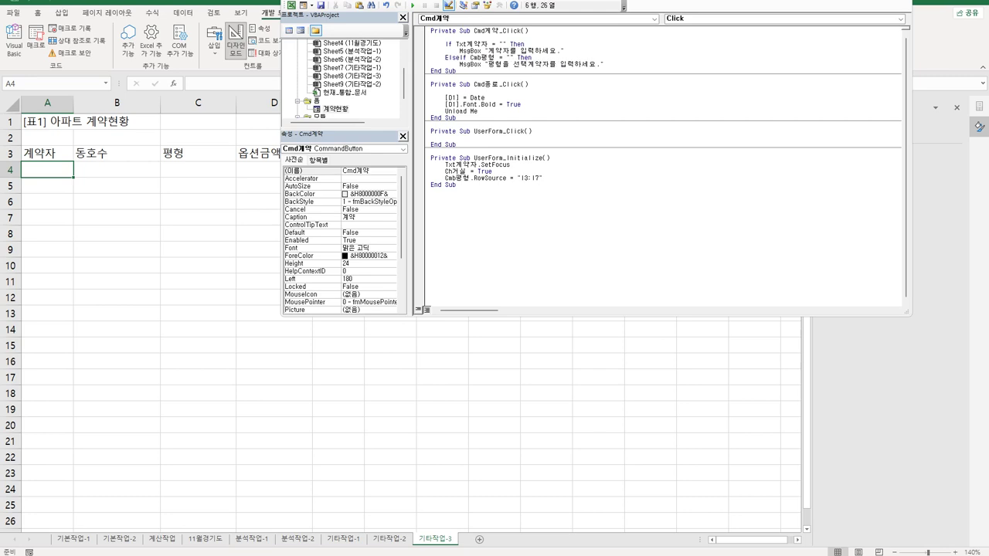
{"action": "type", "text": "."}
{"action": "key", "text": "shift+Right"}
{"action": "key", "text": "shift+Right"}
{"action": "key", "text": "shift+Right"}
{"action": "key", "text": "shift+Right"}
{"action": "key", "text": "shift+Right"}
{"action": "key", "text": "shift+Right"}
{"action": "key", "text": "shift+Right"}
{"action": "key", "text": "shift+Right"}
{"action": "key", "text": "shift+Right"}
{"action": "key", "text": "shift+Right"}
{"action": "key", "text": "shift+Right"}
{"action": "key", "text": "Delete"}
Step: Add a third copy of the condition below, rewritten as ElseIf Txt동호수 = "" Then with MsgBox "동호수를 입력하세요."
{"action": "key", "text": "End"}
{"action": "key", "text": "Return"}
{"action": "key", "text": "Up"}
{"action": "key", "text": "Home"}
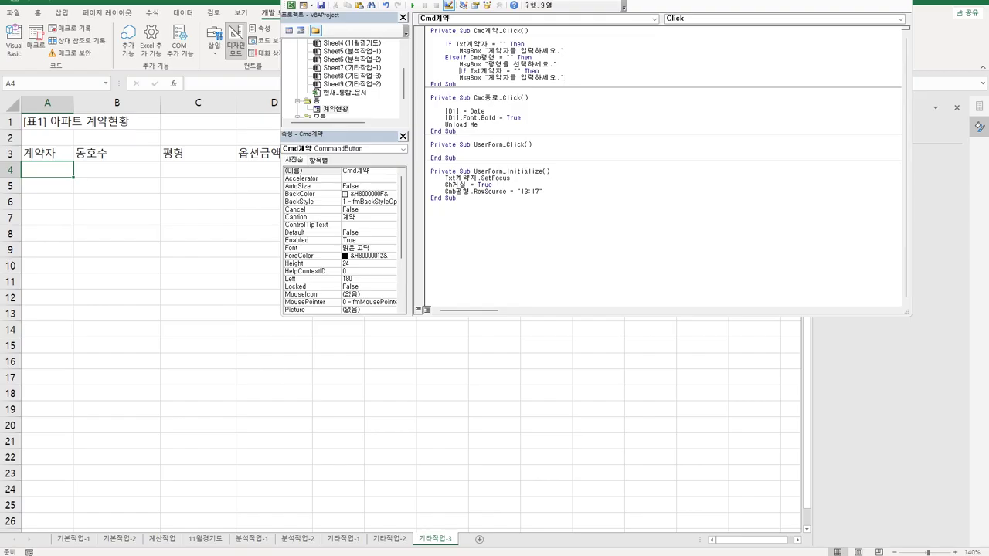
{"action": "key", "text": "BackSpace"}
{"action": "type", "text": "else"}
{"action": "left_click", "coordinate": [460, 70]}
{"action": "left_click", "coordinate": [479, 71]}
{"action": "key", "text": "shift+Right"}
{"action": "key", "text": "shift+Right"}
{"action": "key", "text": "shift+Right"}
{"action": "type", "text": "동호수"}
{"action": "left_click", "coordinate": [488, 77]}
{"action": "key", "text": "shift+Right"}
{"action": "key", "text": "shift+Right"}
{"action": "key", "text": "shift+Right"}
{"action": "type", "text": "동호수"}
{"action": "key", "text": "Return"}
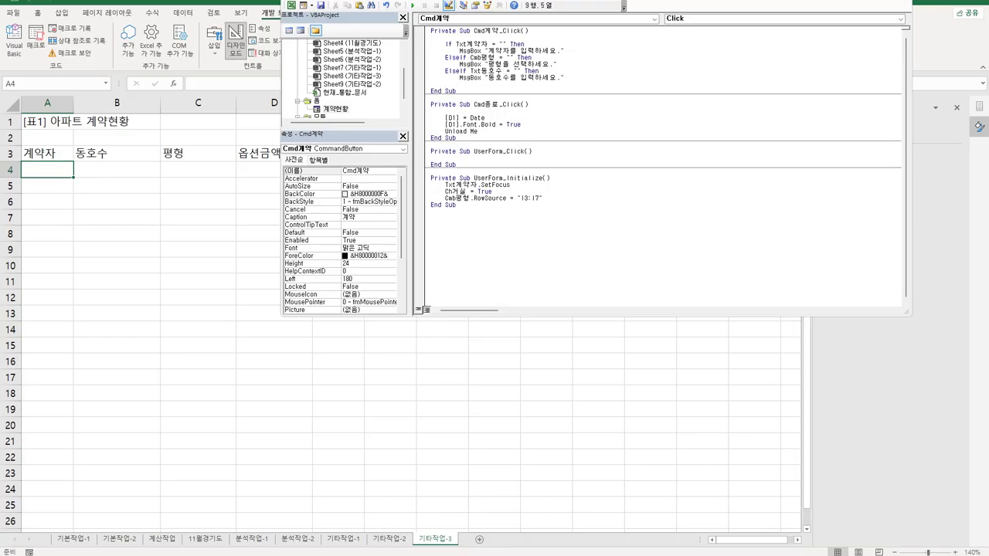
Step: Add an Else branch containing i = Range("A3").CurrentRegion.Rows.Count + 3
{"action": "type", "text": "ㄷ"}
{"action": "key", "text": "BackSpace"}
{"action": "type", "text": "Else"}
{"action": "key", "text": "Return"}
{"action": "key", "text": "Return"}
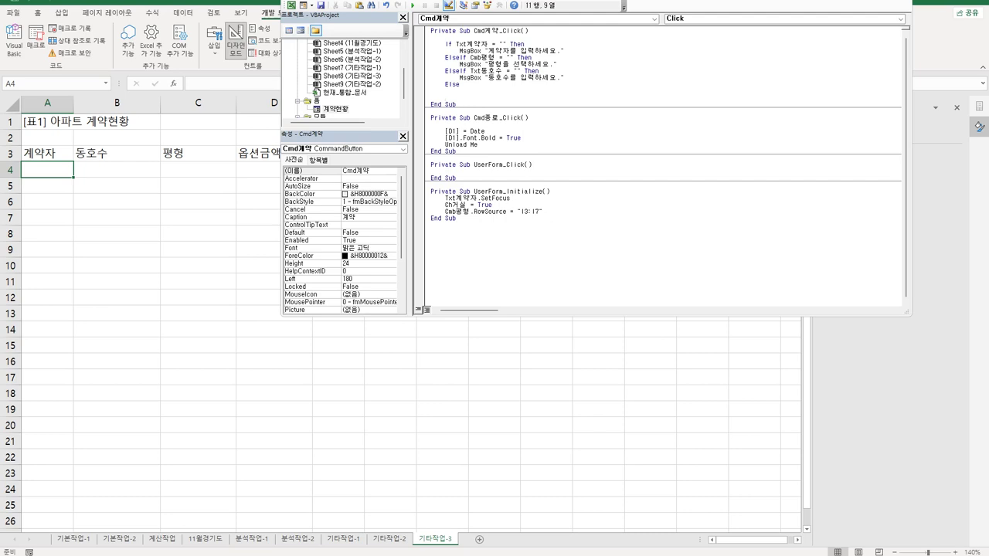
{"action": "type", "text": "i = range(\"A"}
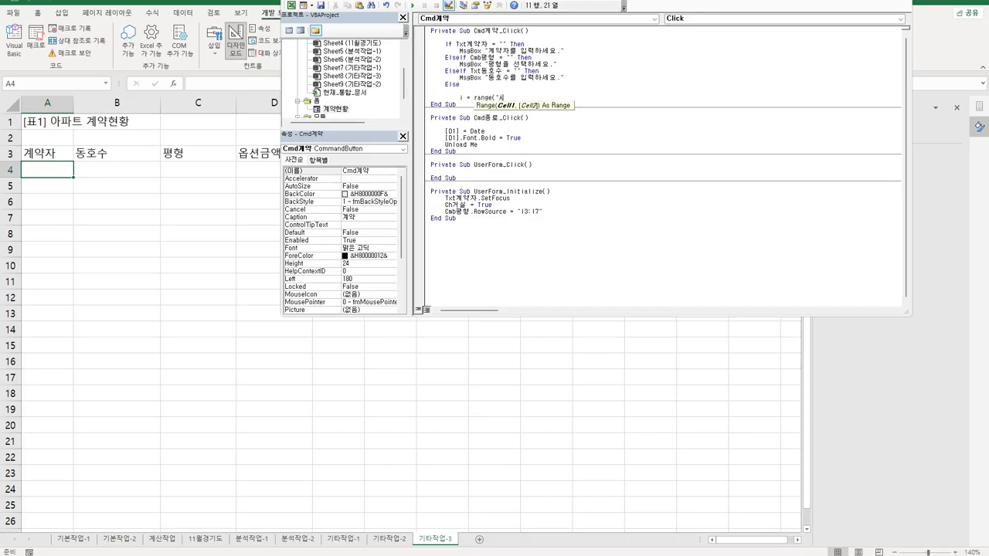
{"action": "type", "text": "3\").CurrentRegion"}
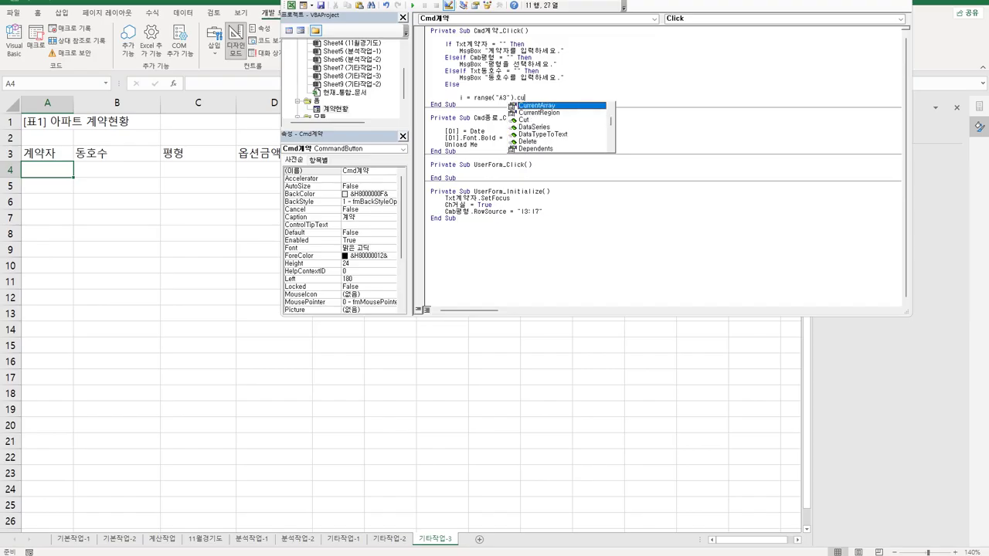
{"action": "type", "text": "."}
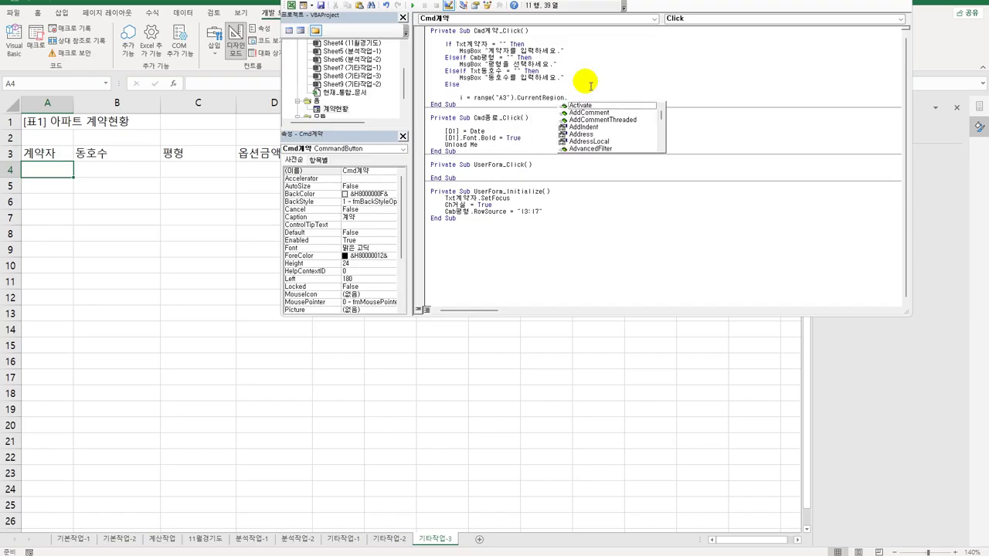
{"action": "type", "text": "Rows.count"}
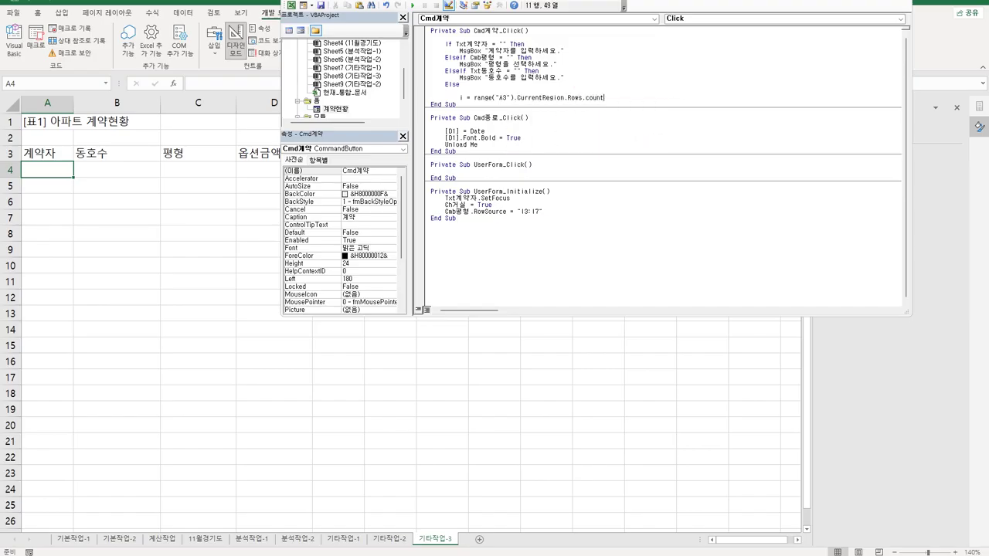
{"action": "type", "text": " +3"}
{"action": "key", "text": "Return"}
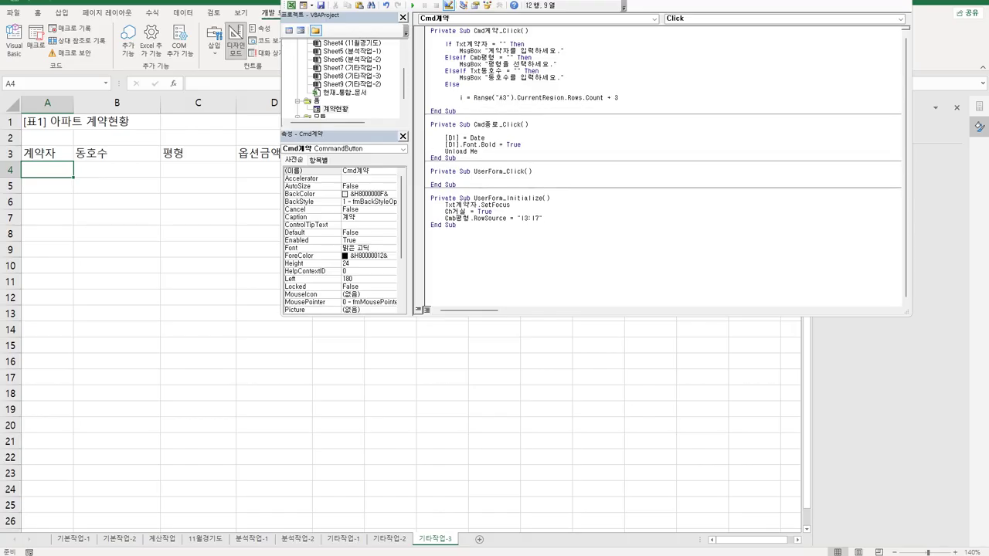
{"action": "key", "text": "Return"}
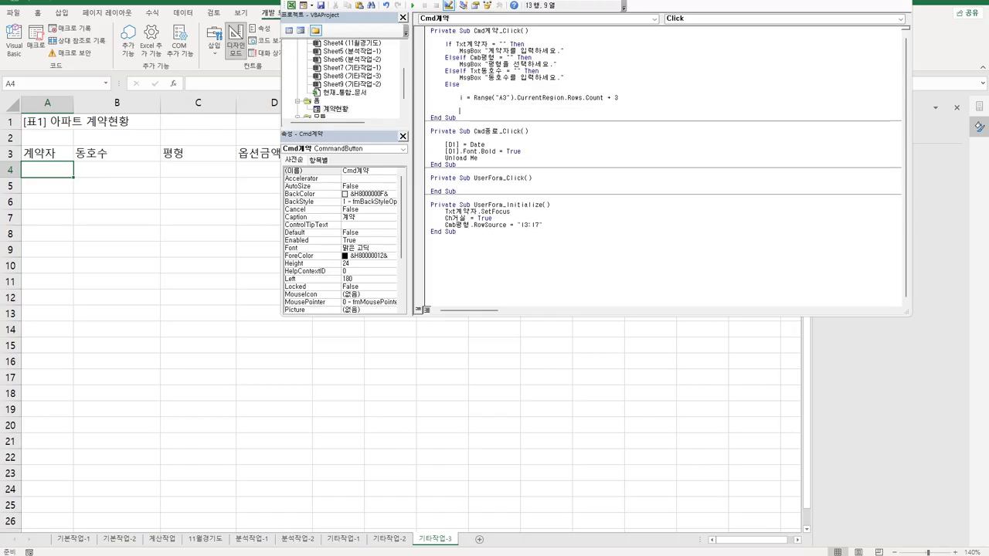
Step: Write the contractor to the first column with Cells(i, 1) = Txt계약자.Value
{"action": "type", "text": "cells("}
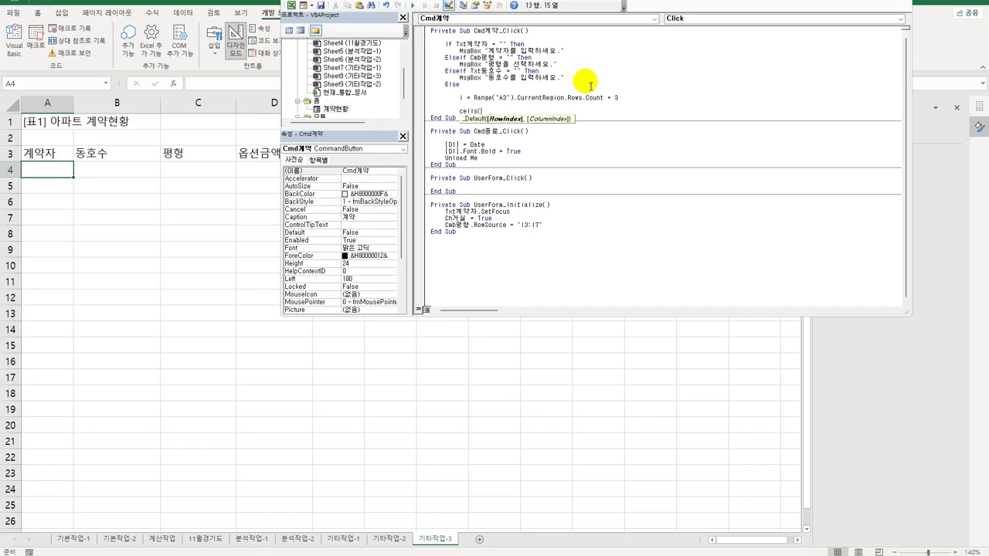
{"action": "type", "text": "i,1) = "}
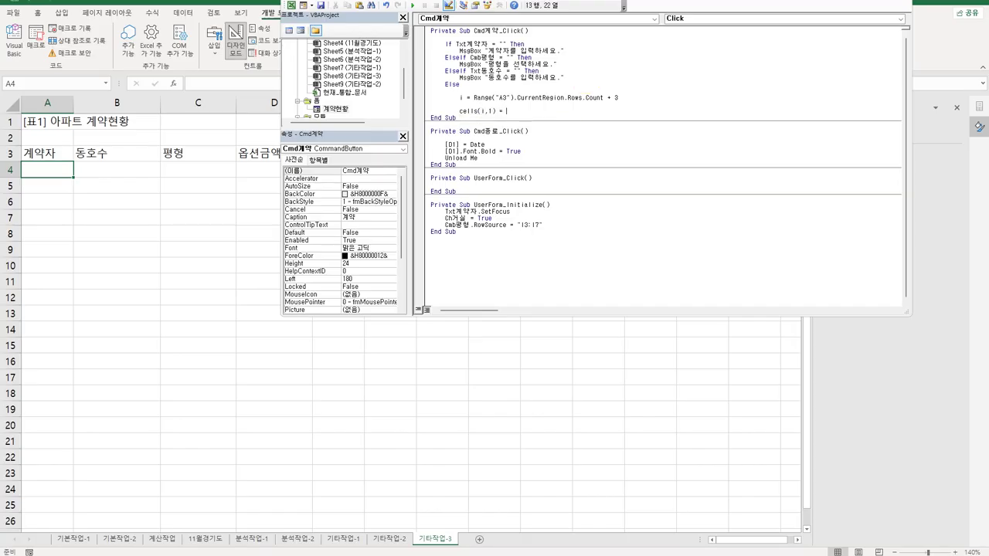
{"action": "type", "text": "txt계약자.va"}
{"action": "key", "text": "Return"}
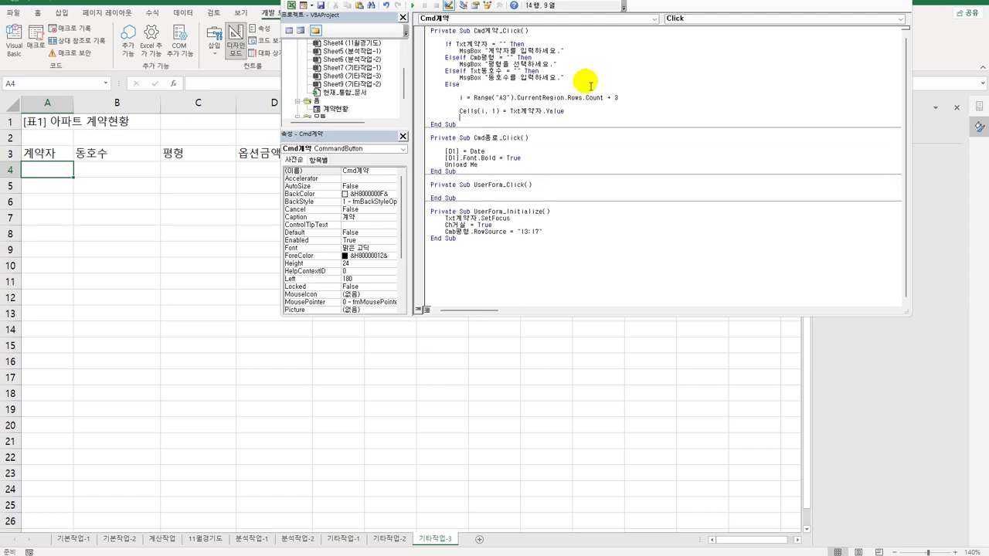
Step: Duplicate the Cells(i, 1) = Txt계약자.Value line three times below itself
{"action": "key", "text": "shift+End"}
{"action": "key", "text": "ctrl+c"}
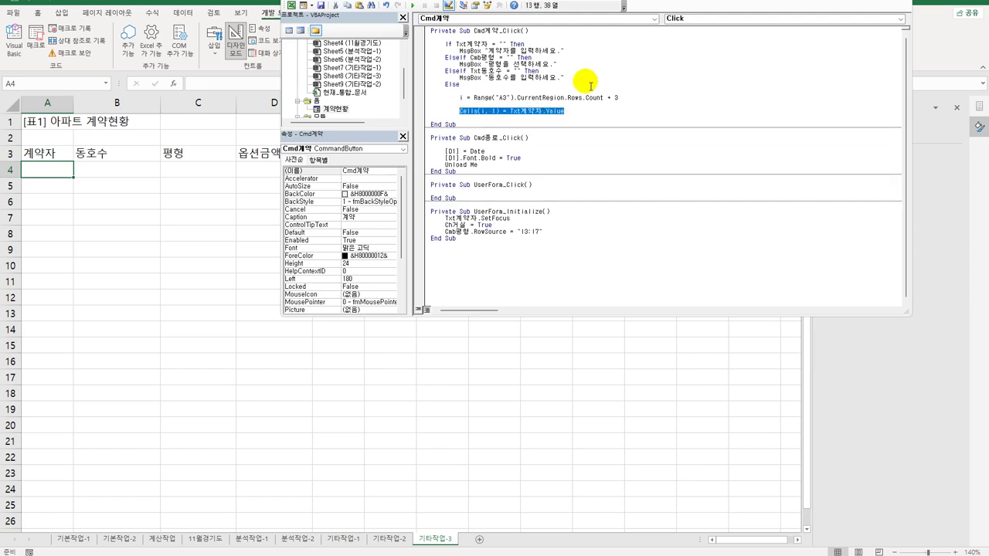
{"action": "key", "text": "Down"}
{"action": "key", "text": "Return"}
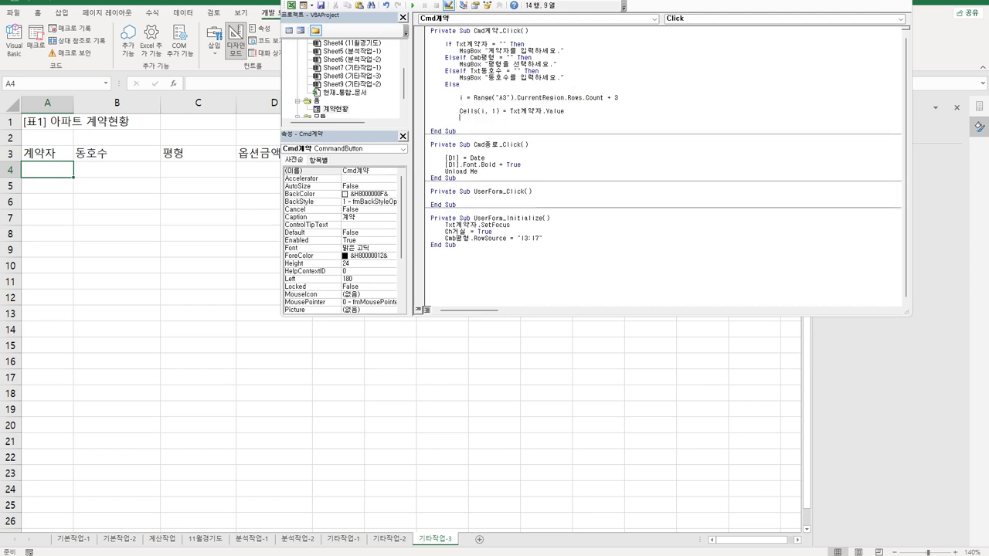
{"action": "key", "text": "ctrl+v"}
{"action": "key", "text": "Return"}
{"action": "key", "text": "ctrl+v"}
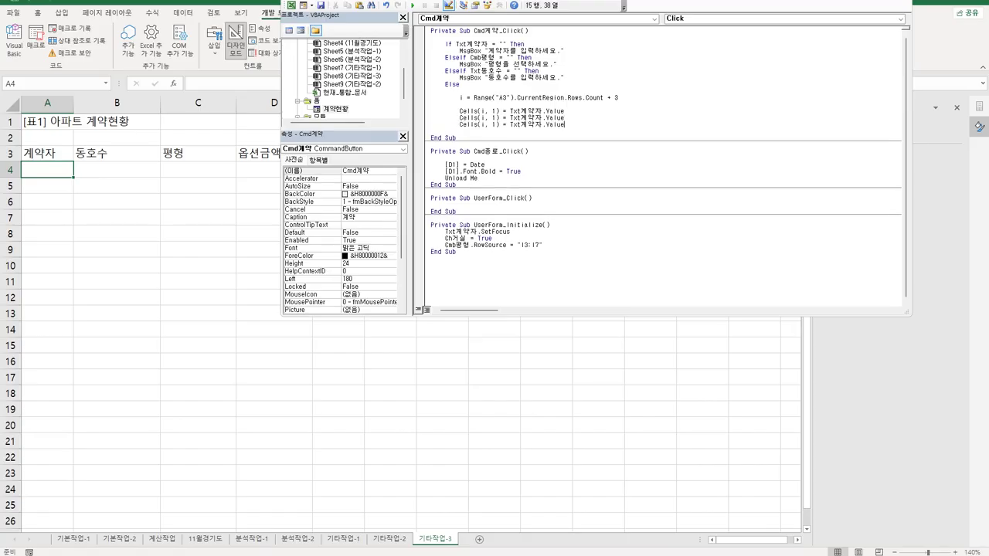
{"action": "key", "text": "Return"}
{"action": "key", "text": "ctrl+v"}
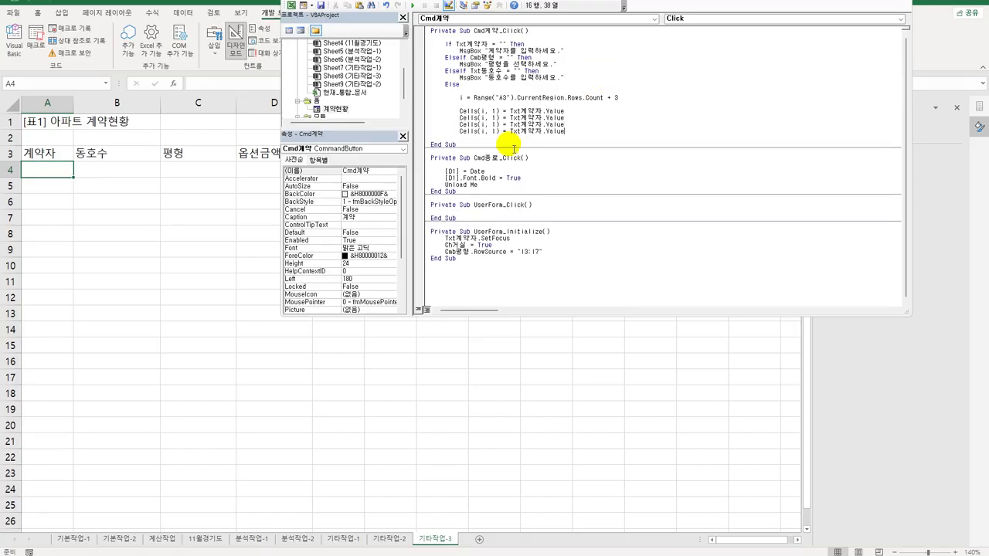
Step: Change the column numbers in the three duplicated Cells lines to 2, 3 and 4
{"action": "double_click", "coordinate": [495, 118]}
{"action": "type", "text": "2"}
{"action": "double_click", "coordinate": [495, 124]}
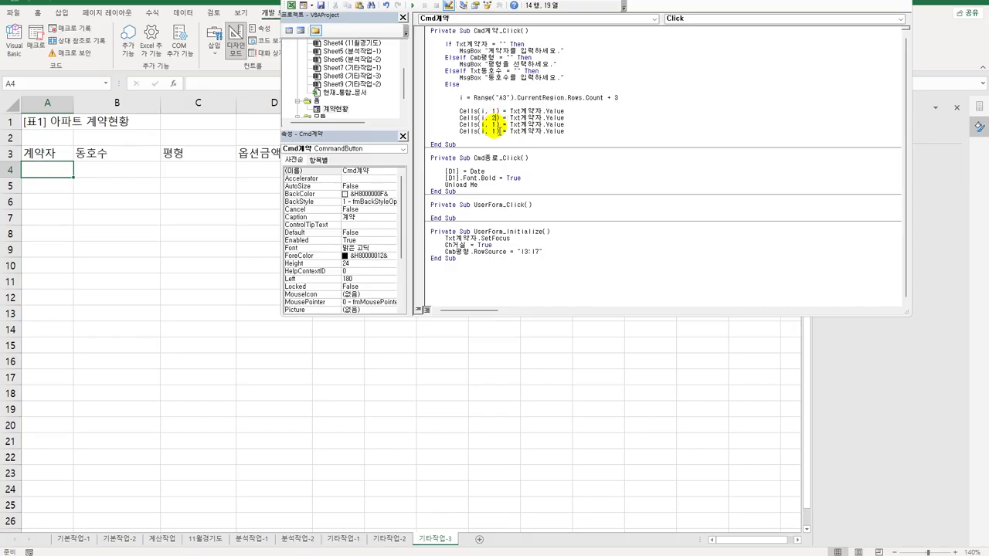
{"action": "type", "text": "3"}
{"action": "double_click", "coordinate": [495, 131]}
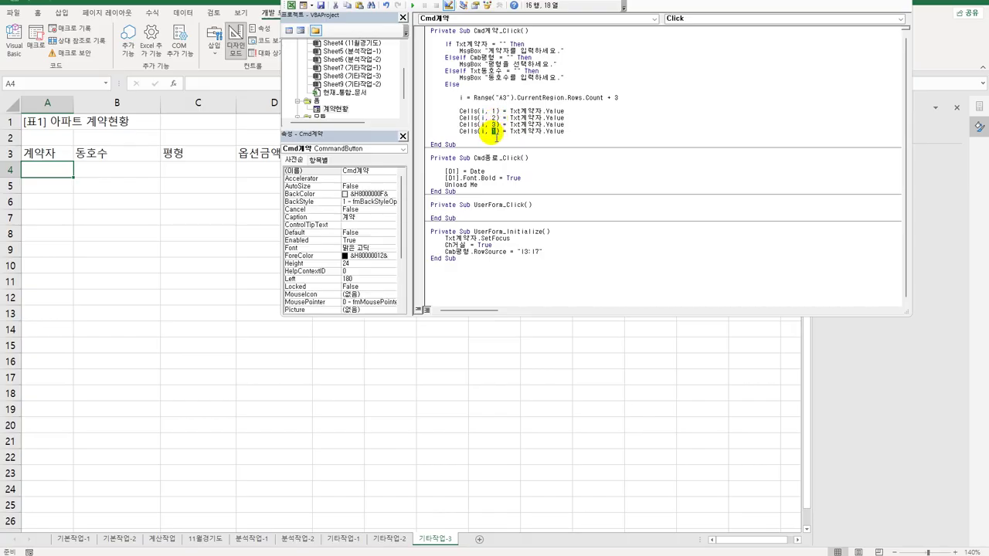
{"action": "type", "text": "4"}
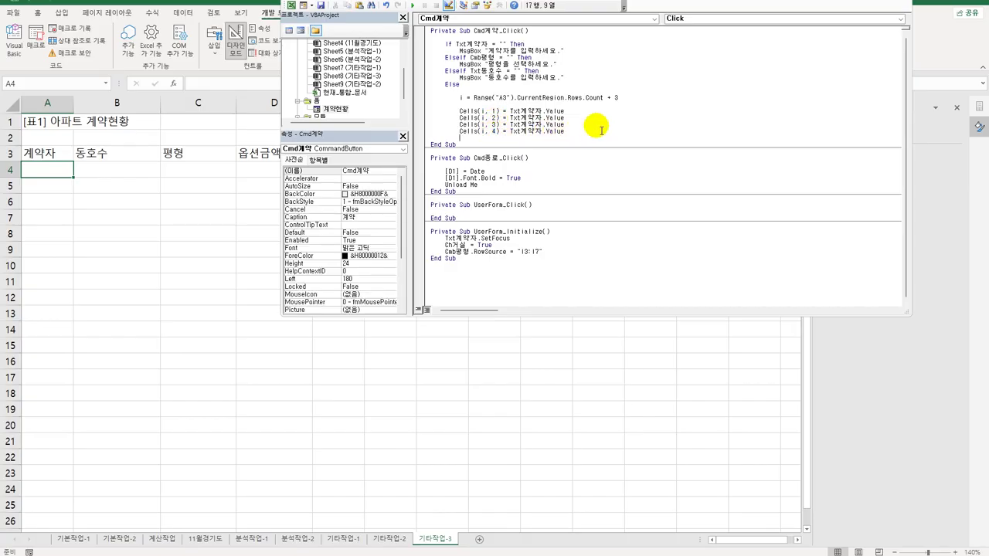
Step: Close the outer conditional block with End If below the Cells lines
{"action": "left_click", "coordinate": [583, 138]}
{"action": "key", "text": "Return"}
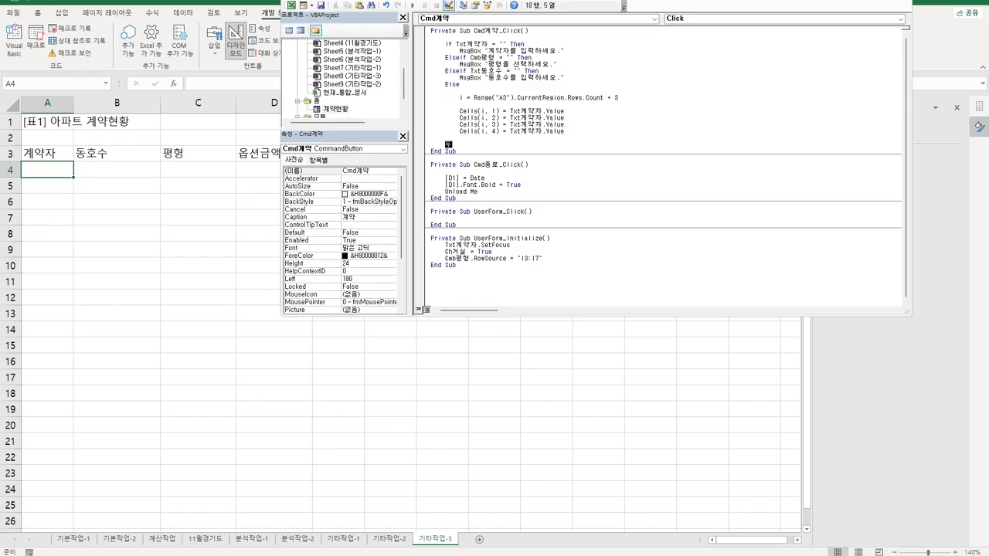
{"action": "type", "text": "end if"}
Step: Change the source of the Cells(i, 2) line to Txt동호수.Value
{"action": "key", "text": "Up"}
{"action": "key", "text": "Up"}
{"action": "key", "text": "Up"}
{"action": "key", "text": "Up"}
{"action": "key", "text": "shift+Left"}
{"action": "key", "text": "shift+Left"}
{"action": "key", "text": "shift+Left"}
{"action": "key", "text": "shift+Left"}
{"action": "key", "text": "shift+Left"}
{"action": "key", "text": "shift+Left"}
{"action": "key", "text": "shift+Left"}
{"action": "key", "text": "shift+Left"}
{"action": "key", "text": "shift+Left"}
{"action": "key", "text": "shift+Left"}
{"action": "key", "text": "shift+Left"}
{"action": "key", "text": "shift+Left"}
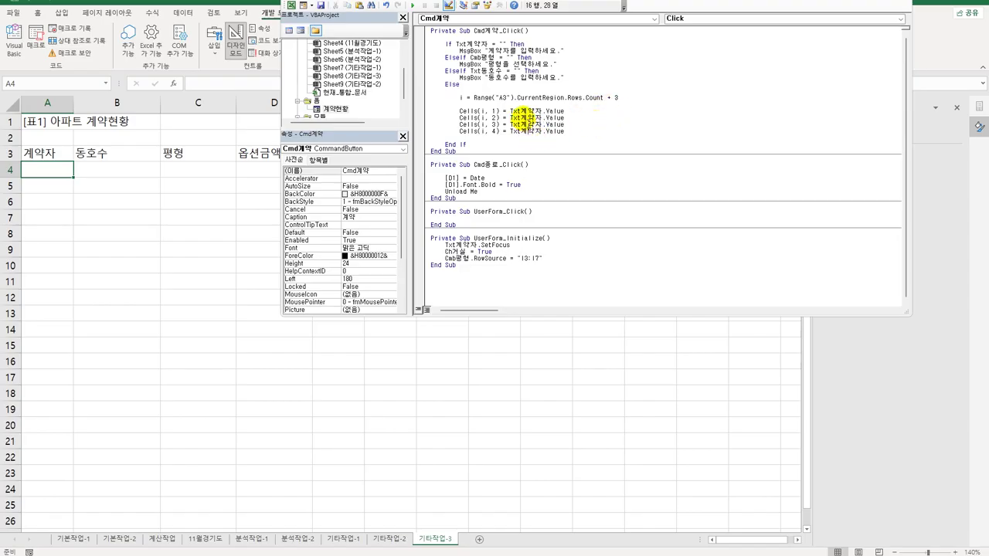
{"action": "left_click", "coordinate": [532, 118]}
{"action": "double_click", "coordinate": [532, 118]}
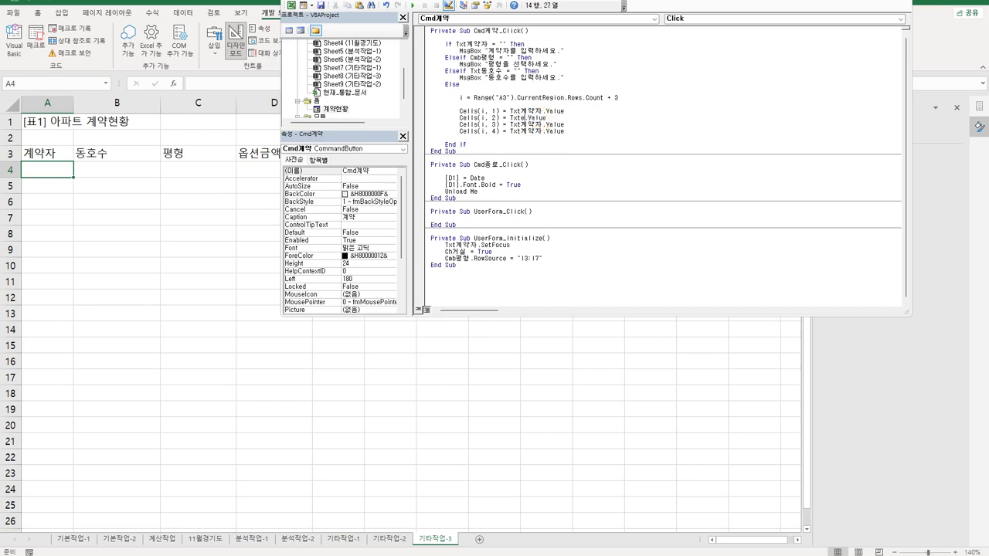
{"action": "key", "text": "BackSpace"}
{"action": "type", "text": "동호수"}
Step: Change the source of the Cells(i, 3) line to Cmb평형.Value
{"action": "key", "text": "Down"}
{"action": "key", "text": "shift+Left"}
{"action": "key", "text": "shift+Left"}
{"action": "key", "text": "shift+Left"}
{"action": "key", "text": "shift+Left"}
{"action": "key", "text": "shift+Left"}
{"action": "key", "text": "shift+Left"}
{"action": "type", "text": "cmb평형"}
Step: Insert If Ch거실 = True Then above the Cells(i, 4) line and indent that line beneath it
{"action": "key", "text": "Return"}
{"action": "key", "text": "Return"}
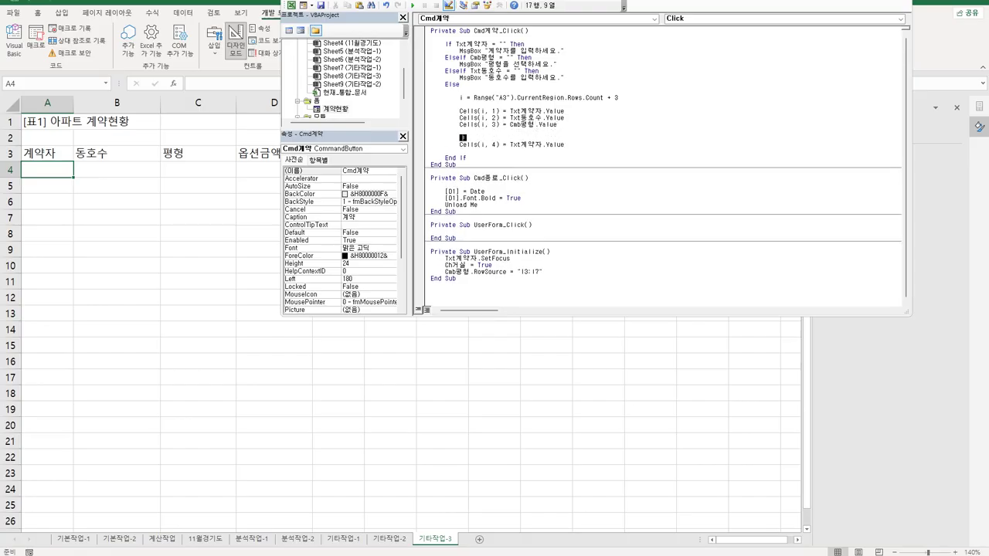
{"action": "type", "text": "if ch거실 = true   Then"}
{"action": "key", "text": "Return"}
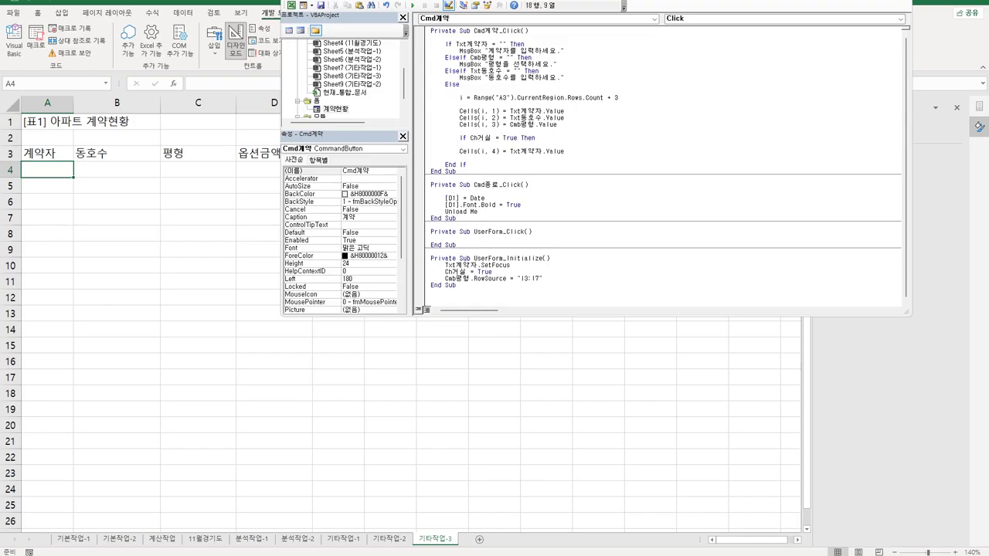
{"action": "key", "text": "Tab"}
{"action": "key", "text": "Delete"}
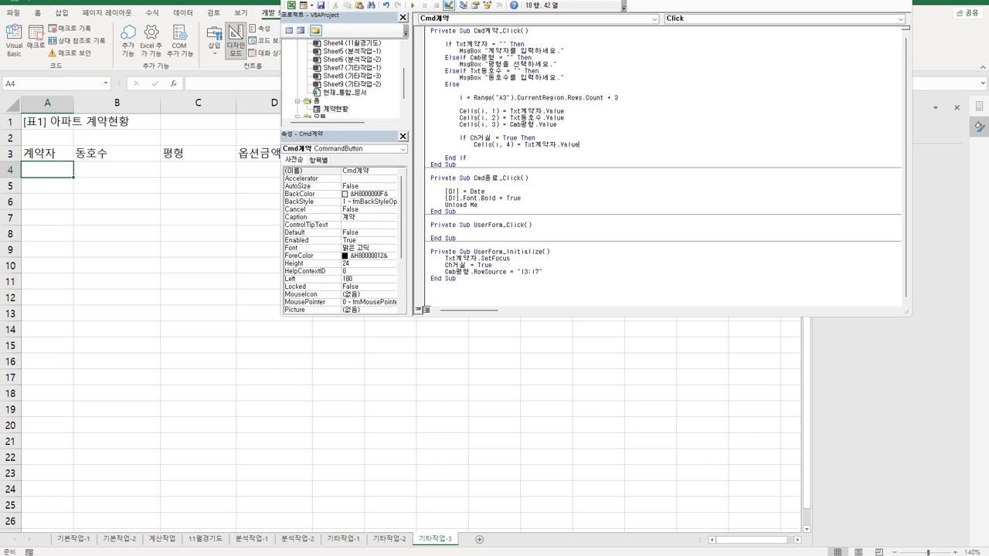
Step: Replace the value assigned to Cells(i, 4) with 3500
{"action": "key", "text": "shift+Left"}
{"action": "key", "text": "shift+Left"}
{"action": "key", "text": "shift+Left"}
{"action": "key", "text": "shift+Left"}
{"action": "key", "text": "shift+Left"}
{"action": "key", "text": "shift+Left"}
{"action": "key", "text": "shift+Left"}
{"action": "key", "text": "shift+Left"}
{"action": "key", "text": "shift+Left"}
{"action": "key", "text": "shift+Left"}
{"action": "key", "text": "shift+Left"}
{"action": "key", "text": "shift+Left"}
{"action": "type", "text": "3500"}
Step: Check the 거실확장 option amount on the 계약현황 form and return to the 계약 procedure's code
{"action": "double_click", "coordinate": [332, 110]}
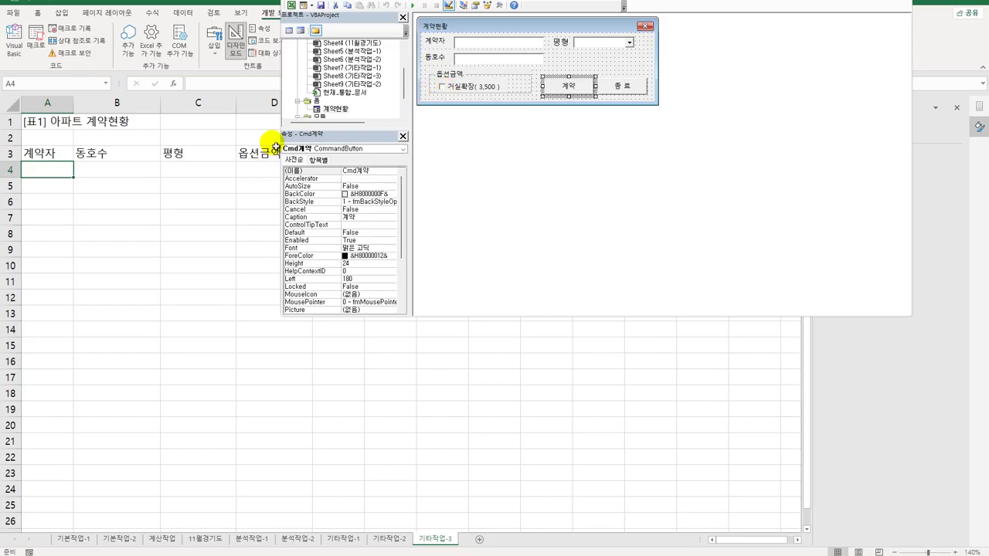
{"action": "double_click", "coordinate": [568, 87]}
{"action": "left_click", "coordinate": [548, 147]}
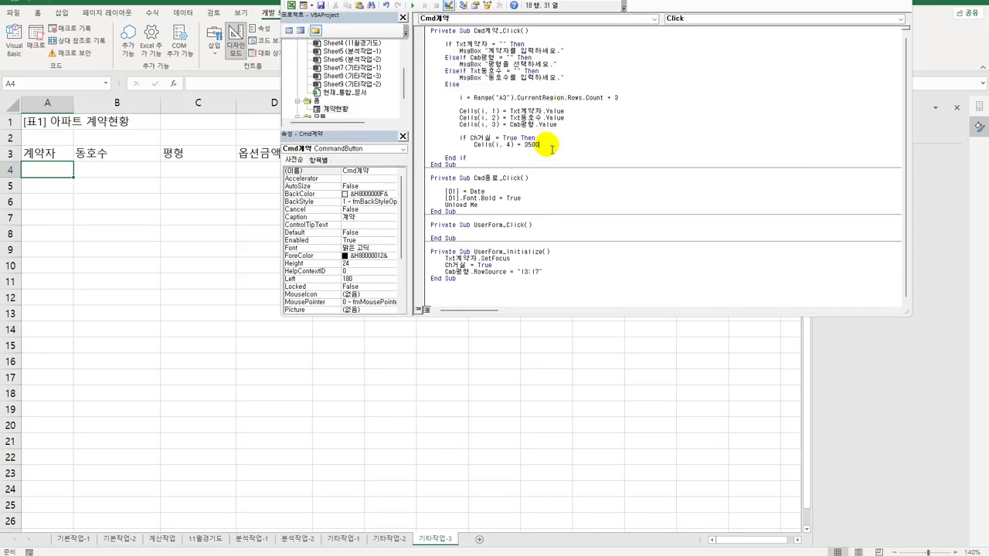
Step: Add an Else branch beneath the Cells(i, 4) = 3500 line and paste a copy of that line under it
{"action": "key", "text": "Return"}
{"action": "key", "text": "BackSpace"}
{"action": "type", "text": "else"}
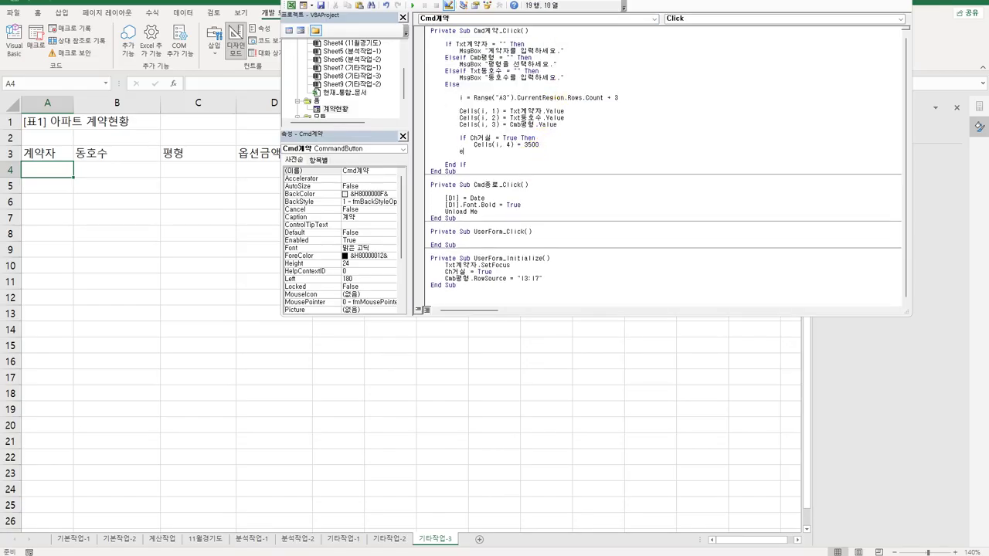
{"action": "key", "text": "Up"}
{"action": "key", "text": "shift+End"}
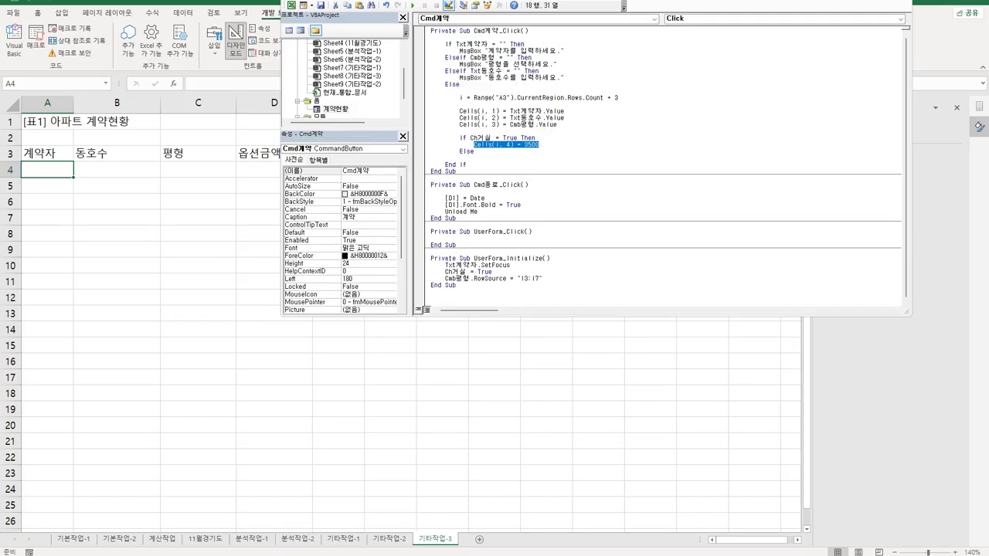
{"action": "key", "text": "ctrl+c"}
{"action": "key", "text": "Down"}
{"action": "key", "text": "Down"}
{"action": "key", "text": "ctrl+v"}
{"action": "key", "text": "Home"}
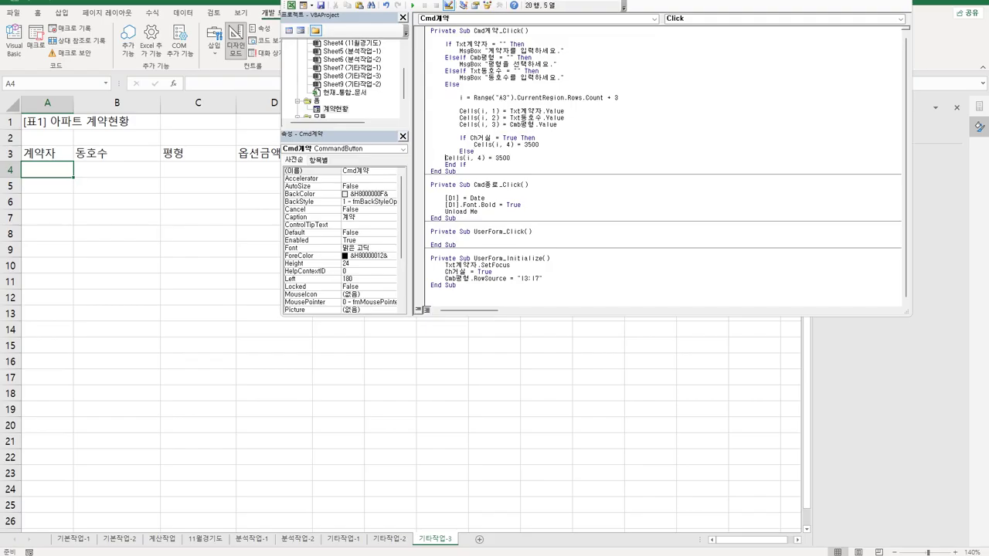
Step: Indent the copied Cells(i, 4) line under Else, set its value to 0 and close the block with End If
{"action": "key", "text": "Tab"}
{"action": "key", "text": "Tab"}
{"action": "key", "text": "shift+Left"}
{"action": "key", "text": "shift+Left"}
{"action": "key", "text": "shift+Left"}
{"action": "key", "text": "shift+Left"}
{"action": "type", "text": "0"}
{"action": "key", "text": "Return"}
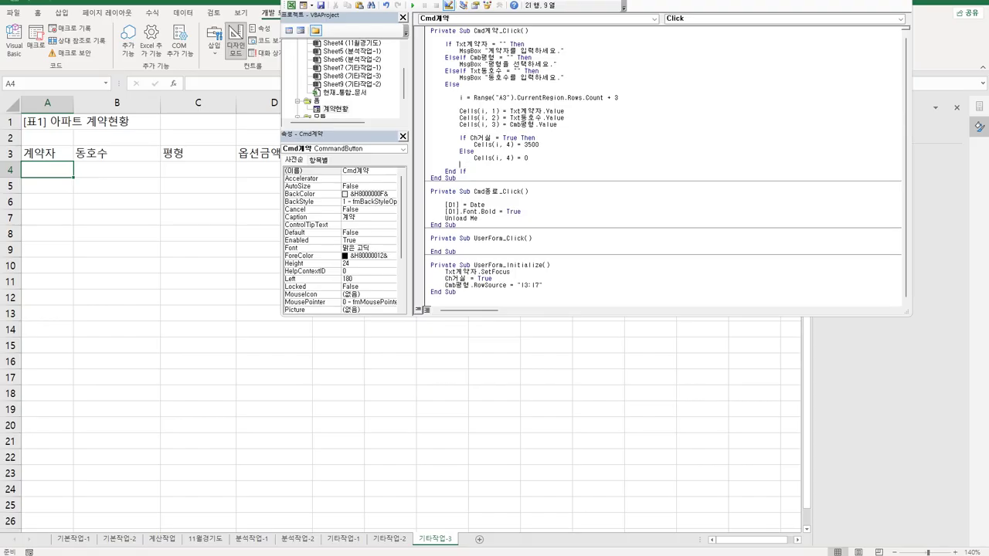
{"action": "type", "text": "end if"}
{"action": "key", "text": "Return"}
{"action": "key", "text": "Return"}
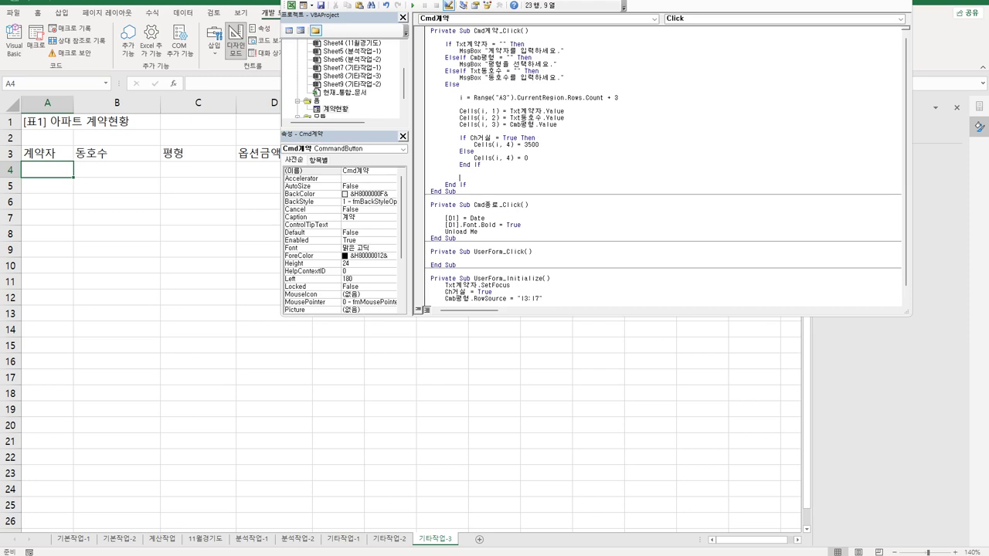
Step: Below the inner End If, add lines setting Txt계약자, Cmb평형 and Txt동호수 to an empty string ("")
{"action": "type", "text": "txt계약자 =\"\""}
{"action": "key", "text": "Return"}
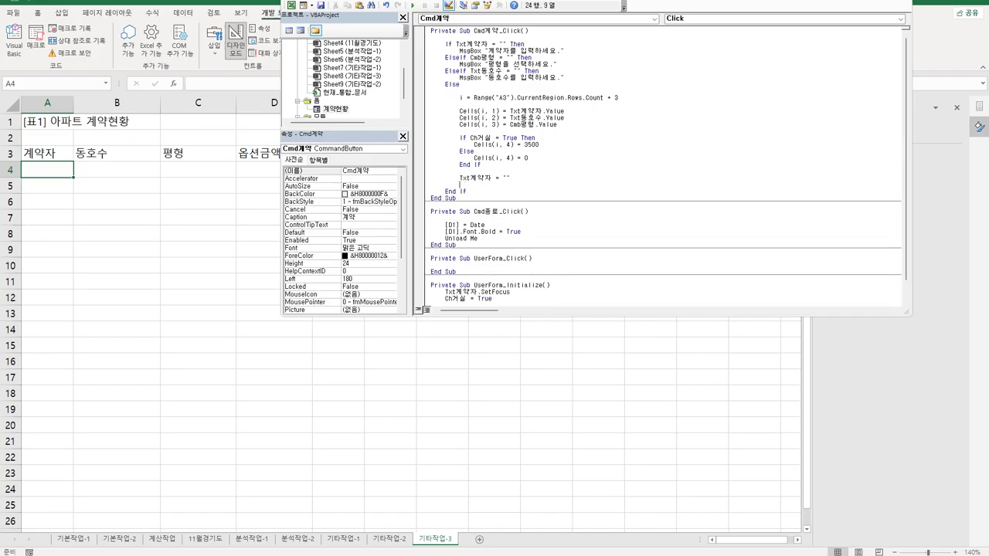
{"action": "type", "text": "cmb평형 = \"\""}
{"action": "key", "text": "Return"}
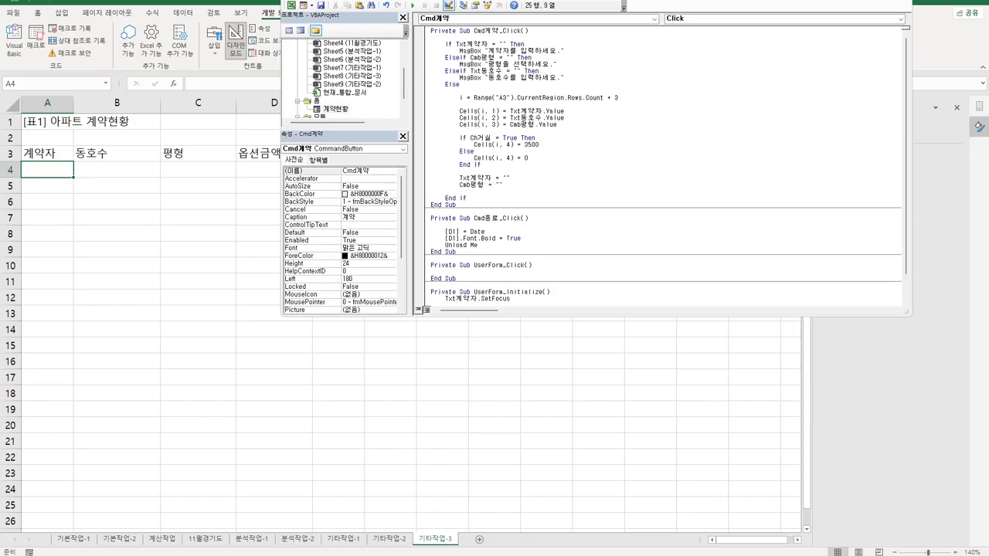
{"action": "type", "text": "txt동호수 = \"\""}
{"action": "key", "text": "Return"}
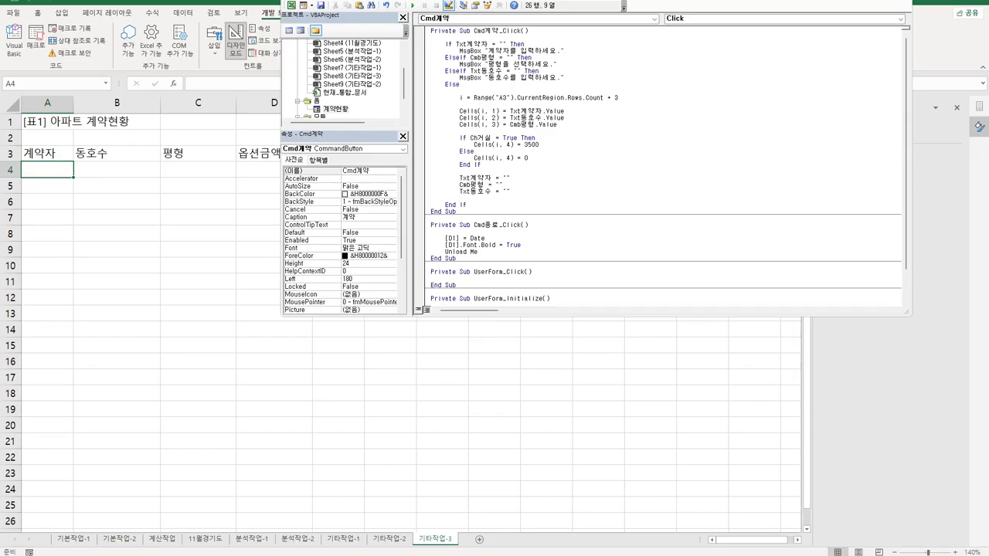
Step: Add the line Ch거실 = False after the Txt동호수 reset line
{"action": "type", "text": "ㅊ"}
{"action": "type", "text": "ch거실 ="}
{"action": "type", "text": "false"}
{"action": "key", "text": "Return"}
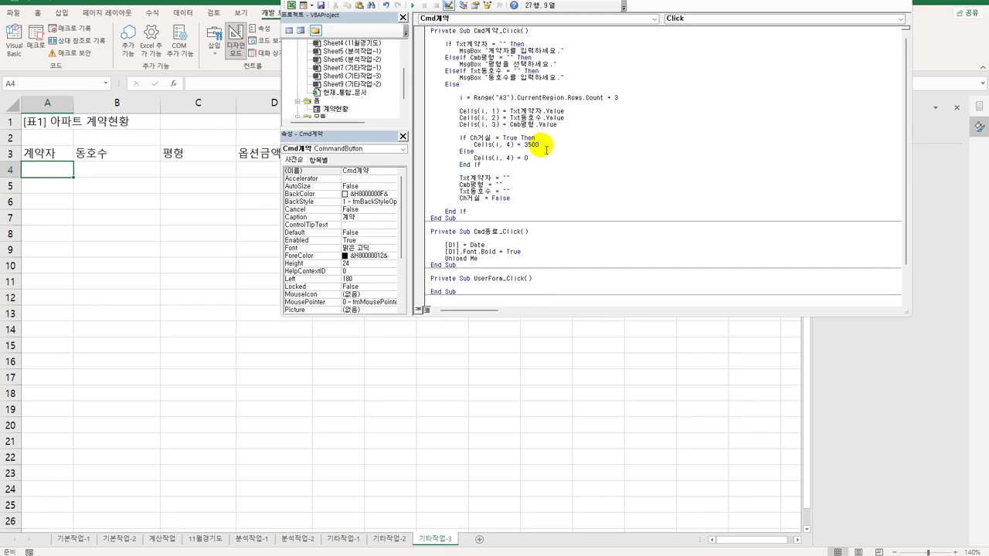
Step: Return to the 기타작업-3 sheet, turn off design mode and open the 계약현황 form with the sheet's 계약 button
{"action": "key", "text": "alt+F11"}
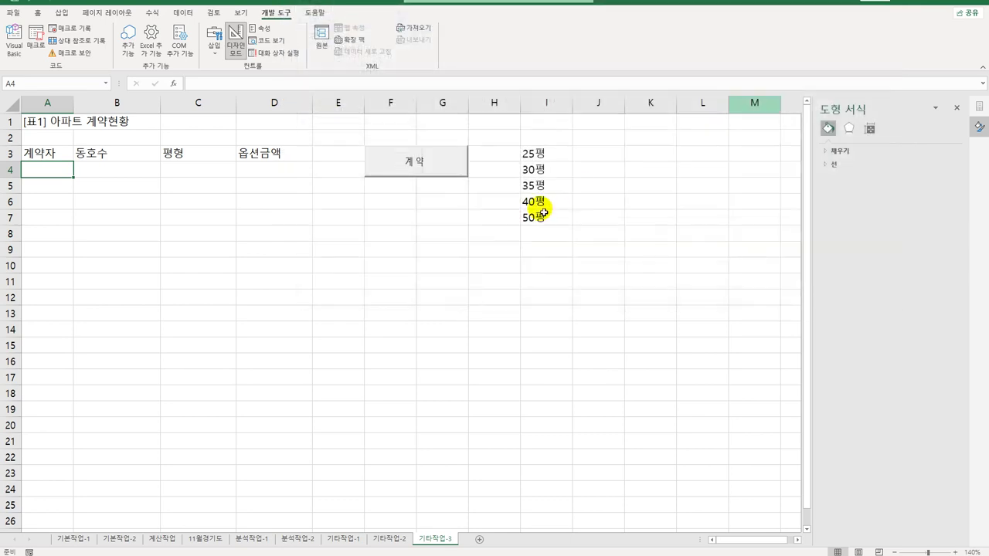
{"action": "left_click", "coordinate": [240, 42]}
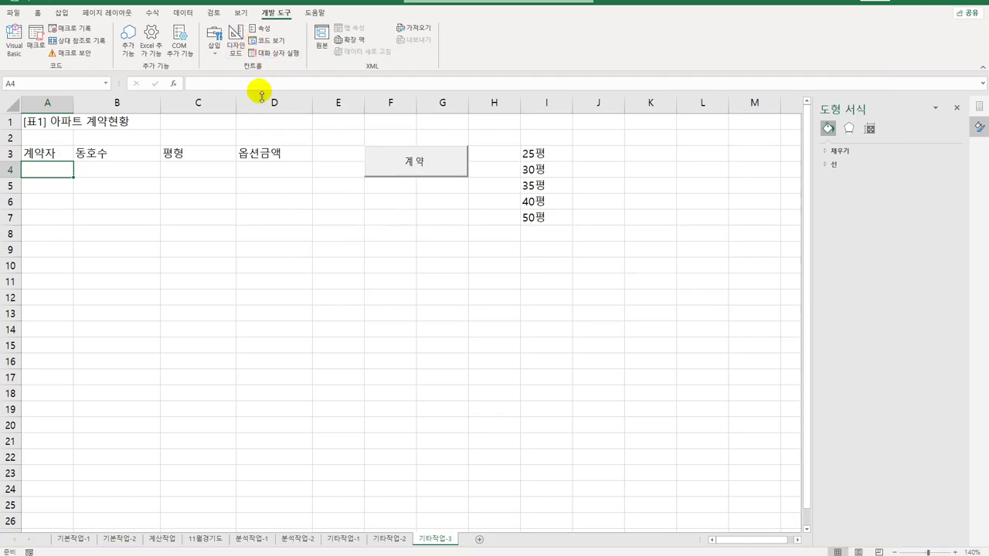
{"action": "left_click", "coordinate": [411, 163]}
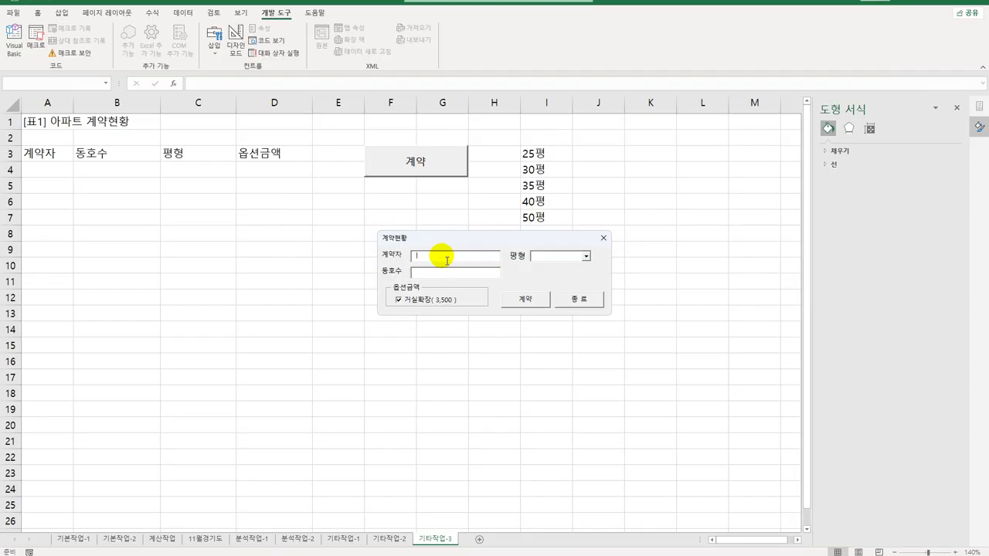
Step: Fill in the contractor's name and unit number, choose 40평 as 평형 and leave 거실확장 checked
{"action": "type", "text": "홍길ㄷ"}
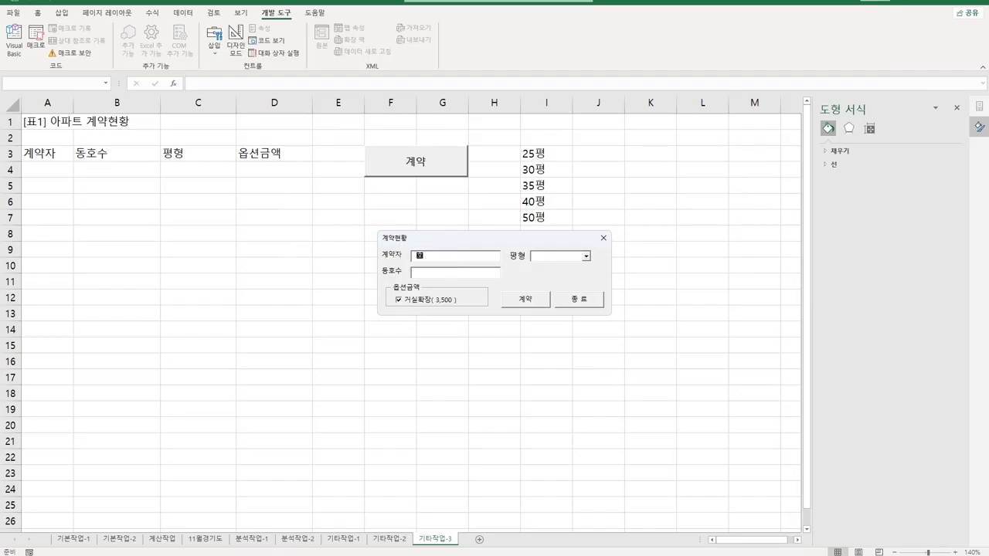
{"action": "type", "text": "ㅗㅇ"}
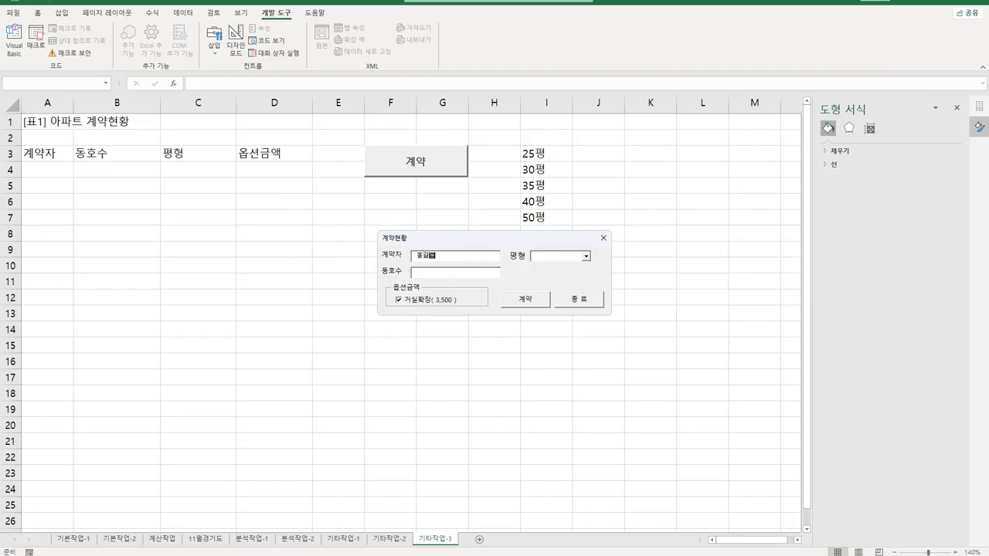
{"action": "left_click", "coordinate": [586, 256]}
{"action": "left_click", "coordinate": [575, 290]}
{"action": "left_click", "coordinate": [450, 273]}
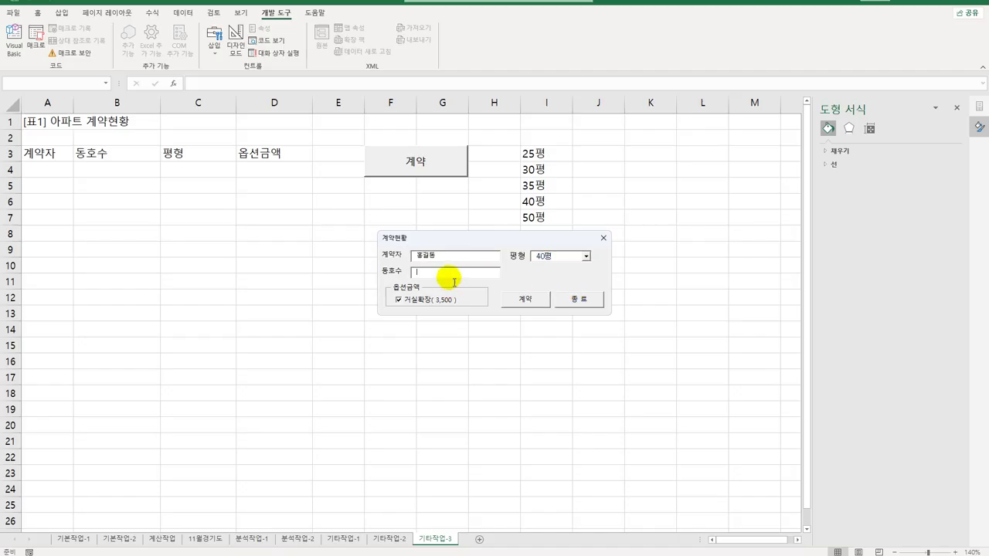
{"action": "left_click", "coordinate": [465, 279]}
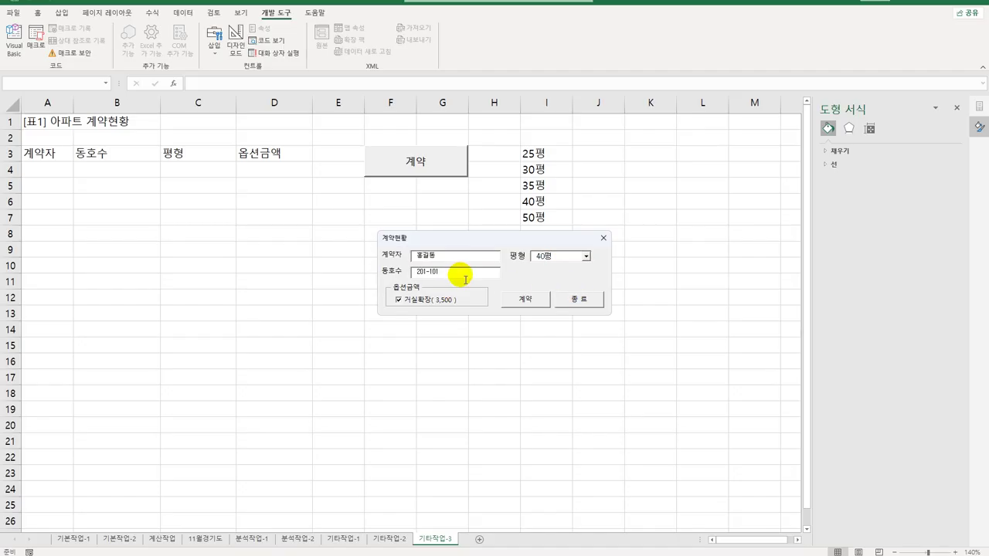
{"action": "left_click", "coordinate": [409, 300]}
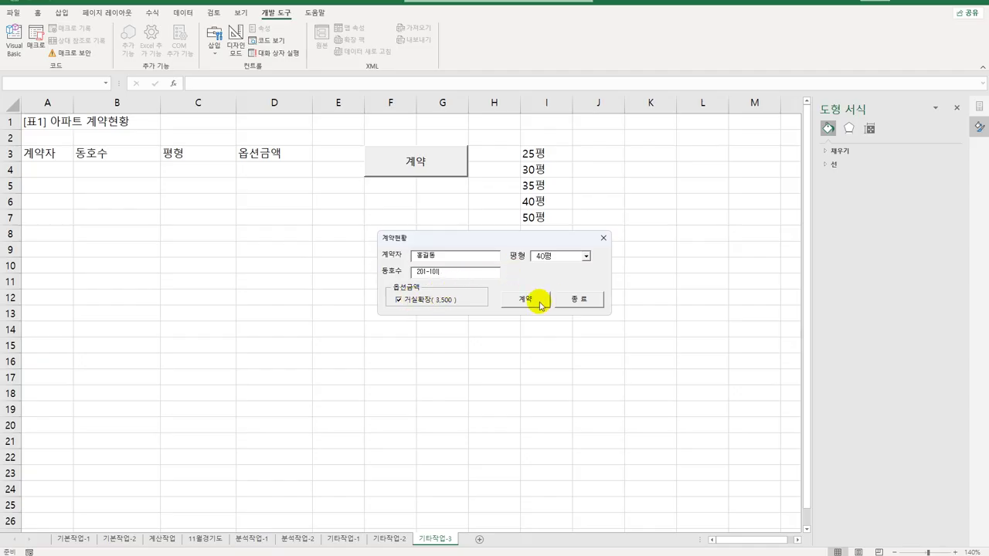
Step: Record the entry on the sheet with the form's 계약 command and close the form with 종료
{"action": "left_click", "coordinate": [533, 301]}
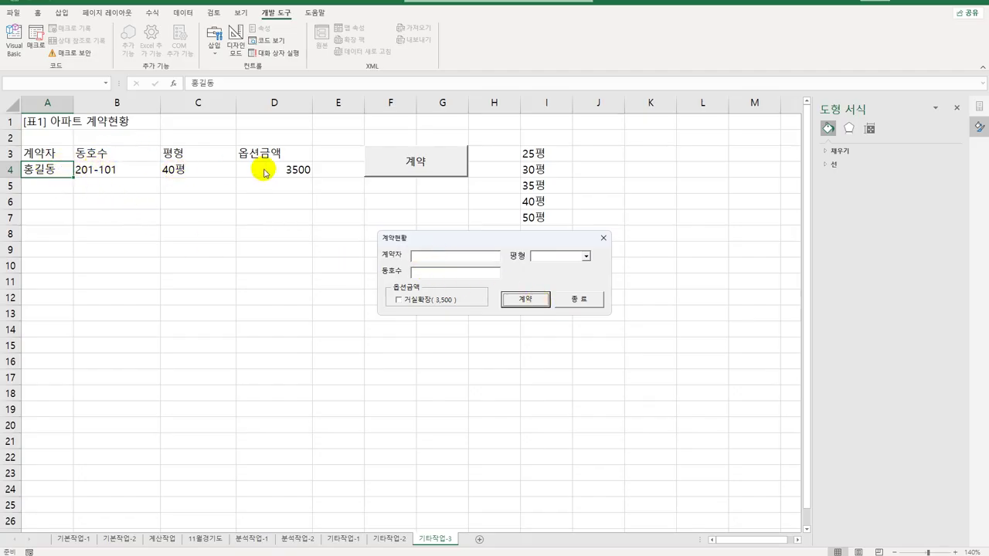
{"action": "left_click", "coordinate": [573, 302]}
{"action": "left_click", "coordinate": [570, 301]}
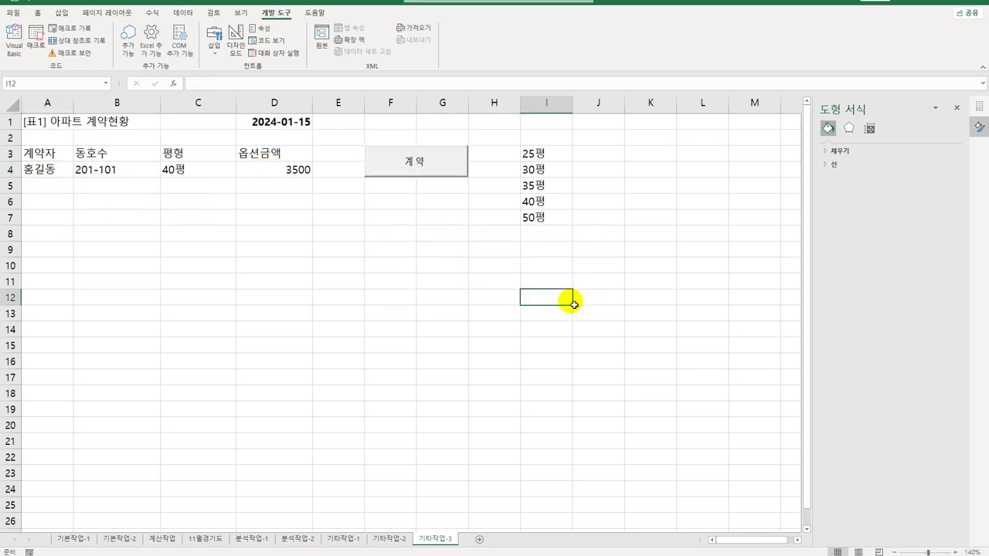